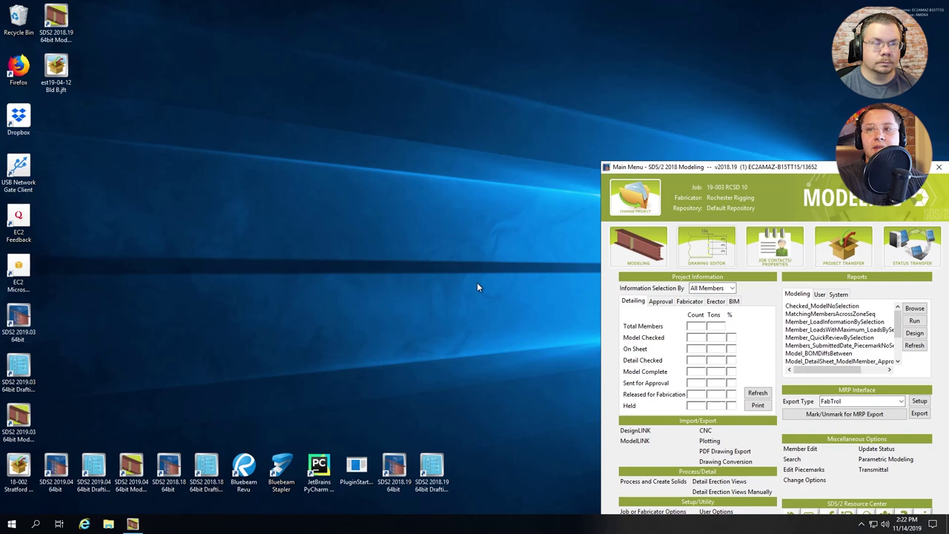
Step: Change the current project to the job named Test and open its model
left_click_drag(721, 175, 438, 73)
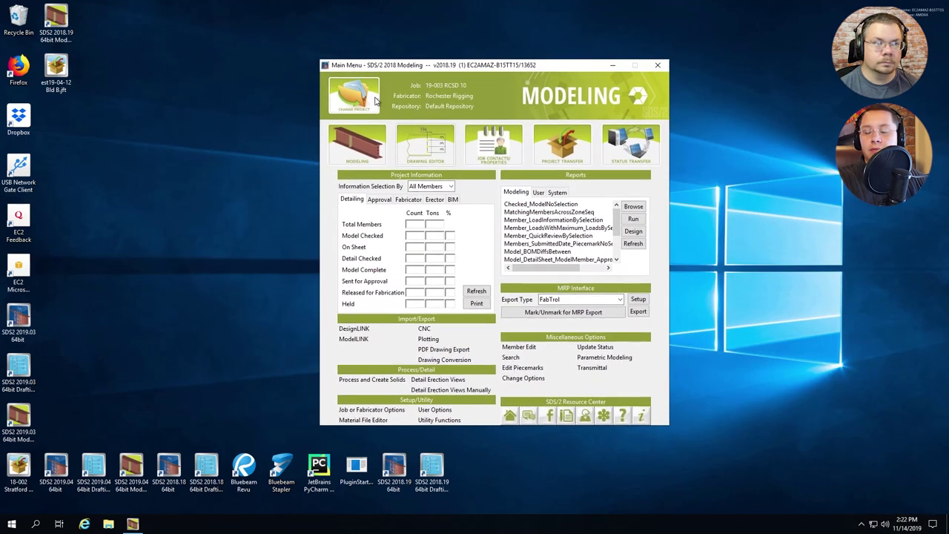
left_click(355, 110)
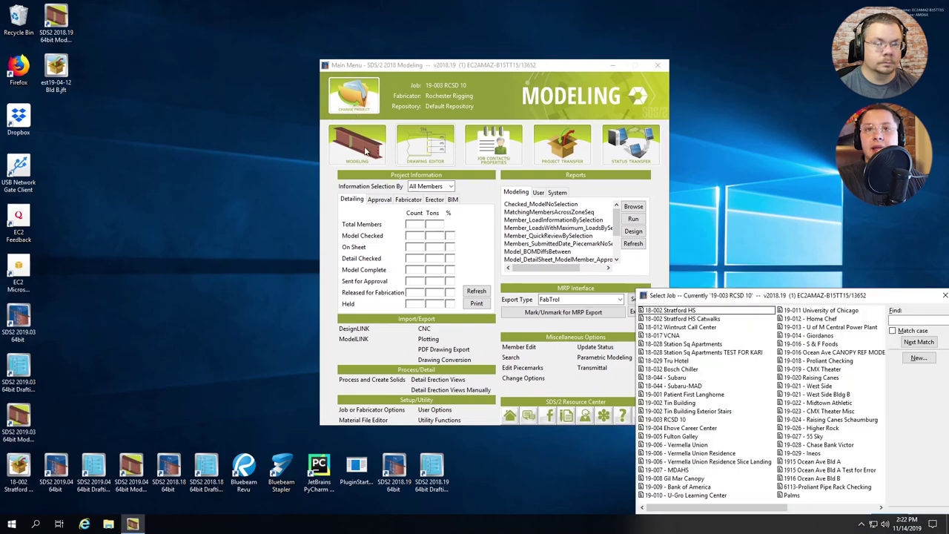
left_click_drag(677, 296, 354, 121)
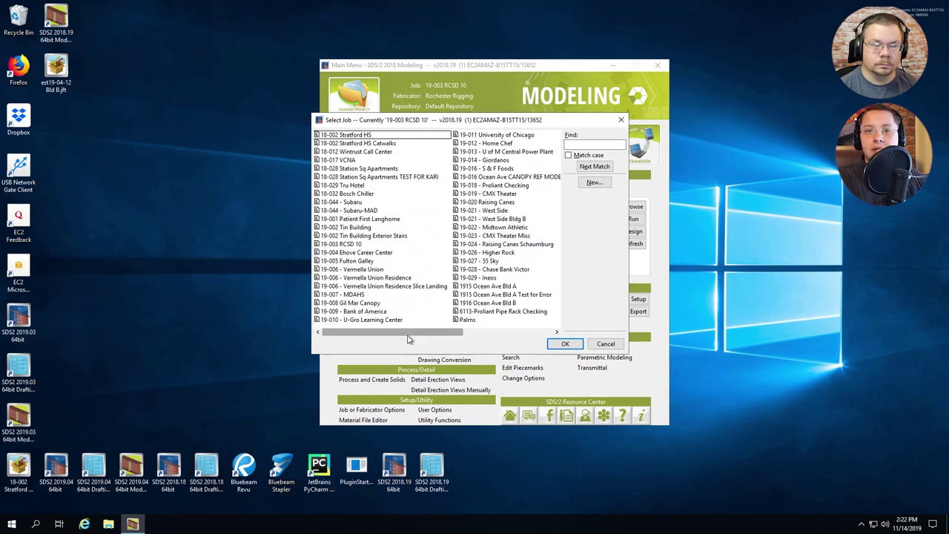
left_click_drag(406, 338, 495, 338)
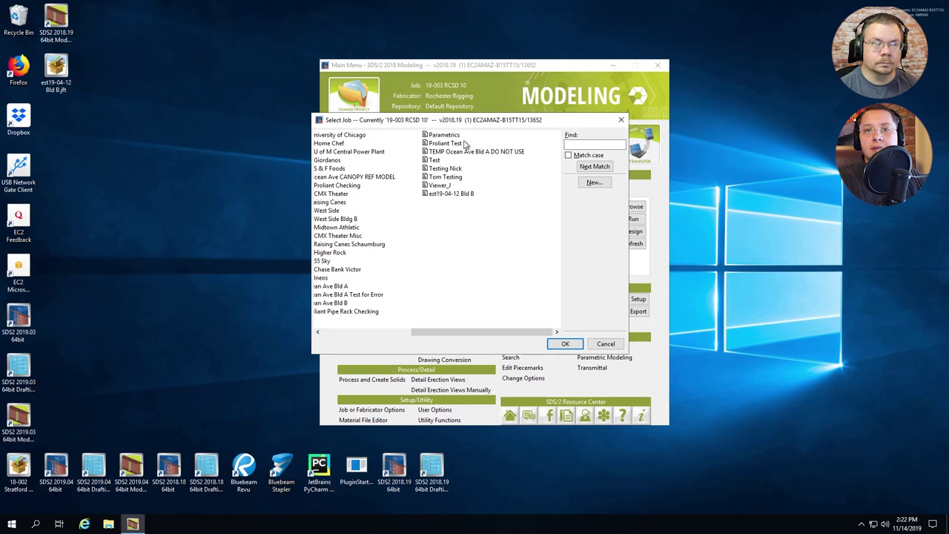
double_click(433, 161)
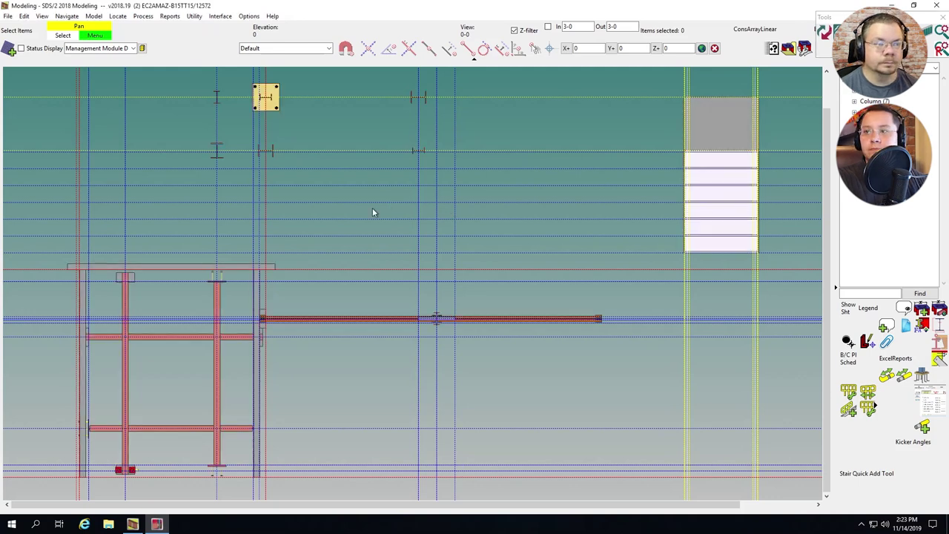
Step: Examine the existing pan-tread stair in plan and in 3D, including its treads, landing and plate stringers
scroll(365, 216, "down", 3)
scroll(603, 207, "up", 4)
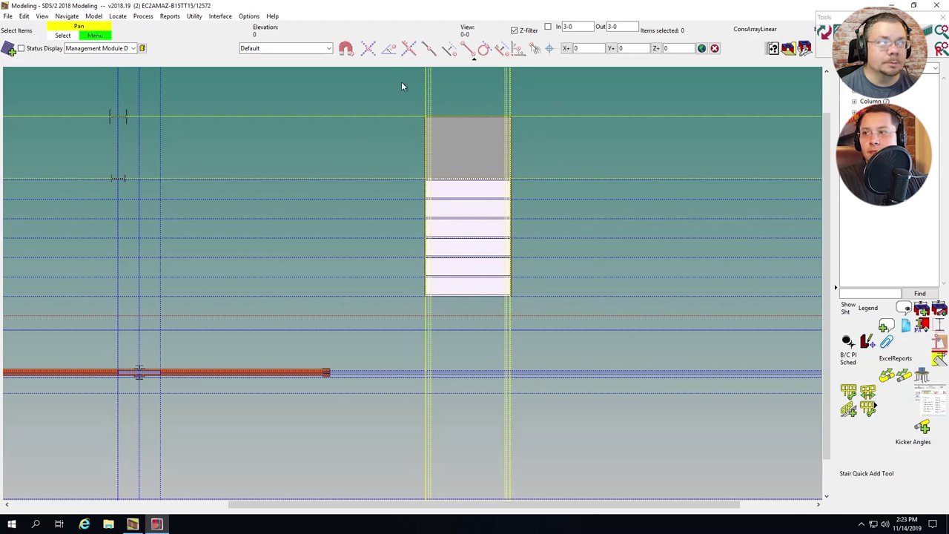
middle_click_drag(487, 158, 441, 84, "shift")
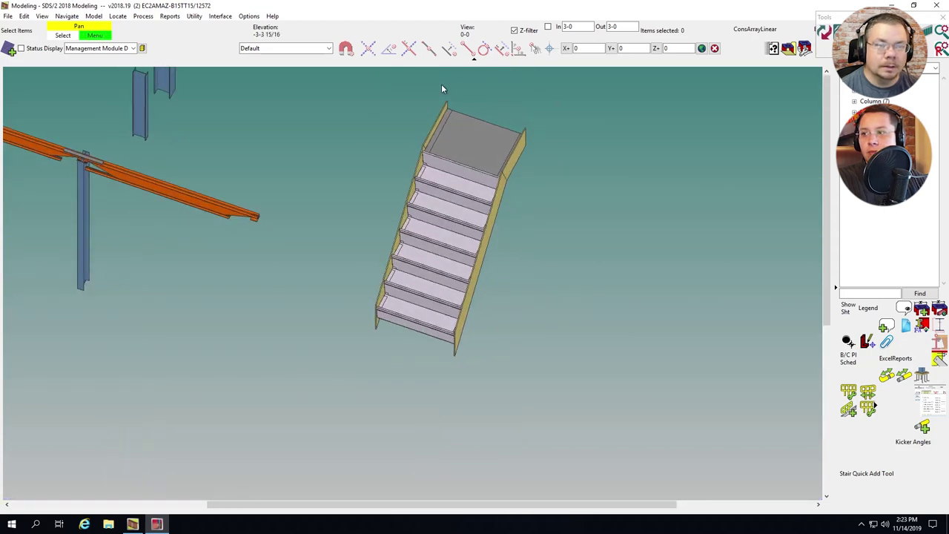
key("Home")
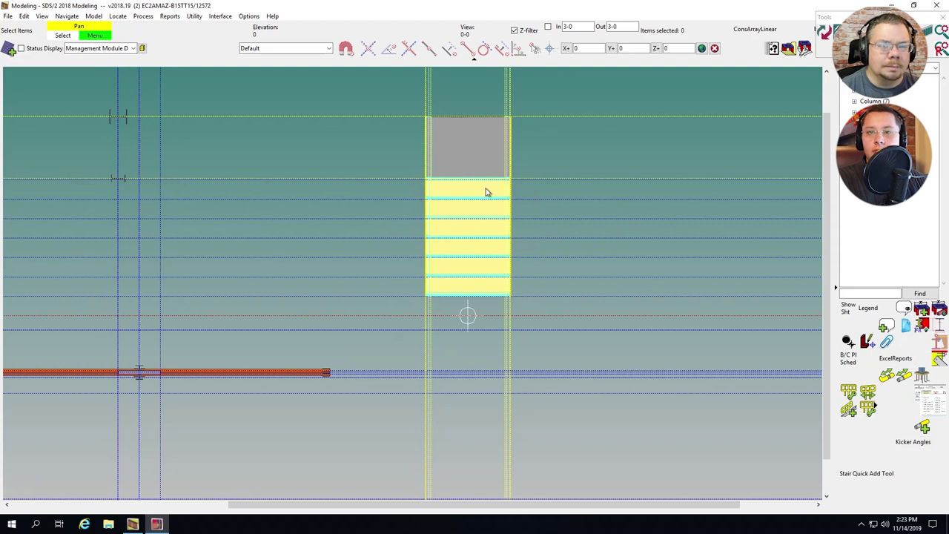
scroll(486, 192, "up", 3)
scroll(486, 192, "down", 3)
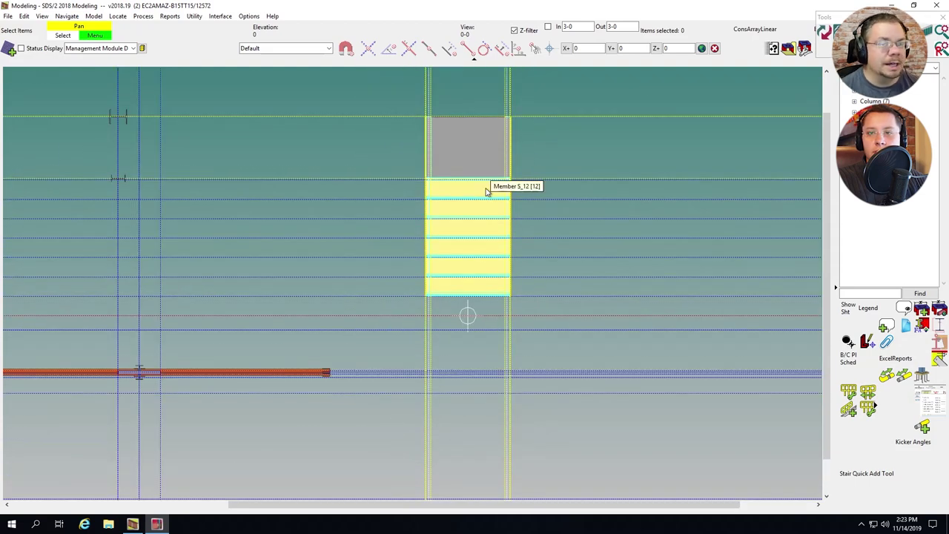
scroll(451, 263, "down", 3)
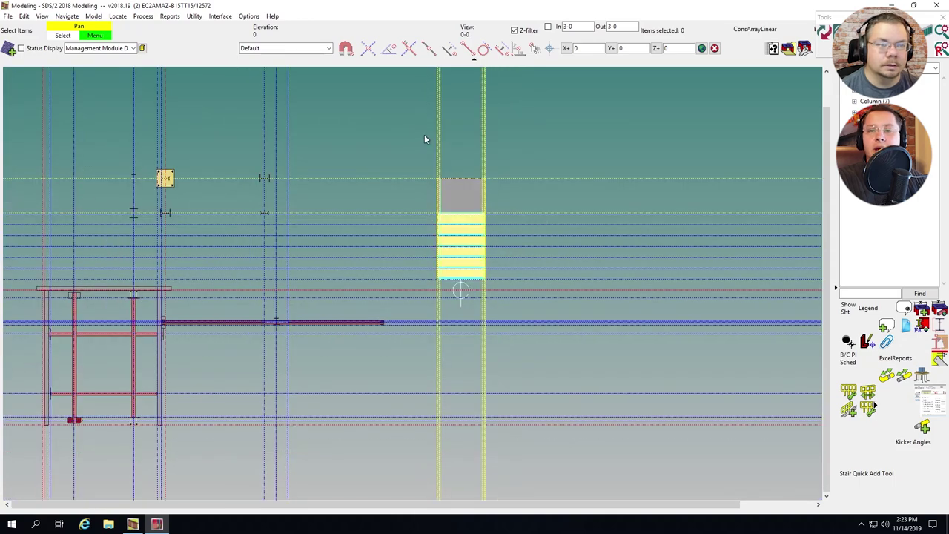
scroll(344, 211, "down", 2)
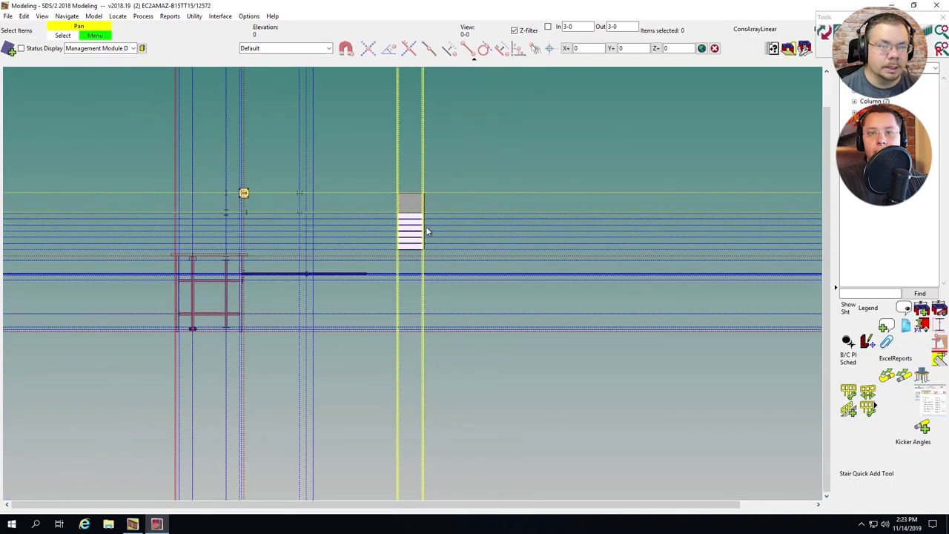
scroll(371, 238, "up", 5)
middle_click_drag(380, 166, 498, 231, "shift")
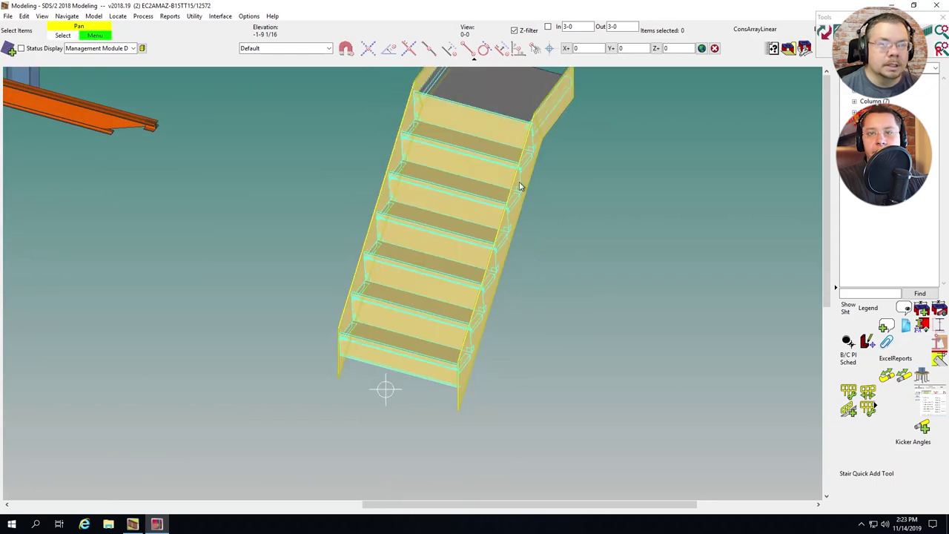
middle_click_drag(502, 292, 525, 267)
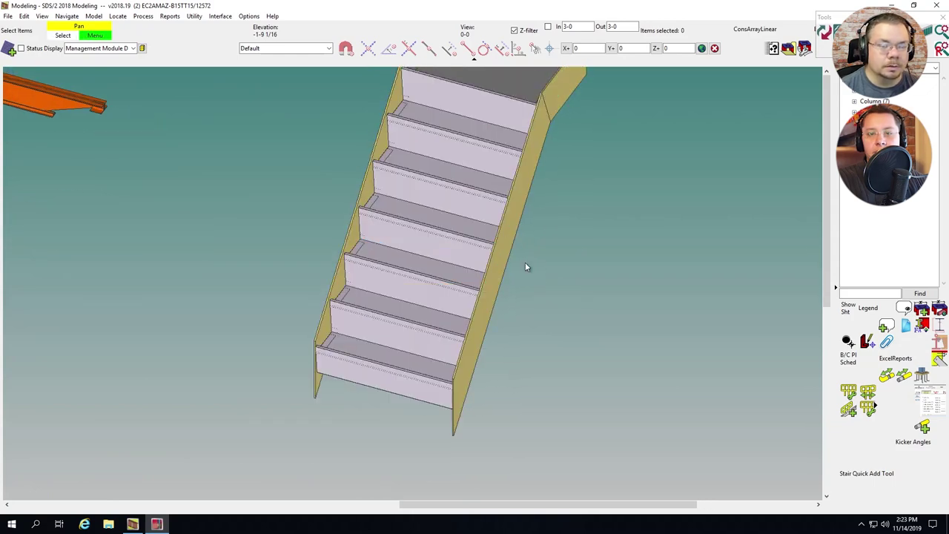
Step: Set the stair's near-side stringer material to MC12x14.3 and apply the change
double_click(518, 223)
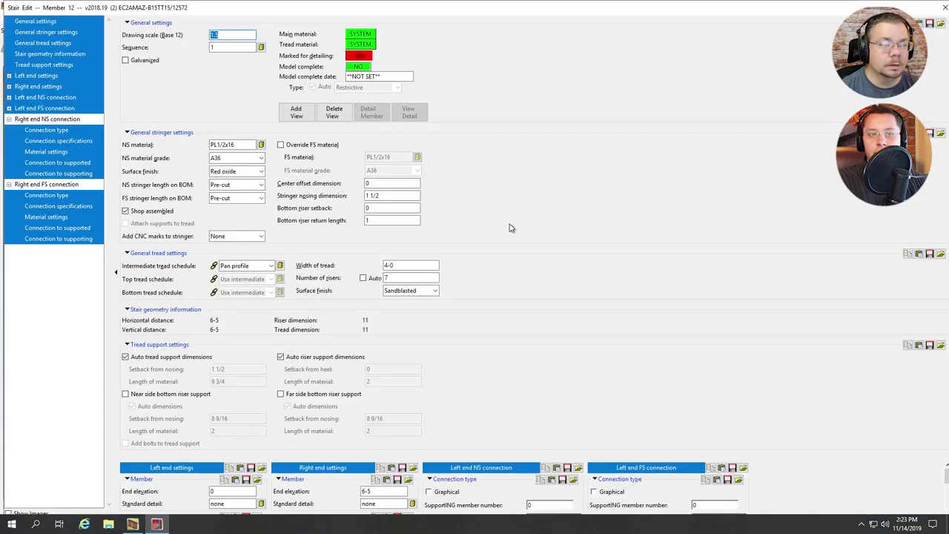
double_click(249, 144)
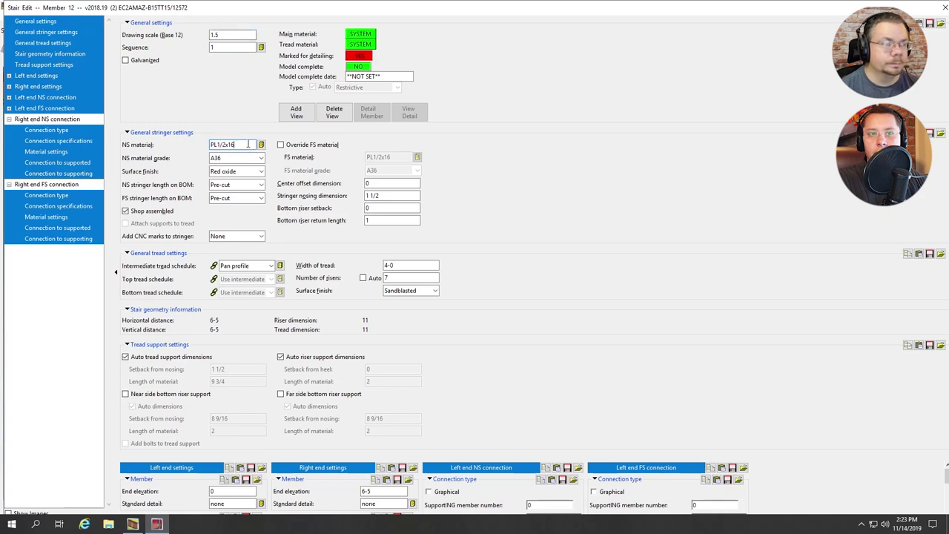
type("mc")
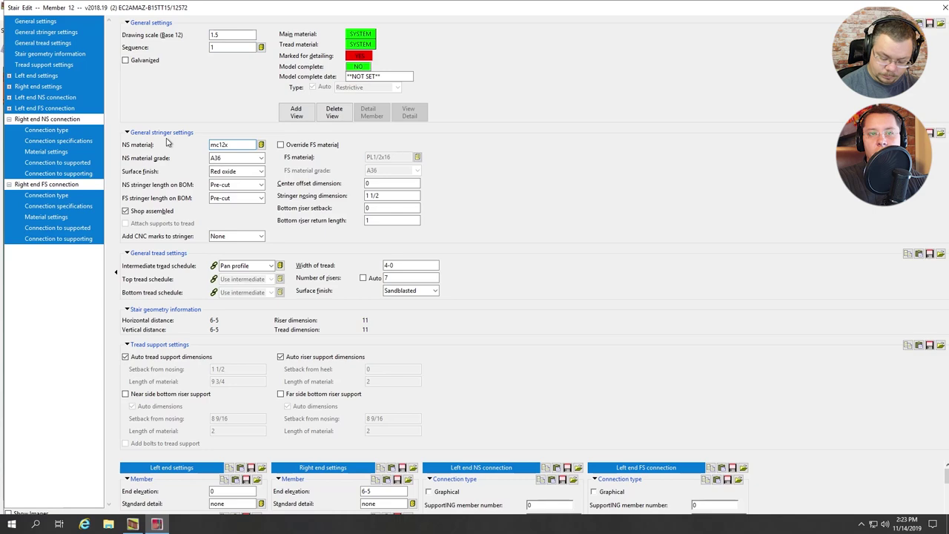
key("Return")
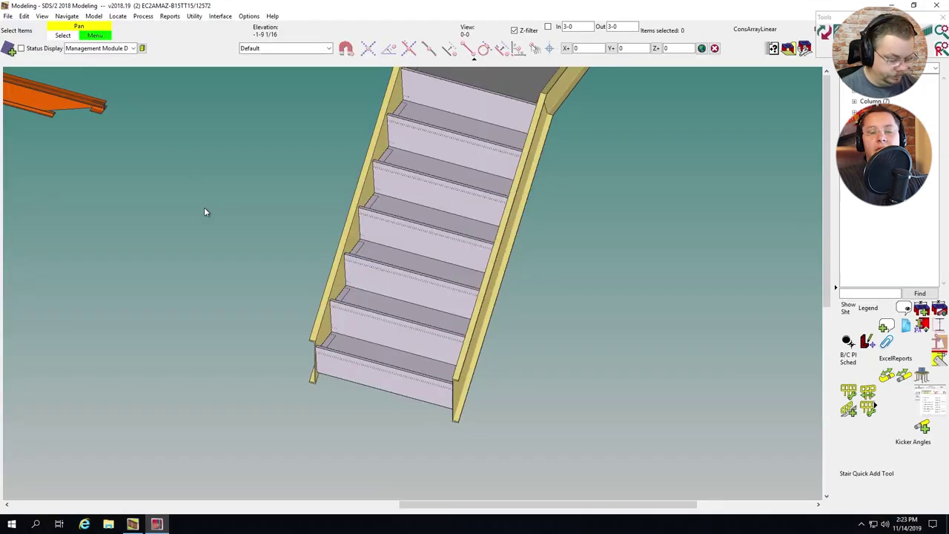
Step: Reopen the stair's settings from the plan view and collapse the general, stringer, tread and geometry sections
key("ctrl+i")
scroll(134, 232, "down", 2)
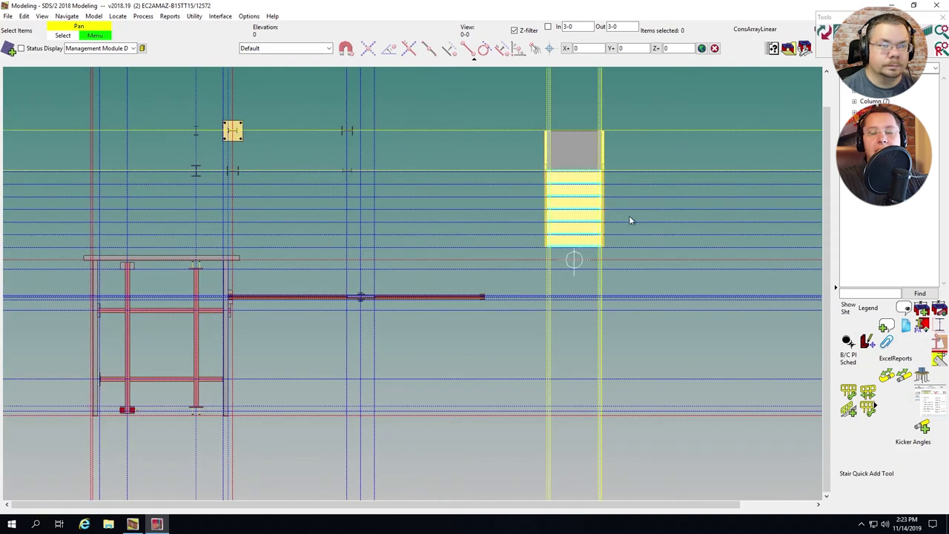
scroll(590, 199, "up", 3)
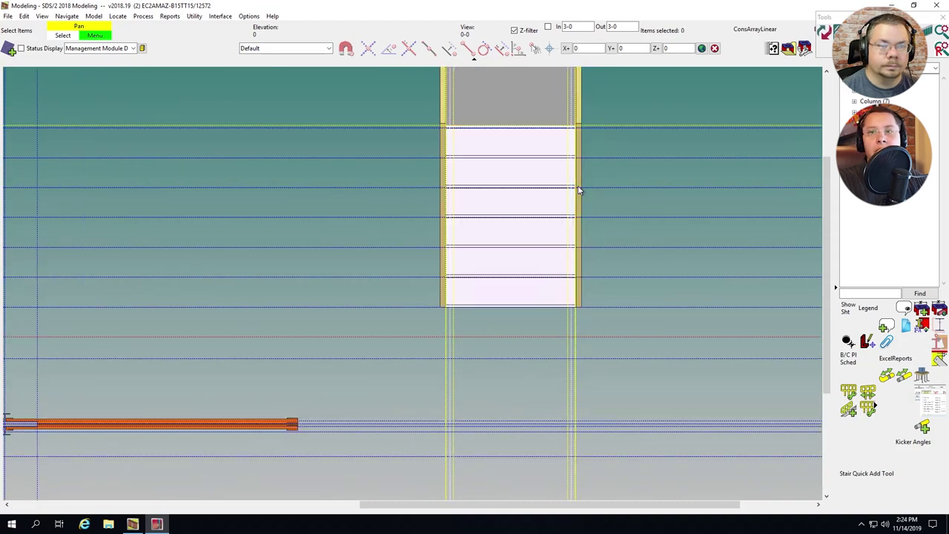
double_click(579, 181)
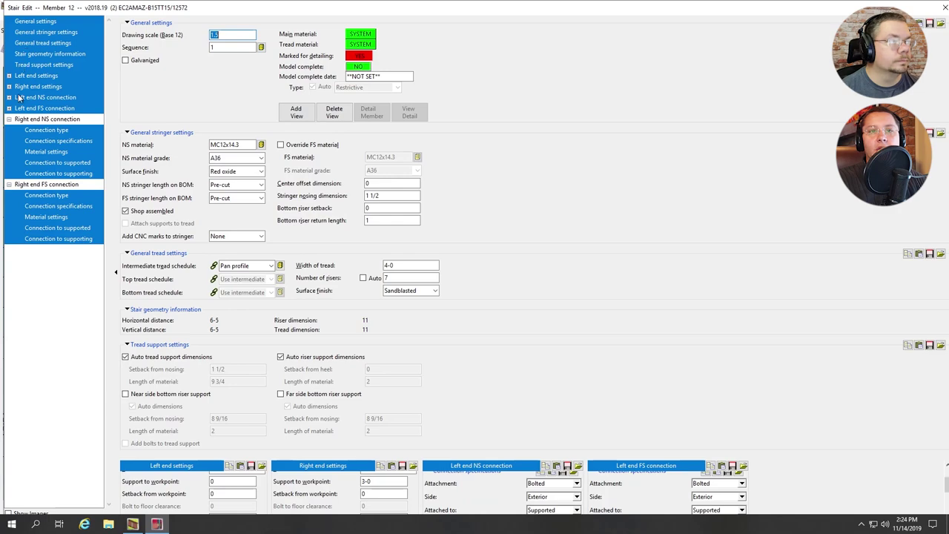
left_click(55, 21)
left_click(51, 33)
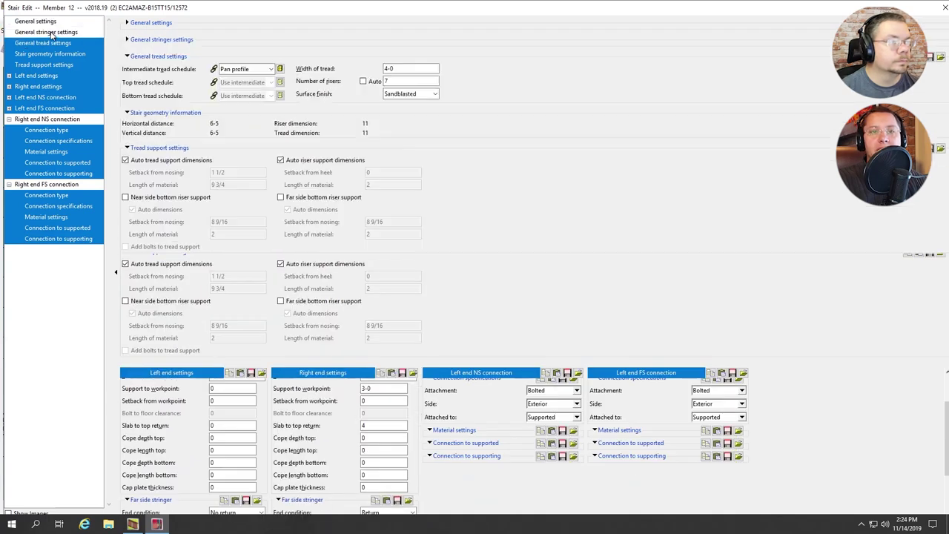
left_click(44, 43)
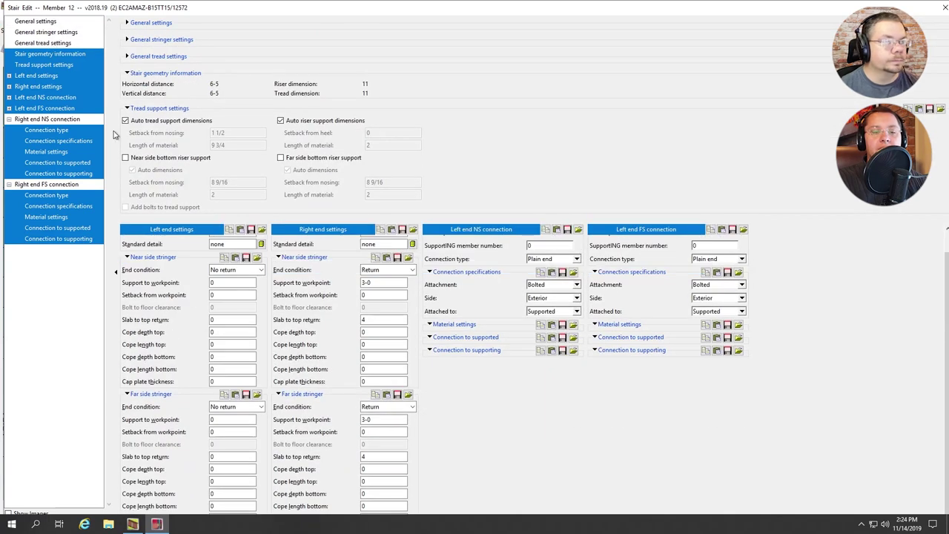
left_click(74, 54)
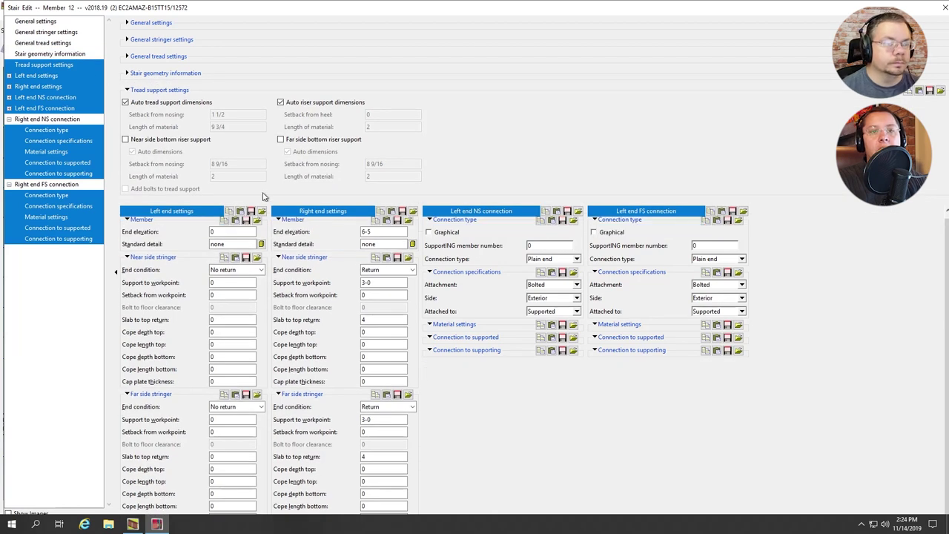
left_click(387, 242)
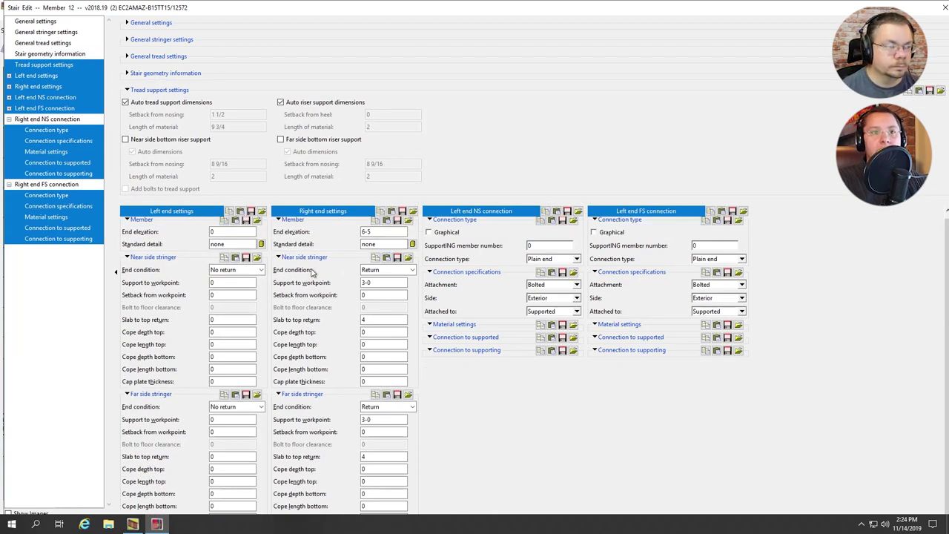
Step: Set the left end condition of both the near-side and far-side stringers to Bolt to floor
left_click(230, 270)
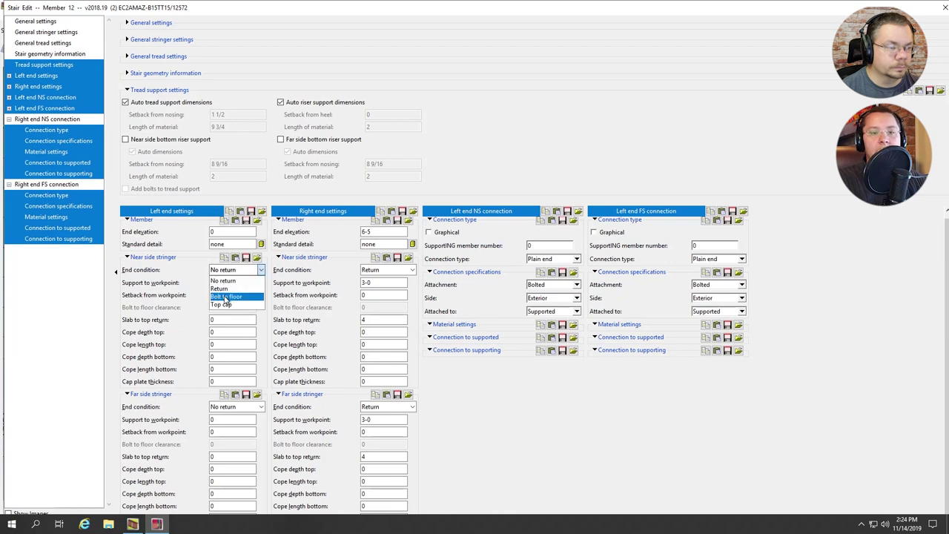
left_click(226, 296)
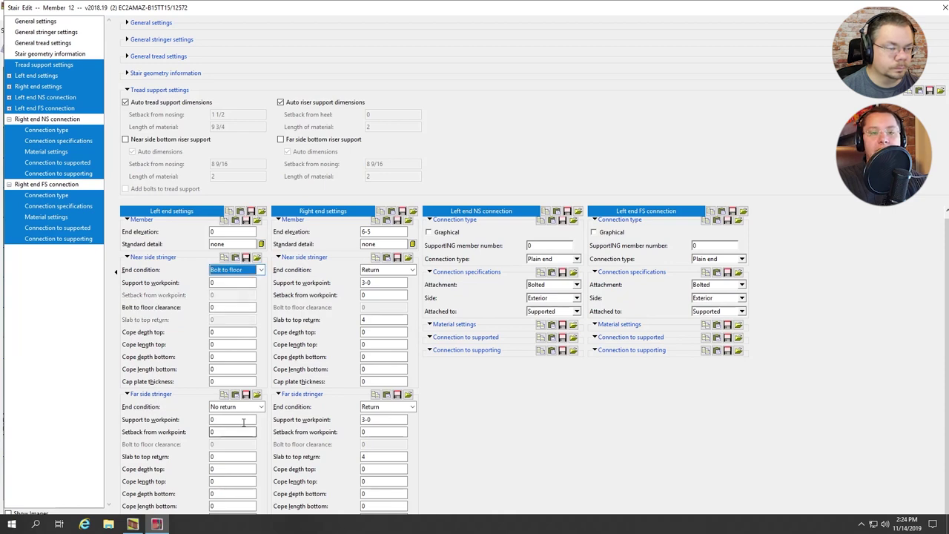
left_click(239, 407)
left_click(227, 434)
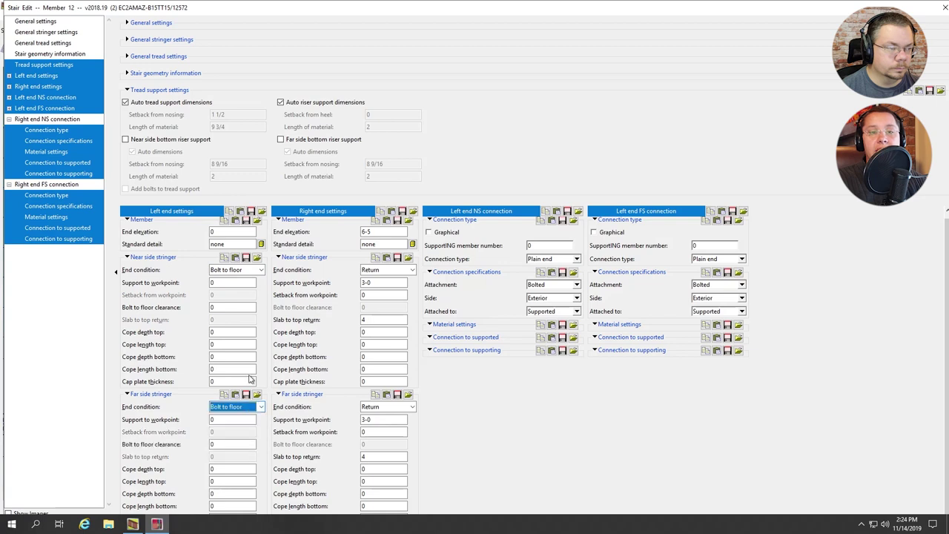
Step: Set the left end support-to-workpoint distance to 3 for both stringers and apply the stair edit
double_click(220, 283)
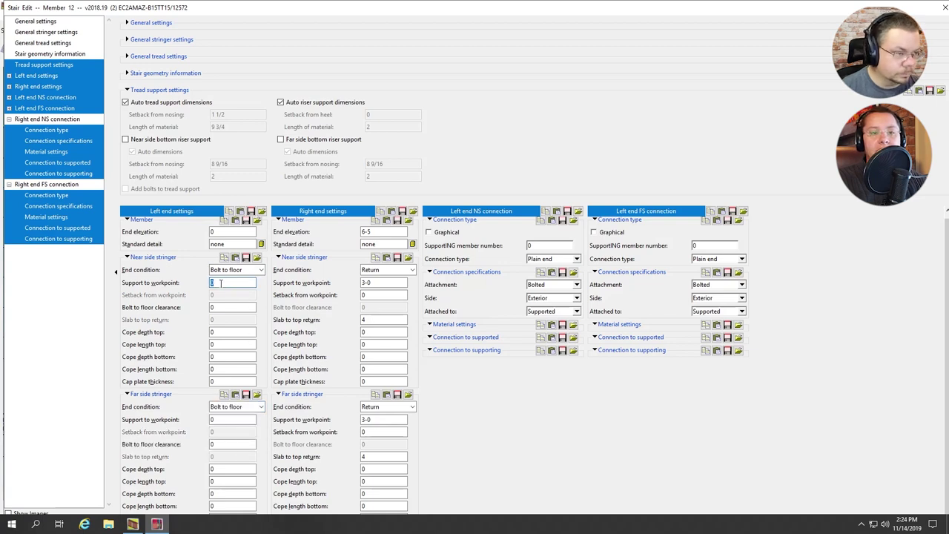
type("3")
double_click(225, 421)
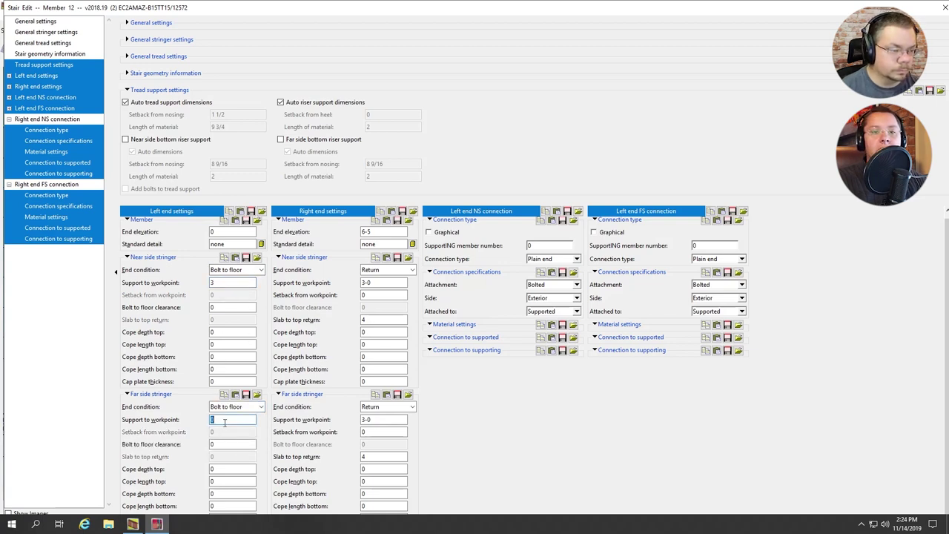
key("Return")
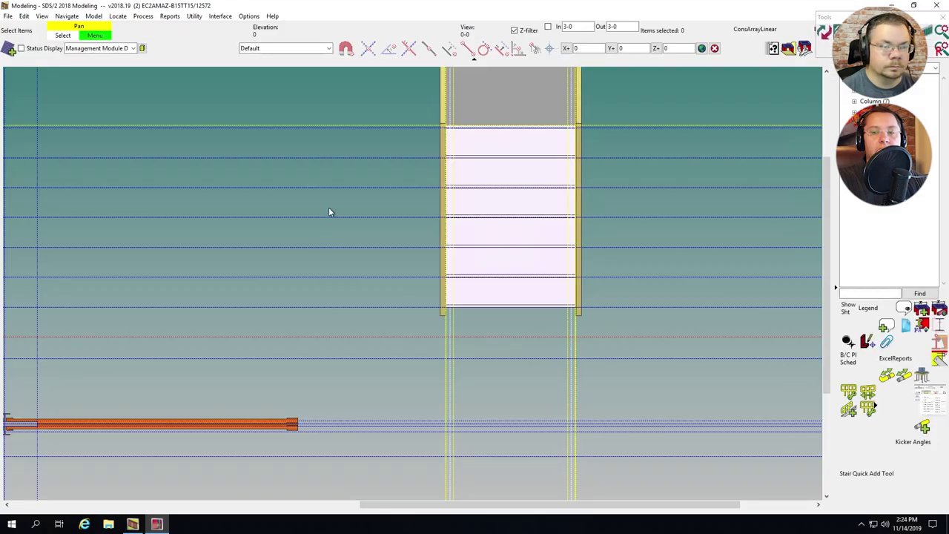
Step: Erase all construction lines from the plan view of the stair
scroll(469, 221, "up", 4)
key("e")
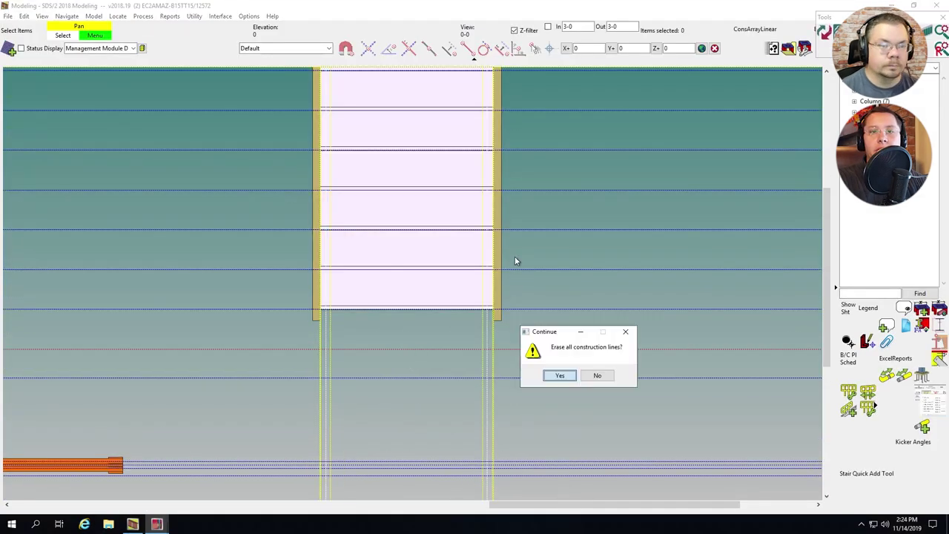
key("Return")
Step: Add construction lines along the material edges of both stair stringers
left_click(505, 257)
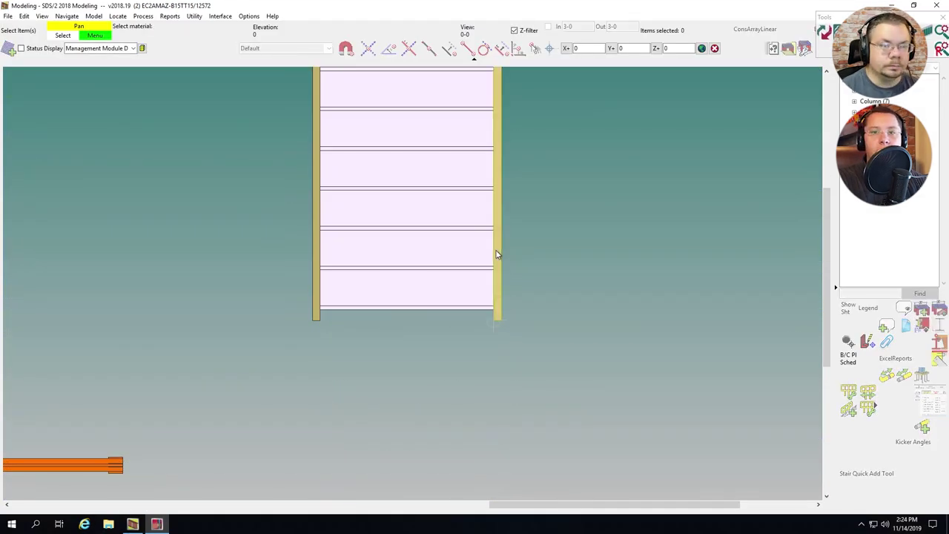
left_click(316, 235, "shift")
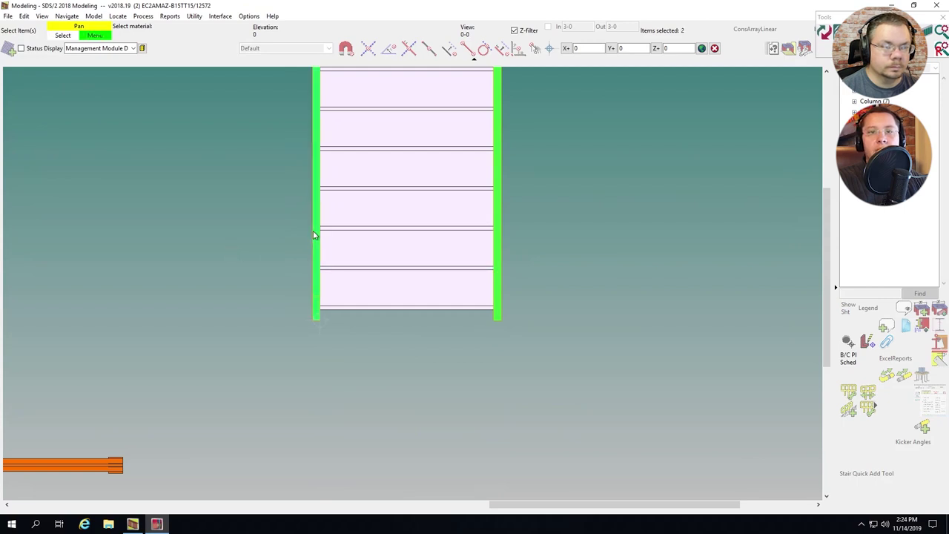
right_click(316, 236)
Step: Erase the surplus construction lines around the stair, keeping only the two along the inner edges of the stringers
scroll(494, 394, "up", 3)
scroll(498, 386, "up", 1)
key("e")
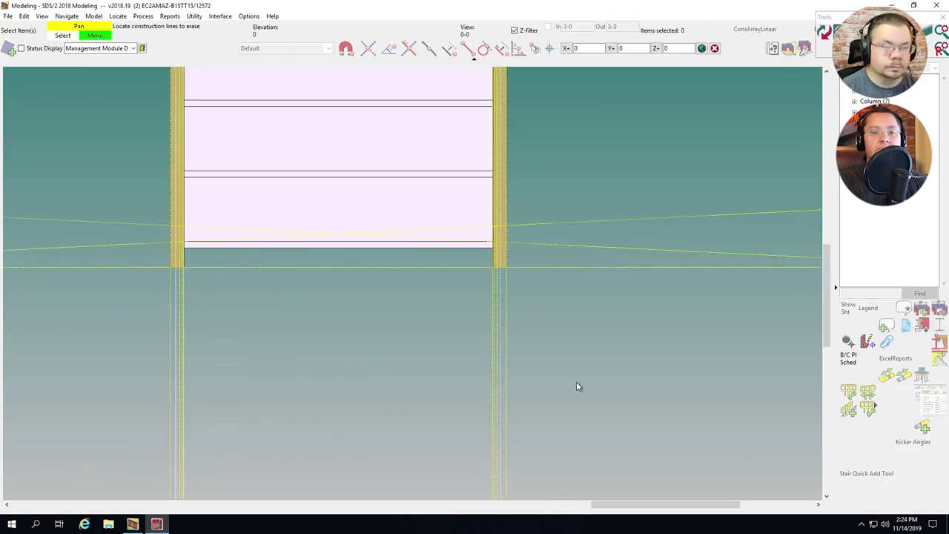
left_click_drag(539, 287, 496, 275)
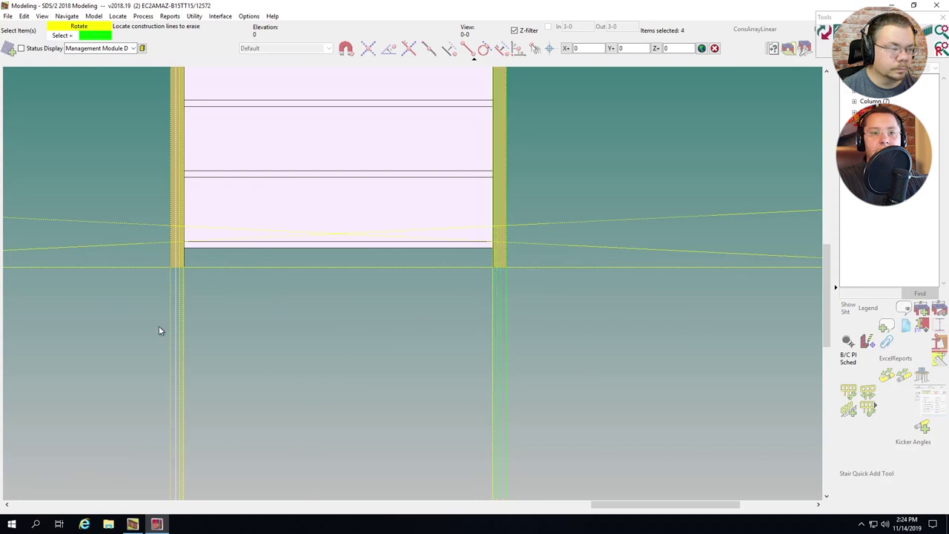
scroll(159, 326, "up", 2)
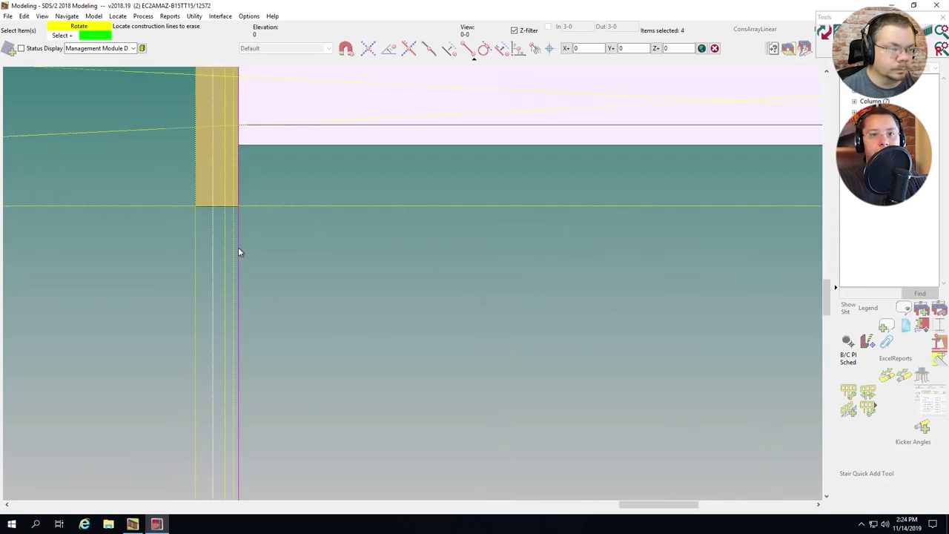
left_click(236, 247)
scroll(119, 336, "down", 5)
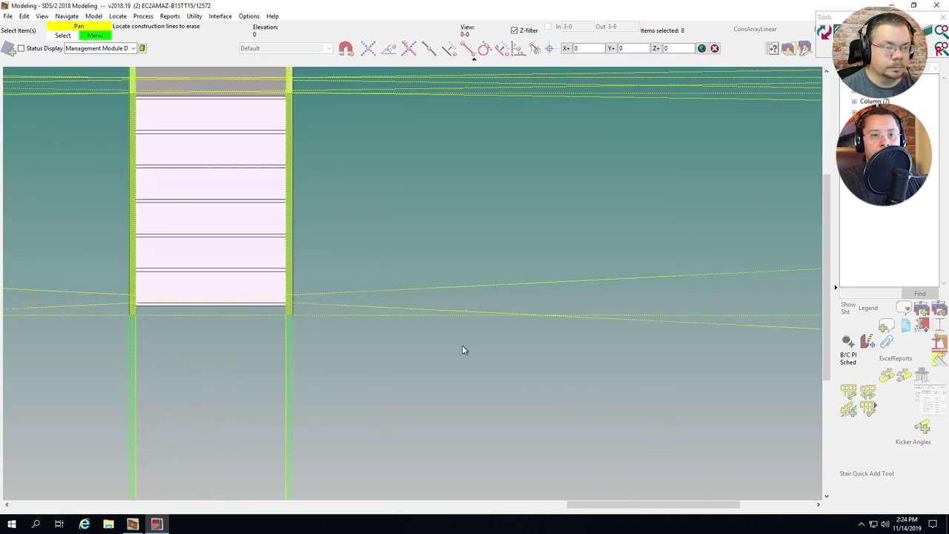
mouse_move(465, 411)
left_mouse_down("shift")
mouse_move(416, 208)
mouse_move(445, 127)
left_mouse_up("shift")
scroll(421, 170, "down", 3)
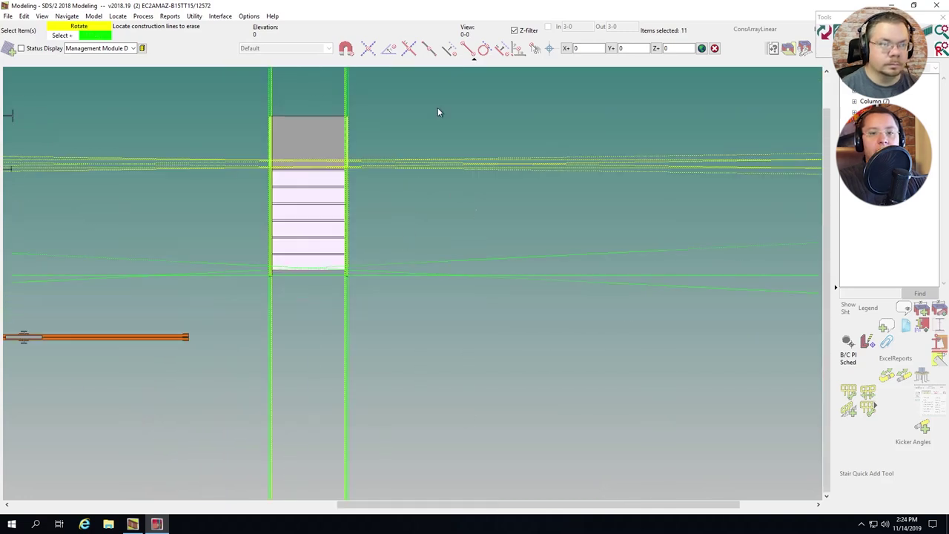
right_click(436, 104)
Step: Add a blue vertical construction line inside each stringer, offset from the inner-edge lines, using -1 1/16 for the left stringer
scroll(316, 269, "up", 3)
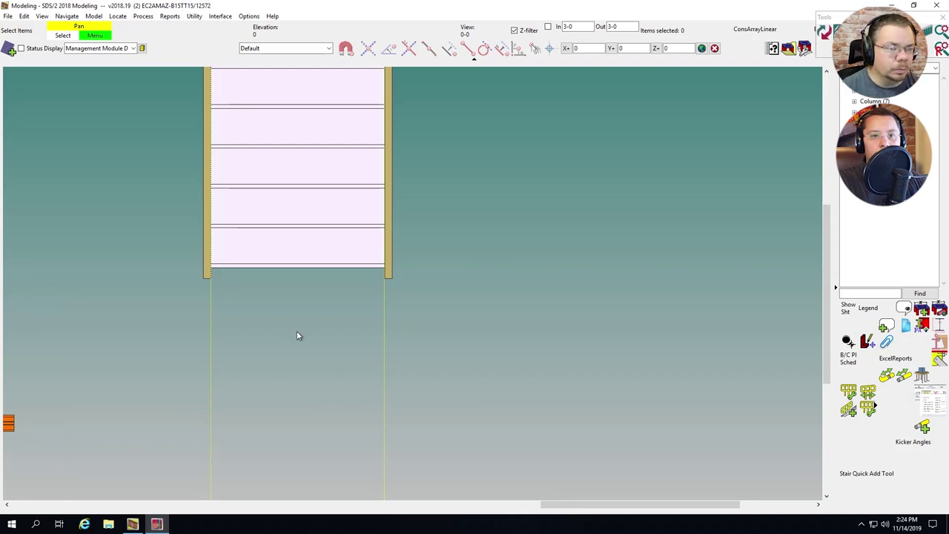
scroll(365, 323, "up", 1)
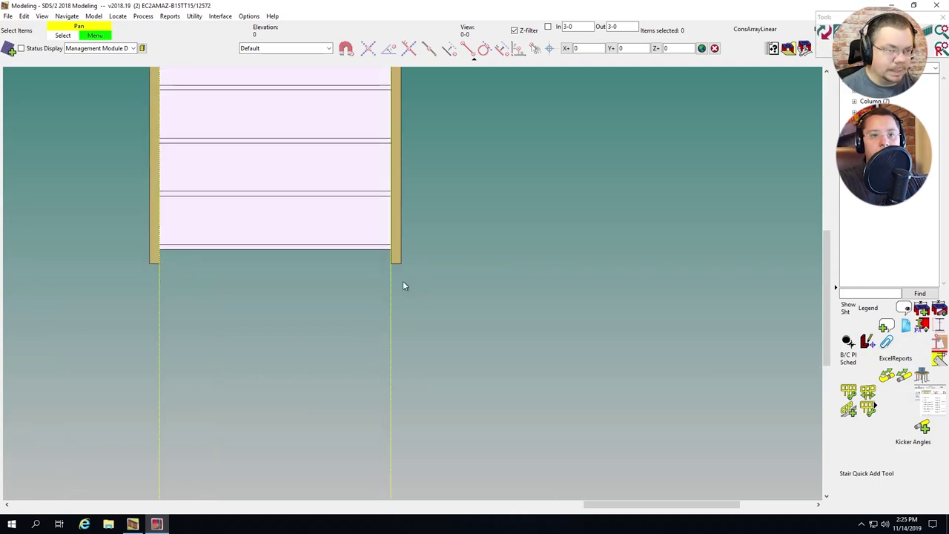
middle_click_drag(400, 259, 382, 222, "shift")
key("Home")
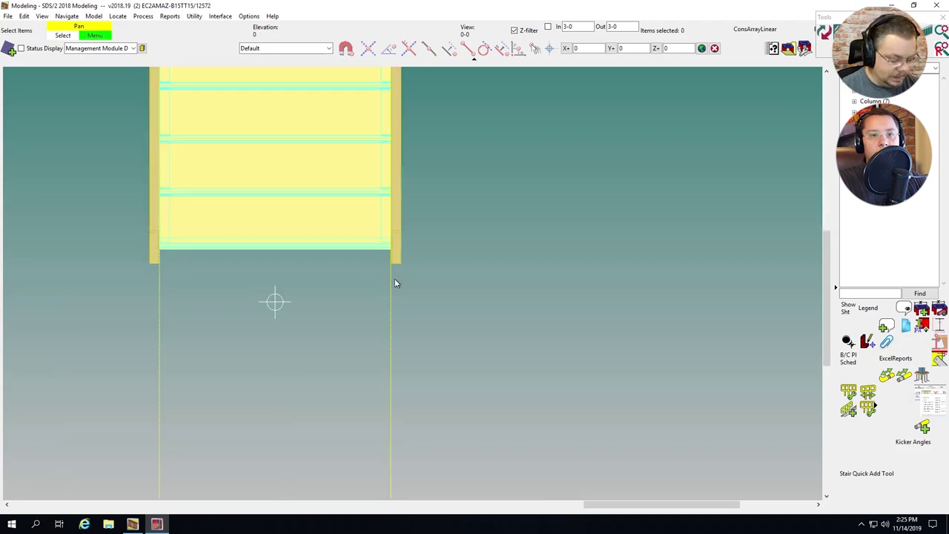
key("c")
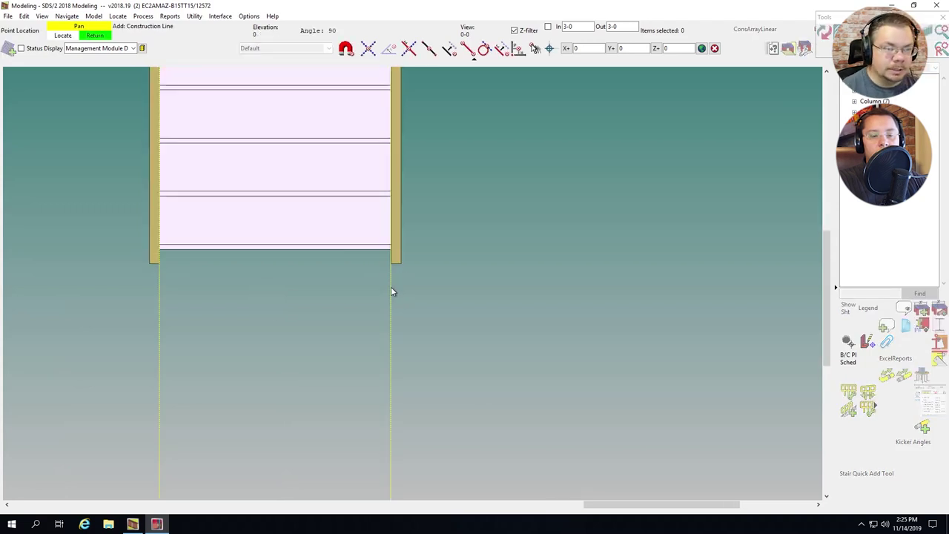
left_click(391, 287)
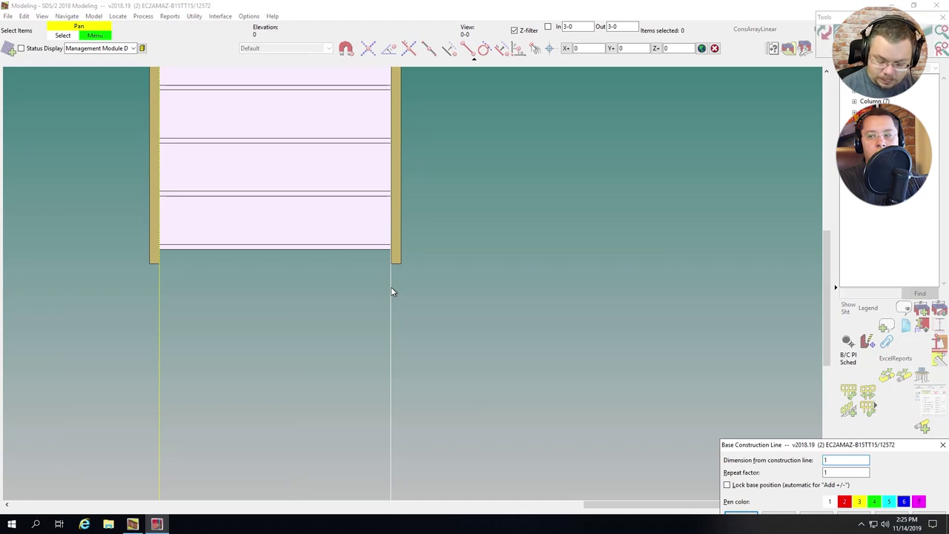
key("Return")
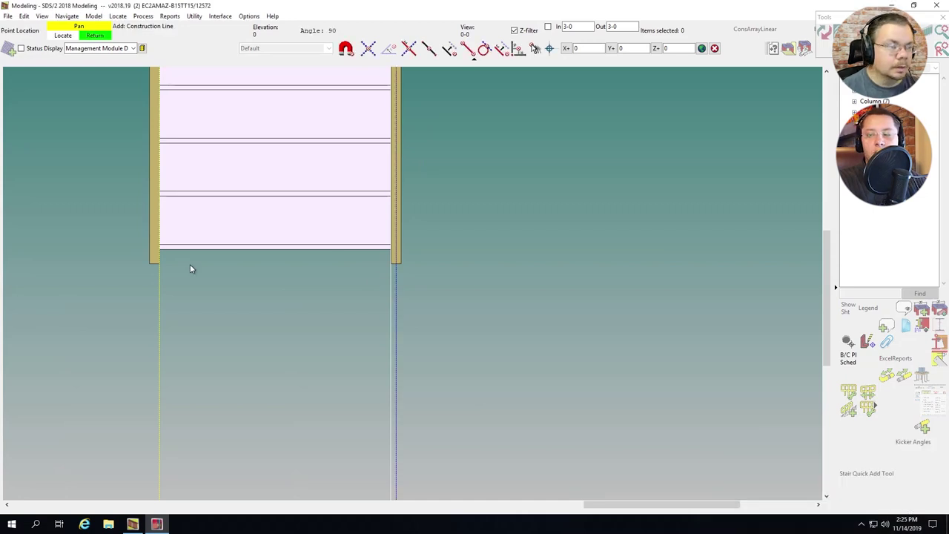
left_click(148, 291)
type("-1 1/16")
key("Return")
key("Escape")
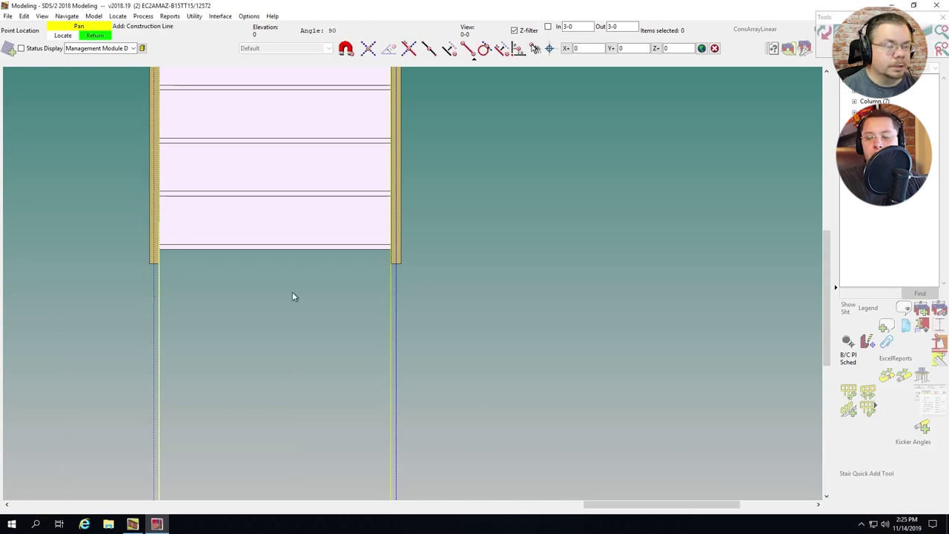
key("Escape")
Step: Create a section view along the left stringer's blue construction line, from below the stair's foot to beyond the landing
scroll(297, 292, "down", 2)
scroll(331, 235, "down", 2)
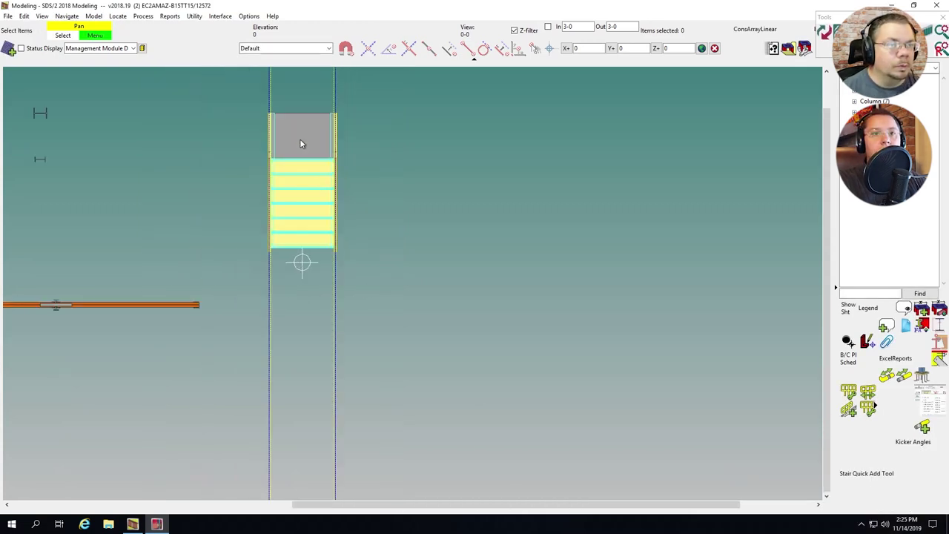
scroll(295, 180, "up", 1)
scroll(276, 203, "up", 1)
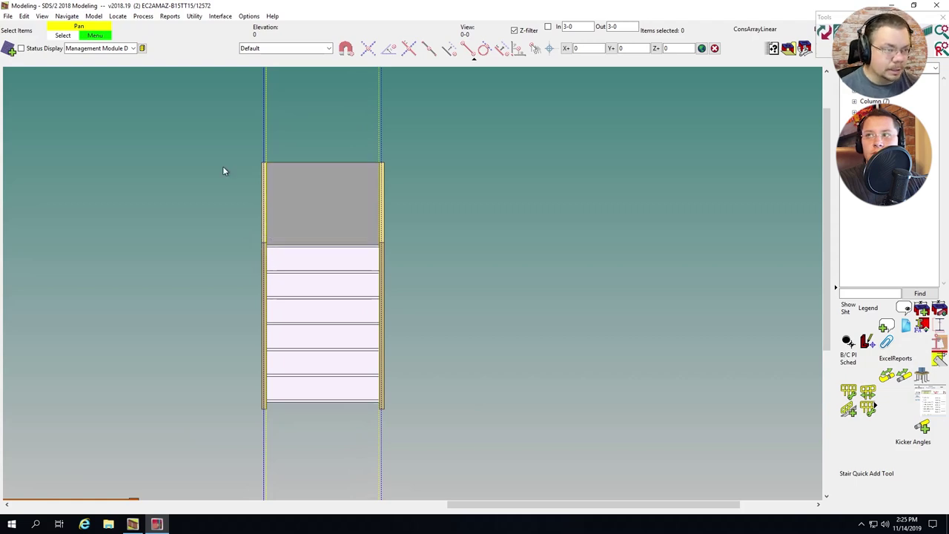
key("shift+s")
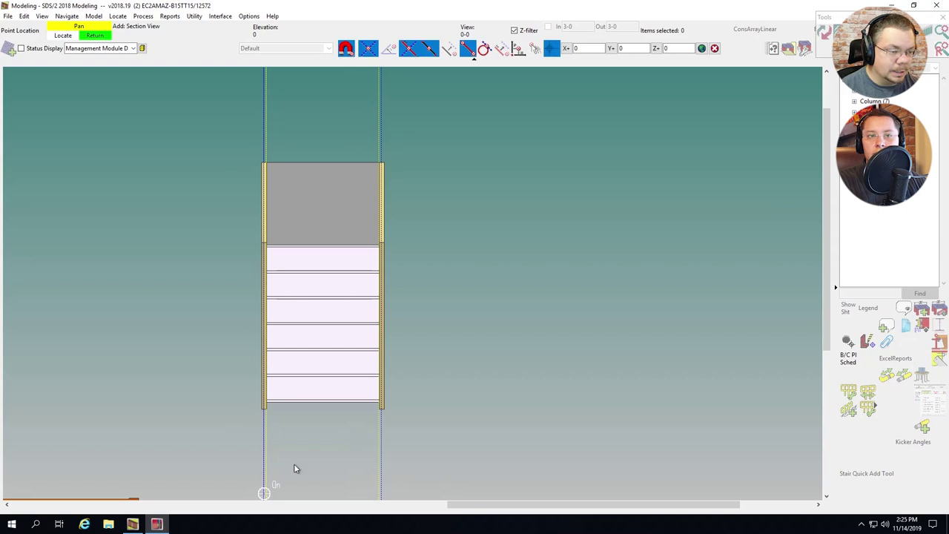
scroll(295, 467, "up", 2)
scroll(243, 456, "down", 1)
left_click(243, 456)
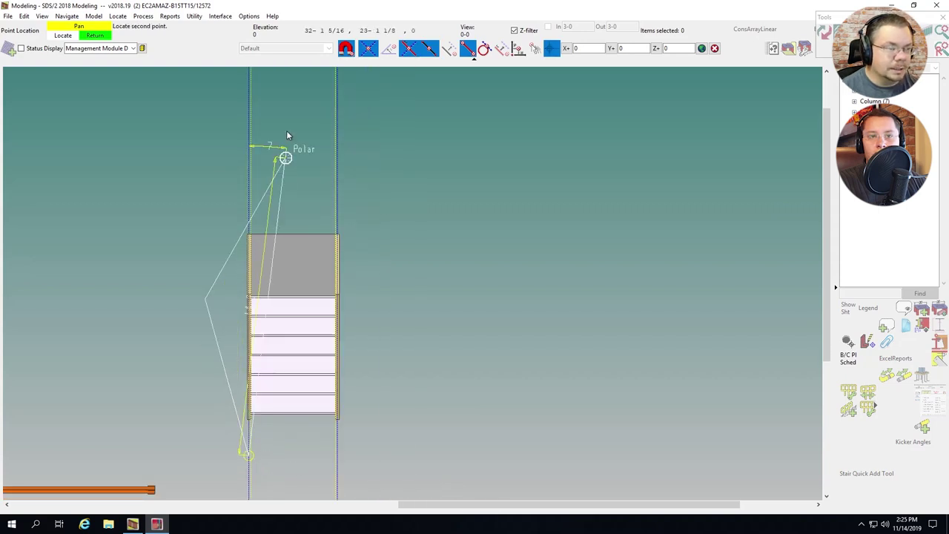
left_click(249, 138)
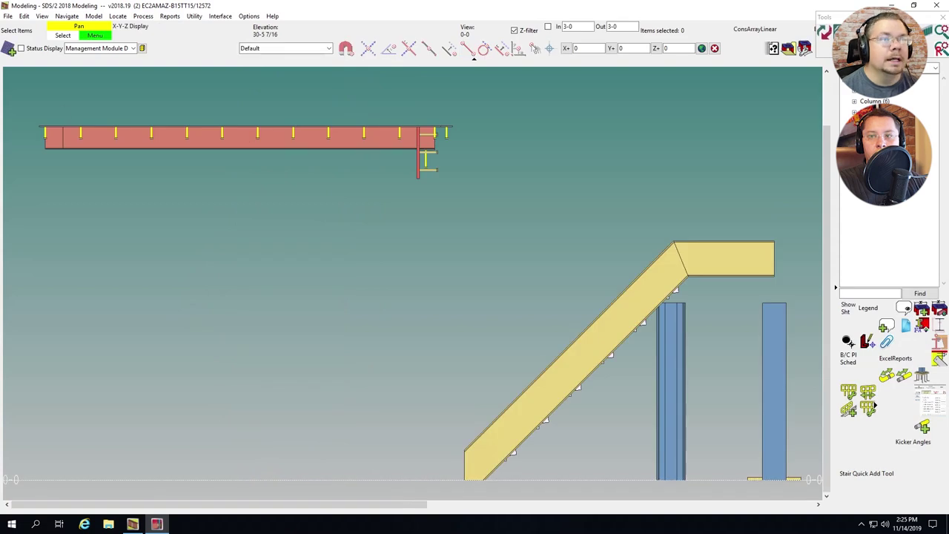
Step: Limit the section view depth to 1-0 in and 1-0 out
left_click(586, 27)
type("1-0")
key("Tab")
type("1-0")
key("Return")
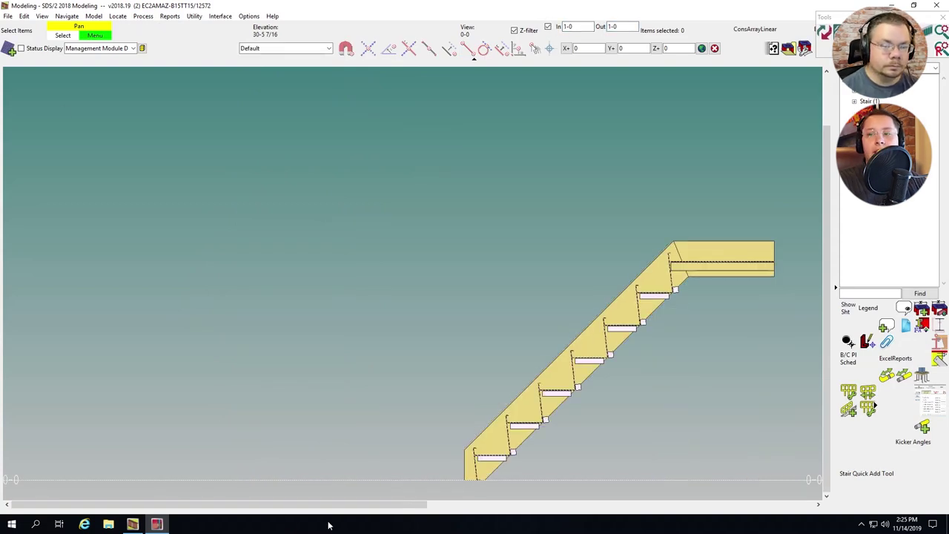
scroll(394, 159, "down", 1)
scroll(440, 212, "up", 2)
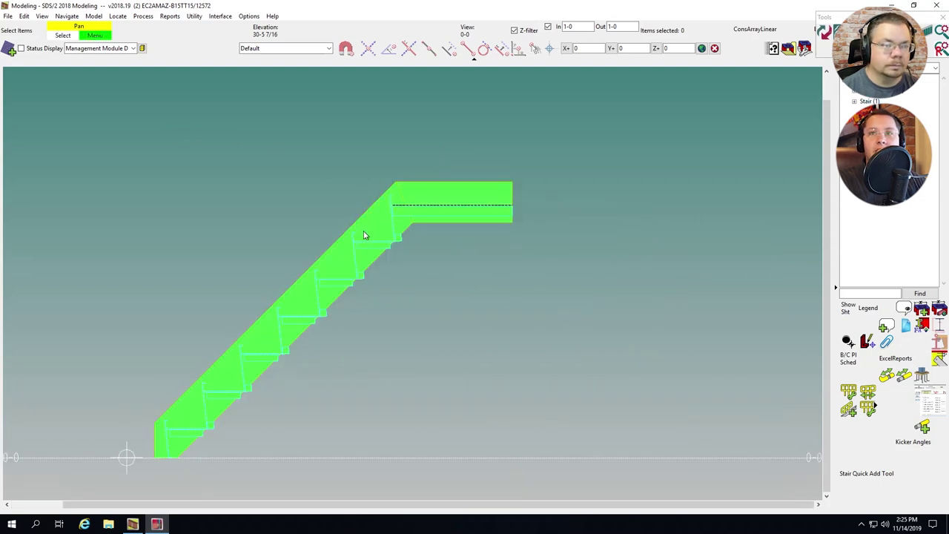
Step: Edit the stair in the section view and set its number of risers to 8
double_click(364, 235)
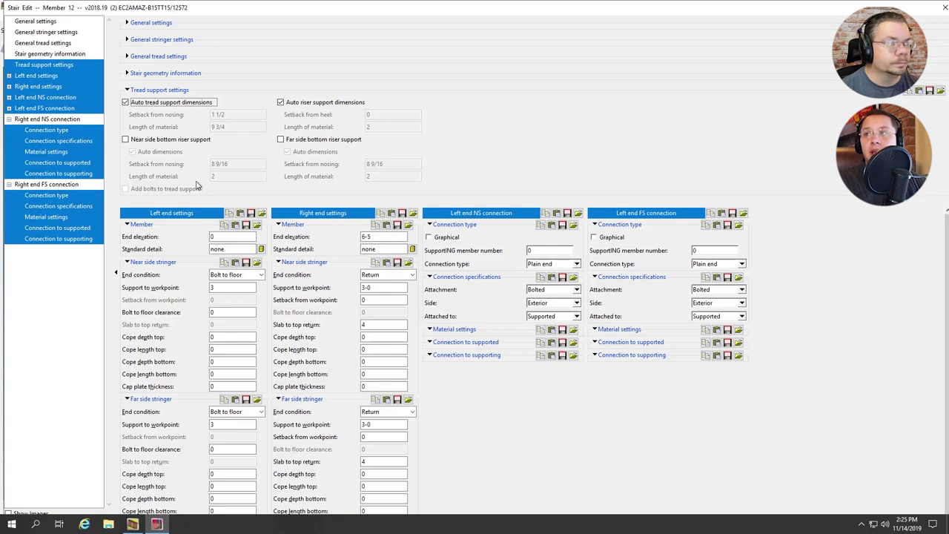
left_click(30, 54)
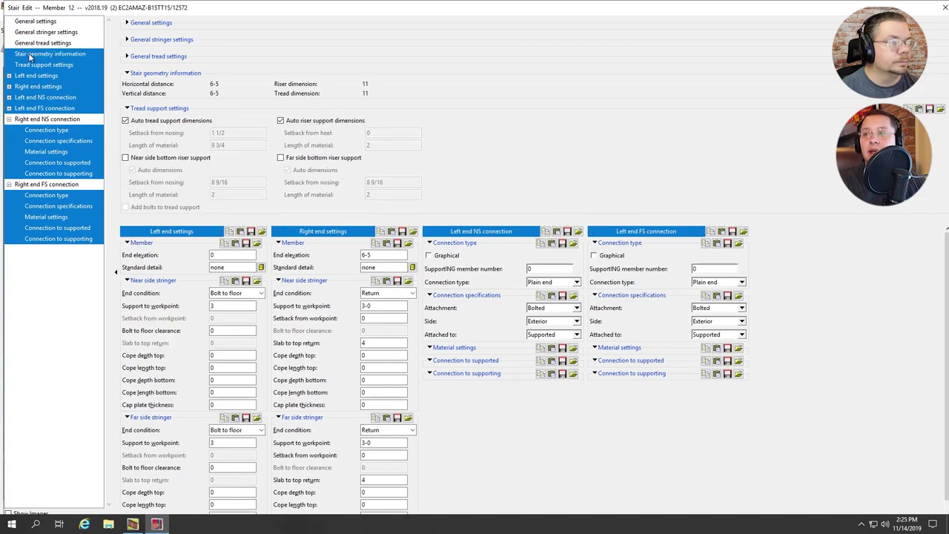
left_click(41, 43)
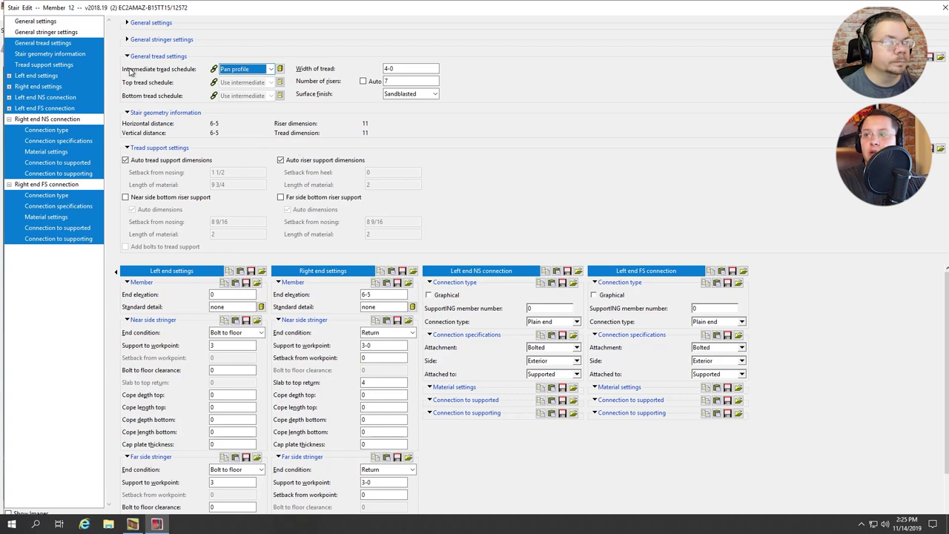
left_click(45, 32)
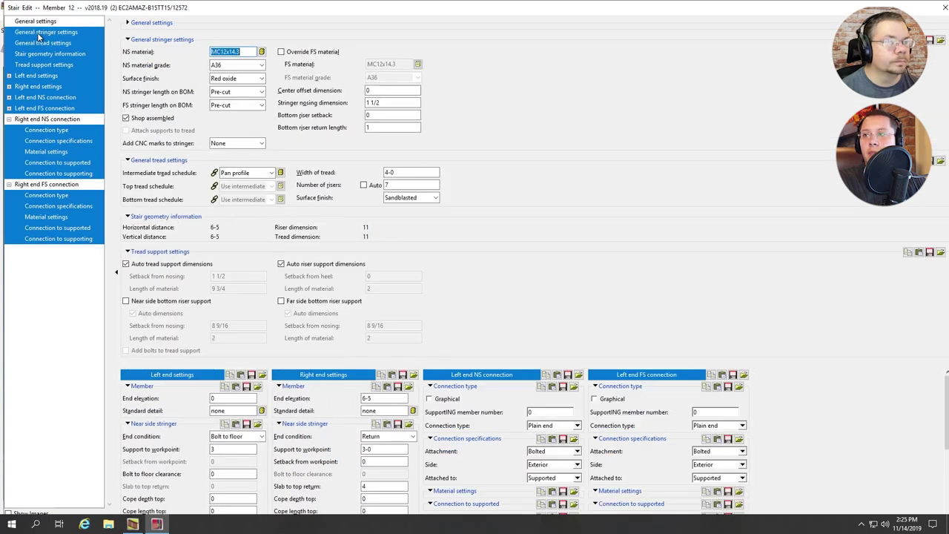
double_click(409, 184)
type("8")
key("Tab")
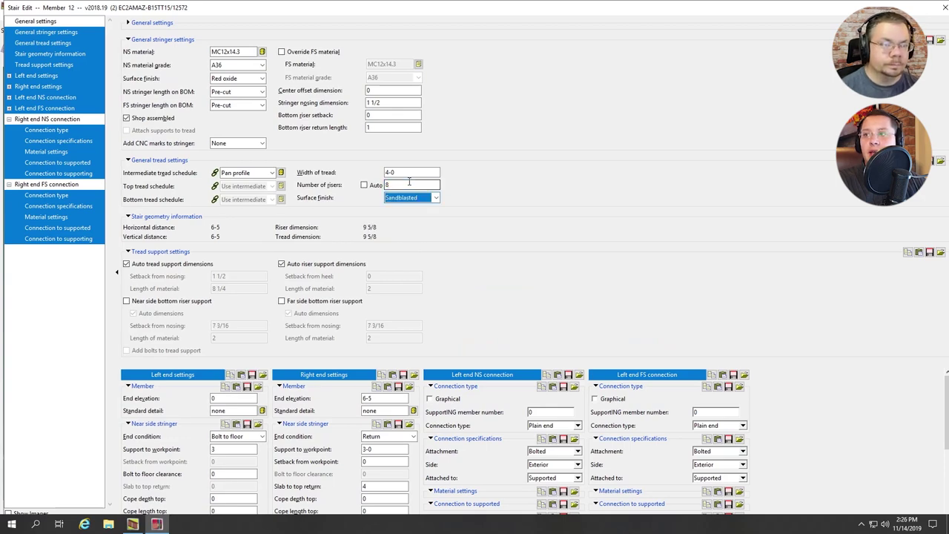
key("Return")
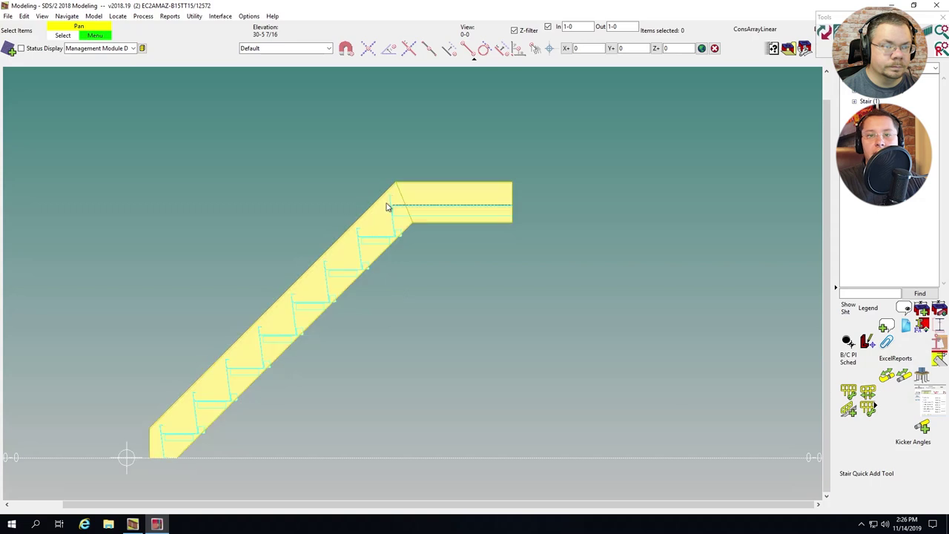
Step: Set the stair's number of risers to 5 and apply the edit
double_click(387, 206)
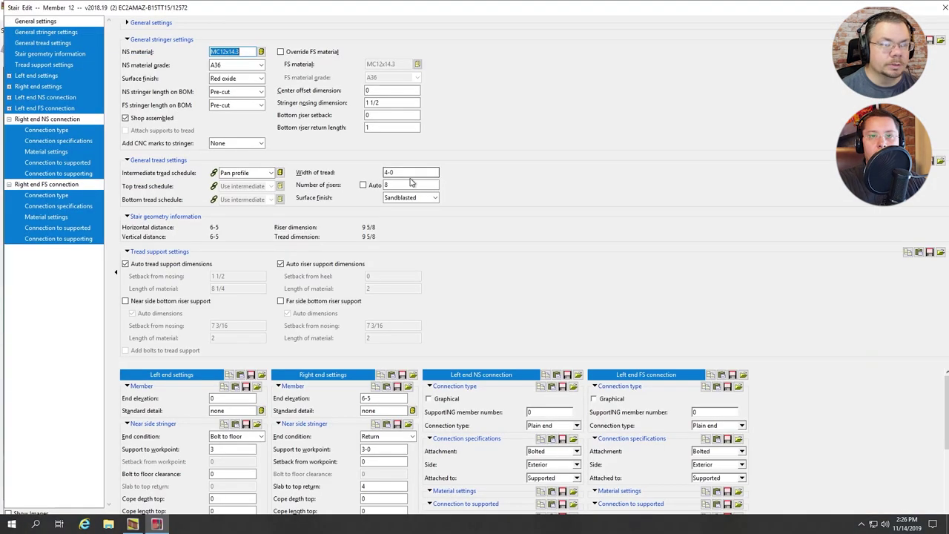
left_click(405, 184)
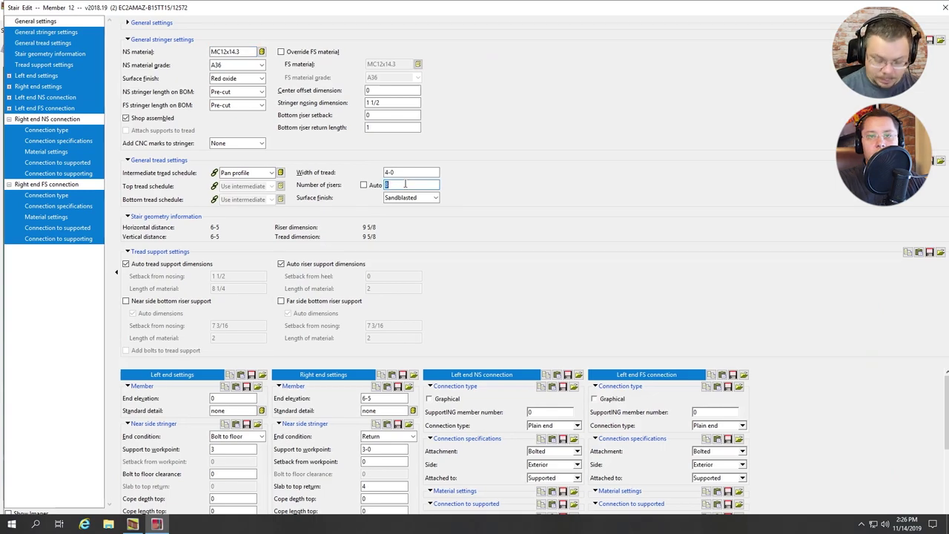
type("5")
key("Return")
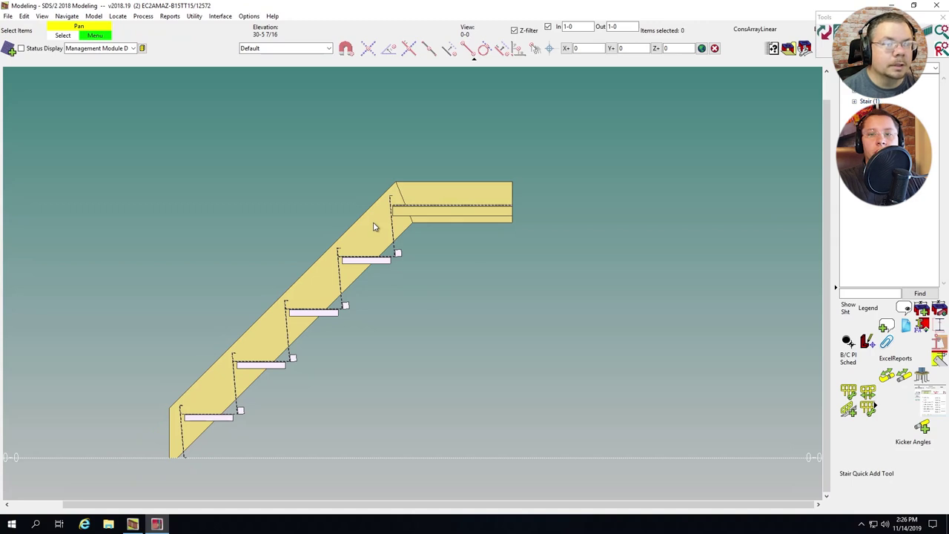
Step: Set the stair's number of risers to 15 and apply the edit
double_click(375, 227)
left_click(415, 185)
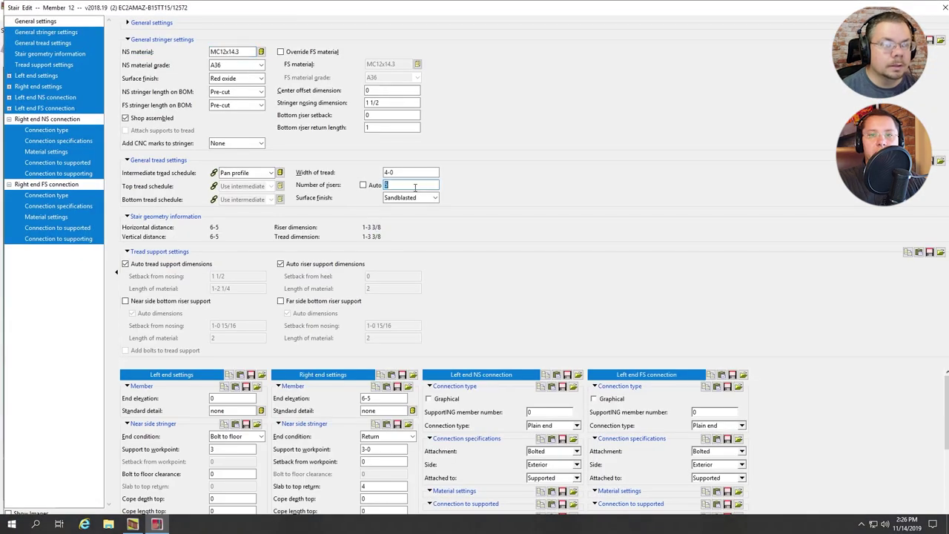
type("15")
key("Return")
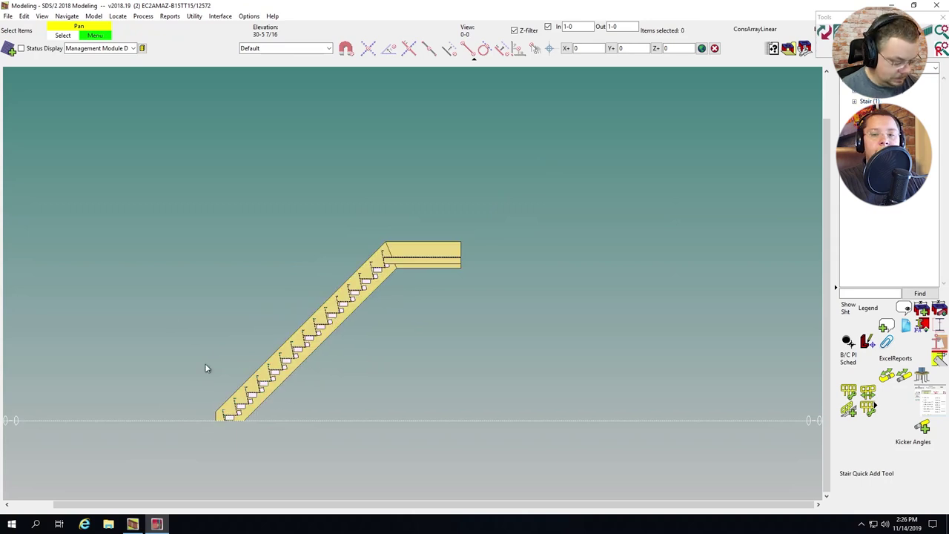
Step: Set the section view's out depth to 2-0
double_click(629, 26)
type("2-0")
key("Return")
key("Return")
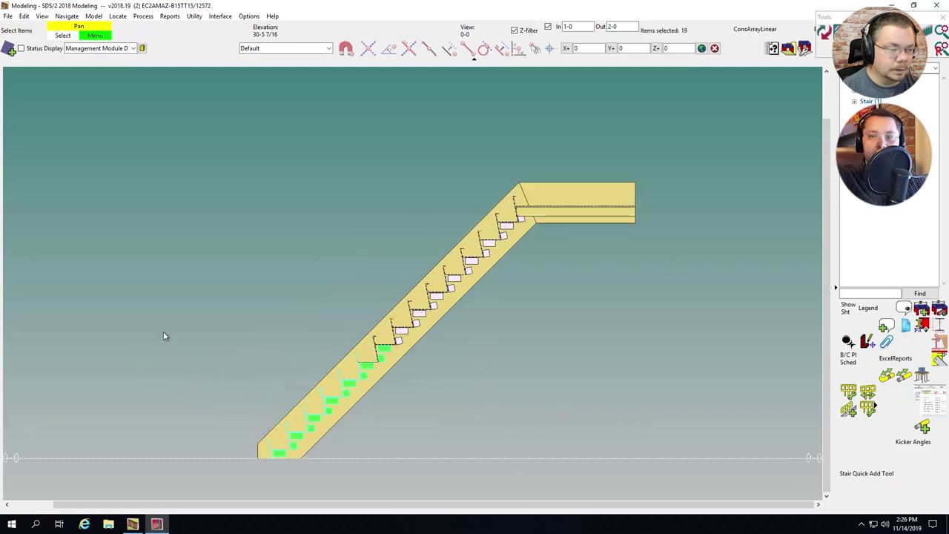
Step: Switch the selection filter to Member Ends and set the view's out depth to 3-0
left_click(286, 48)
left_click(264, 200)
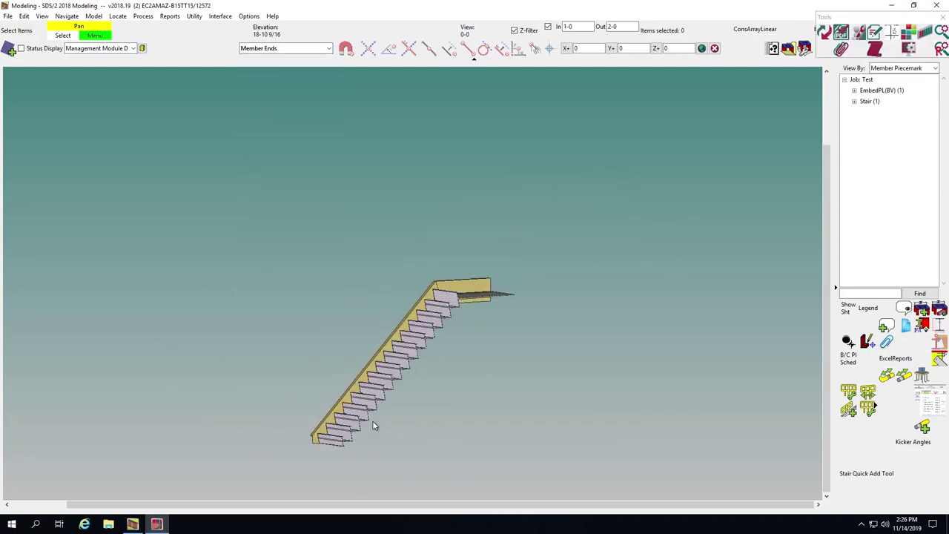
double_click(618, 27)
type("3-0")
key("Return")
Step: Stretch the stair's lower end outward along the floor line, away from the landing
right_click(428, 309)
left_click(479, 406)
left_click(550, 380)
left_click(257, 458)
left_click(180, 459)
Step: Restore the Default selection filter and switch the stair's number of risers to automatic
left_click(285, 49)
left_click(253, 58)
double_click(361, 300)
left_click(365, 185)
key("Return")
Step: Stretch the stair's lower end a further 3-0 away from the landing along the floor, and reapply the stair edit
right_click(350, 451)
left_click(397, 329)
left_click(171, 459)
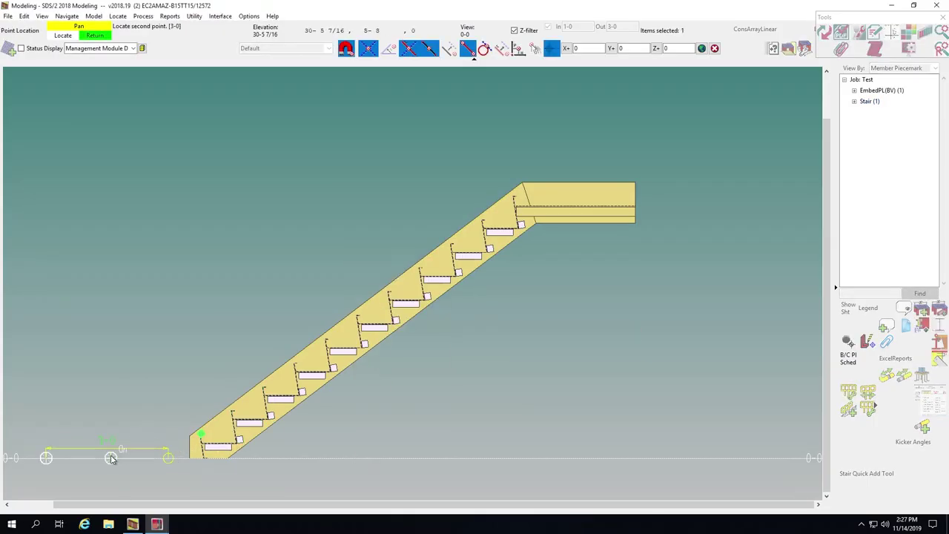
left_click(48, 459)
double_click(287, 327)
key("Return")
Step: Stretch the stair's lower end partway back toward the landing and reapply the stair edit
right_click(235, 385)
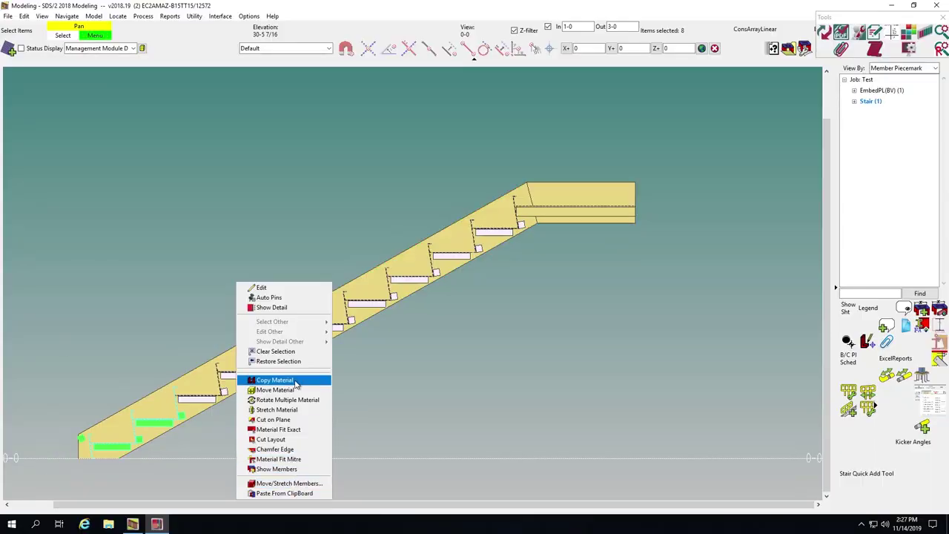
left_click(287, 484)
key("Return")
left_click(40, 459)
left_click(78, 459)
key("Return")
double_click(295, 353)
key("Return")
Step: Create a section view of the stair from the plan view, using two points on the construction line along one stringer
key("p")
scroll(382, 447, "up", 1)
middle_click_drag(330, 447, 288, 411)
scroll(288, 411, "down", 3)
key("s")
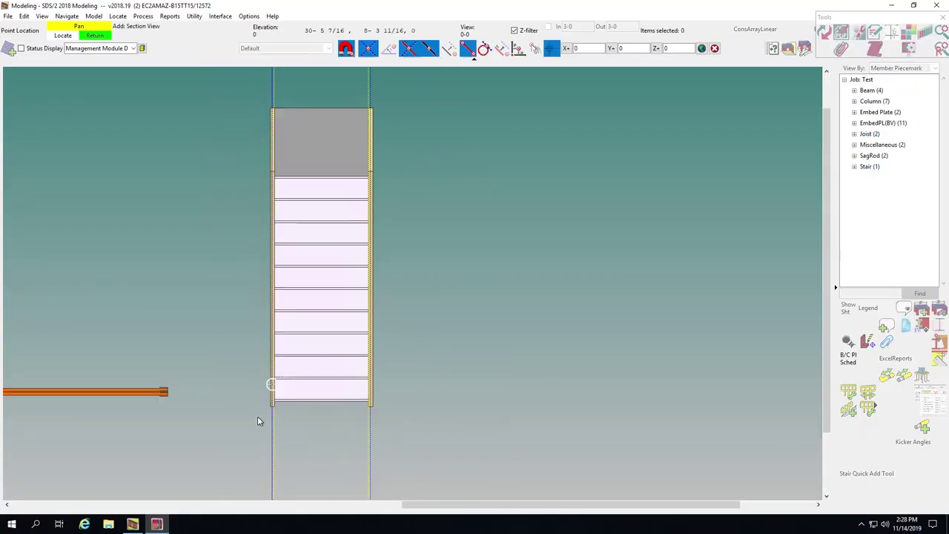
left_click(267, 447)
scroll(267, 187, "down", 4)
left_click(265, 124)
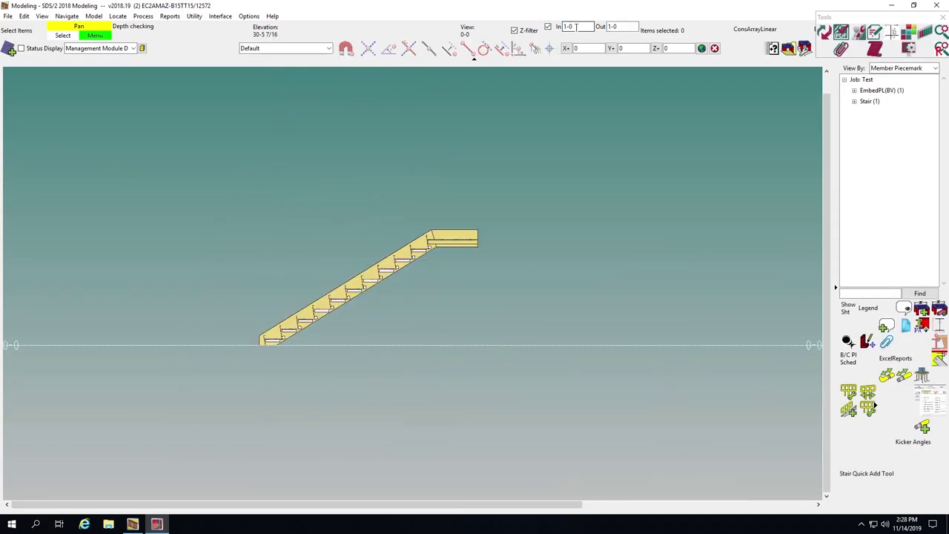
key("Return")
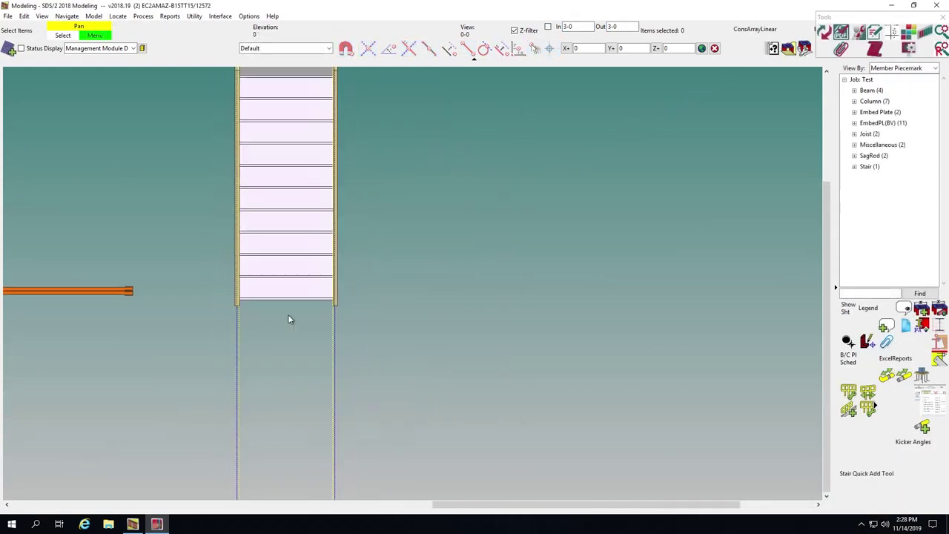
scroll(286, 332, "up", 1)
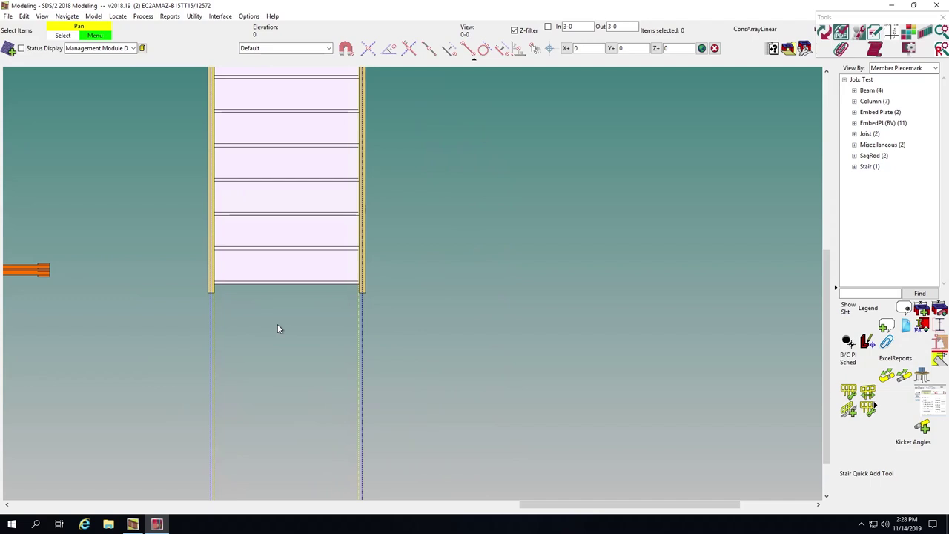
middle_click_drag(233, 305, 293, 391)
scroll(293, 391, "down", 2)
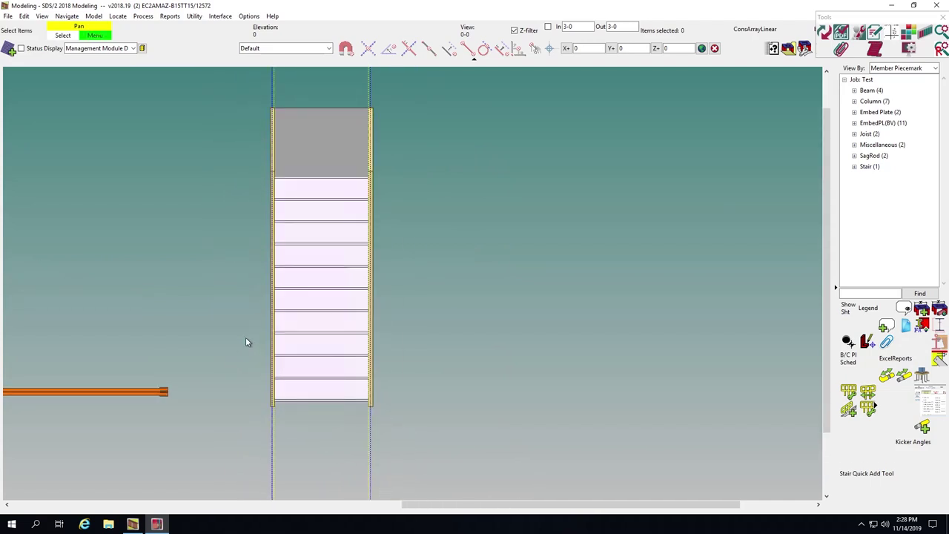
key("s")
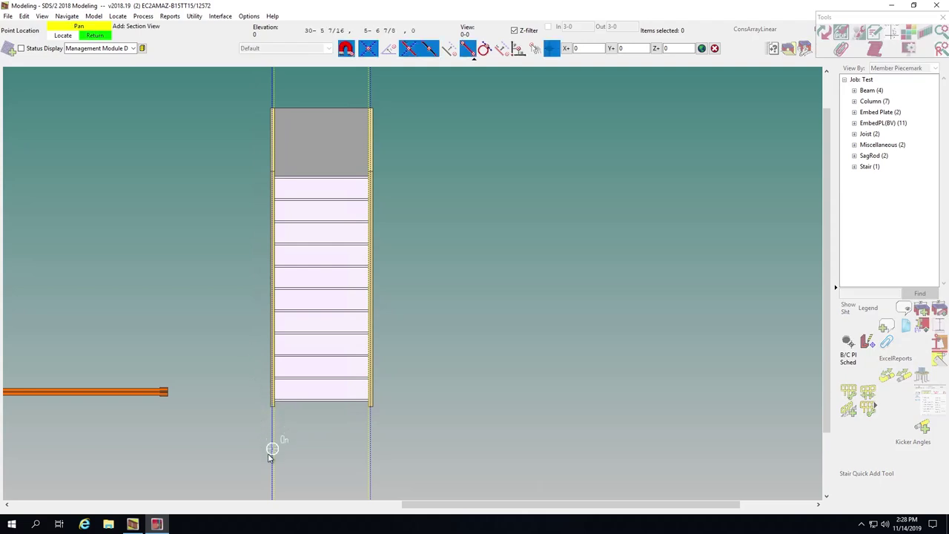
left_click(271, 456)
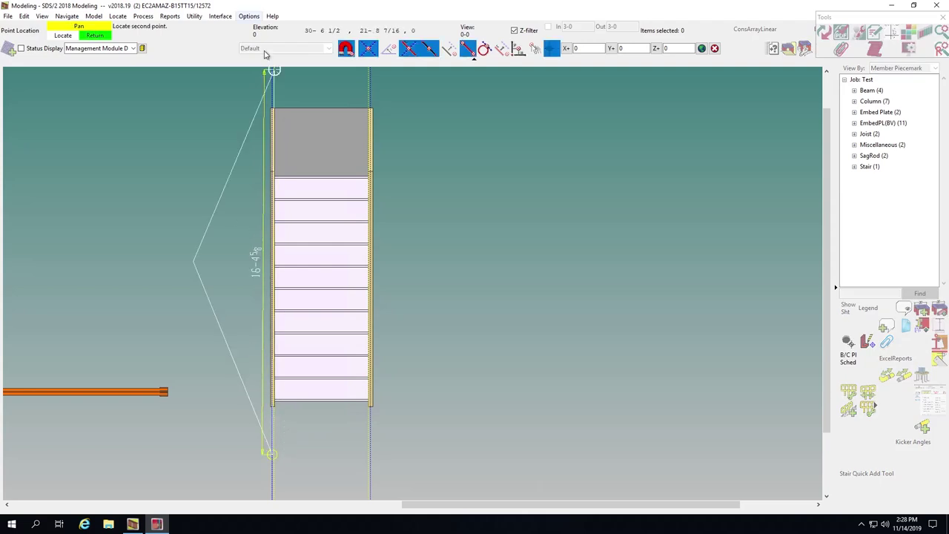
scroll(266, 185, "down", 2)
scroll(268, 125, "up", 2)
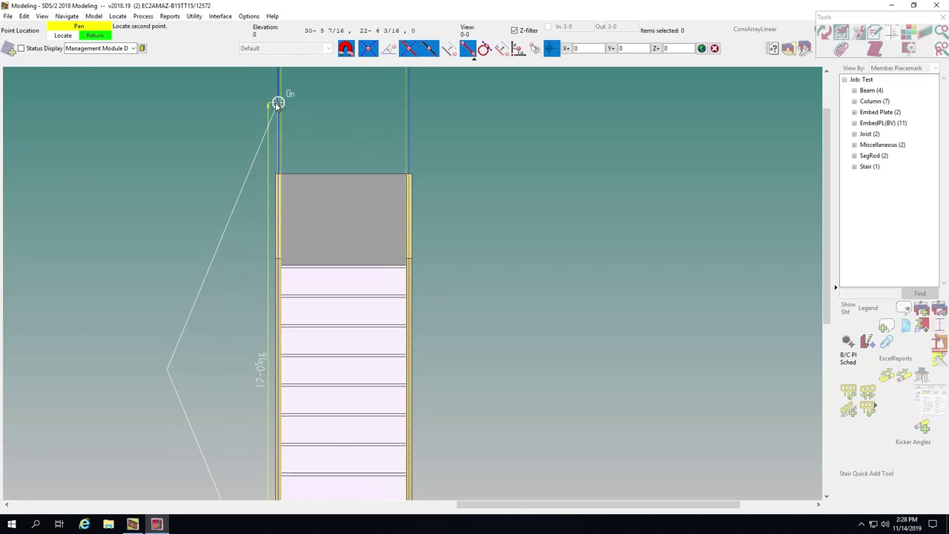
left_click(276, 103)
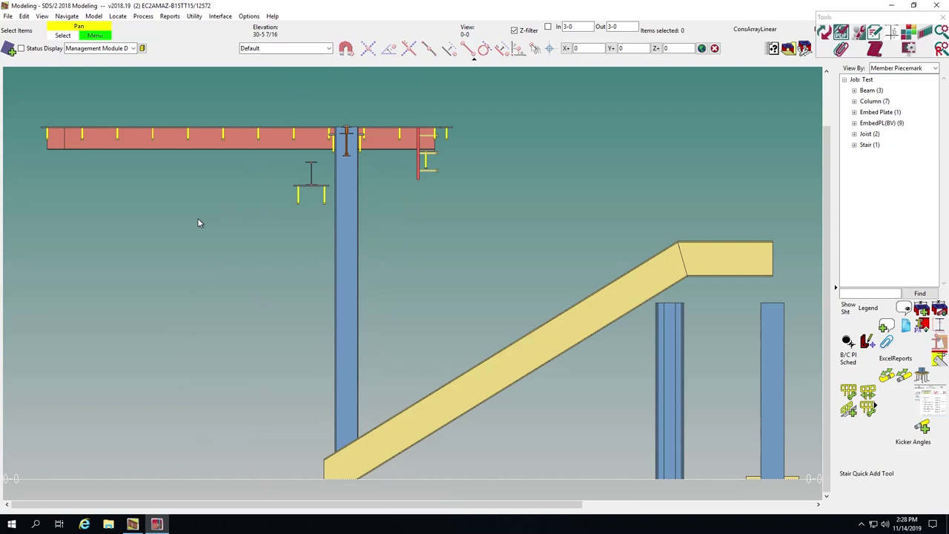
Step: Limit the stair section view with depth checking set to 1-0 in and 1-0 out
scroll(199, 222, "down", 2)
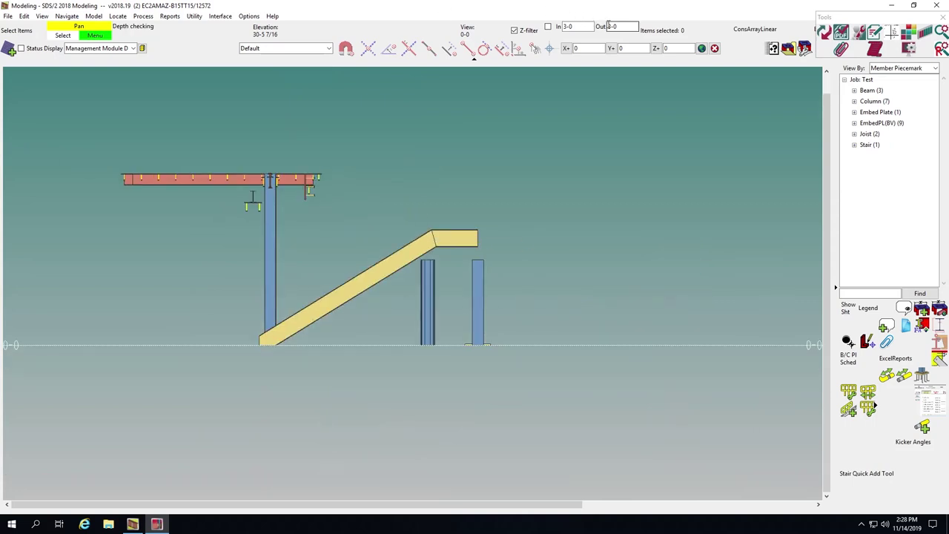
left_click(548, 26)
double_click(576, 27)
type("1-0")
key("Tab")
type("1-0")
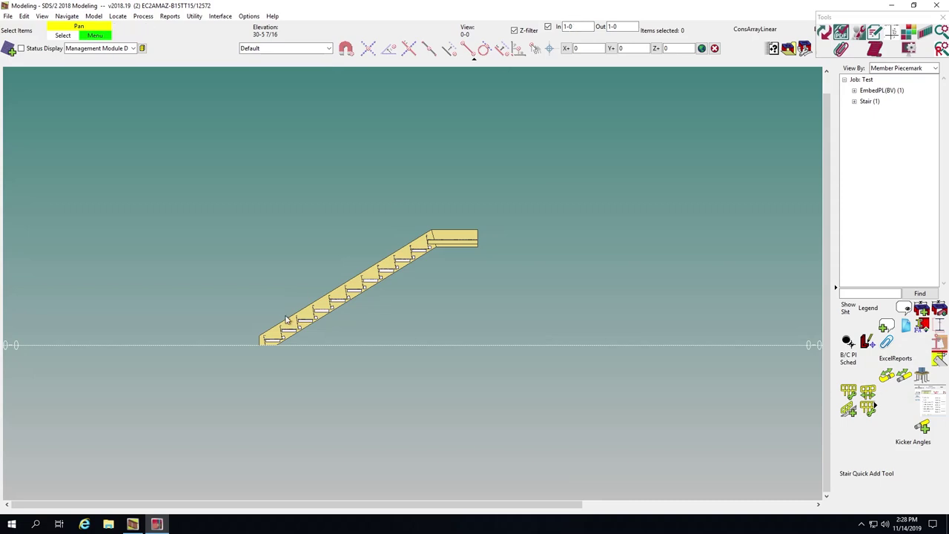
Step: Add a sloped construction line along the stair's member line with a dimension of 0
scroll(302, 288, "up", 2)
key("c")
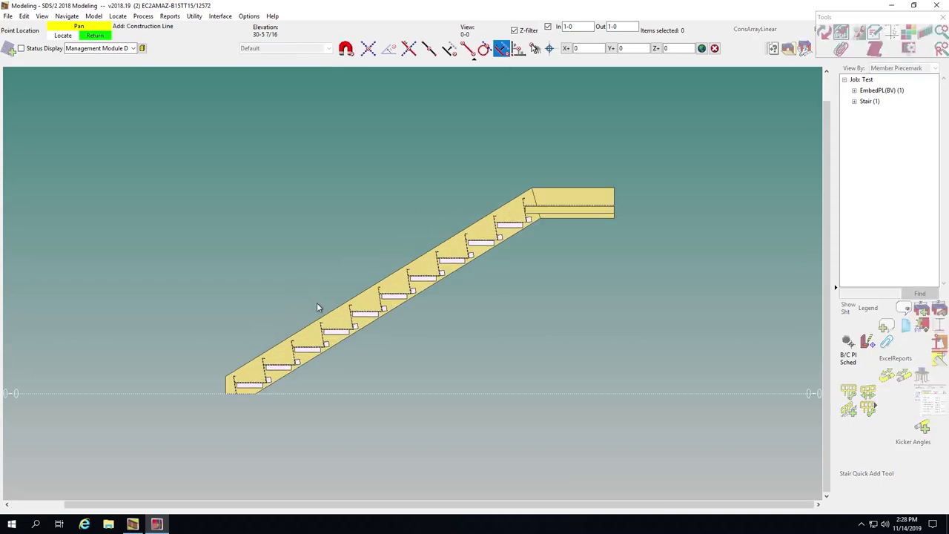
left_click(328, 325)
type("0")
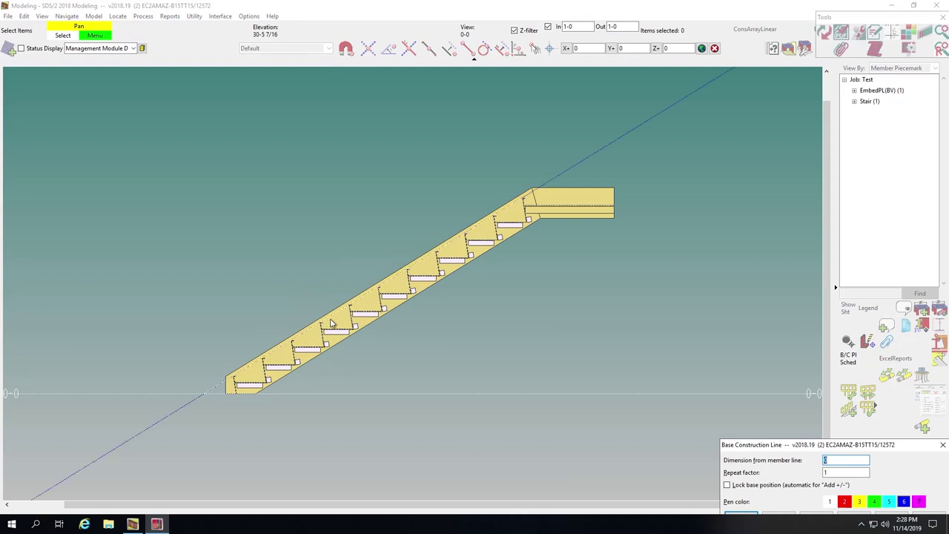
key("Return")
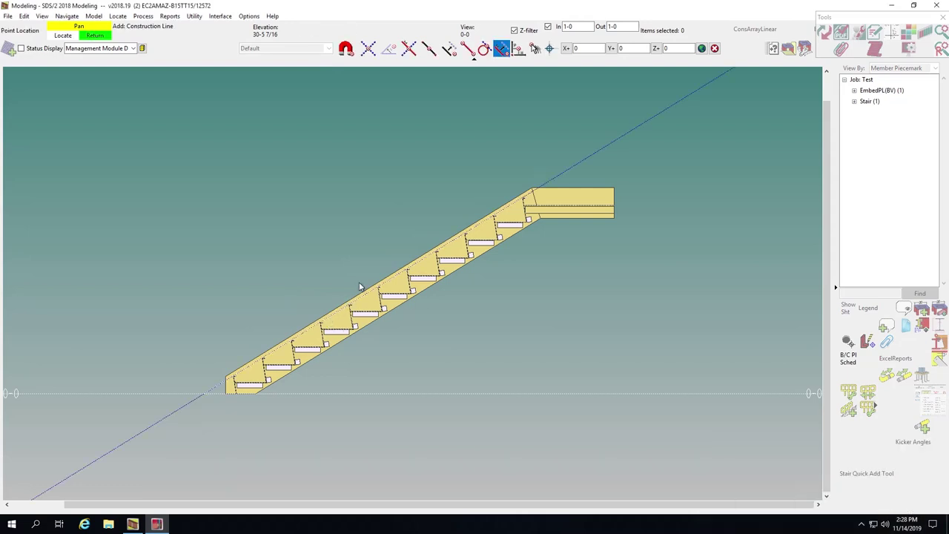
Step: Add horizontal and vertical construction lines through the top nosing, plus a vertical one where the sloped line meets the floor
left_click(523, 197)
left_click(523, 197)
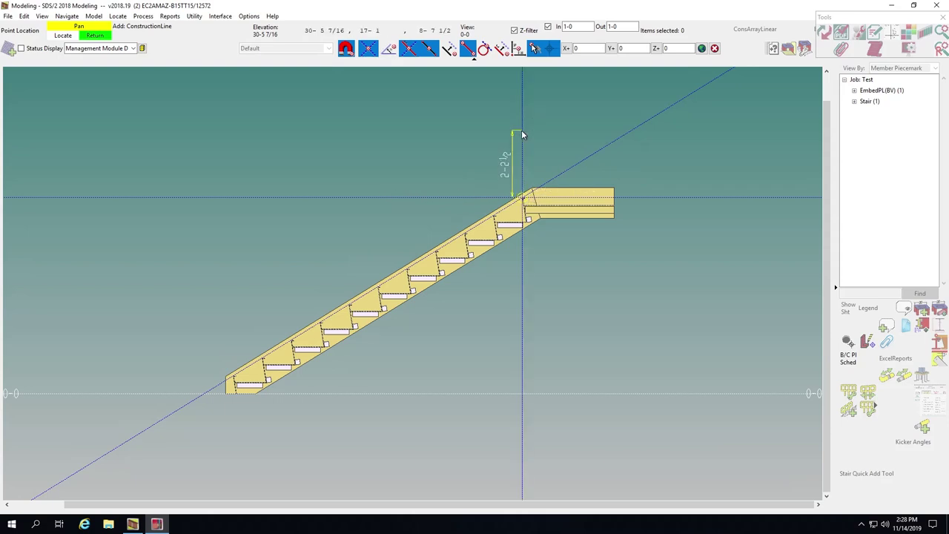
left_click(210, 386)
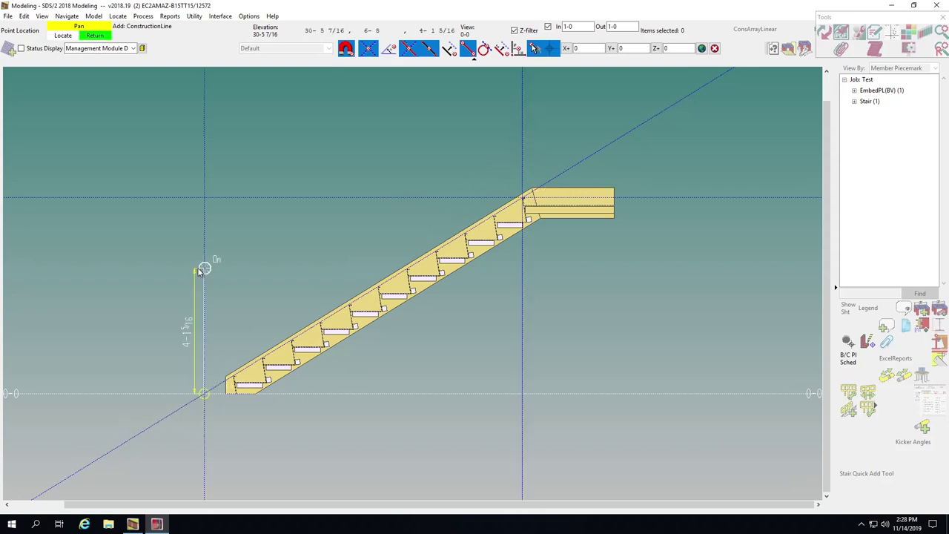
right_click(221, 341)
Step: Offset vertical construction lines outward from both stair ends, by -1-0 at the lower end and 1-0 at the upper end
key("c")
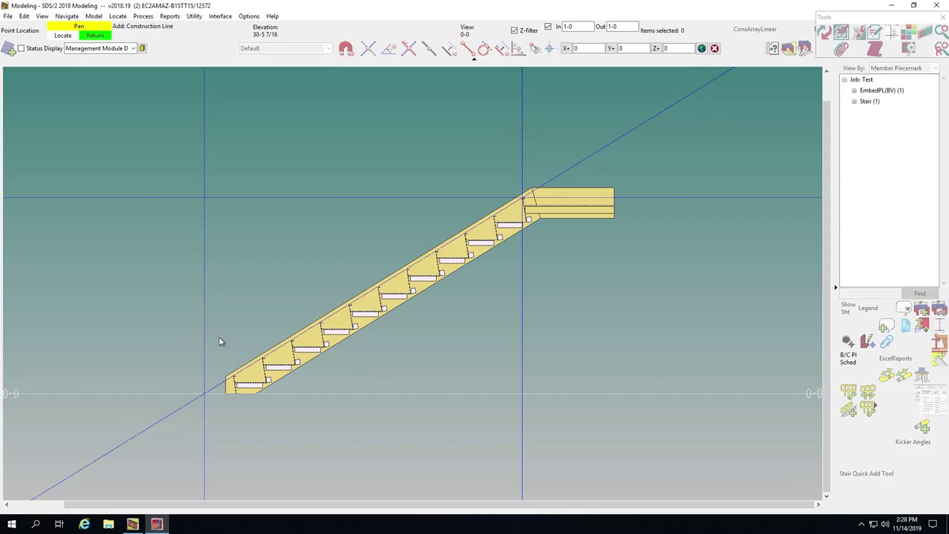
left_click(203, 309)
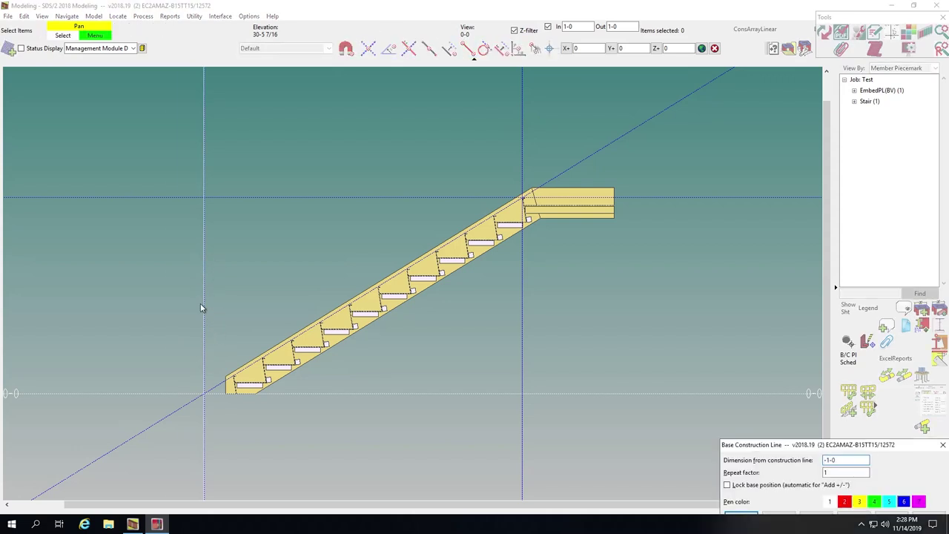
key("Return")
left_click(519, 101)
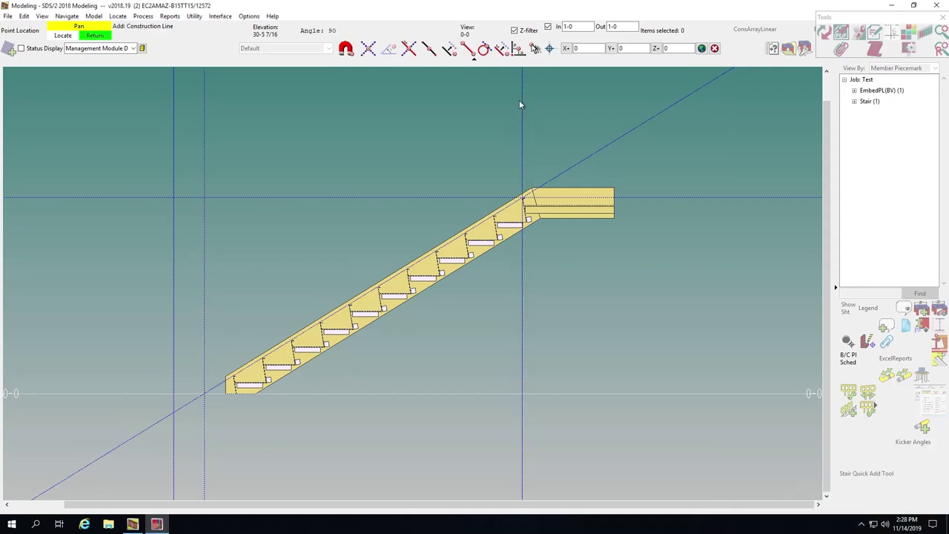
type("1-0")
key("Return")
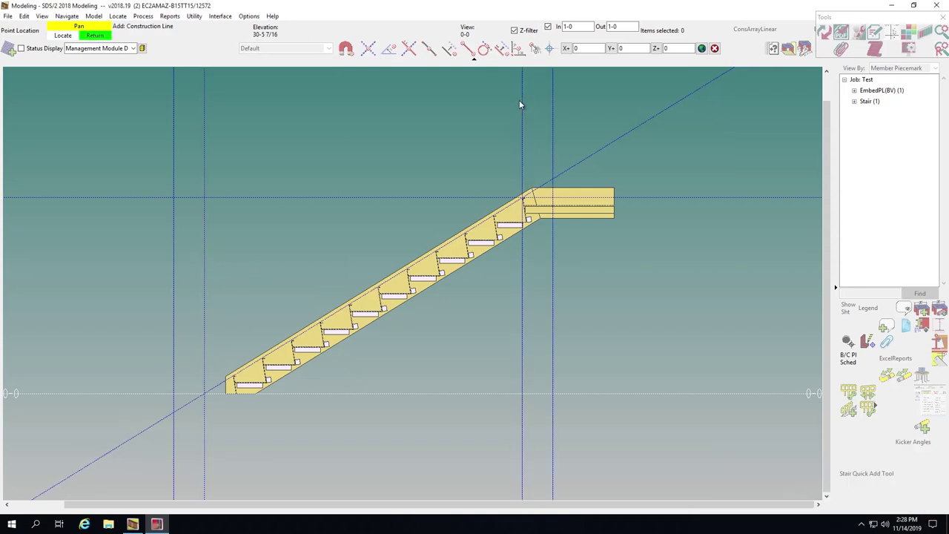
scroll(396, 286, "down", 3)
scroll(423, 329, "up", 3)
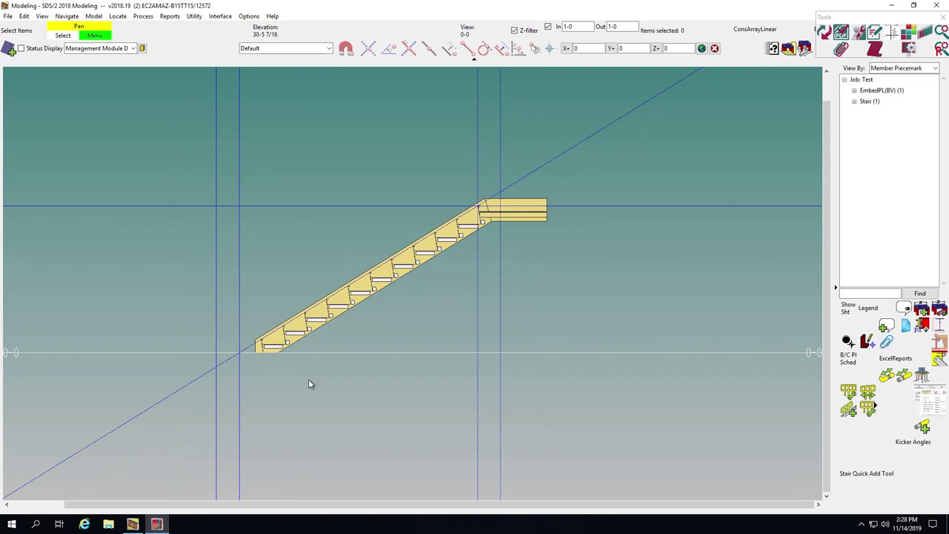
scroll(285, 349, "up", 1)
scroll(285, 350, "up", 1)
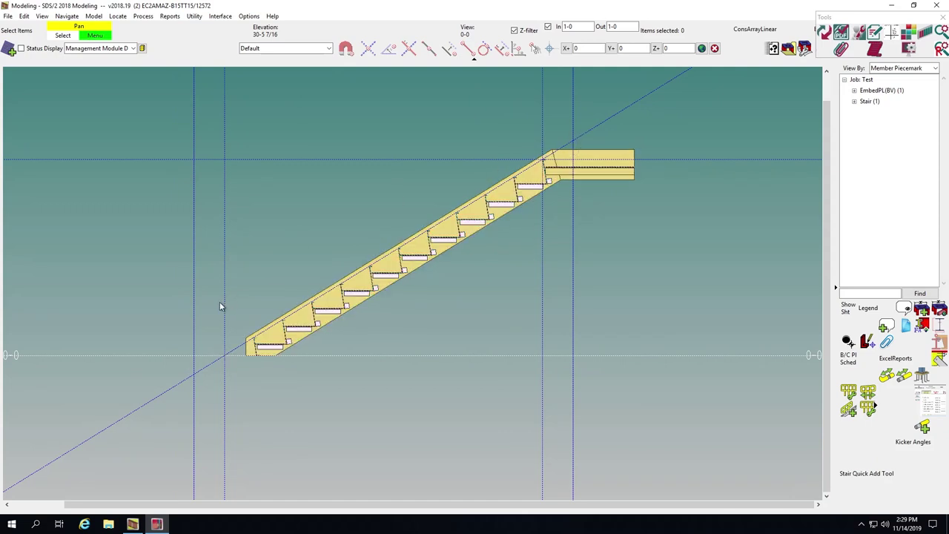
scroll(232, 354, "down", 2)
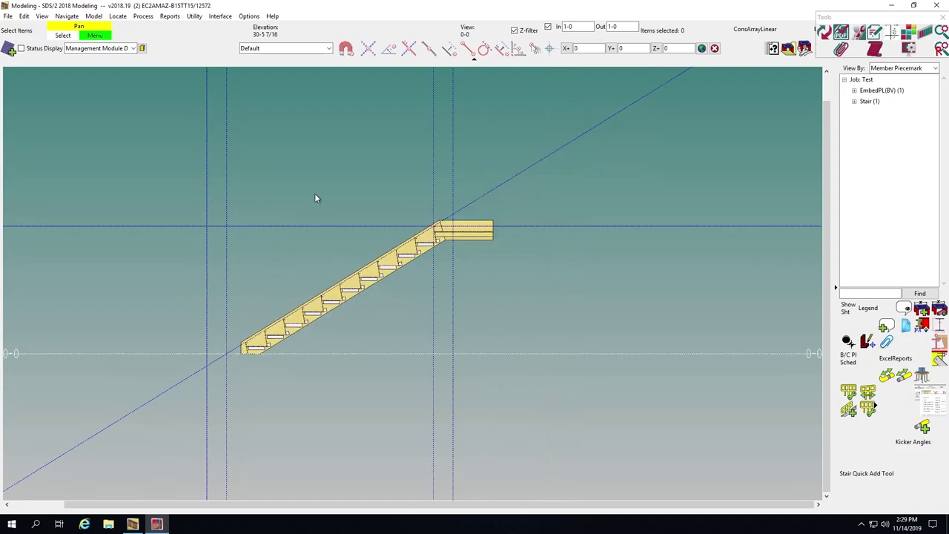
middle_click_drag(313, 206, 315, 243)
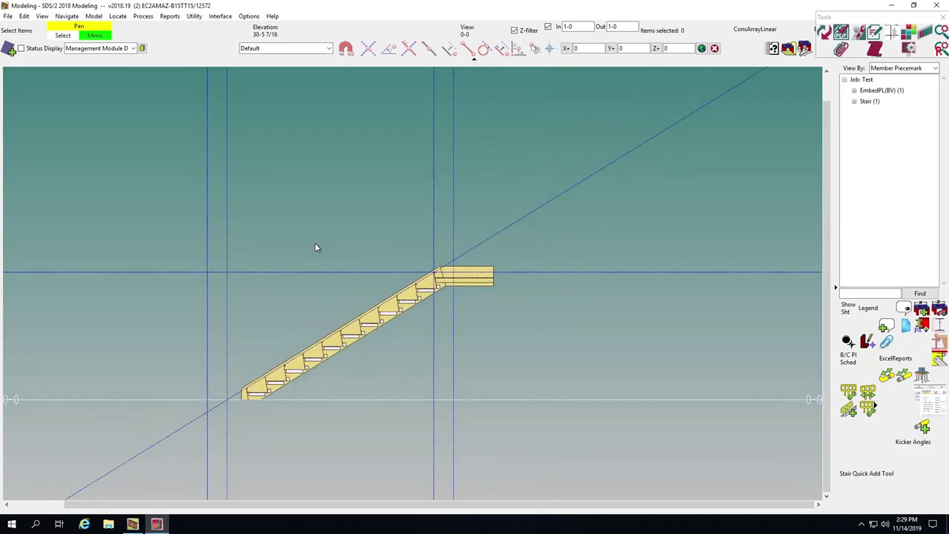
scroll(315, 329, "down", 3)
scroll(309, 349, "up", 2)
scroll(310, 353, "up", 1)
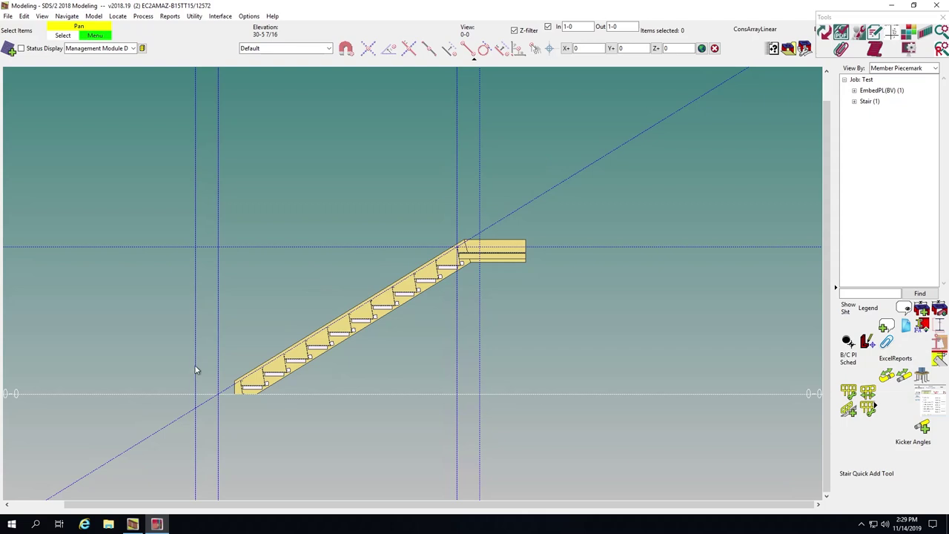
Step: Add a Hand Rail member from the sloped line's floor intersection to the construction line intersection at the top nosing
key("a")
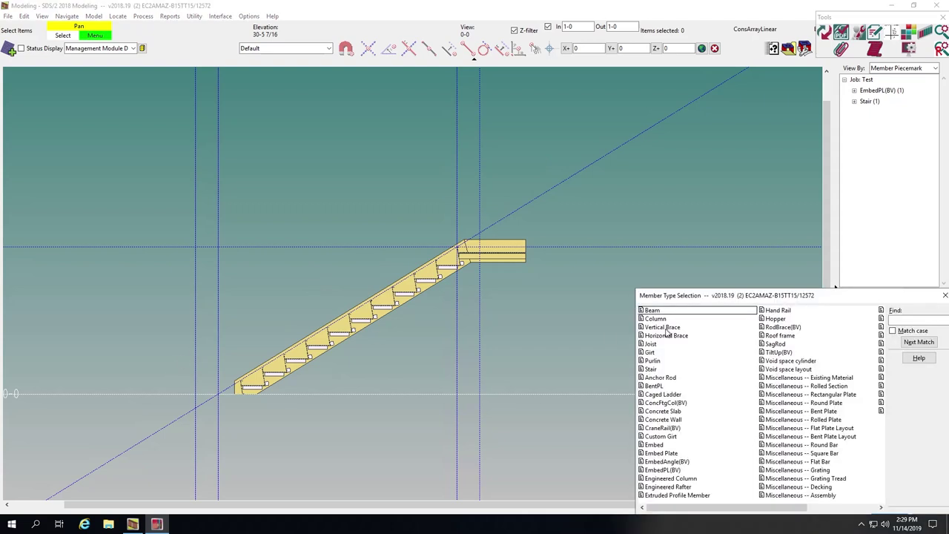
left_click_drag(690, 299, 322, 96)
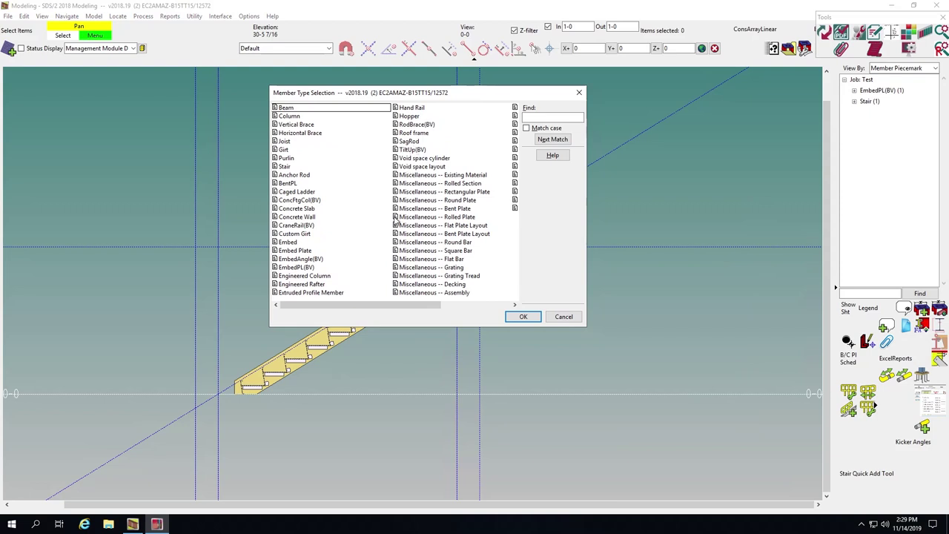
double_click(427, 107)
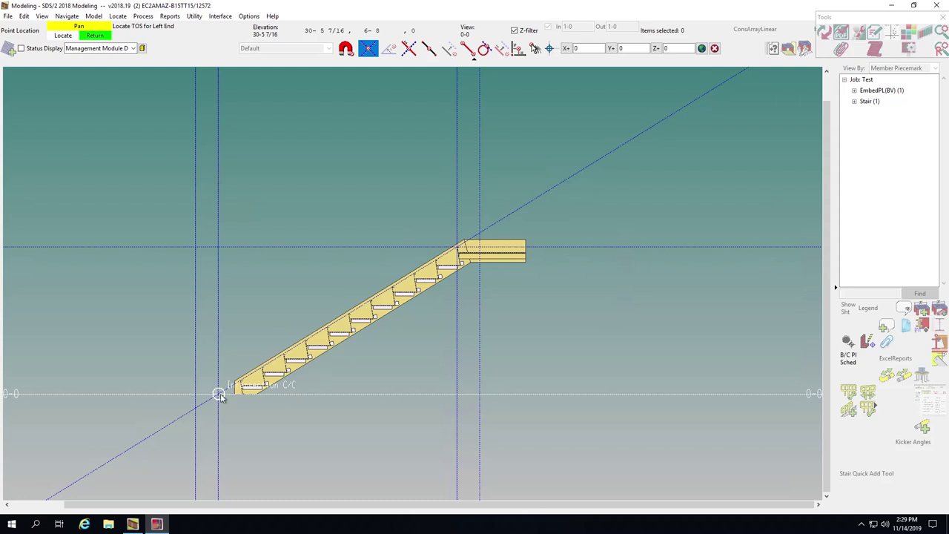
scroll(221, 398, "up", 1)
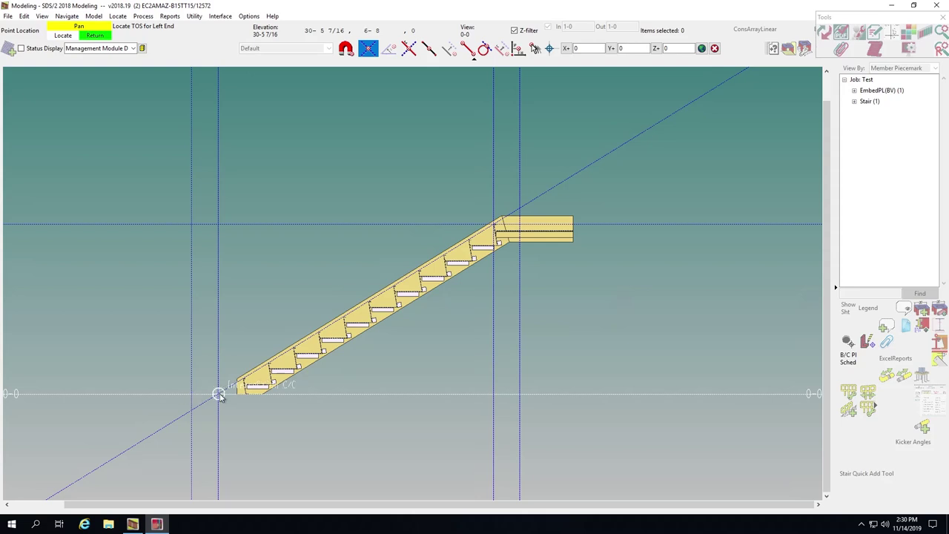
left_click(218, 394)
left_click(495, 224)
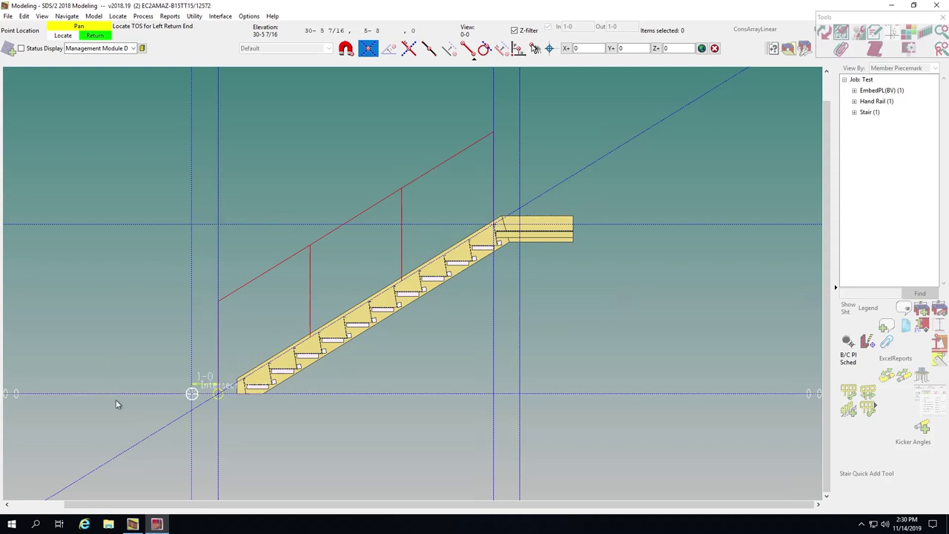
Step: Locate the hand rail's left and right return ends at the construction line intersections 1-0 beyond its lower and upper ends
left_click(191, 394)
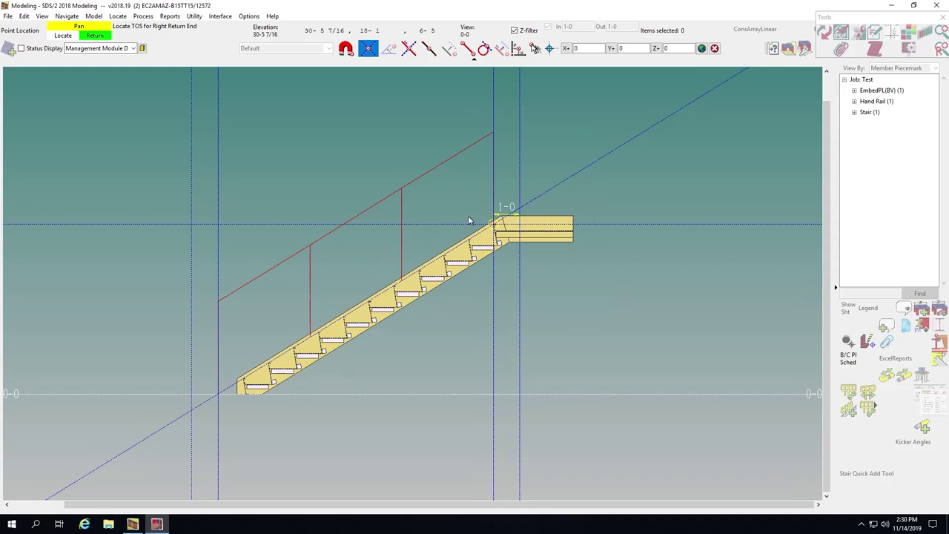
left_click(521, 224)
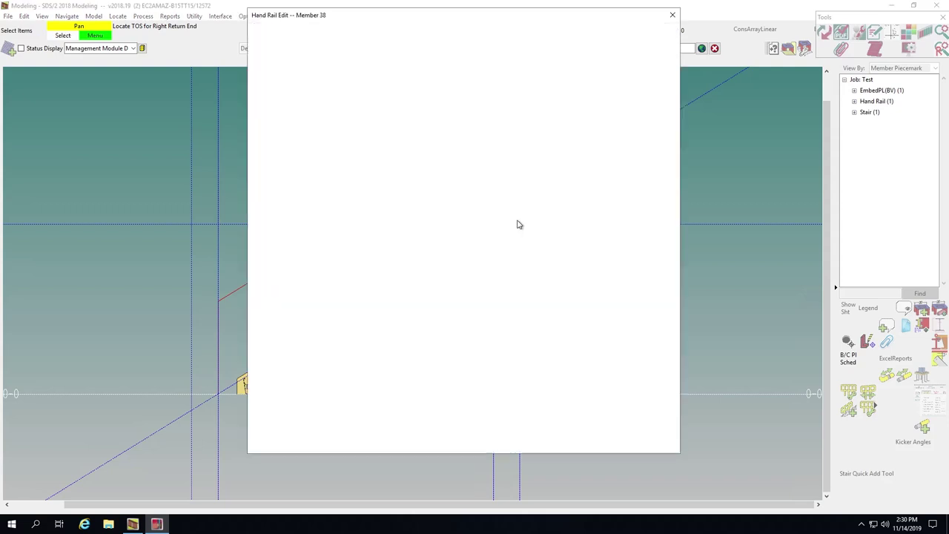
Step: Review the hand rail's top rail settings, add a grab bar and open the grab bar's section size for editing
left_click_drag(312, 17, 215, 58)
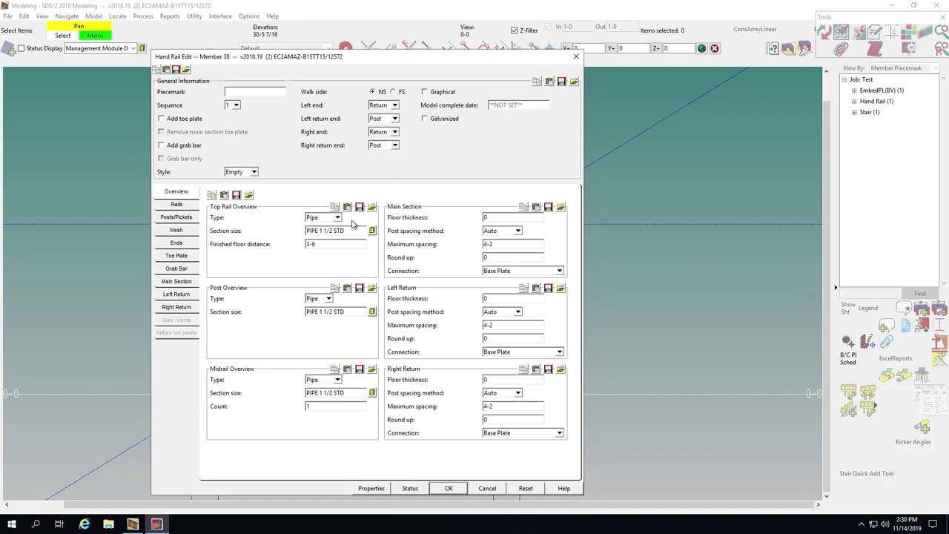
left_click(343, 242)
left_click(355, 231)
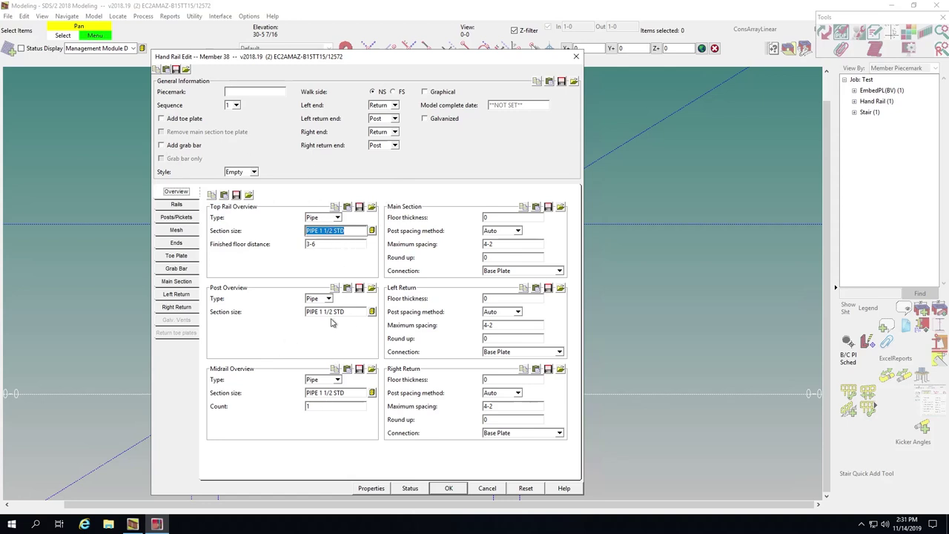
left_click(162, 146)
left_click(176, 269)
left_click(338, 233)
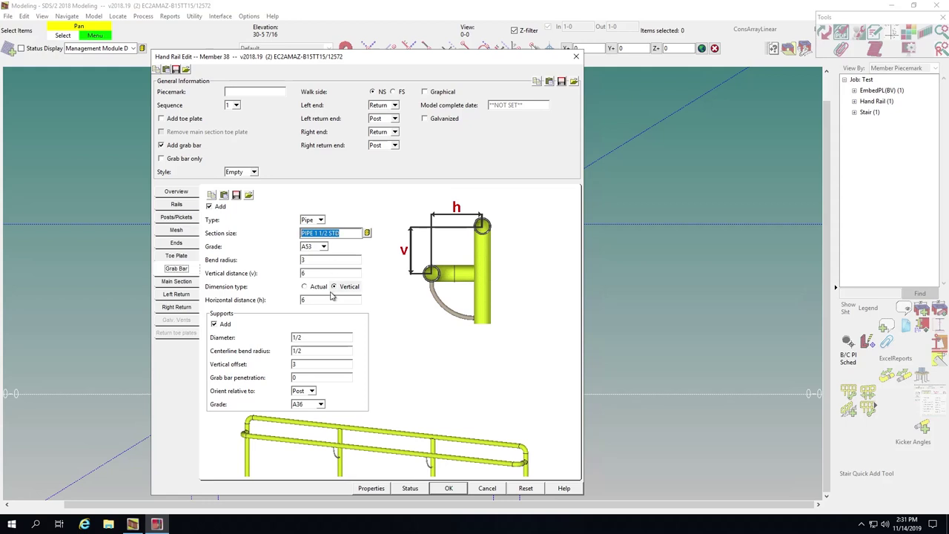
Step: Set the grab bar's support diameter to 5/8, horizontal distance to 3 1/2 and vertical distance to 8
left_click(304, 338)
type("5/8")
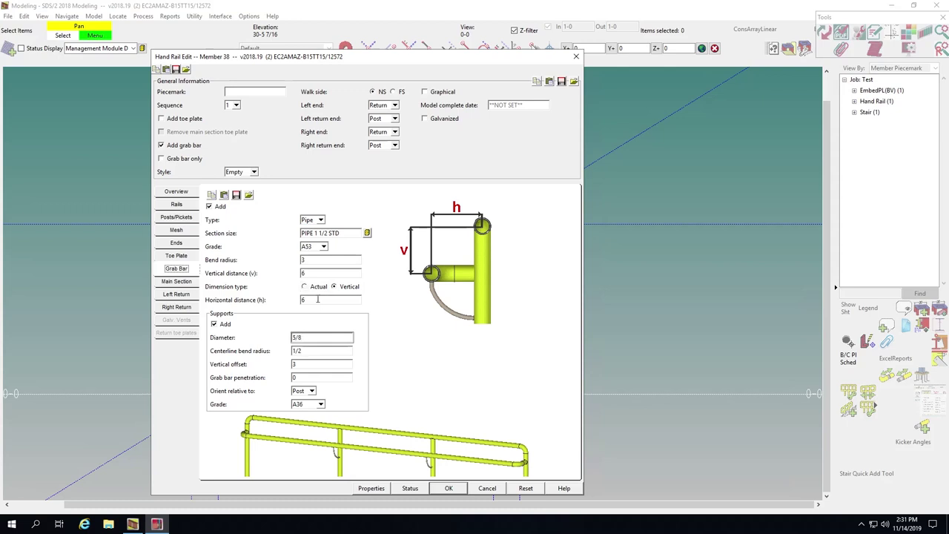
left_click(318, 299)
type("3 1/2")
left_click(325, 273)
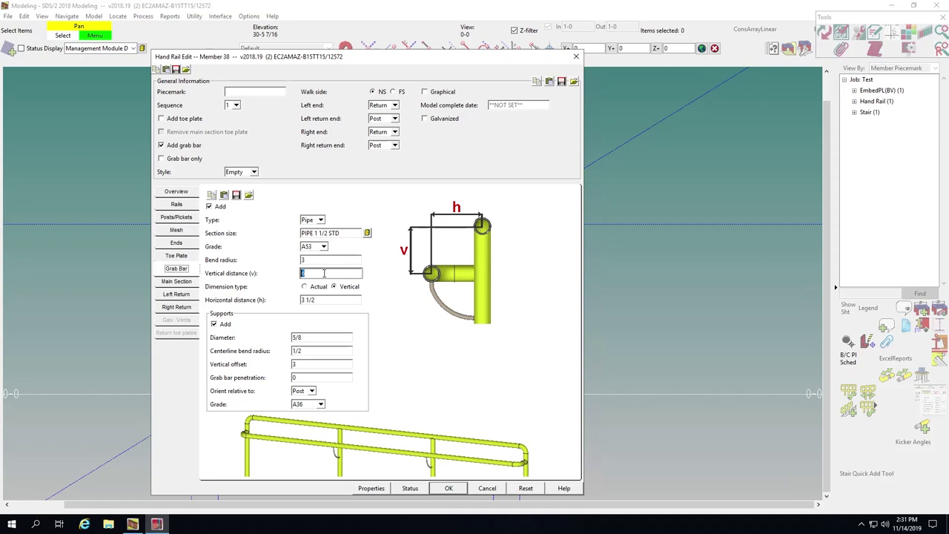
type("8")
Step: Change the left return's connection to Plain End, keeping Base Plate for the main section and right return
left_click(175, 191)
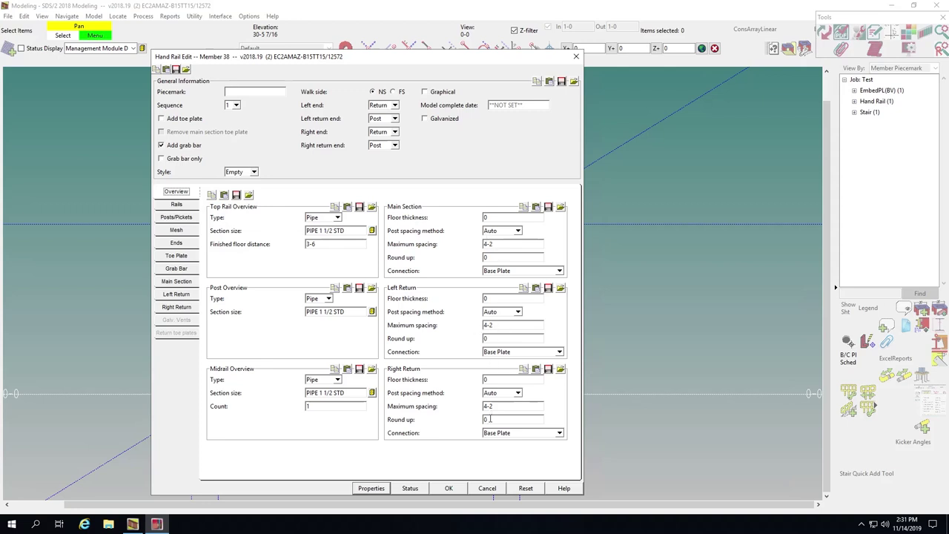
left_click(560, 271)
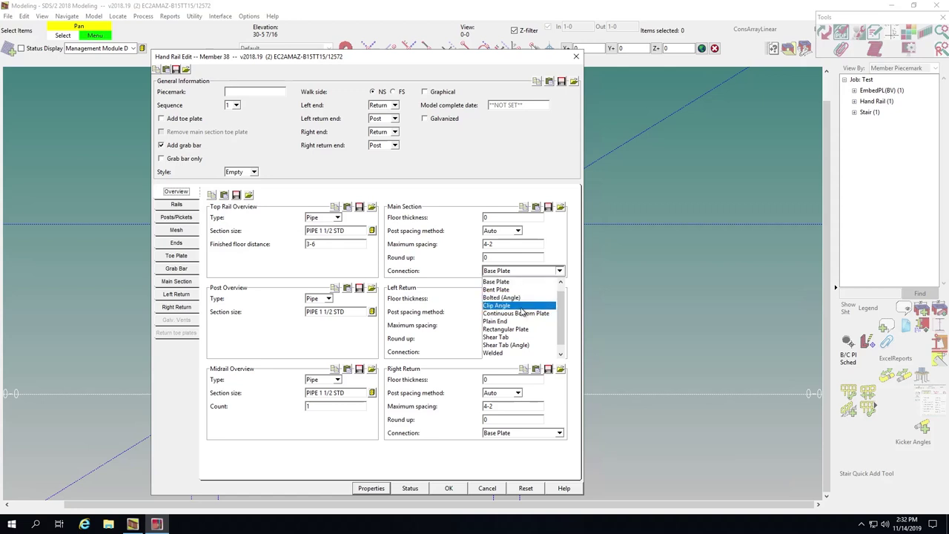
left_click(564, 271)
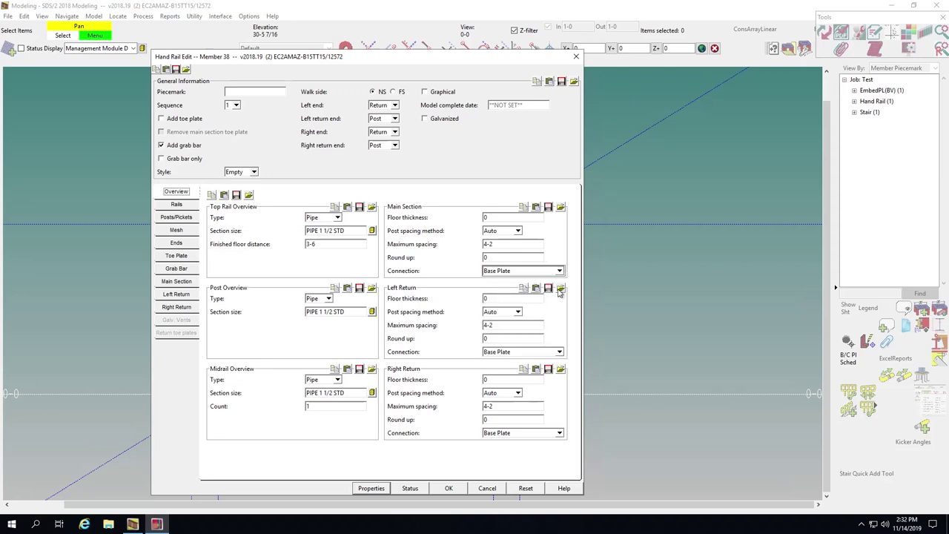
left_click(560, 352)
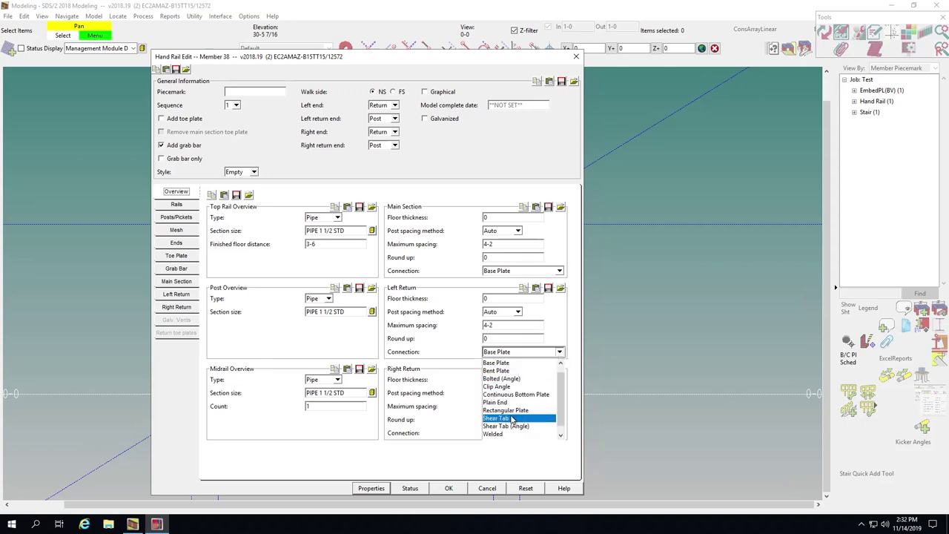
left_click(497, 403)
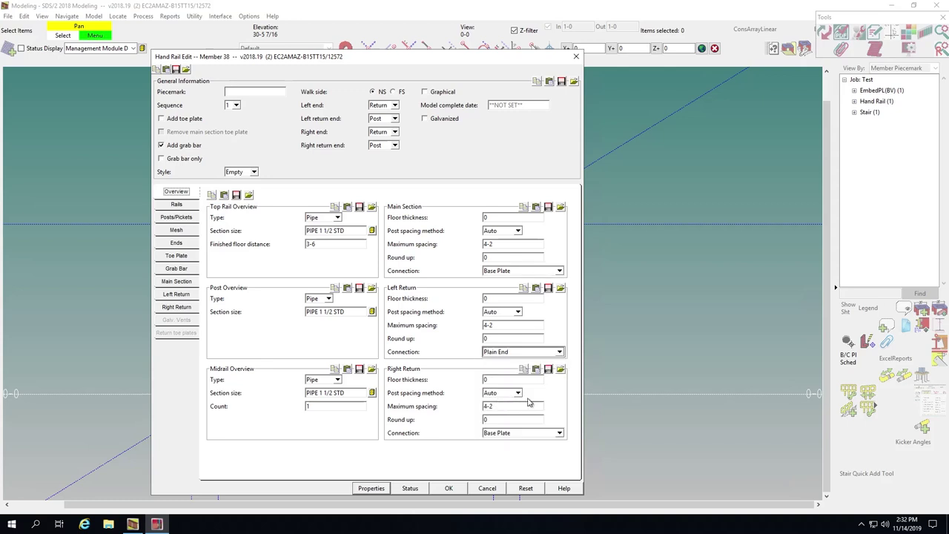
left_click(560, 436)
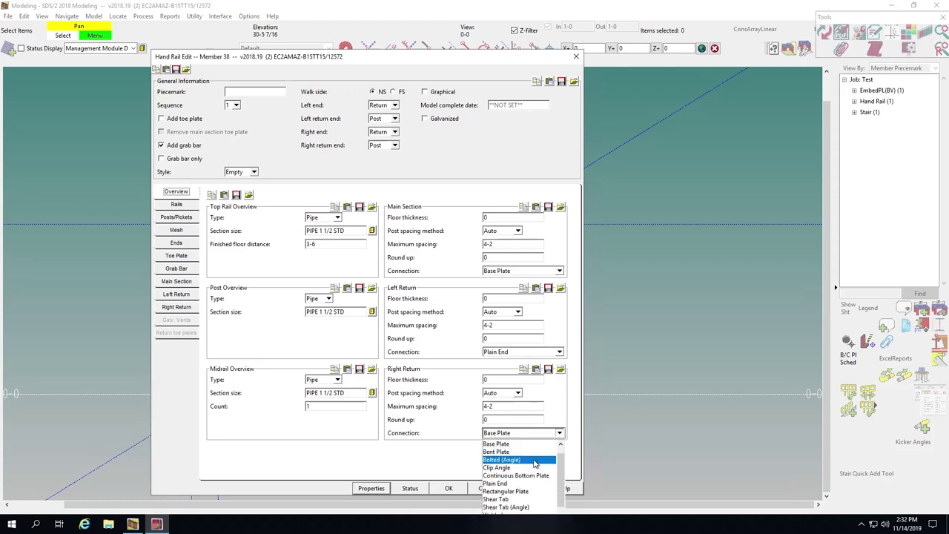
left_click(562, 434)
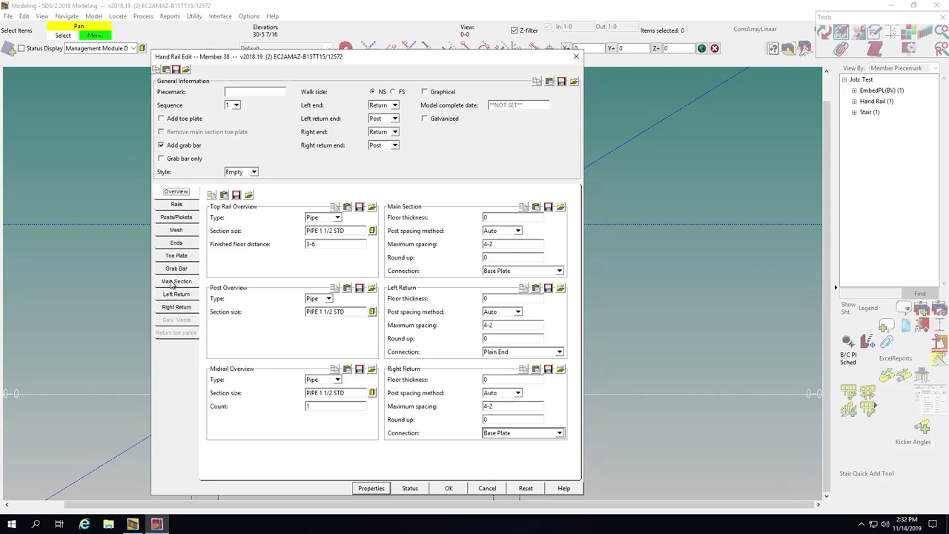
Step: Set the left end's top rail, midrail and grab bar corner joints to Mitre
left_click(176, 243)
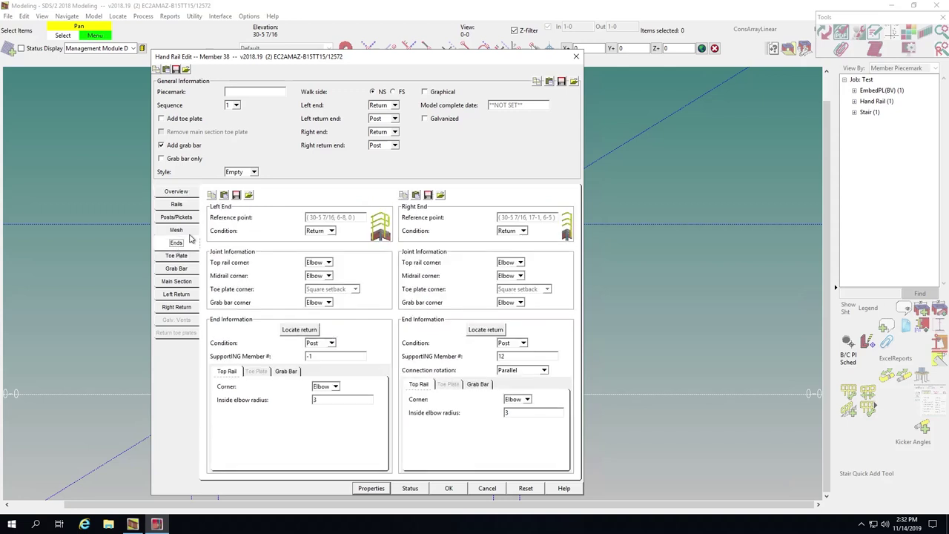
left_click(329, 262)
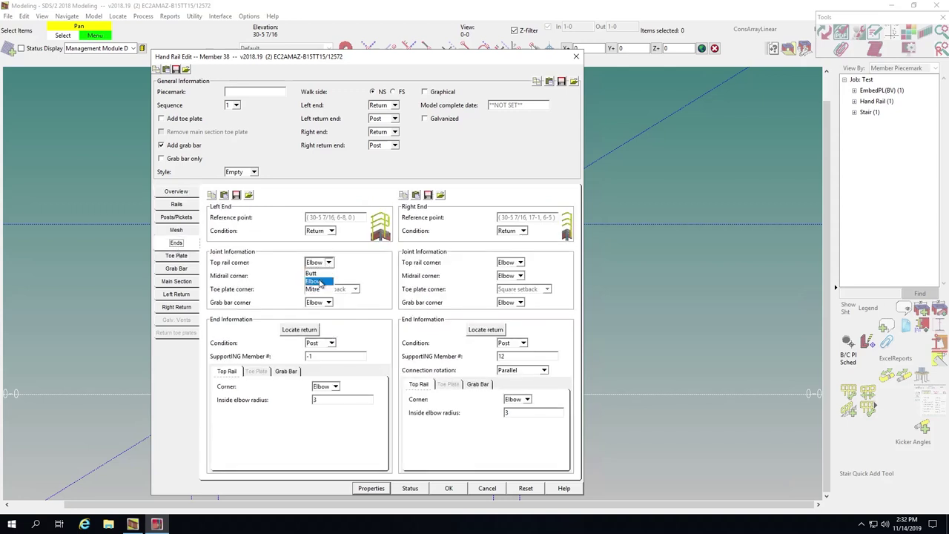
left_click(317, 291)
left_click(328, 276)
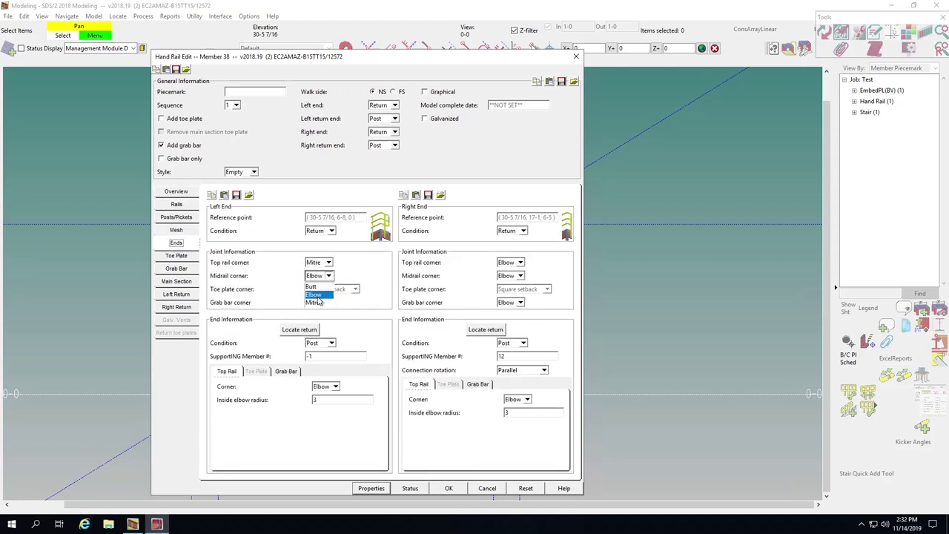
left_click(317, 304)
left_click(328, 302)
left_click(315, 325)
Step: Set the top rail's end corner to Mitre at both the left and right ends of the hand rail
left_click(288, 372)
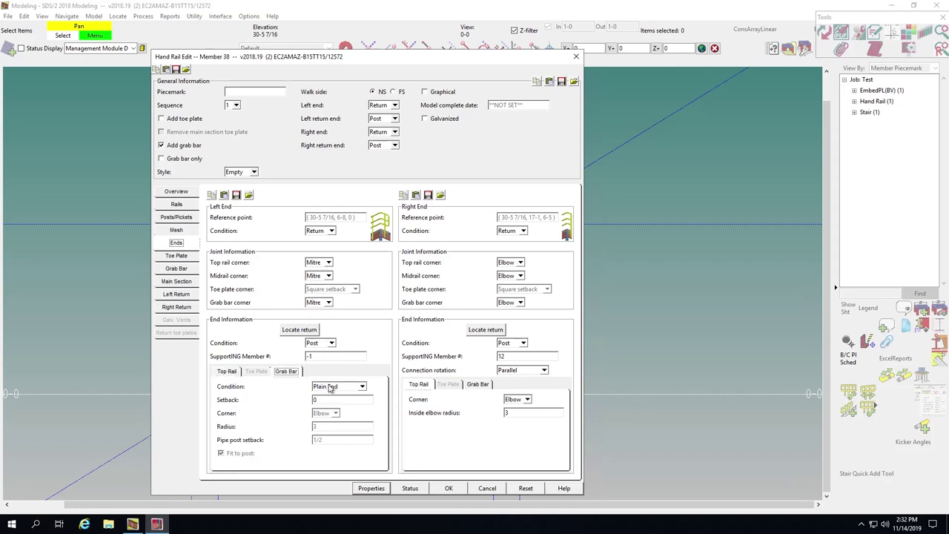
left_click(227, 371)
left_click(325, 387)
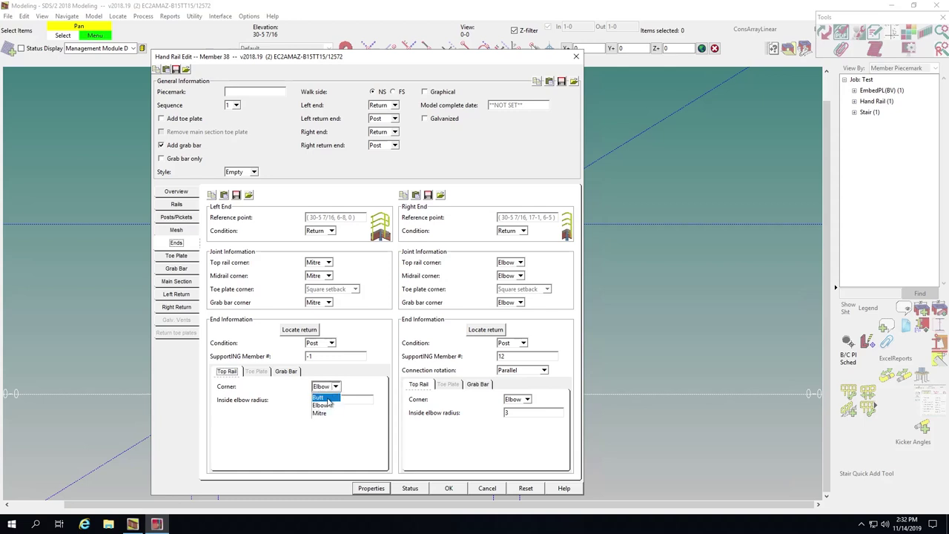
left_click(324, 415)
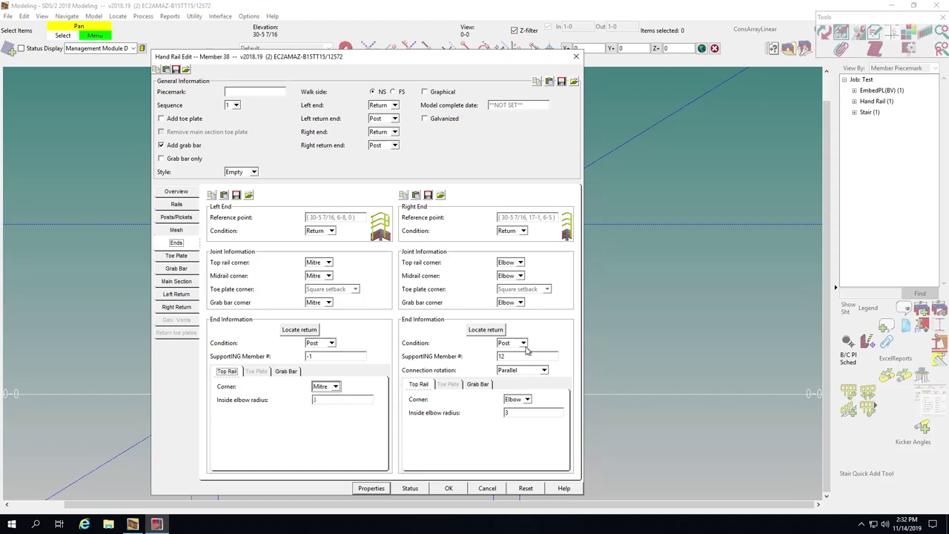
left_click(527, 399)
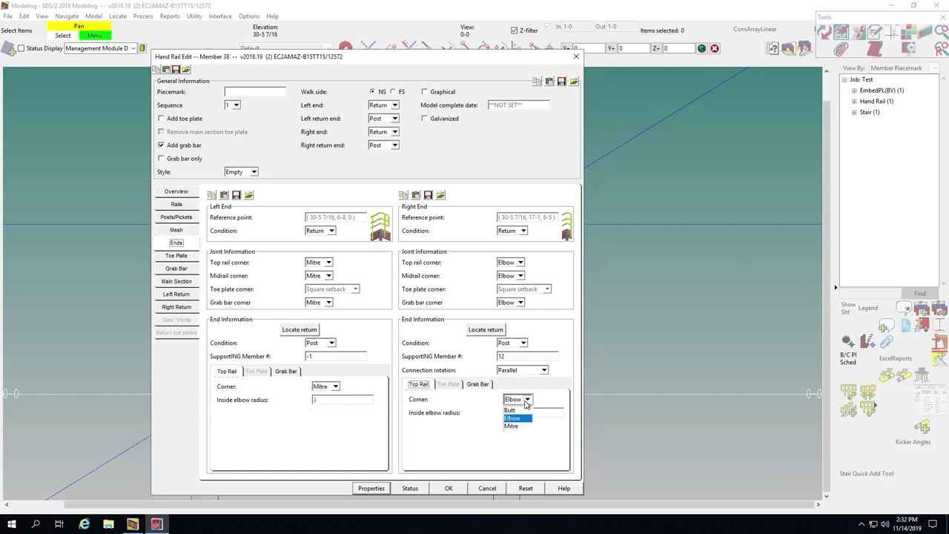
left_click(517, 428)
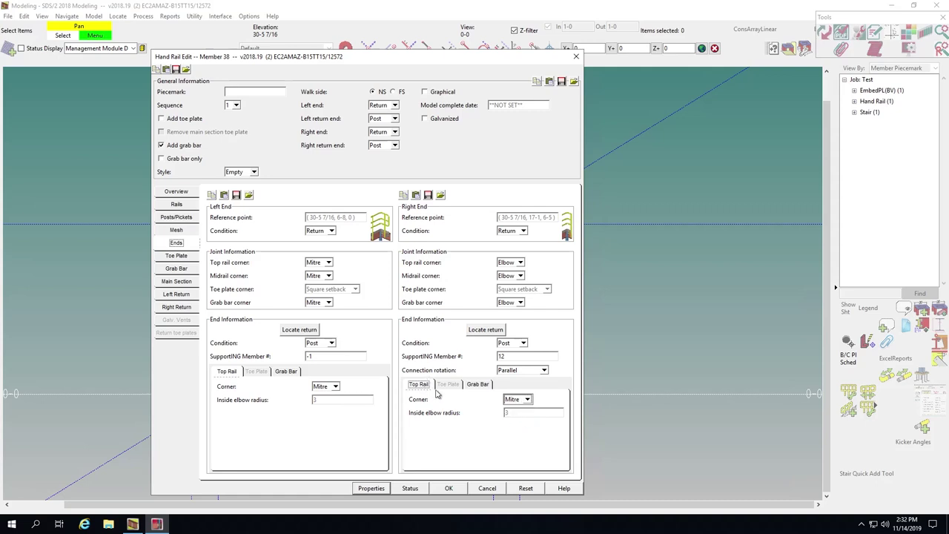
left_click(478, 384)
left_click(415, 385)
Step: Set the grab bar's end condition to Return to Post at both the left and right ends
left_click(289, 373)
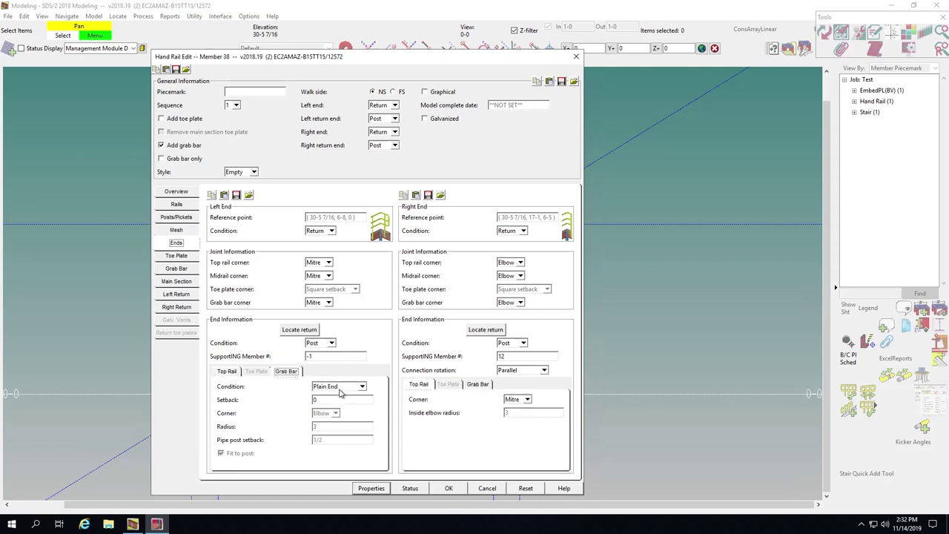
left_click(339, 388)
left_click(335, 406)
left_click(347, 389)
left_click(359, 397)
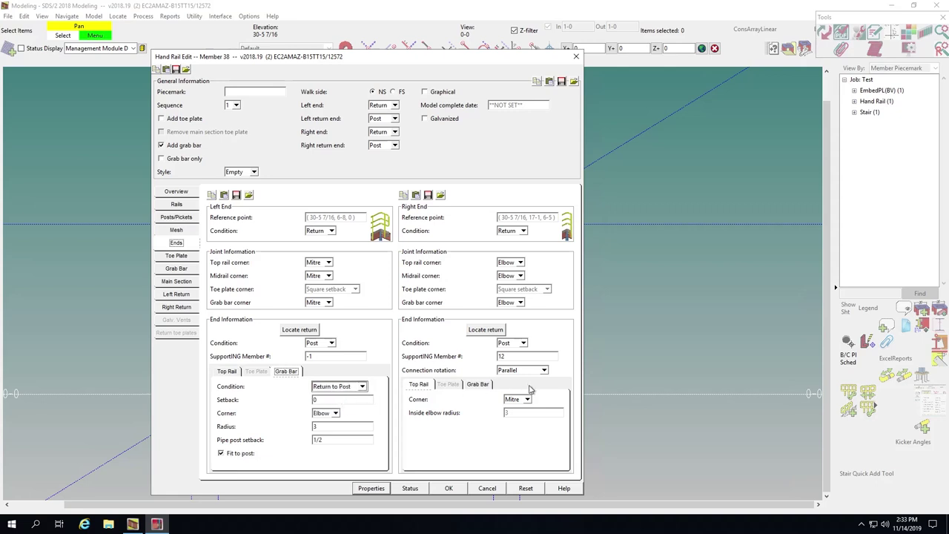
left_click(478, 384)
left_click(537, 403)
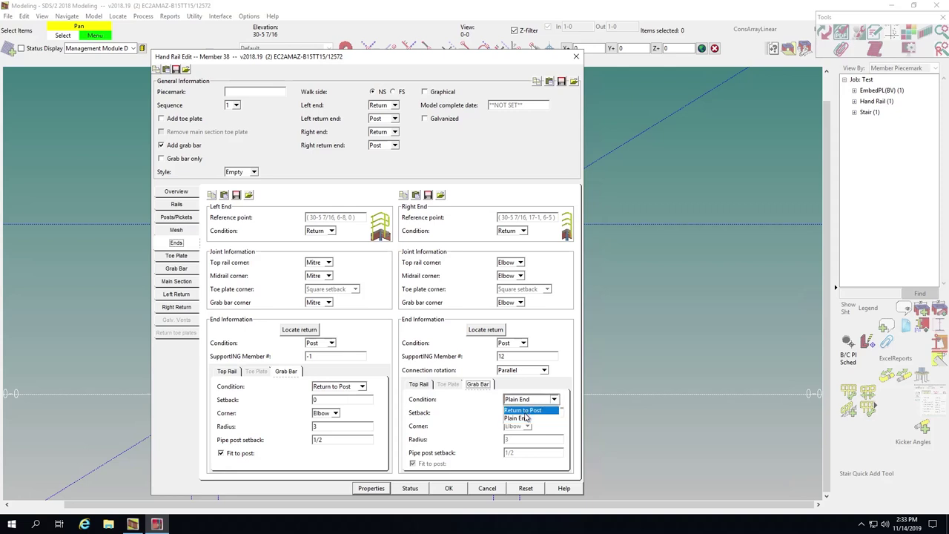
left_click(524, 415)
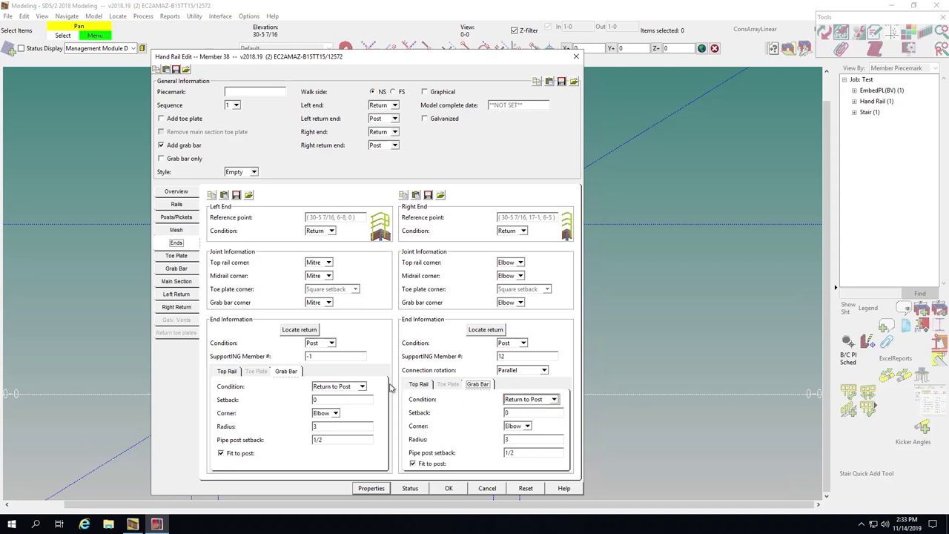
Step: Set the main section base plate's hole center to center to 8 and left hole reference to 3, and create the hand rail
left_click(173, 294)
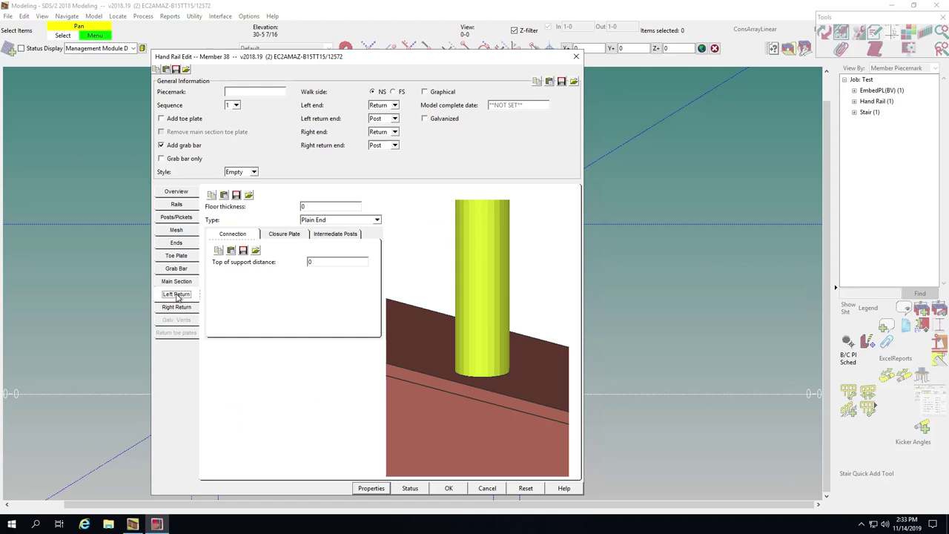
left_click(178, 281)
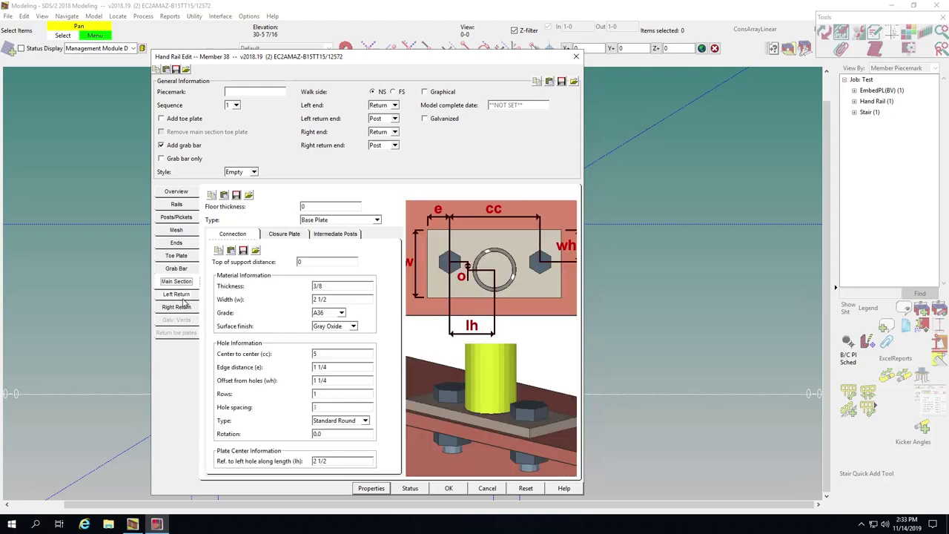
left_click(180, 308)
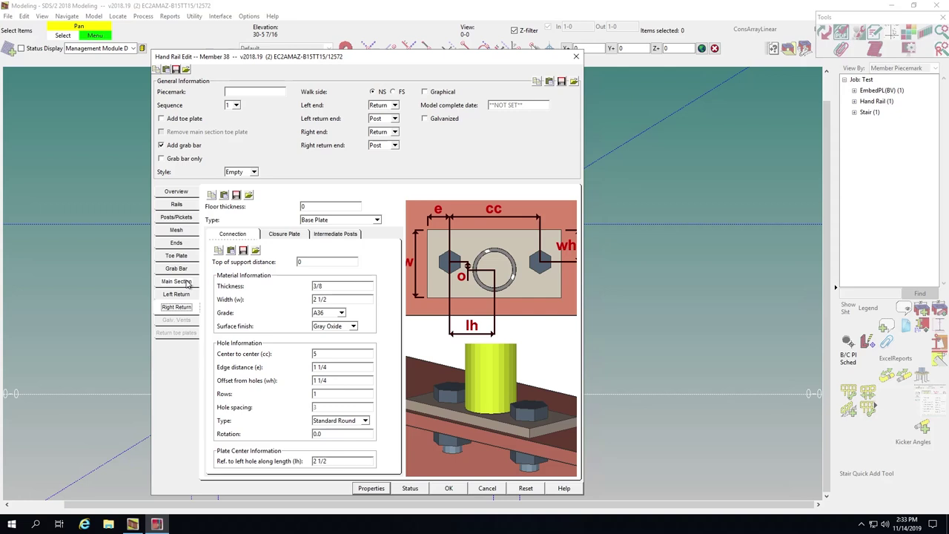
left_click(187, 284)
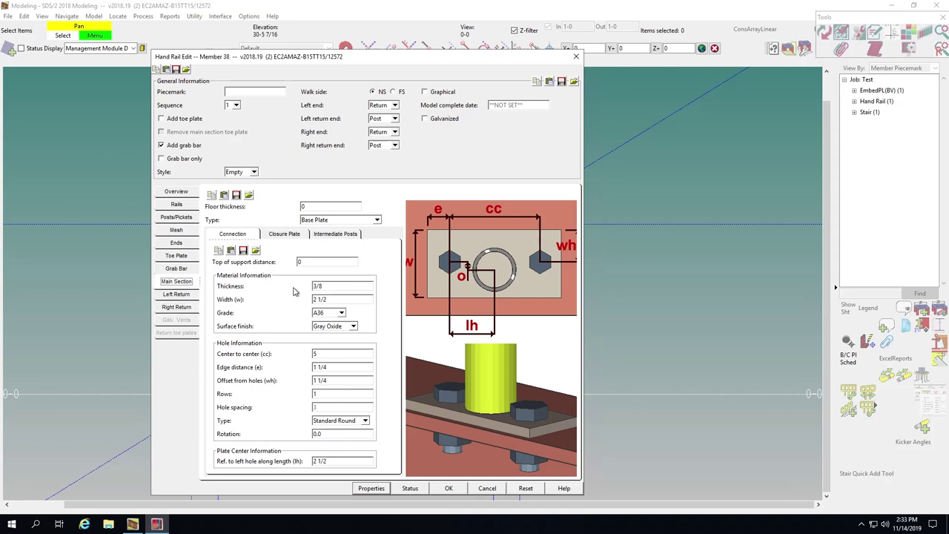
double_click(333, 354)
key("Tab")
left_click(338, 463)
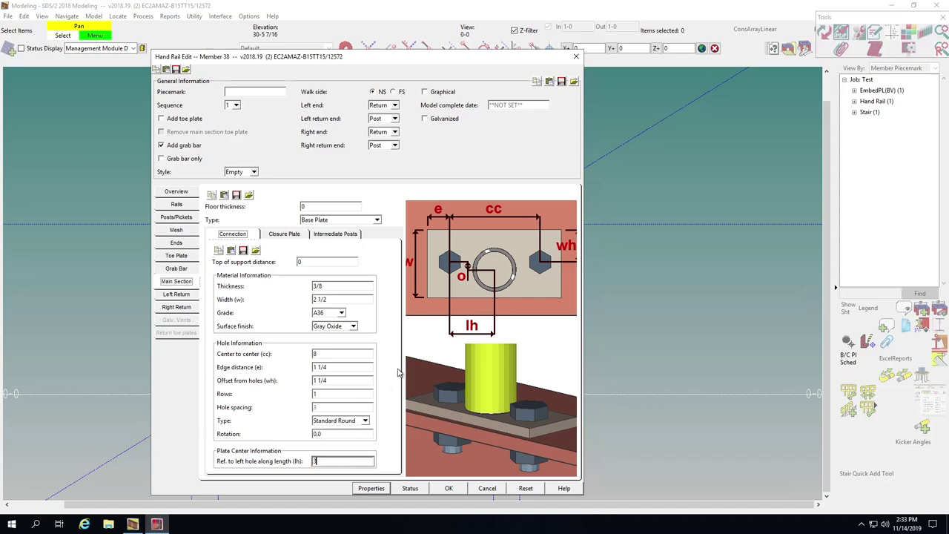
left_click(449, 489)
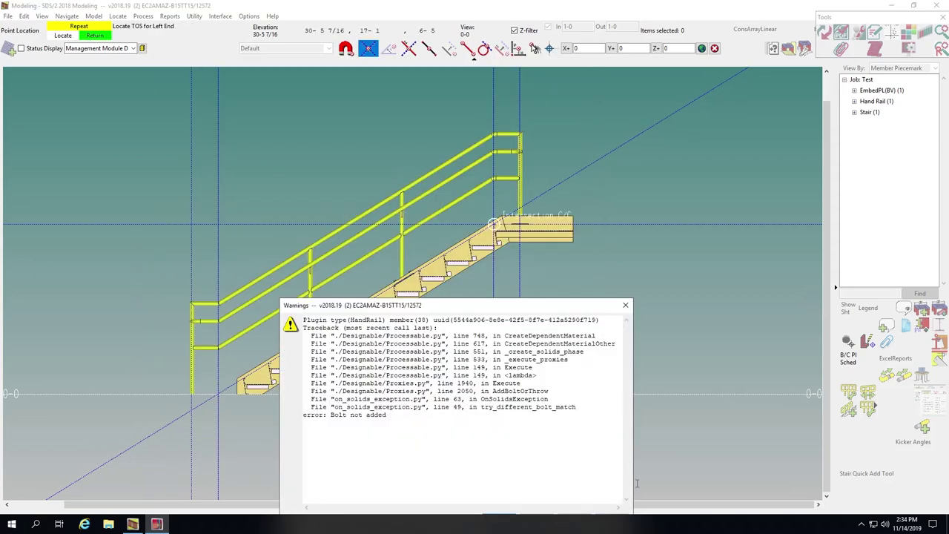
Step: End the hand rail placement, dismiss the warnings window and inspect the posts' base plates along the stringer
right_click(470, 173)
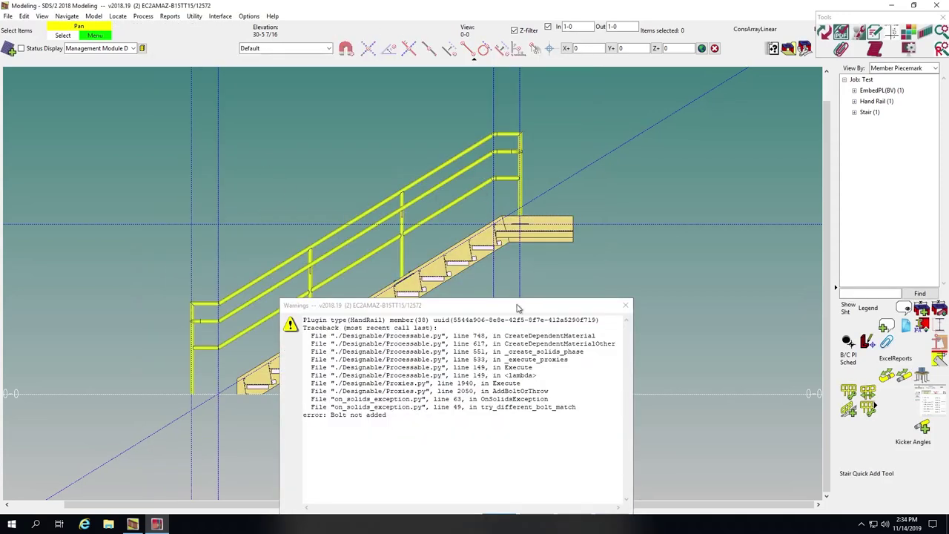
left_click_drag(518, 308, 488, 155)
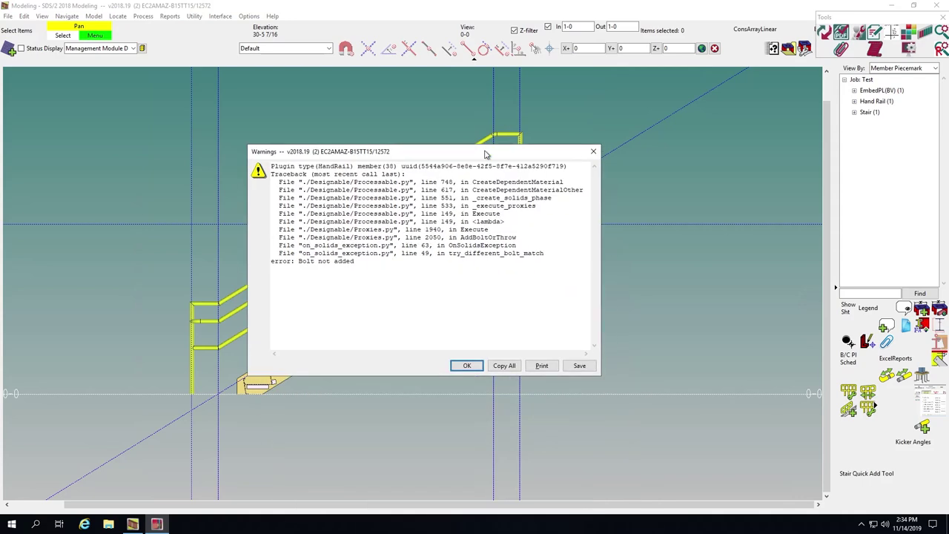
left_click(467, 365)
scroll(276, 333, "up", 3)
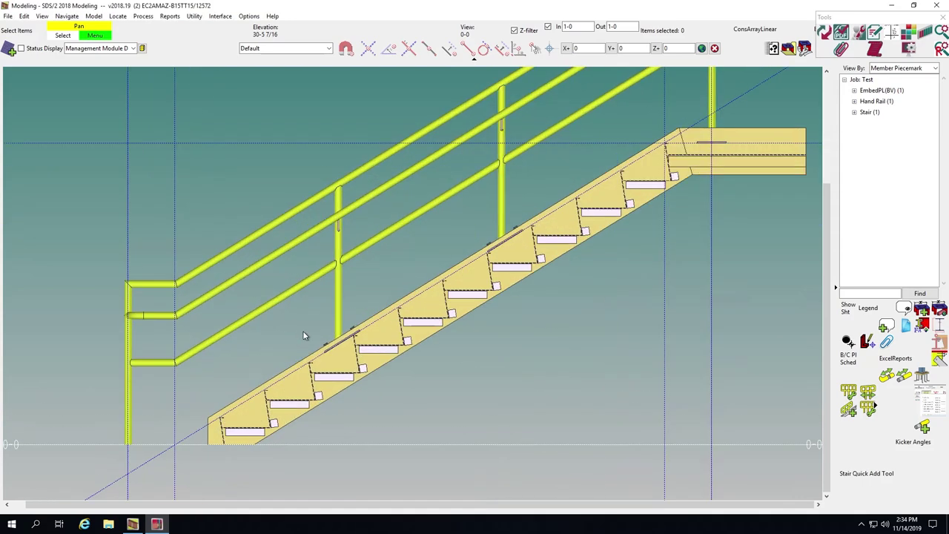
scroll(304, 336, "up", 4)
scroll(329, 355, "down", 4)
scroll(326, 348, "down", 2)
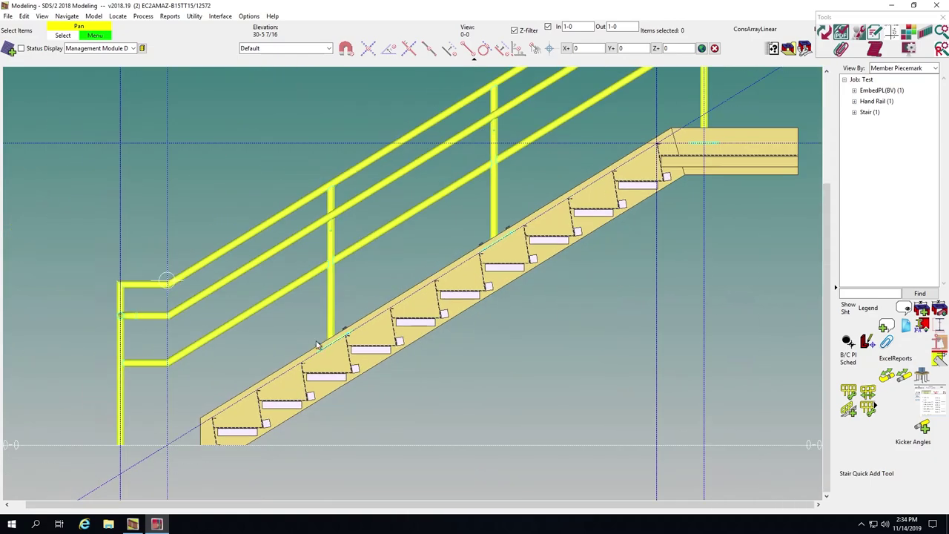
Step: Add construction lines along the sloped stringer's edges and measure the vertical distance from the work line to its top edge
key("m")
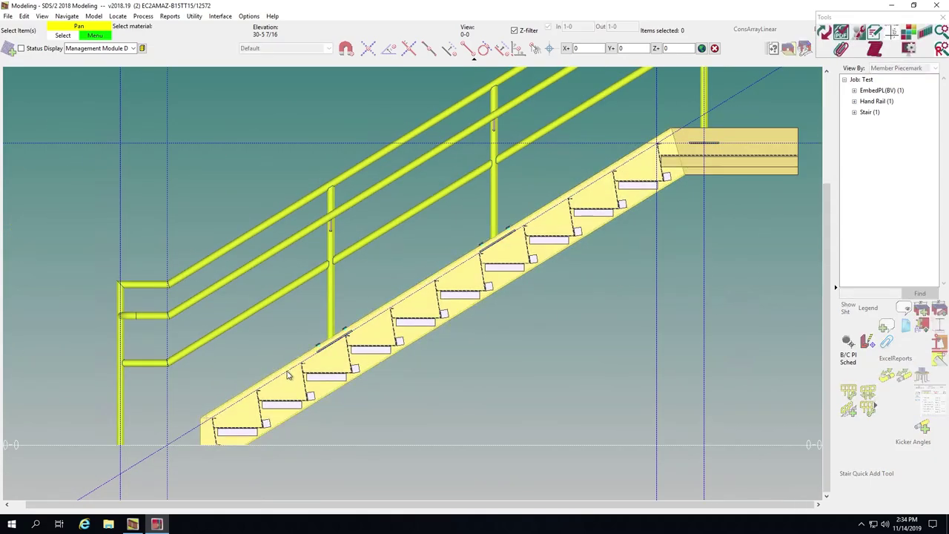
left_click(275, 386)
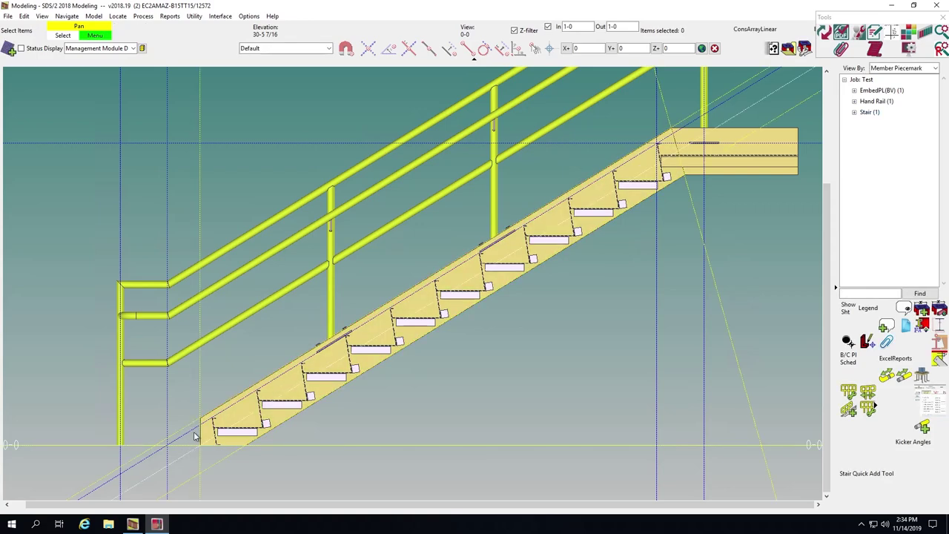
scroll(197, 445, "up", 2)
scroll(194, 426, "up", 1)
scroll(195, 423, "up", 1)
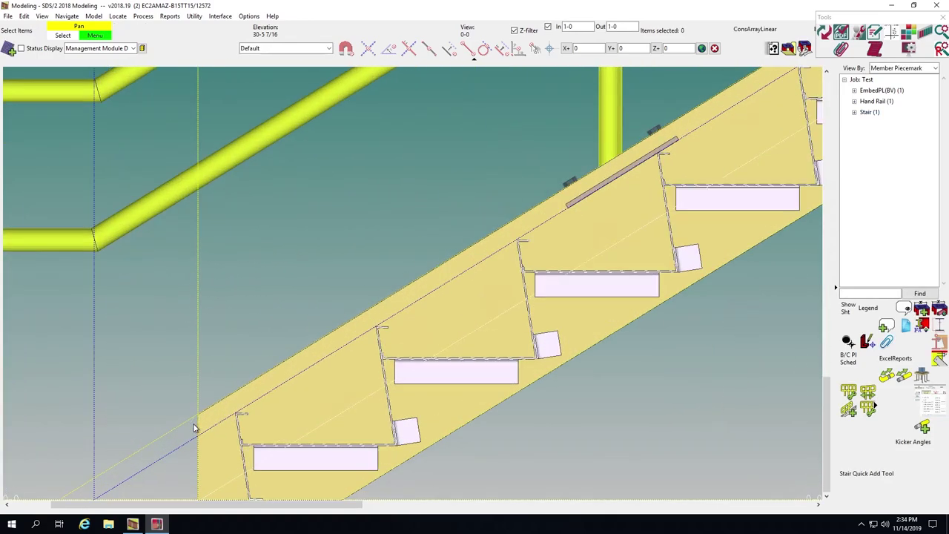
key("d")
left_click(199, 436)
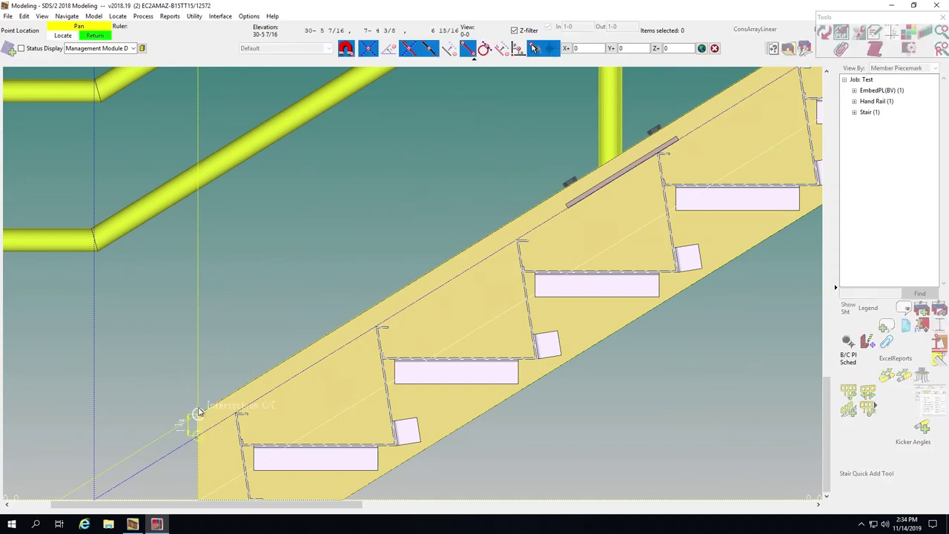
left_click(203, 408)
Step: Set the hand rail's main section base plate top of support distance to 1 3/4 and apply the edit
scroll(204, 403, "down", 3)
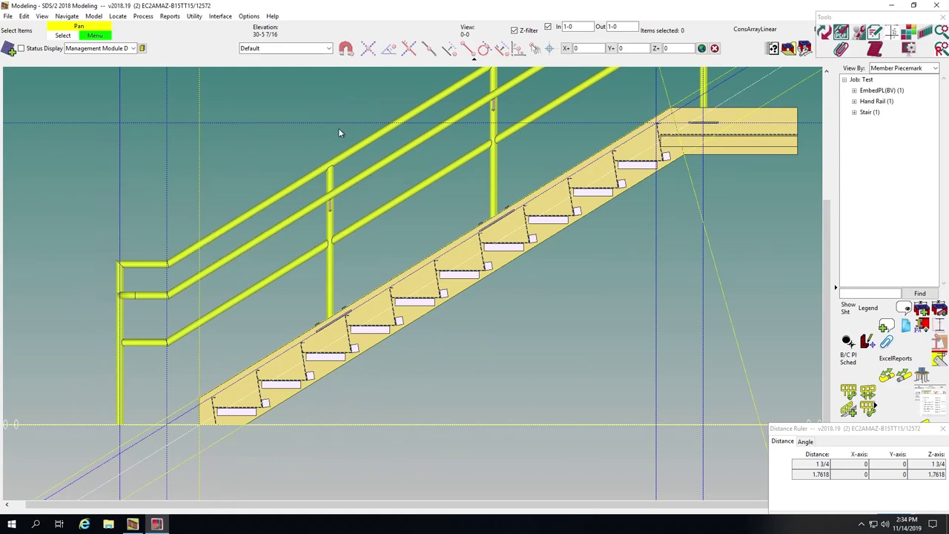
double_click(338, 159)
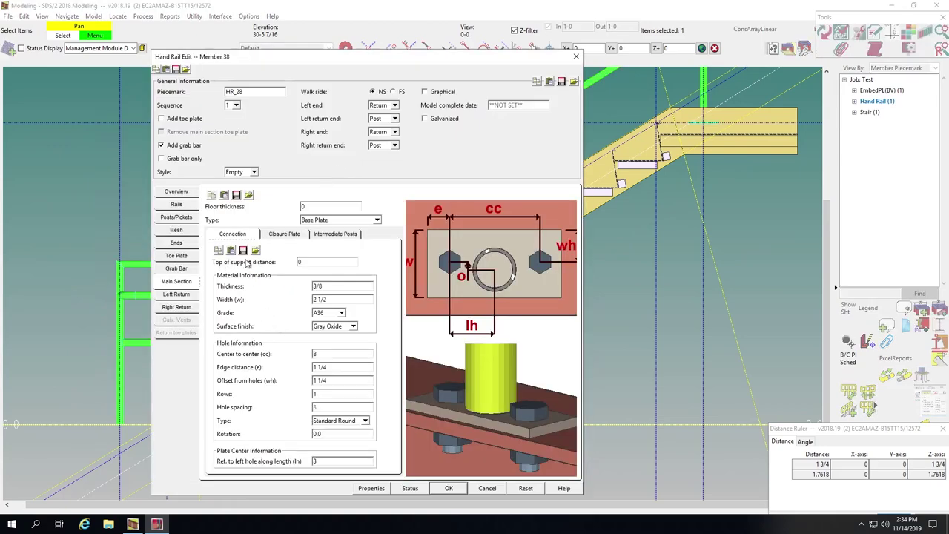
left_click(317, 263)
type("1 3/4")
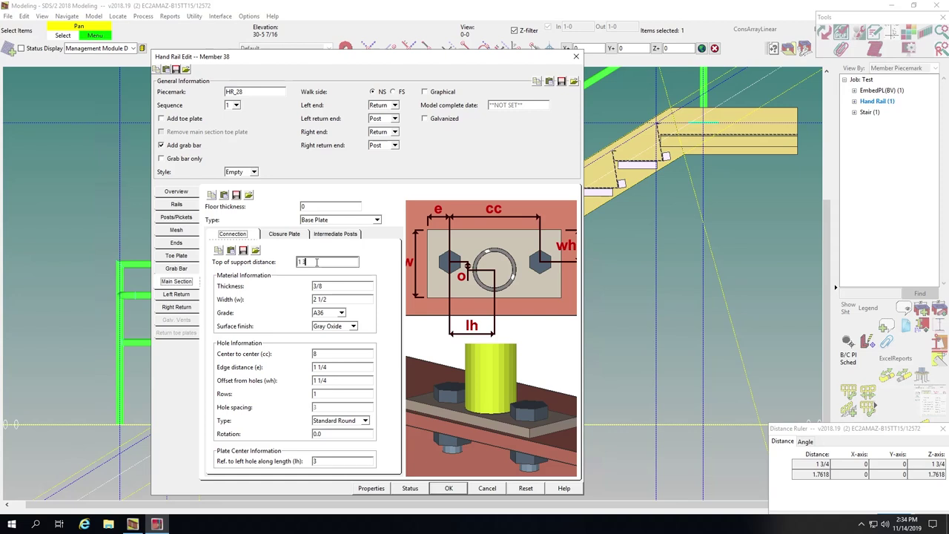
left_click(174, 281)
left_click(328, 206)
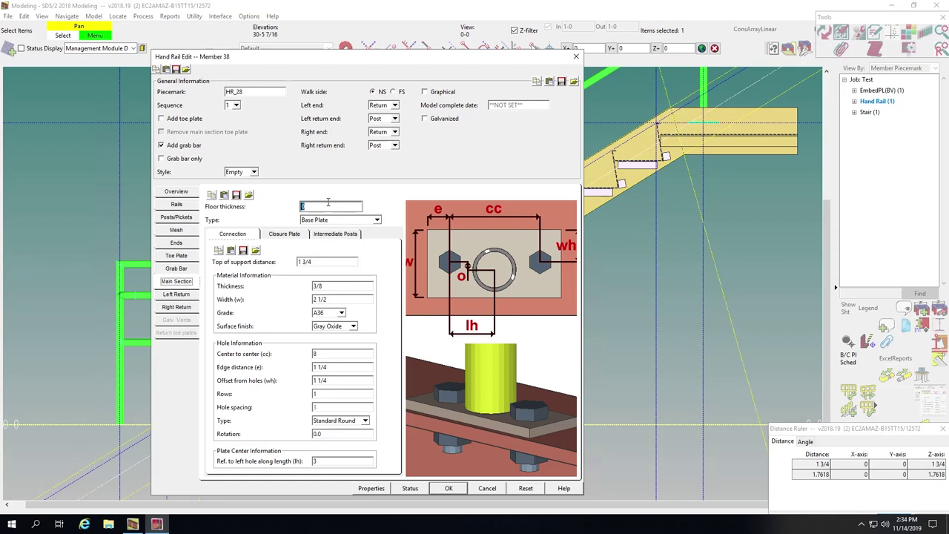
left_click(448, 489)
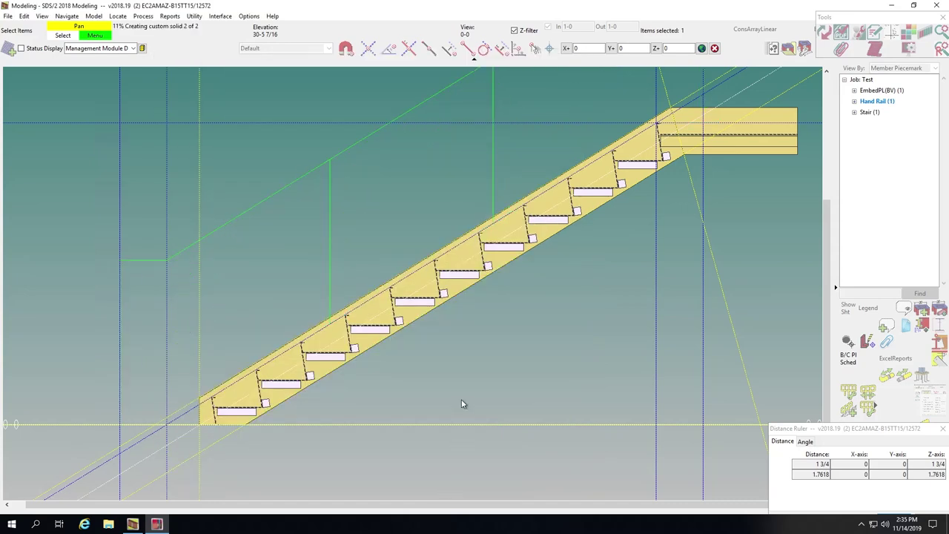
left_click(462, 365)
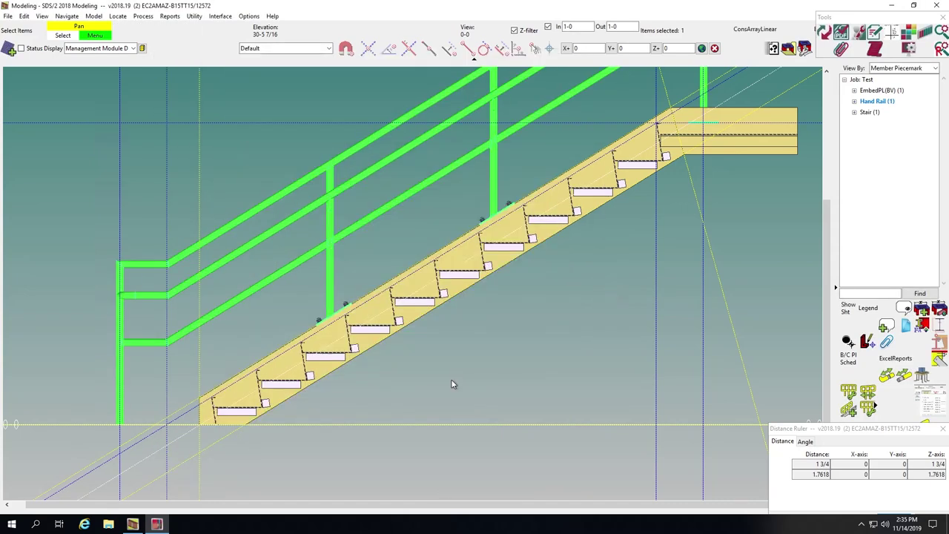
left_click(454, 390)
Step: Add construction lines to the landing stringer and measure the vertical distance from the landing work line to its top edge
scroll(328, 425, "down", 3)
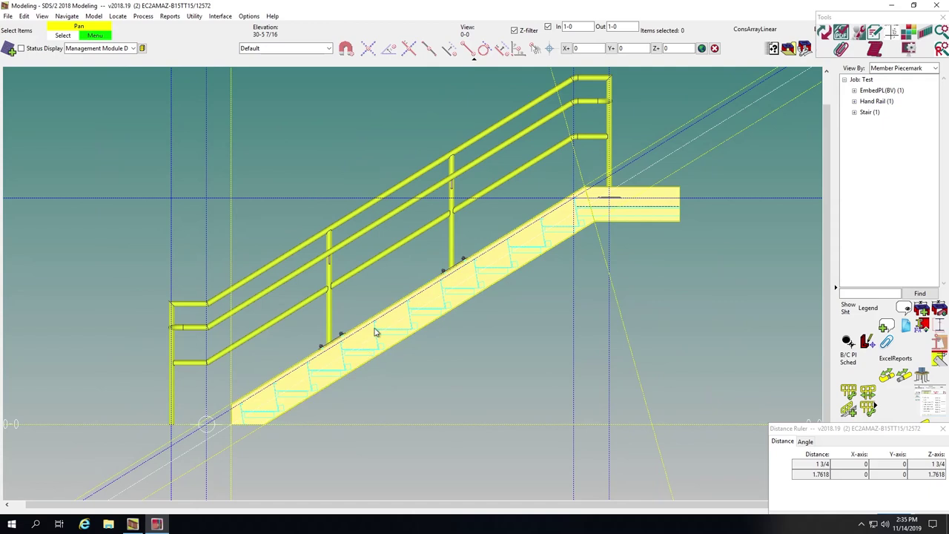
scroll(334, 330, "up", 2)
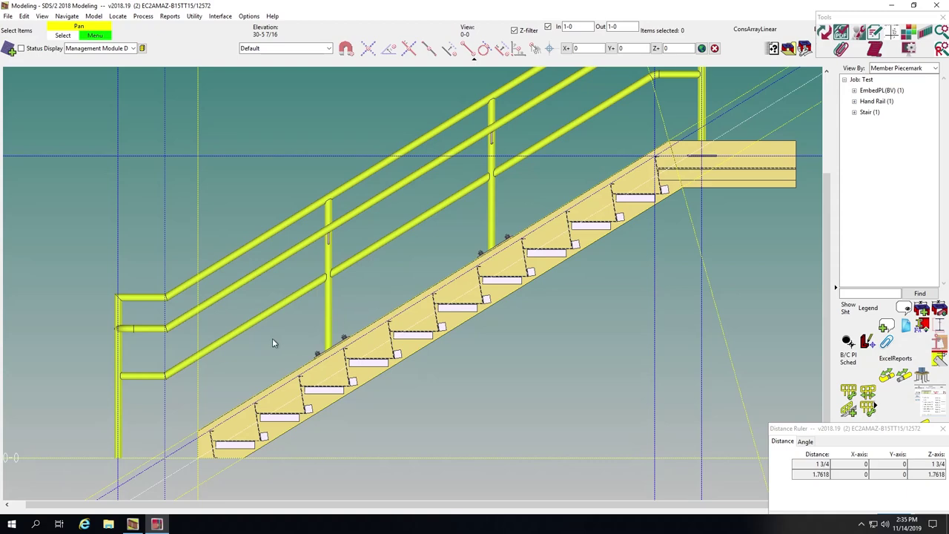
scroll(273, 342, "down", 3)
scroll(492, 201, "up", 5)
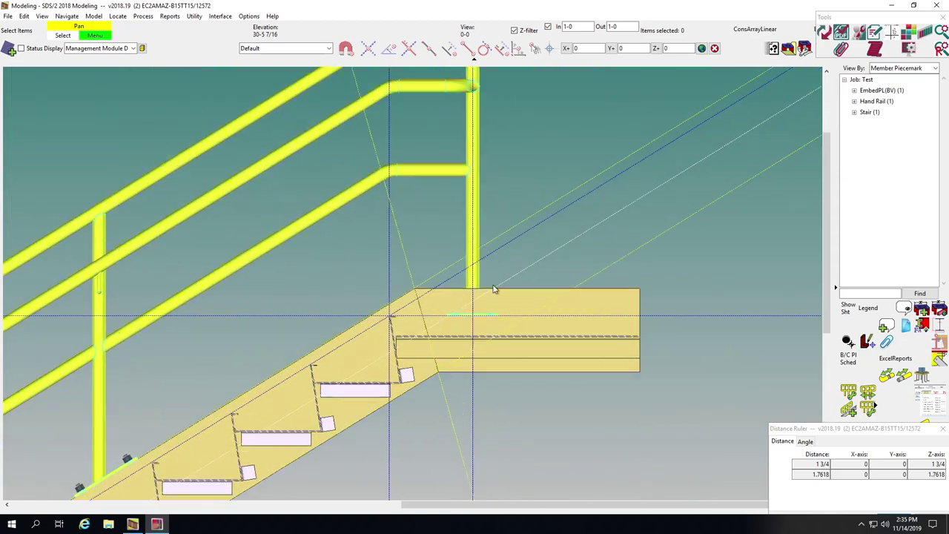
key("c")
left_click(539, 307)
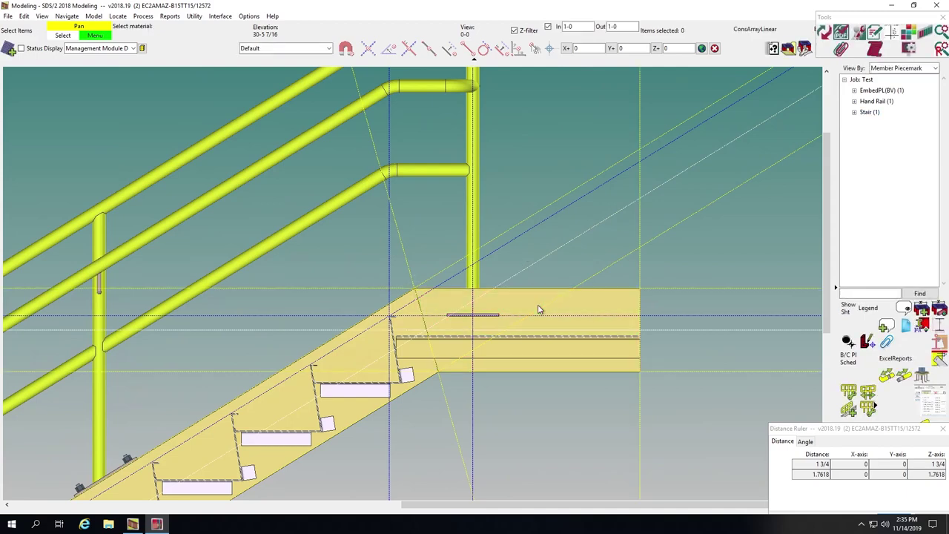
key("d")
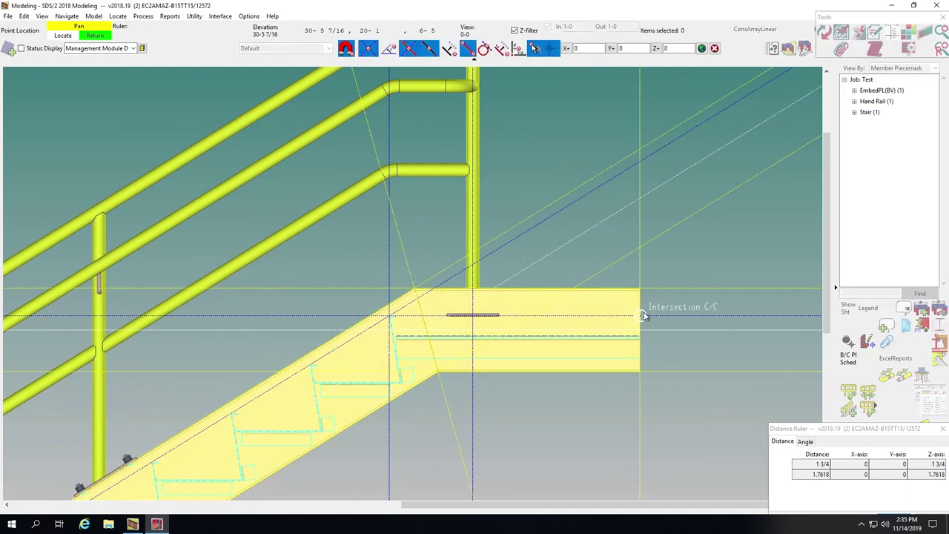
left_click(641, 272)
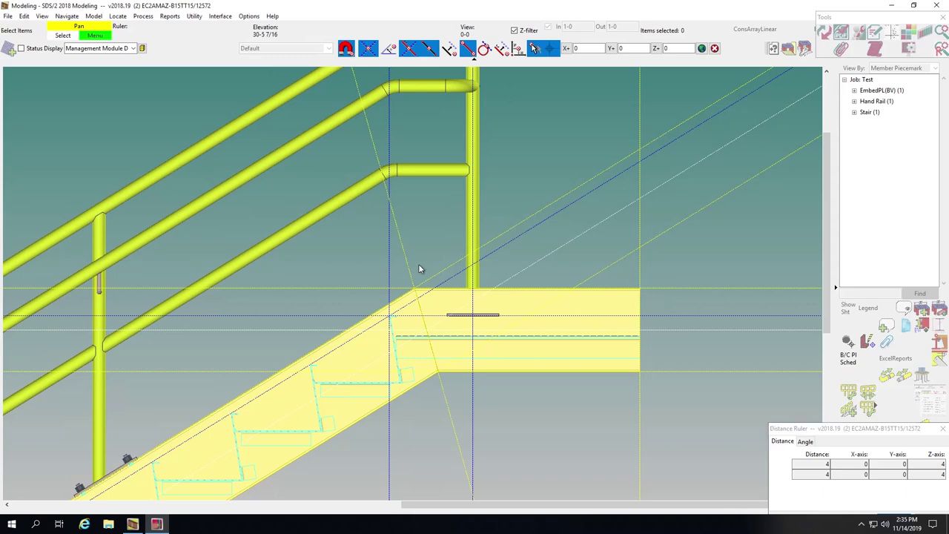
Step: Set the right return base plate's top of support distance to match the landing stringer's top edge
scroll(297, 208, "down", 2)
double_click(268, 170)
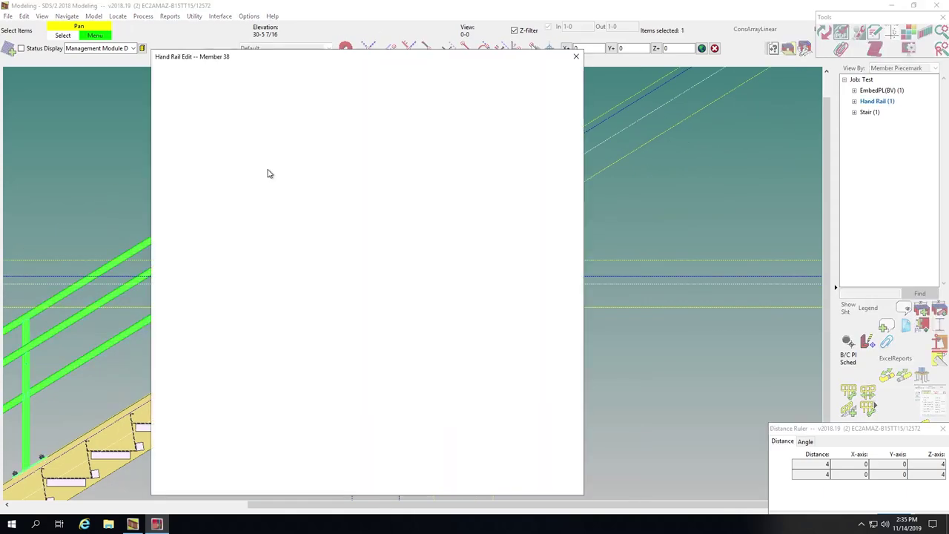
left_click(176, 306)
left_click(331, 262)
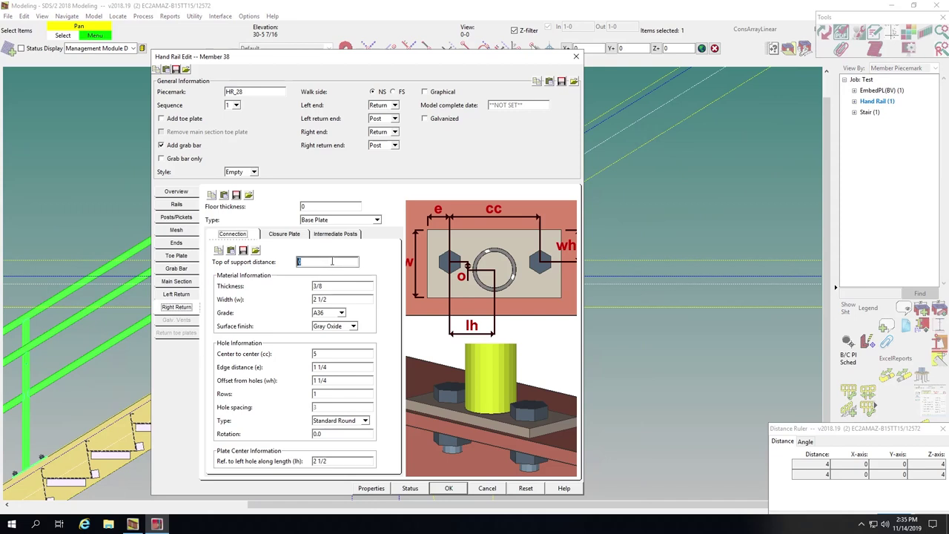
Step: Set the right end's top rail, midrail and grab bar corners to Mitre and apply the hand rail edit
left_click(178, 245)
left_click(521, 263)
left_click(512, 289)
left_click(519, 275)
left_click(510, 304)
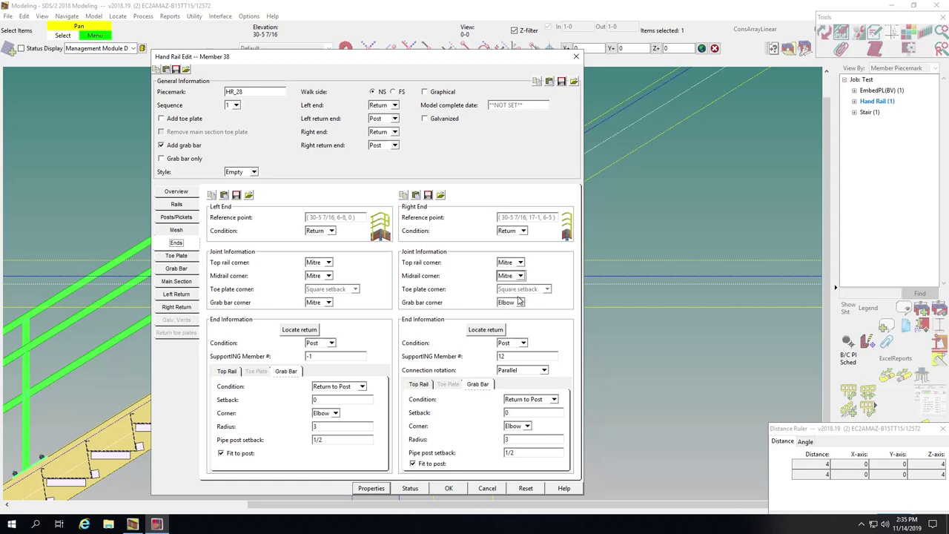
left_click(519, 303)
left_click(509, 321)
left_click(448, 491)
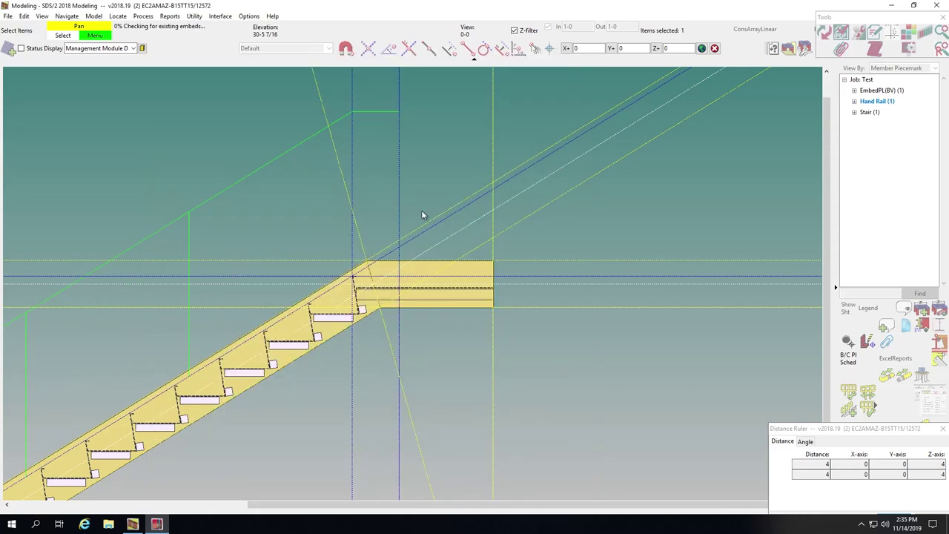
Step: Set the grab bar's return-to-post corner to Mitre at both the left and right ends of the hand rail
scroll(460, 171, "down", 2)
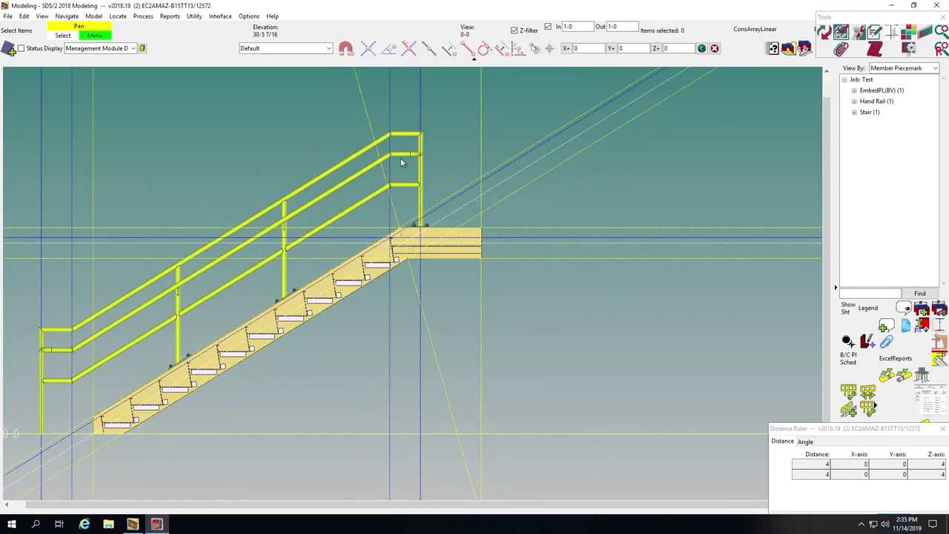
double_click(351, 156)
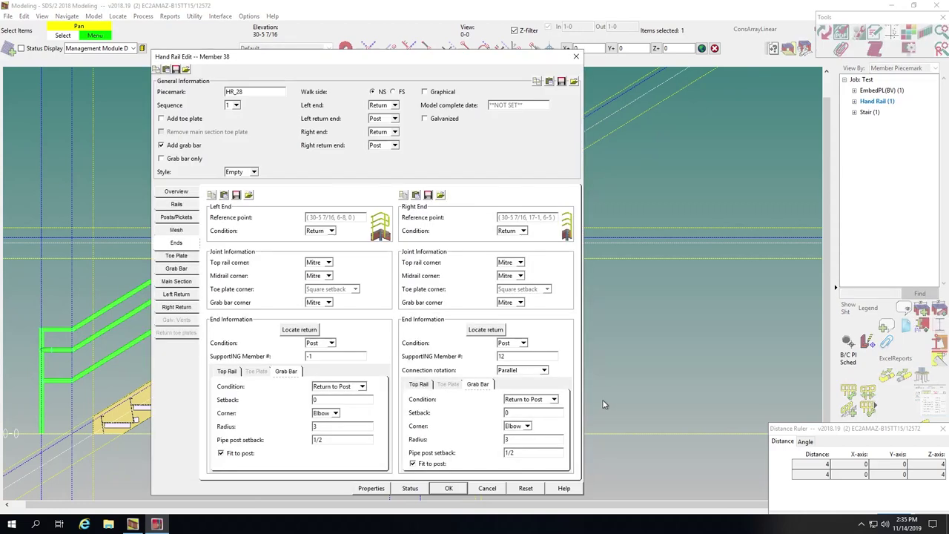
left_click(478, 384)
left_click(525, 426)
left_click(515, 447)
left_click(335, 413)
left_click(323, 429)
left_click(450, 489)
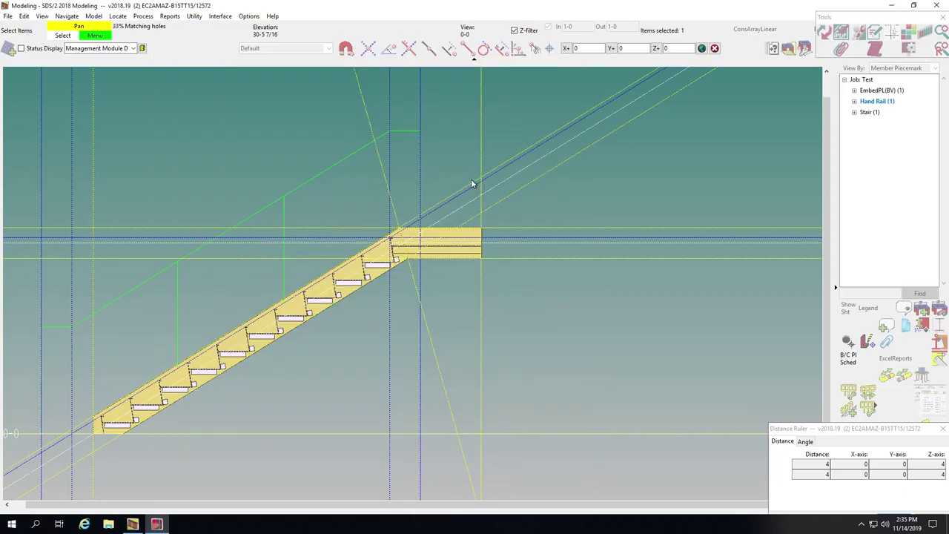
Step: Examine the hand rail's mitred corners, grab bar returns and base plates in 3D and in the stair elevation
scroll(377, 97, "up", 3)
middle_click_drag(428, 176, 350, 215, "shift")
scroll(473, 190, "down", 3)
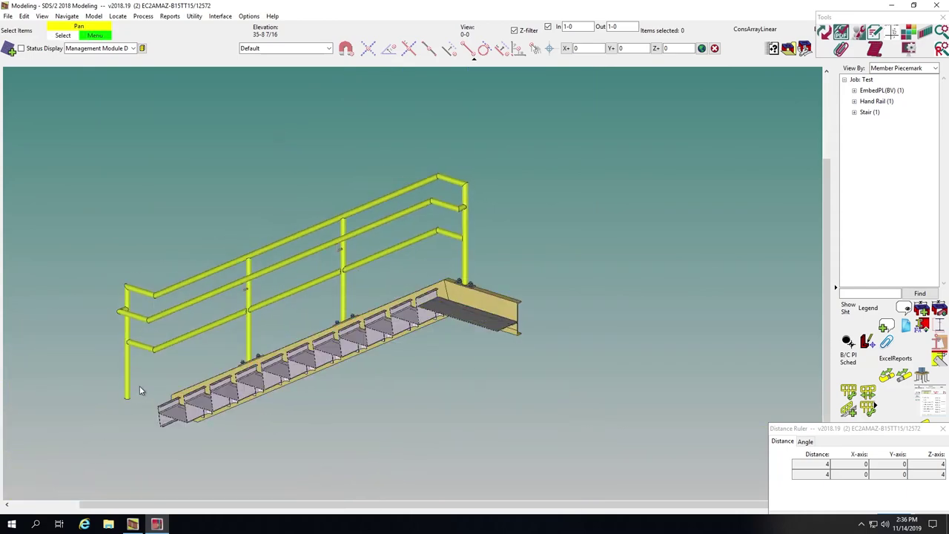
scroll(139, 385, "up", 2)
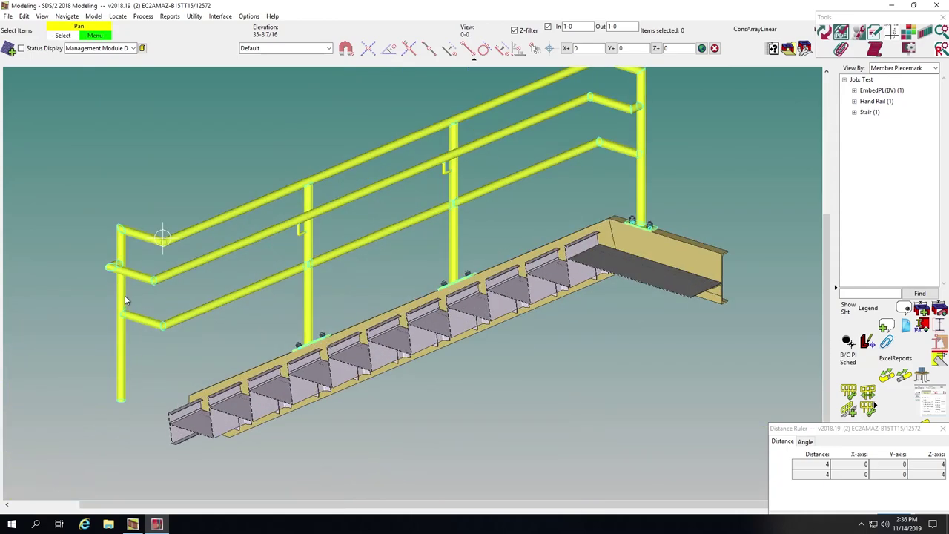
middle_click(178, 228, "shift")
scroll(222, 221, "down", 4)
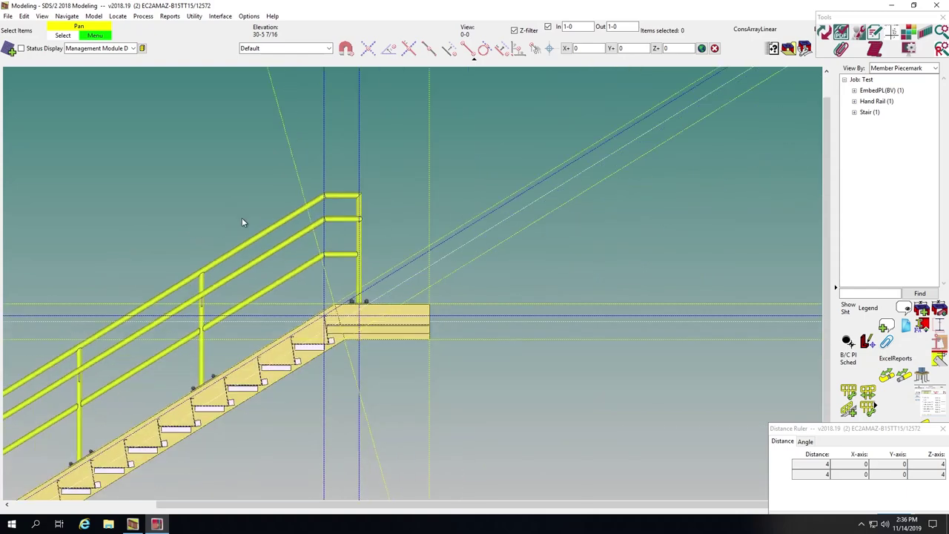
scroll(96, 329, "up", 2)
middle_click_drag(123, 272, 244, 265)
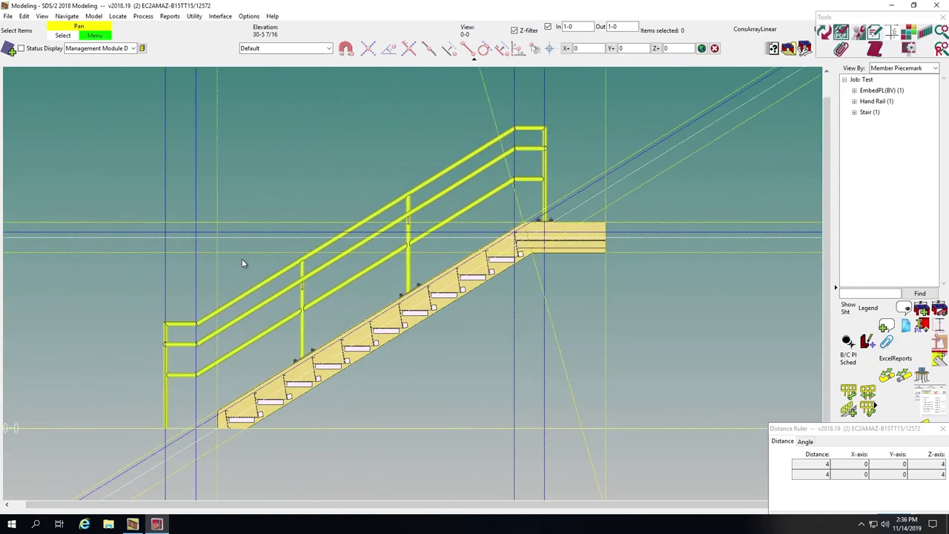
middle_click_drag(285, 152, 286, 257)
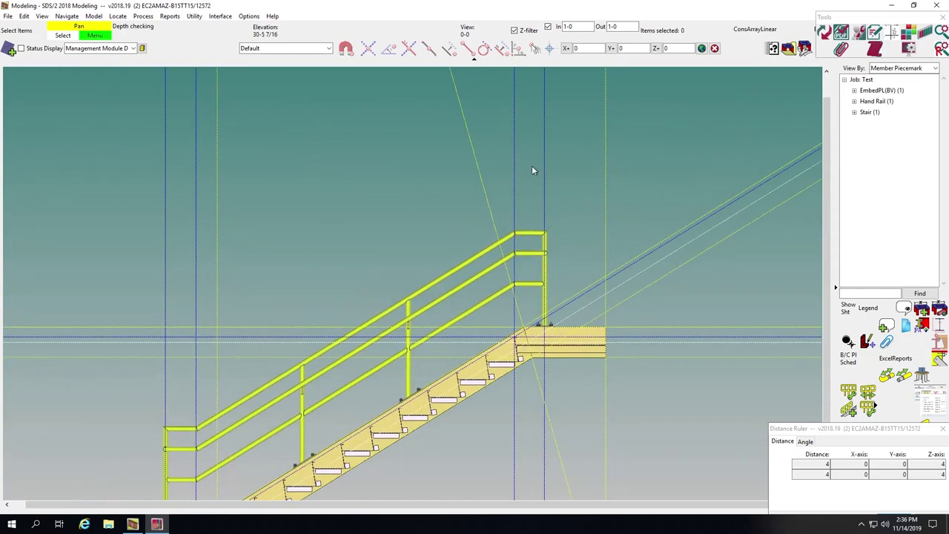
Step: Create a linear array of blue construction lines between the hand rail's two end posts with a maximum spacing of 4-0
scroll(536, 161, "down", 2)
left_click(763, 29)
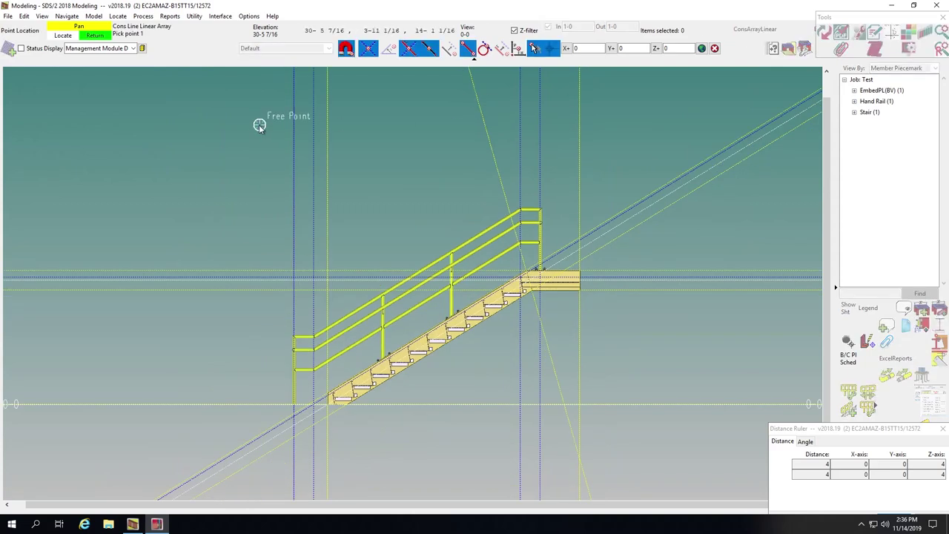
left_click(288, 102)
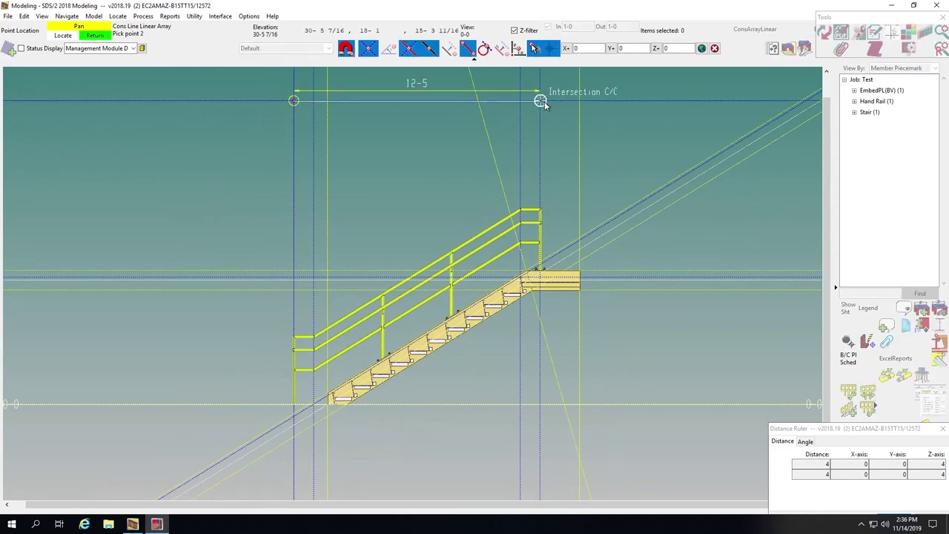
left_click(544, 102)
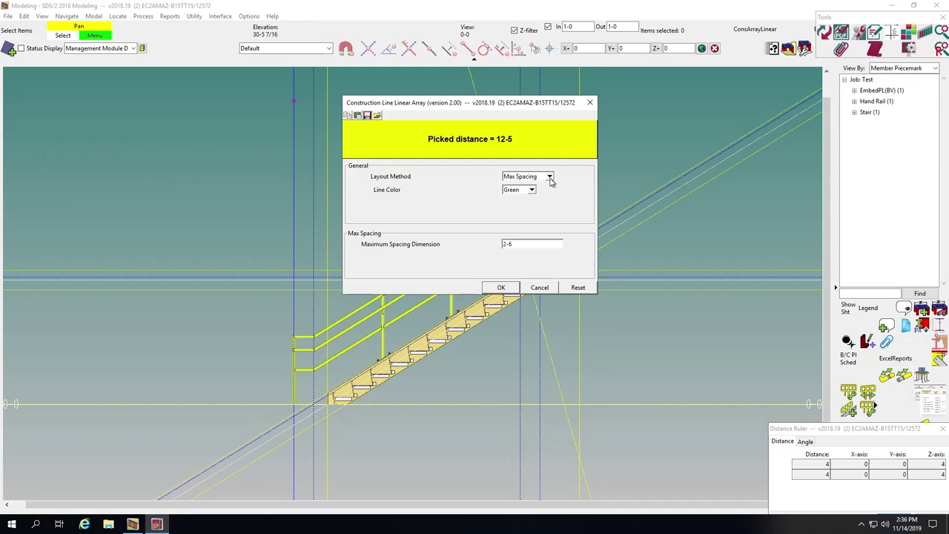
double_click(532, 244)
type("4-0")
left_click(525, 192)
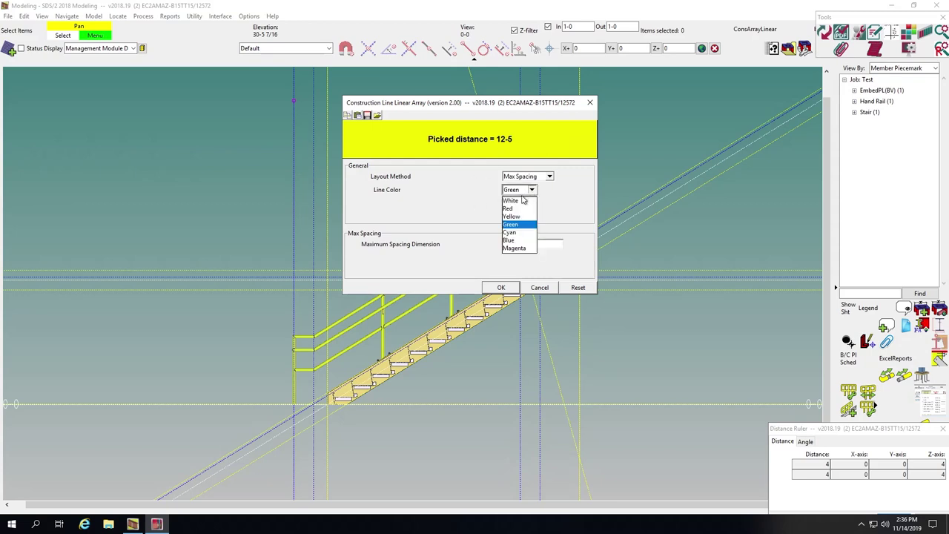
left_click(510, 240)
left_click(501, 287)
left_click(597, 375)
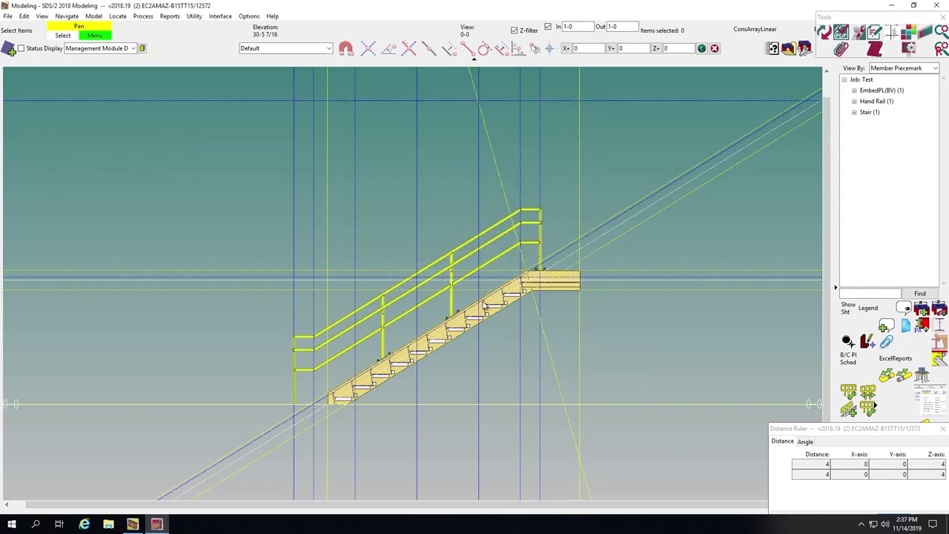
scroll(383, 424, "up", 1)
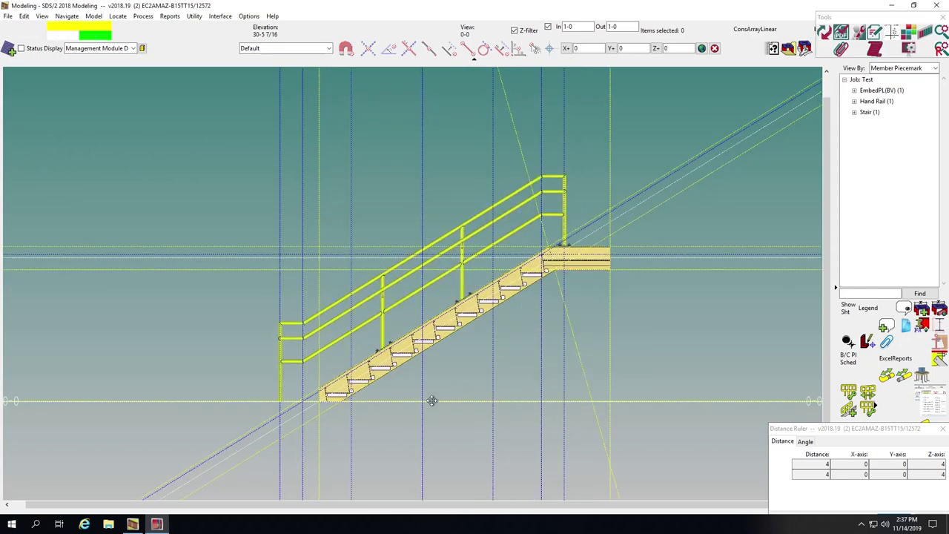
middle_click_drag(456, 389, 402, 413)
scroll(402, 413, "down", 1)
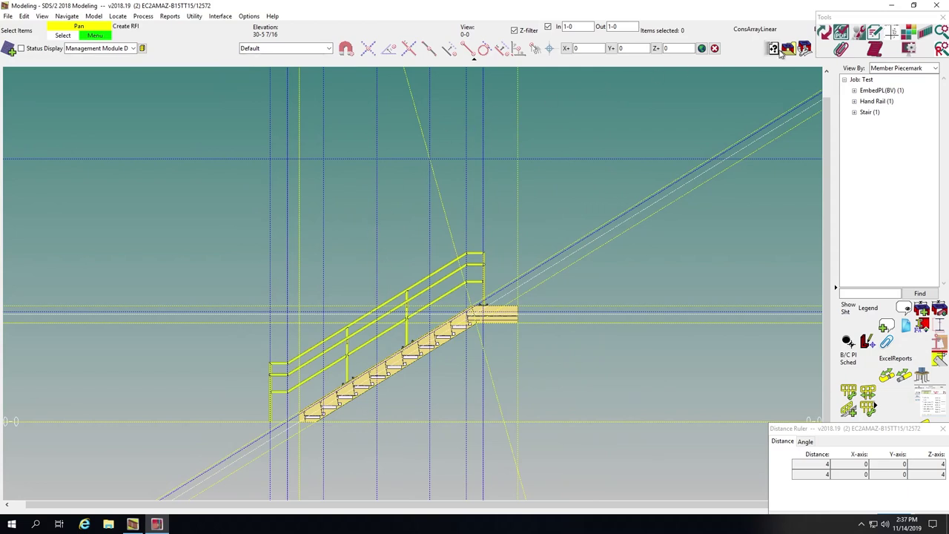
Step: Erase the vertical construction lines lying between the hand rail's two end posts, keeping the lines at the end posts themselves
left_click(755, 30)
right_click(687, 149)
key("e")
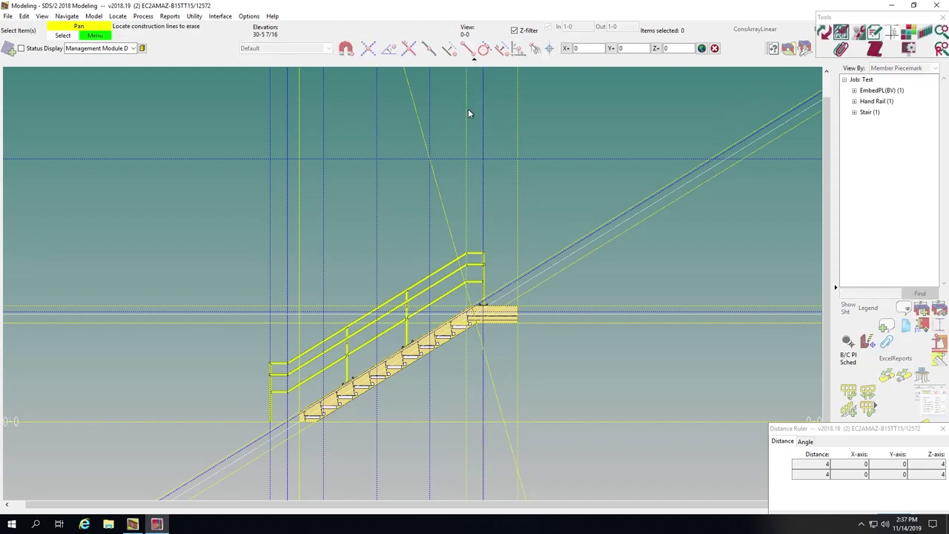
left_click_drag(472, 111, 328, 105)
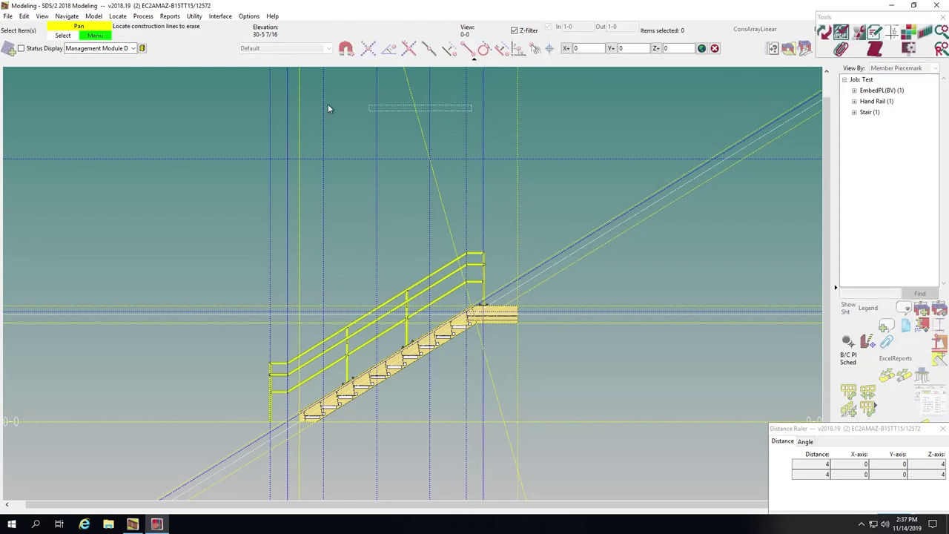
left_click(280, 95)
Step: Create a linear array of blue construction lines between the two end-post lines using Max Spacing with a maximum of 4-0
left_click(755, 30)
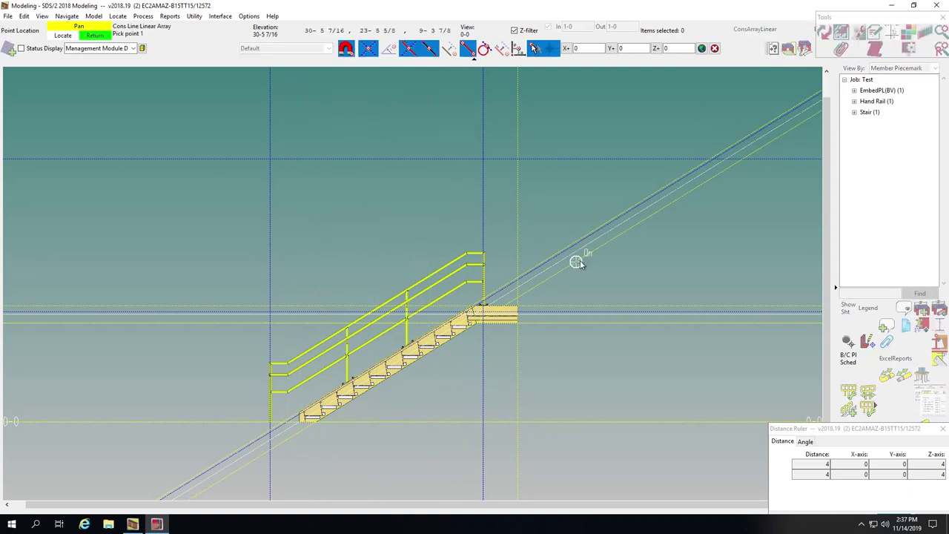
left_click(266, 152)
left_click(483, 159)
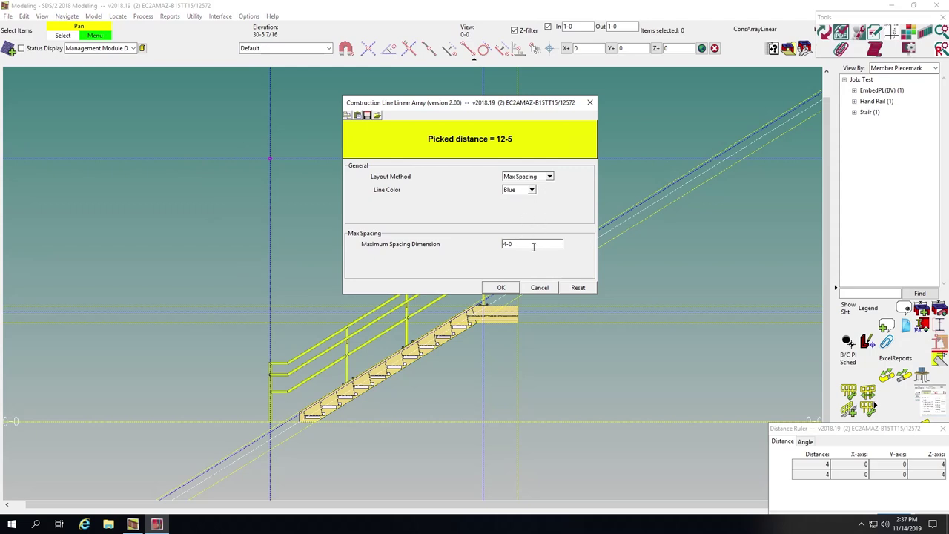
left_click(503, 289)
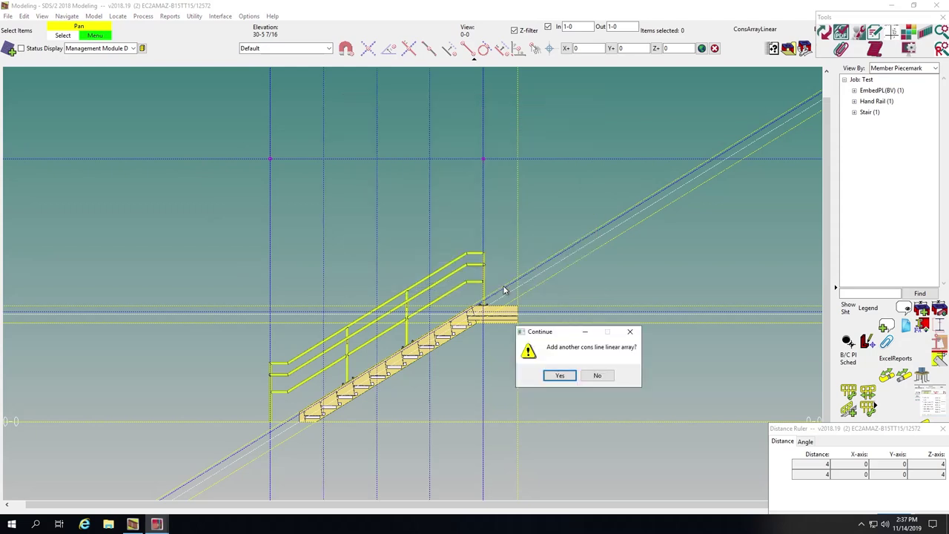
left_click(597, 375)
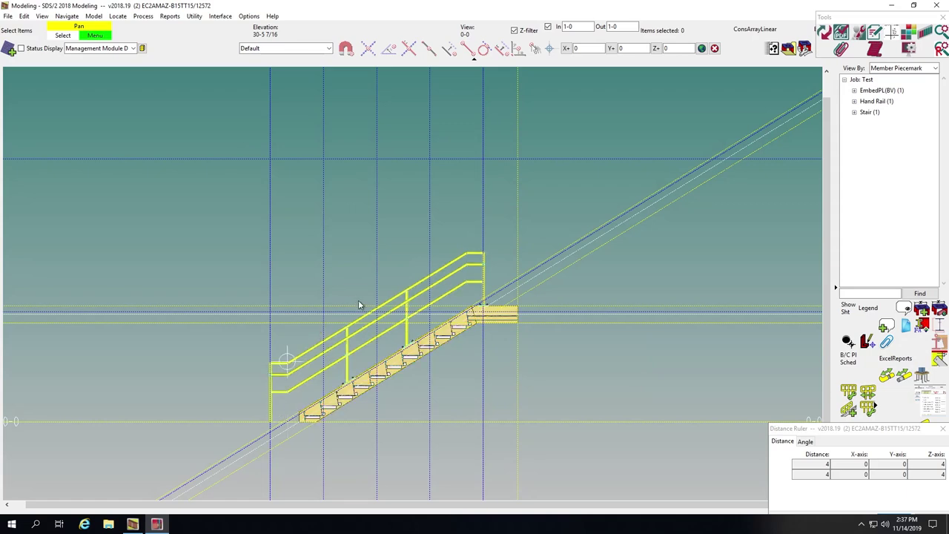
Step: Set the hand rail main section's maximum post spacing to 4-0 and apply the edit
scroll(390, 336, "up", 1)
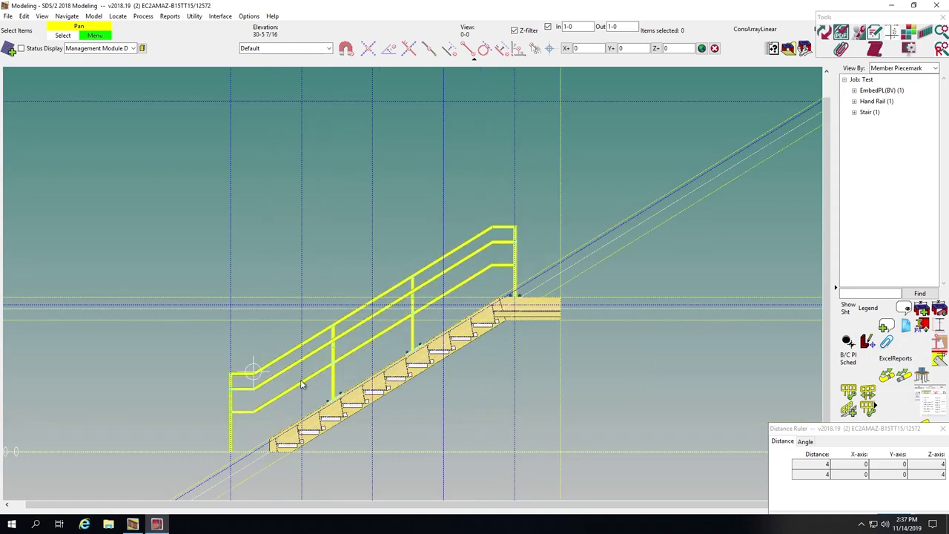
double_click(359, 314)
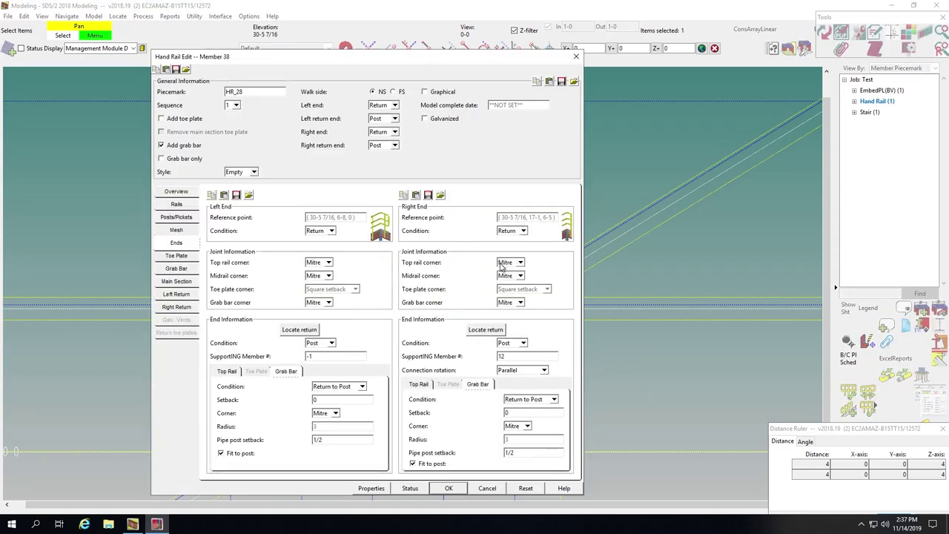
left_click(176, 192)
left_click(519, 232)
left_click(504, 243)
left_click(505, 244)
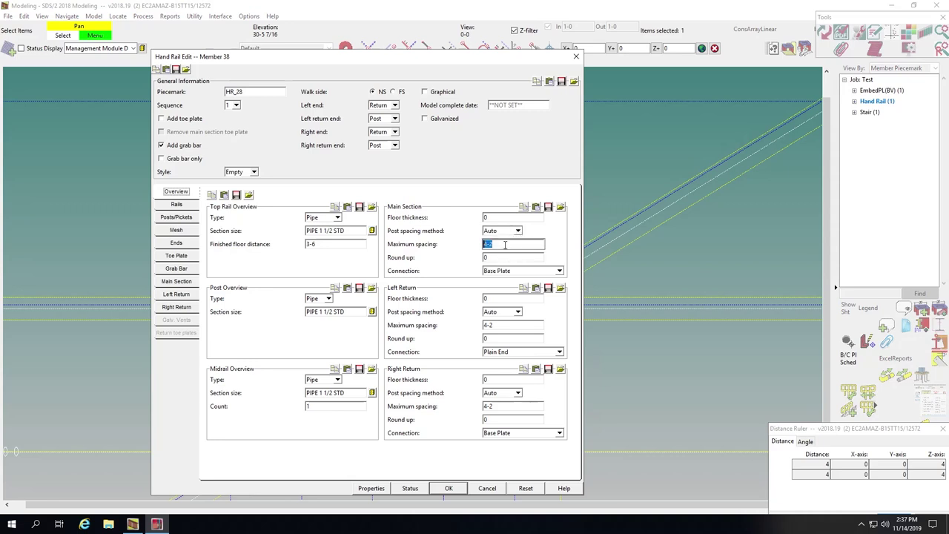
key("Return")
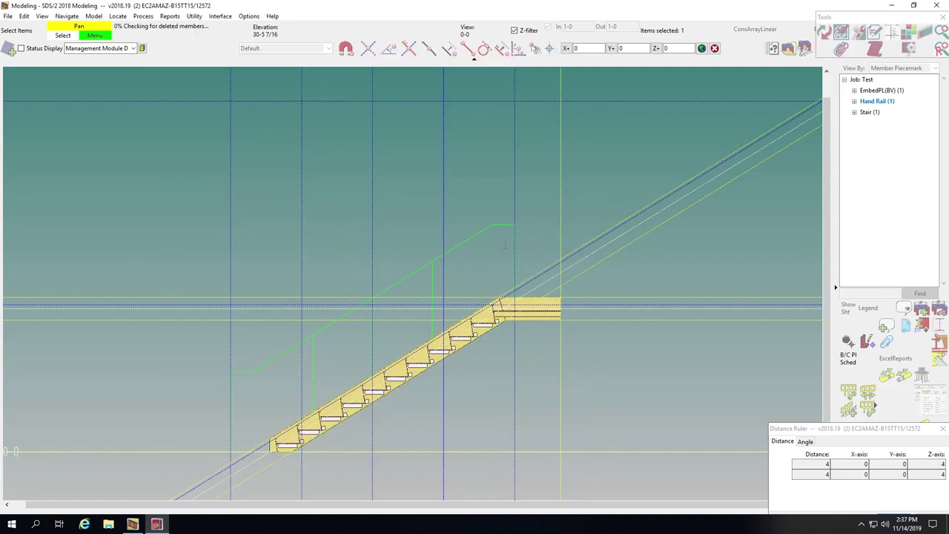
scroll(364, 397, "up", 1)
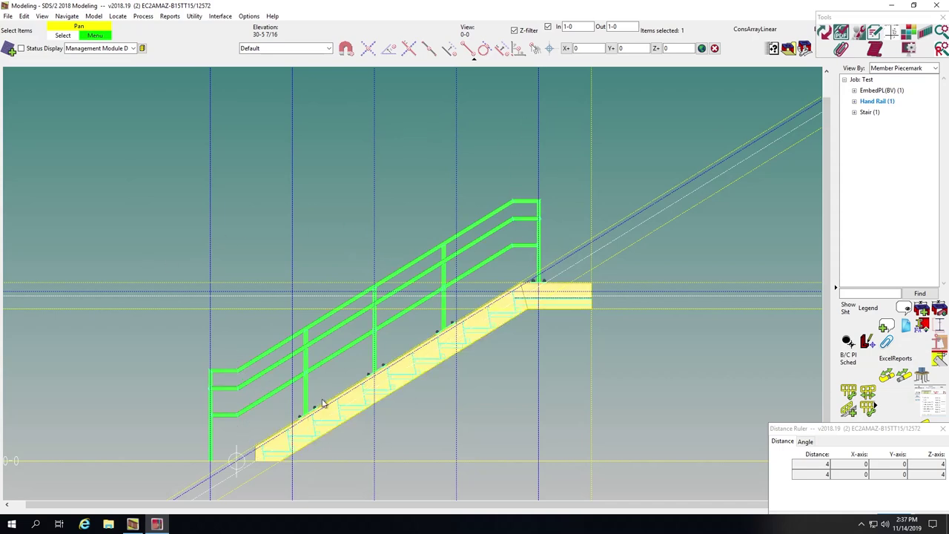
Step: Set the main section's post spacing method to User and locate its three posts where the blue array lines meet the stringer
left_click(426, 251)
double_click(426, 254)
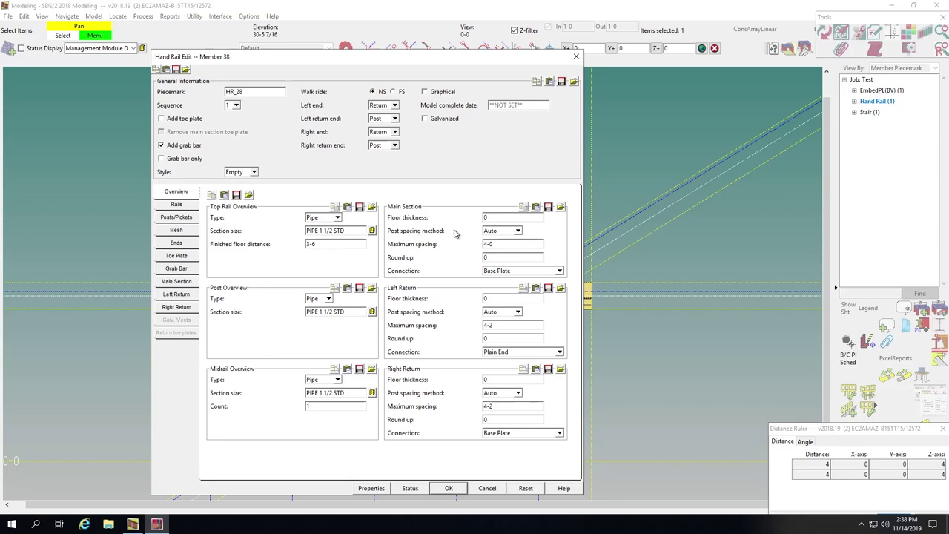
left_click(519, 231)
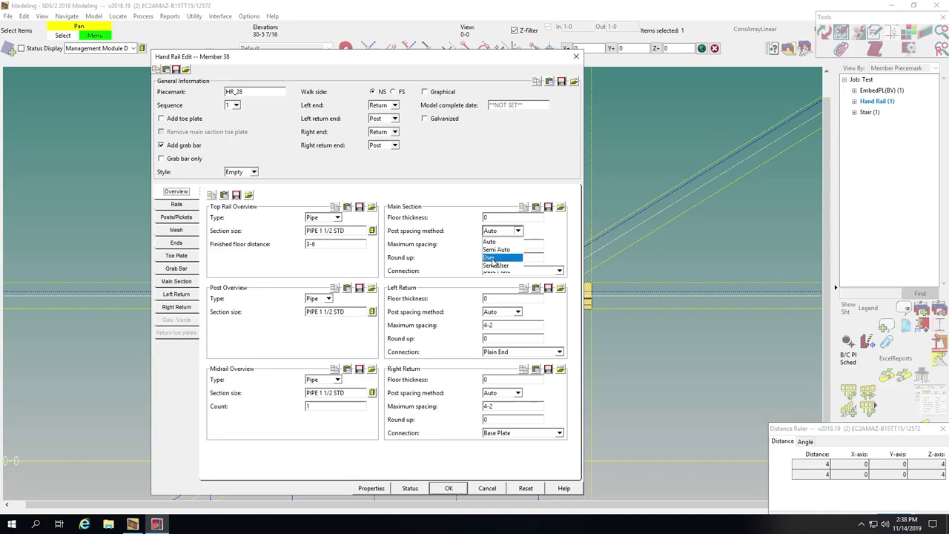
left_click(493, 258)
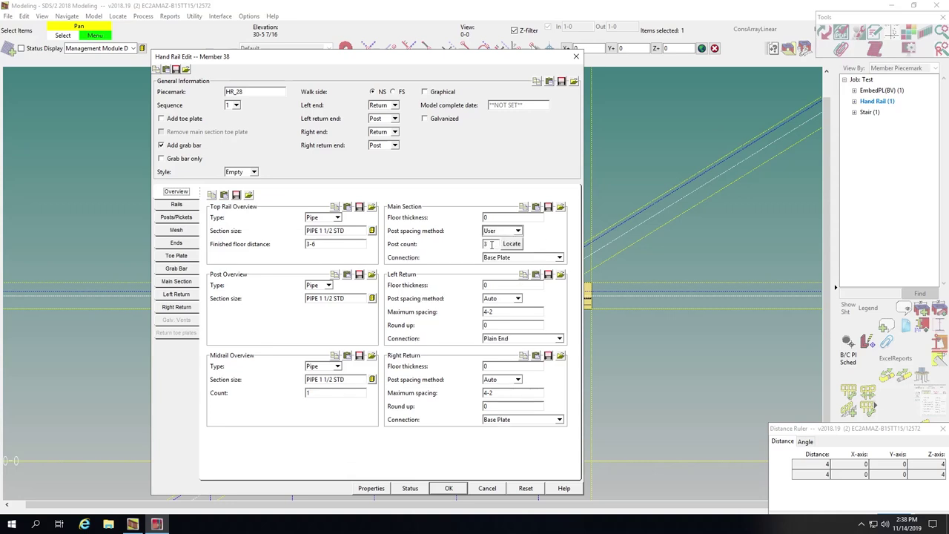
double_click(492, 244)
left_click(510, 244)
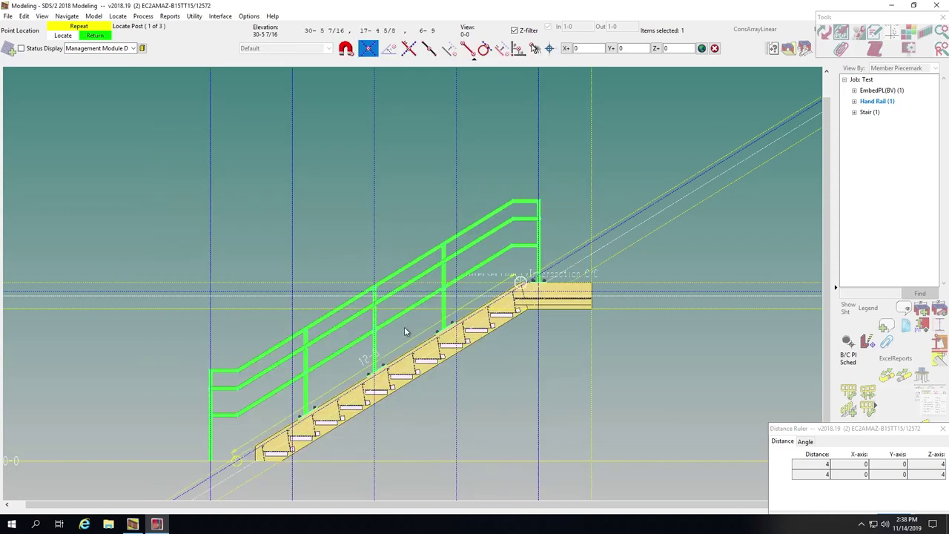
left_click(293, 428)
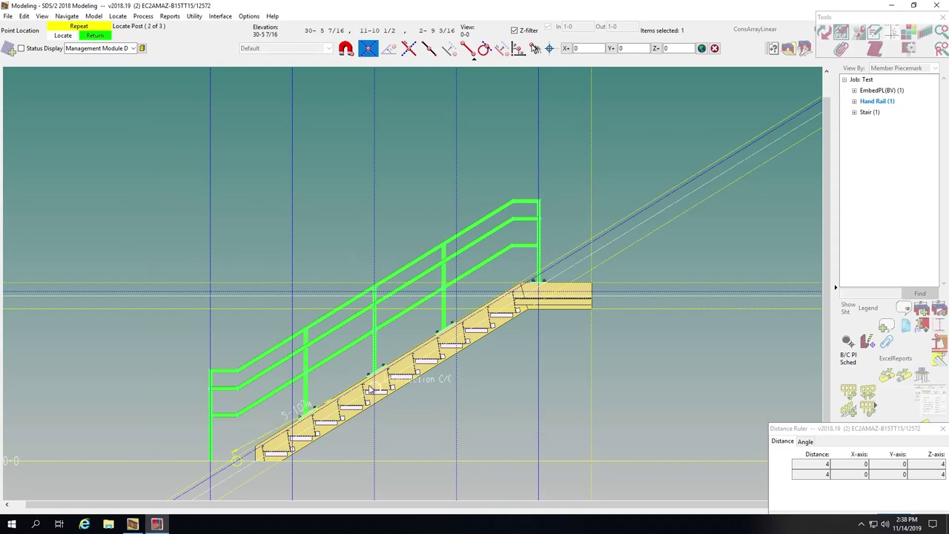
left_click(375, 380)
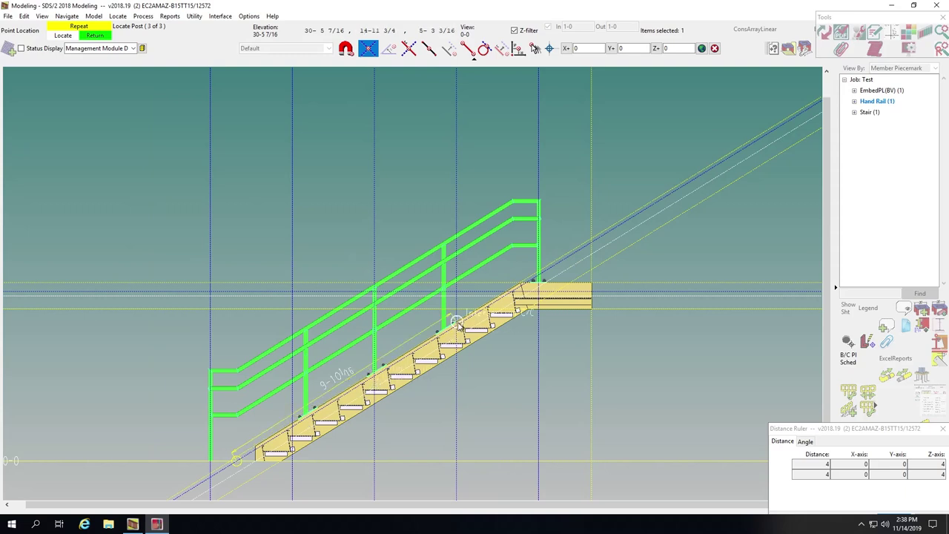
left_click(458, 326)
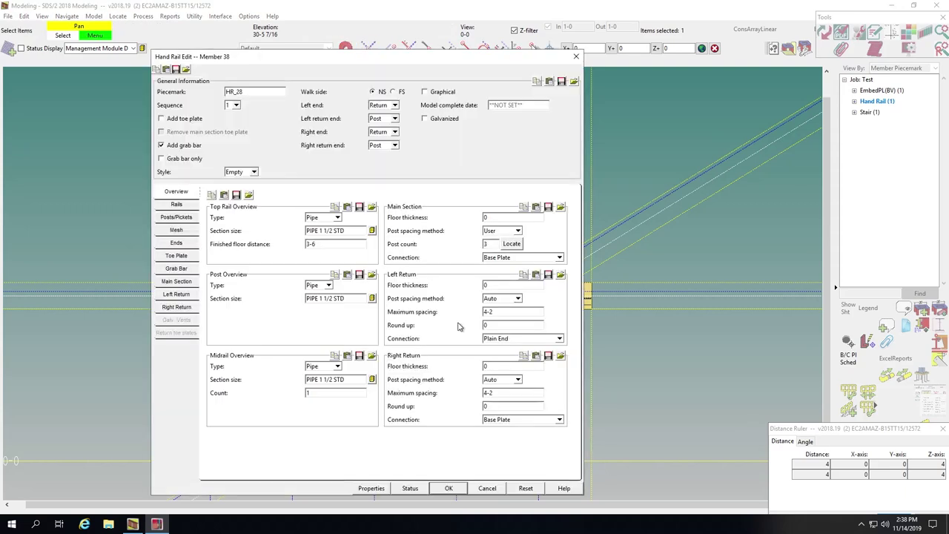
left_click(447, 489)
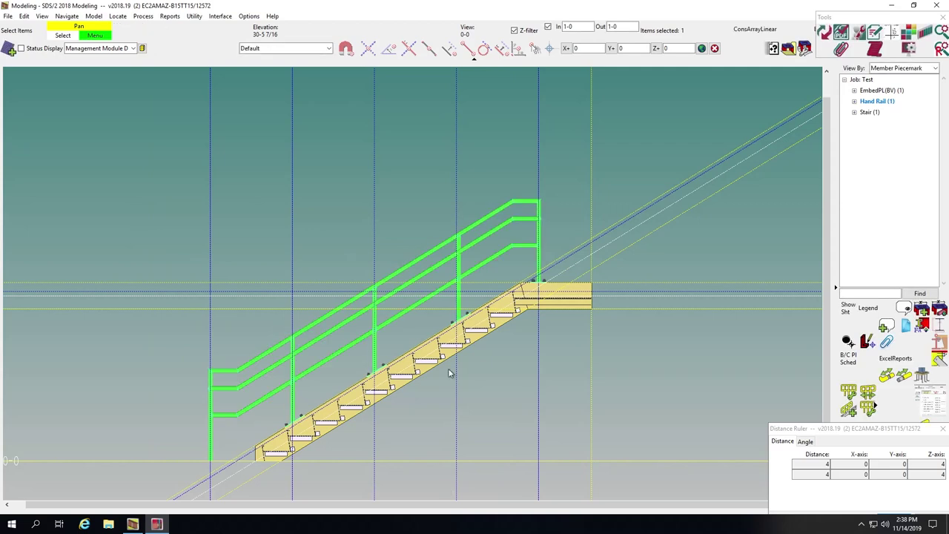
Step: Relocate the main section's three posts precisely on the blue array lines along the stringer and apply the hand rail edit
double_click(407, 270)
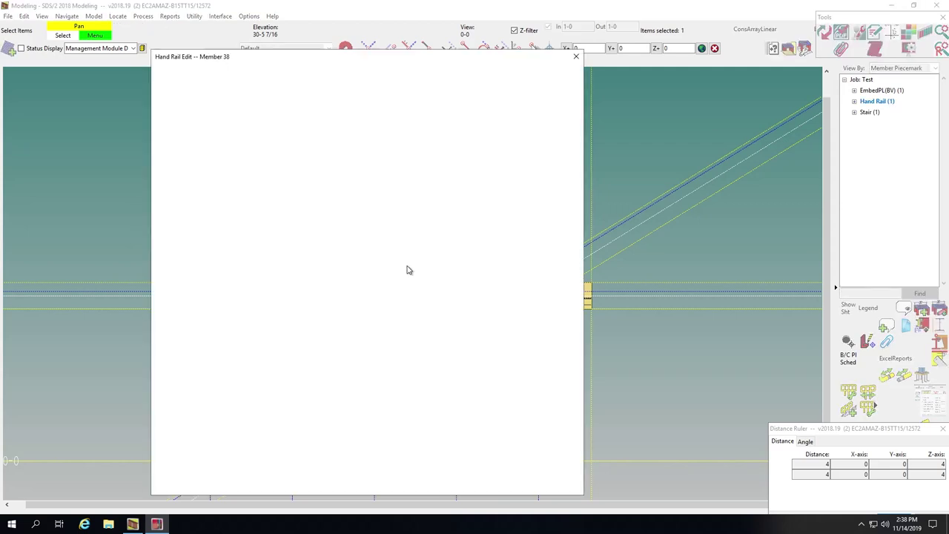
left_click(512, 244)
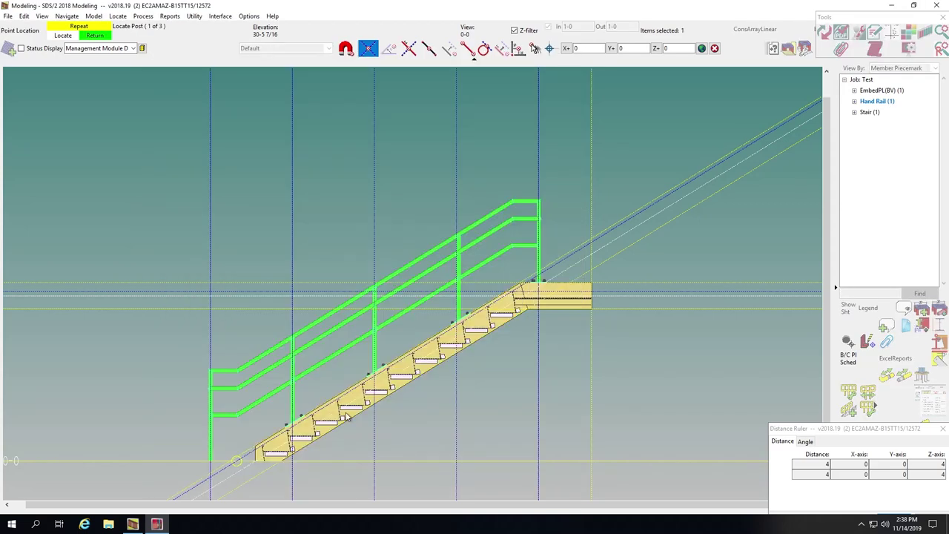
left_click(292, 429)
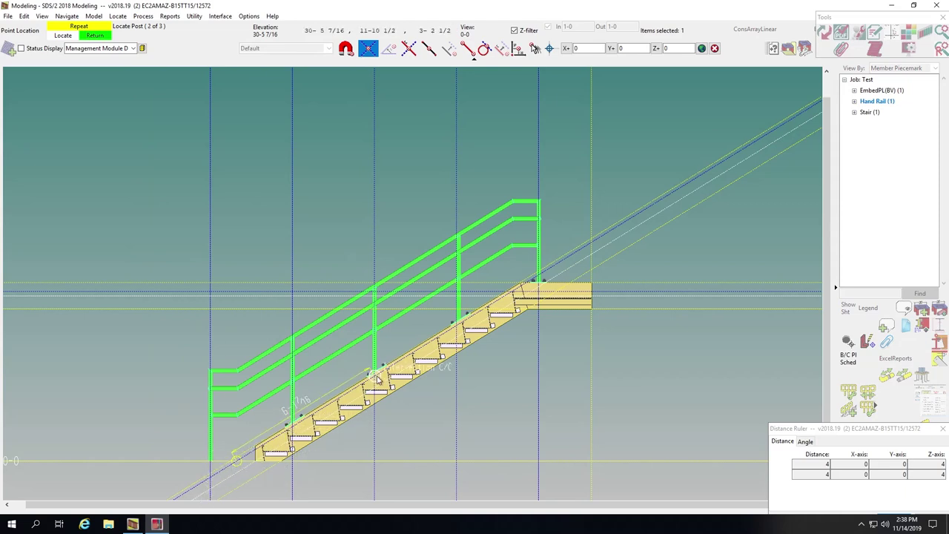
left_click(373, 377)
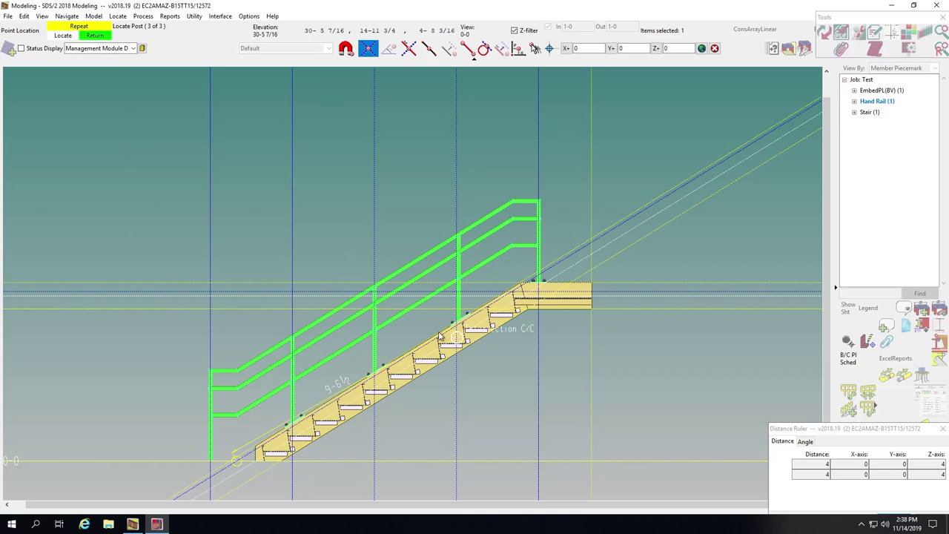
left_click(458, 327)
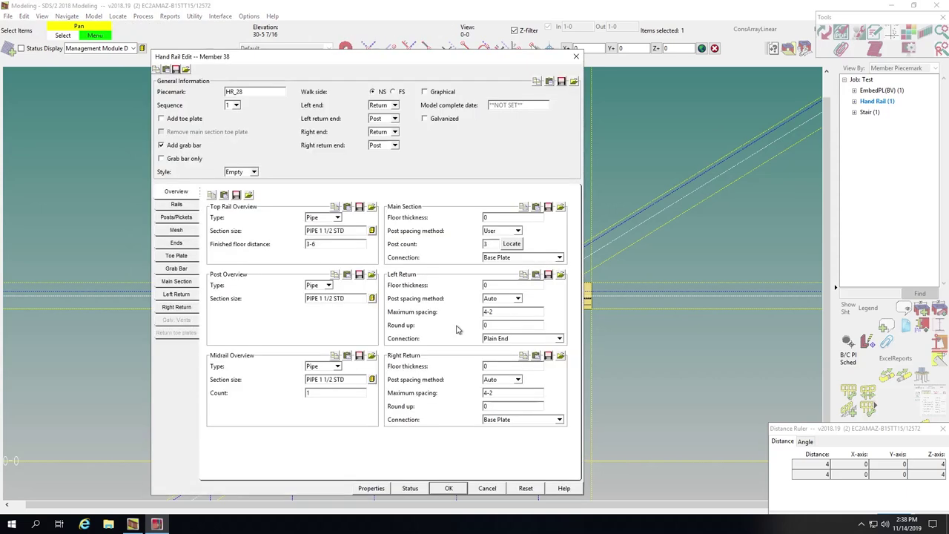
left_click(448, 488)
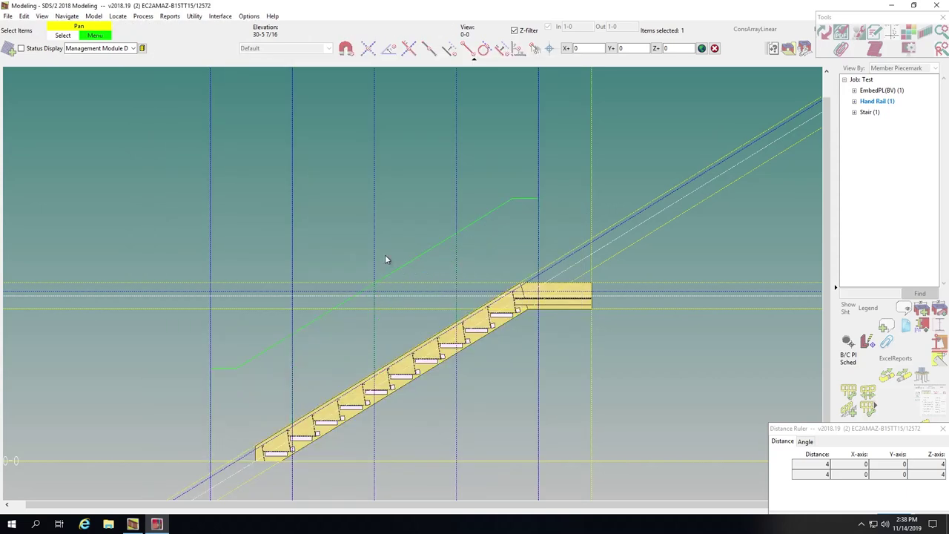
left_click(380, 231)
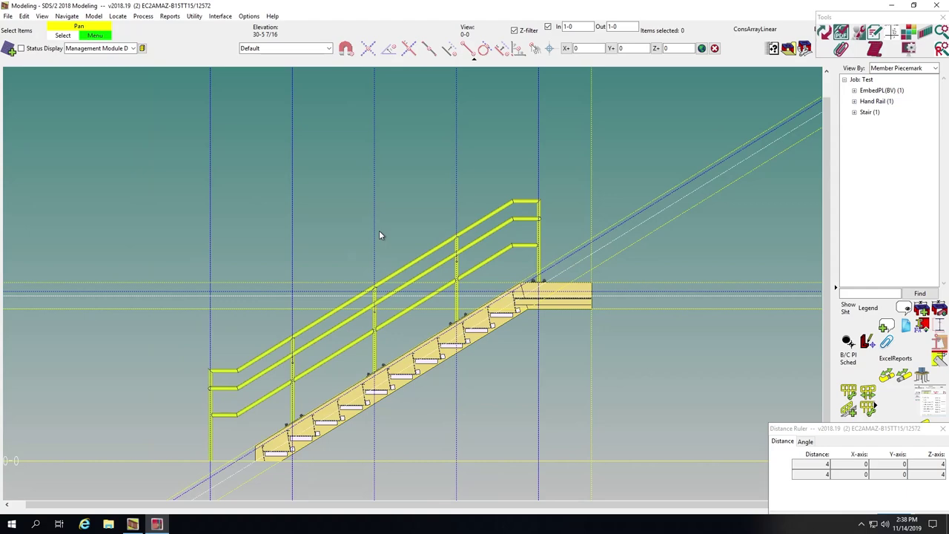
Step: Examine the hand rail's post spacing against the construction lines and its lower return end in elevation and 3D
scroll(379, 236, "down", 3)
scroll(422, 319, "up", 3)
middle_click_drag(489, 250, 517, 267, "shift")
key("Home")
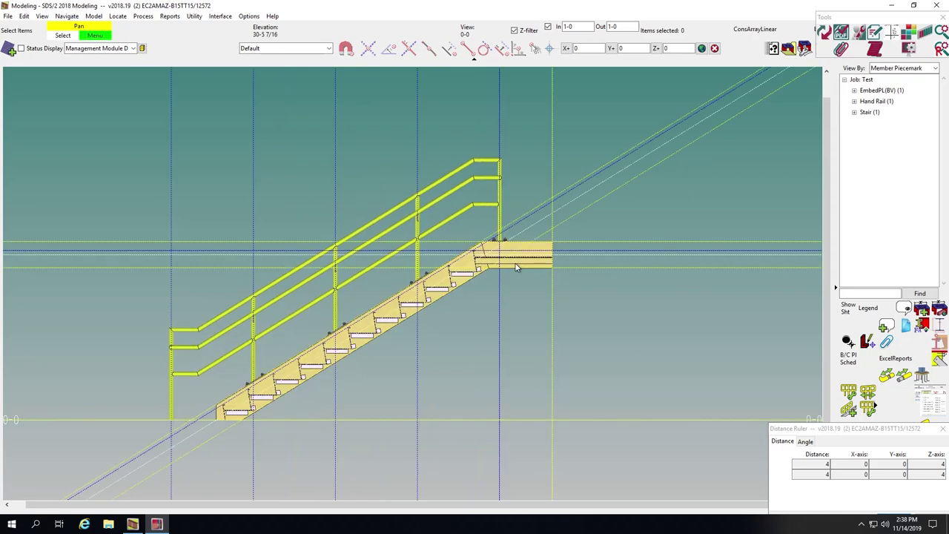
scroll(517, 268, "down", 3)
scroll(367, 301, "up", 4)
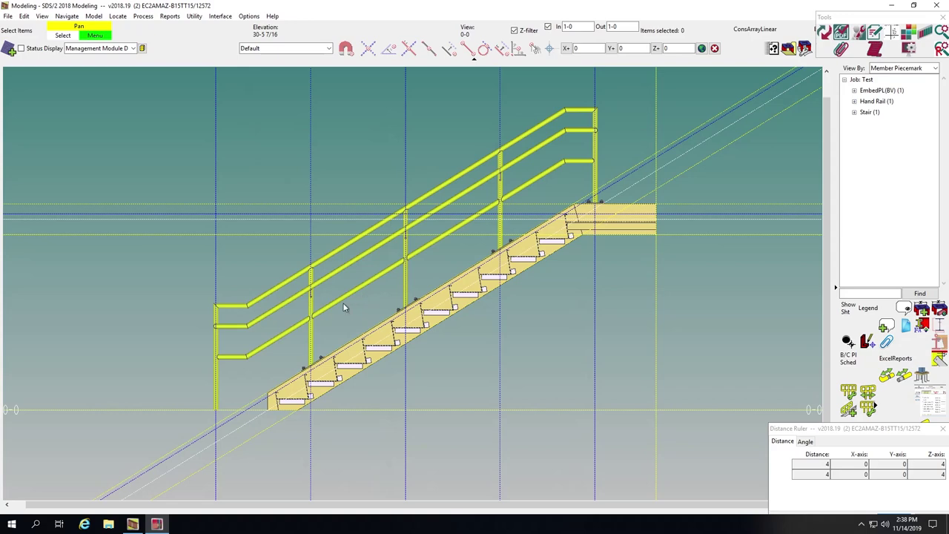
scroll(344, 307, "down", 3)
scroll(312, 329, "up", 5)
scroll(301, 280, "down", 3)
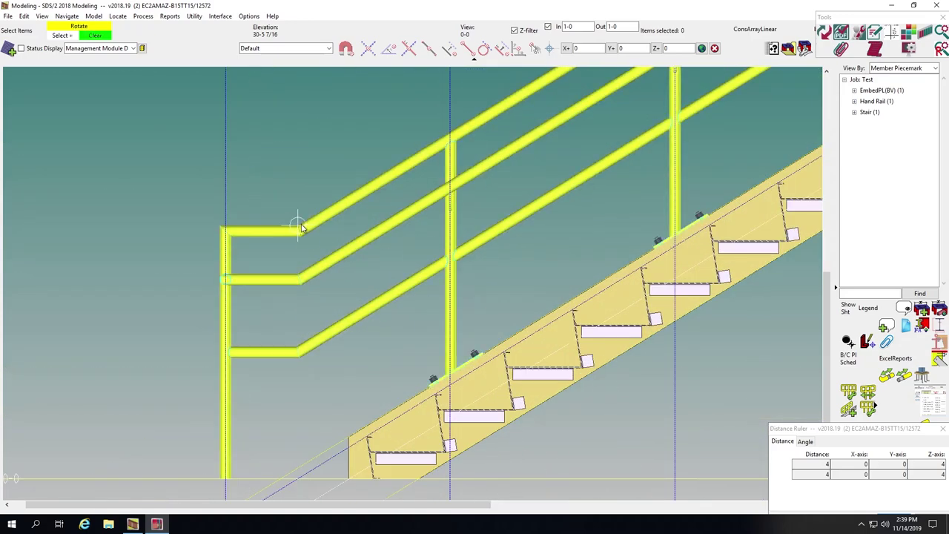
middle_click_drag(296, 218, 269, 244)
scroll(269, 248, "up", 3)
scroll(269, 248, "down", 3)
scroll(275, 239, "up", 4)
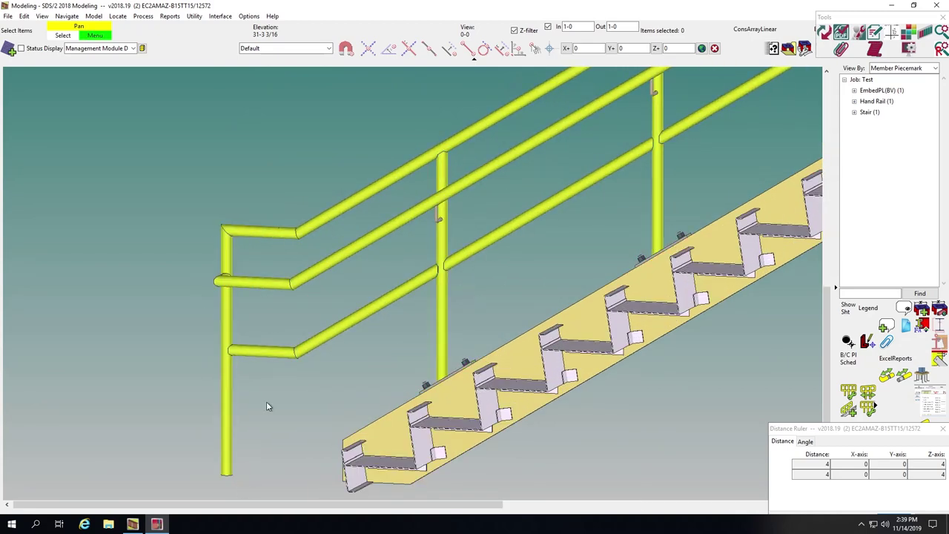
key("Home")
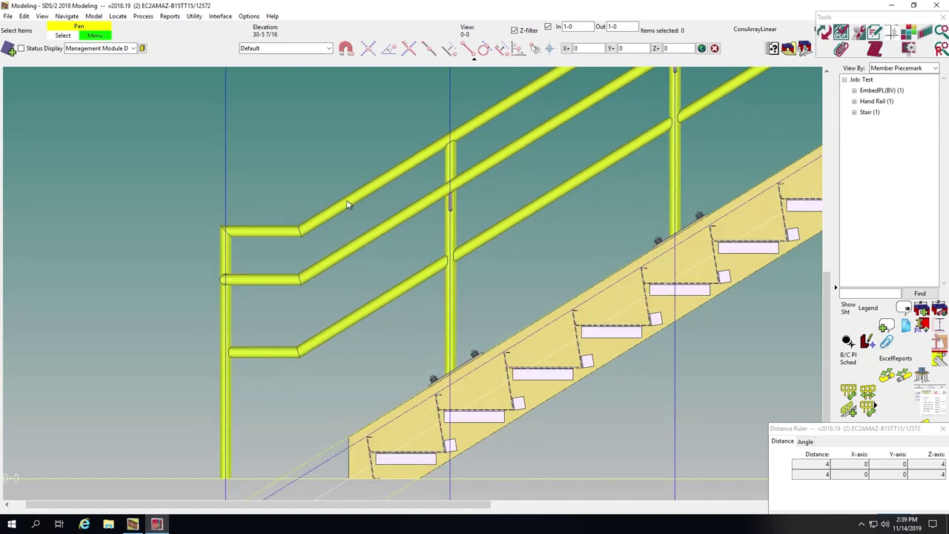
Step: Set the hand rail's left return end to P-End and apply the edit
double_click(347, 207)
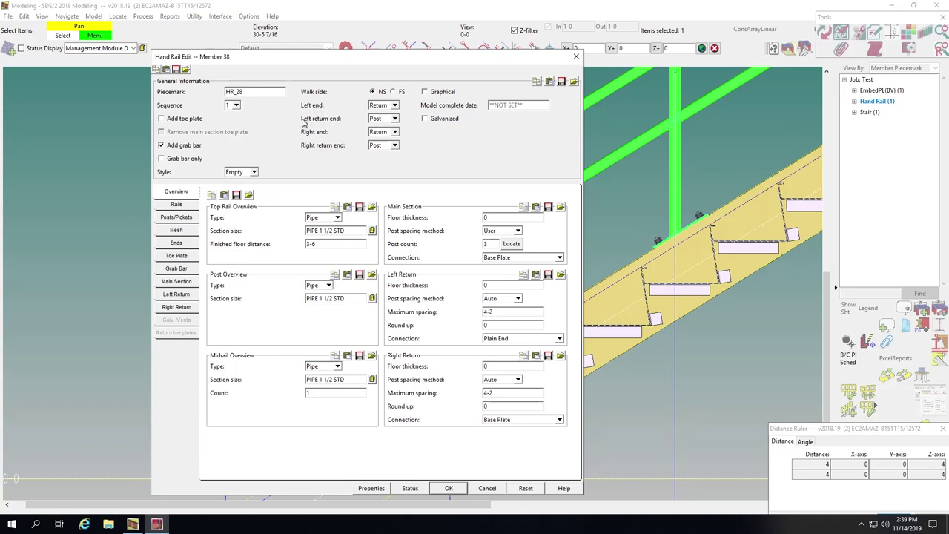
left_click(389, 121)
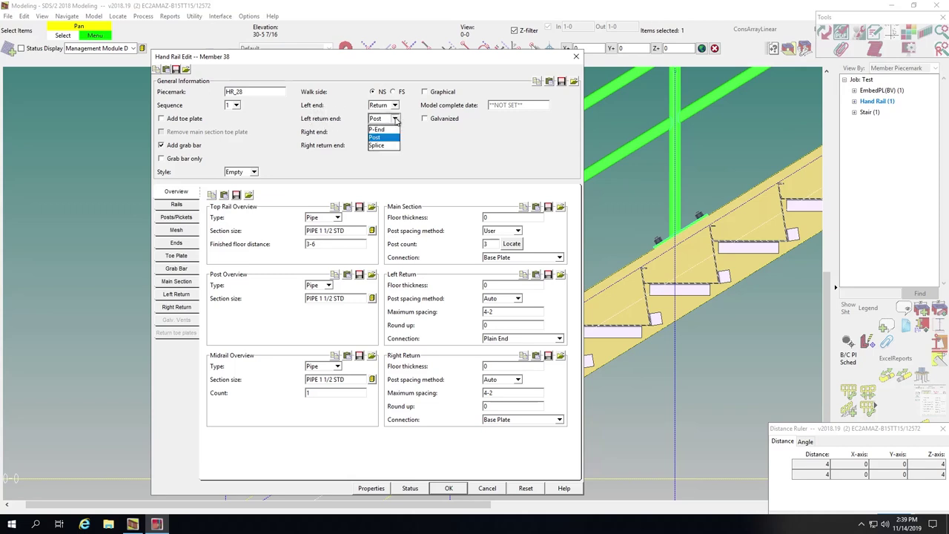
left_click(385, 130)
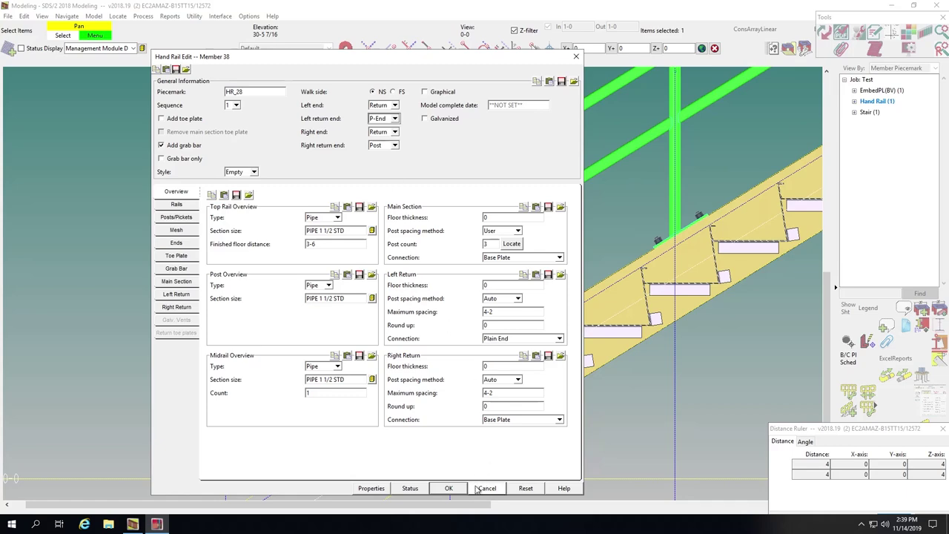
left_click(449, 488)
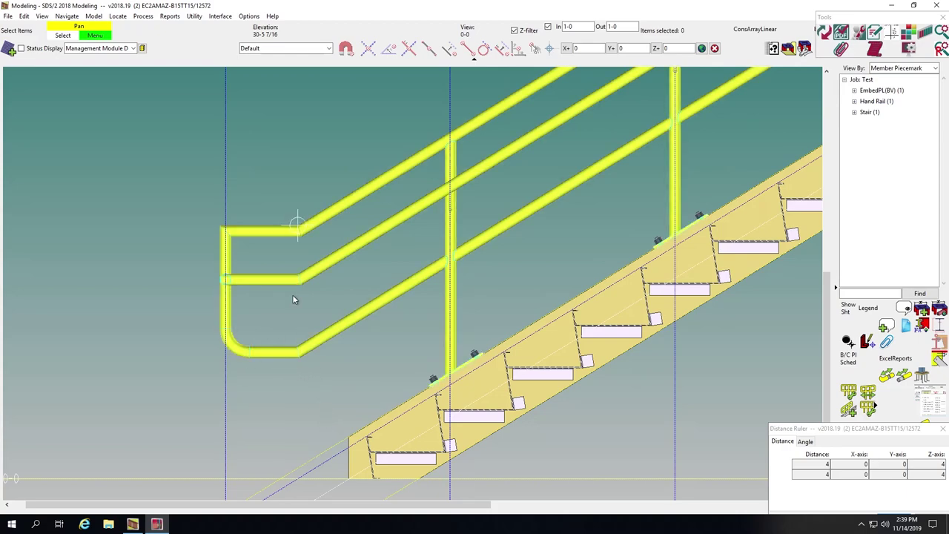
Step: Set the midrail corner of the hand rail's left P-End return to Mitre and apply the edit
double_click(353, 196)
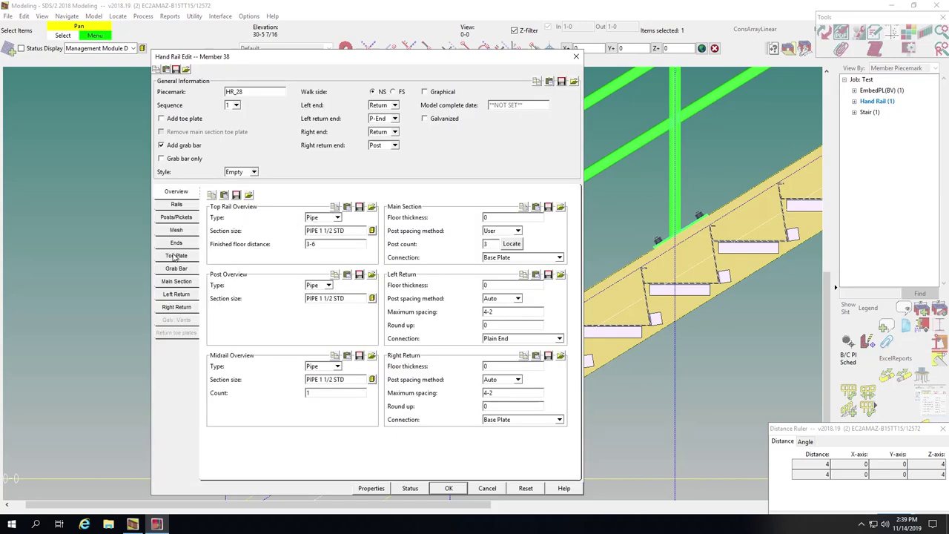
left_click(176, 242)
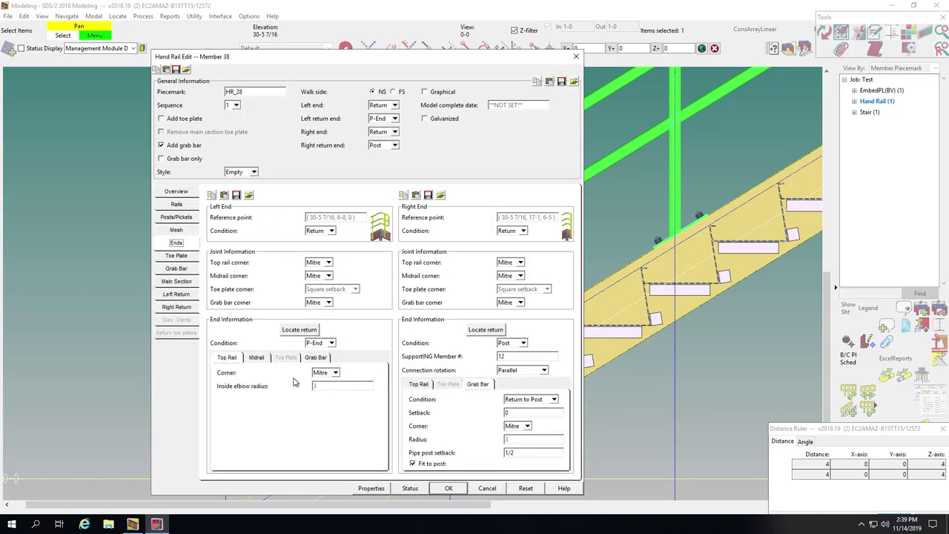
left_click(259, 357)
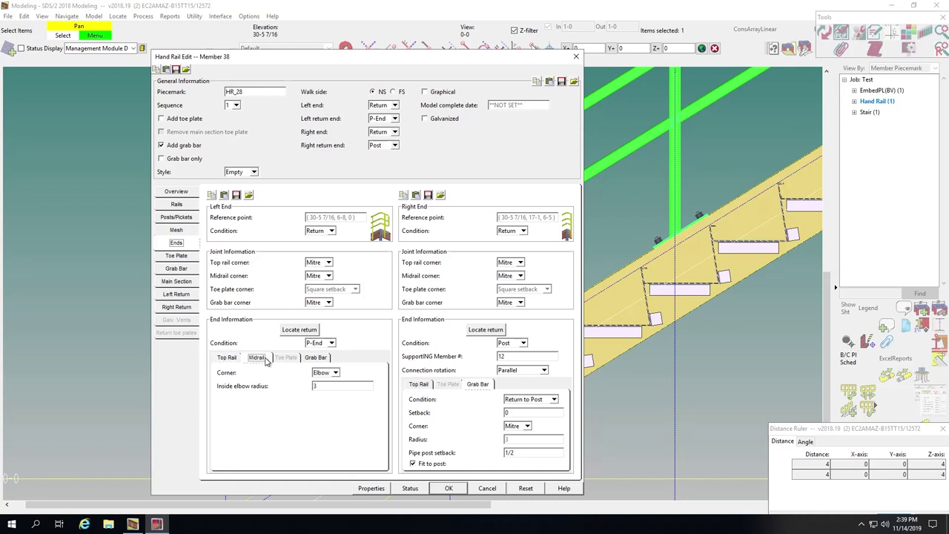
left_click(333, 374)
left_click(325, 401)
left_click(448, 488)
scroll(309, 314, "down", 2)
scroll(256, 301, "down", 2)
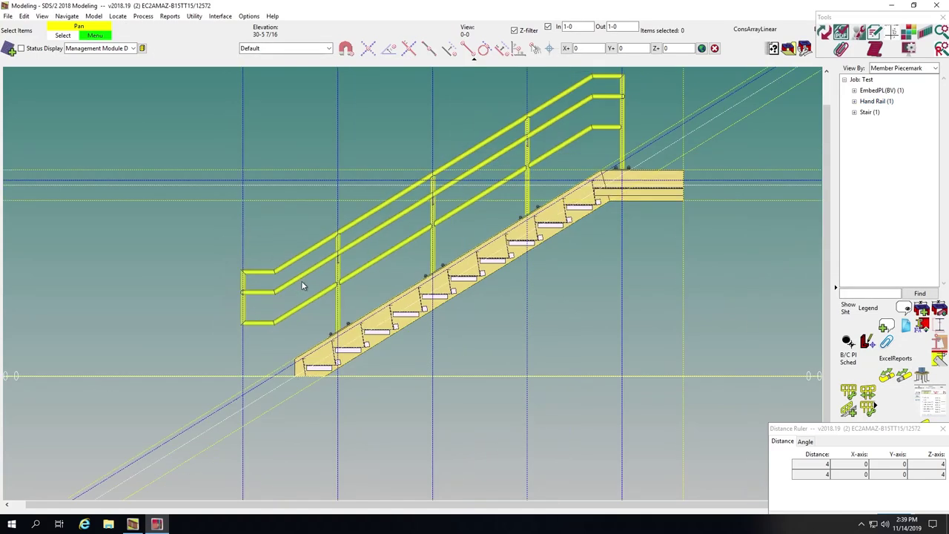
scroll(298, 280, "down", 1)
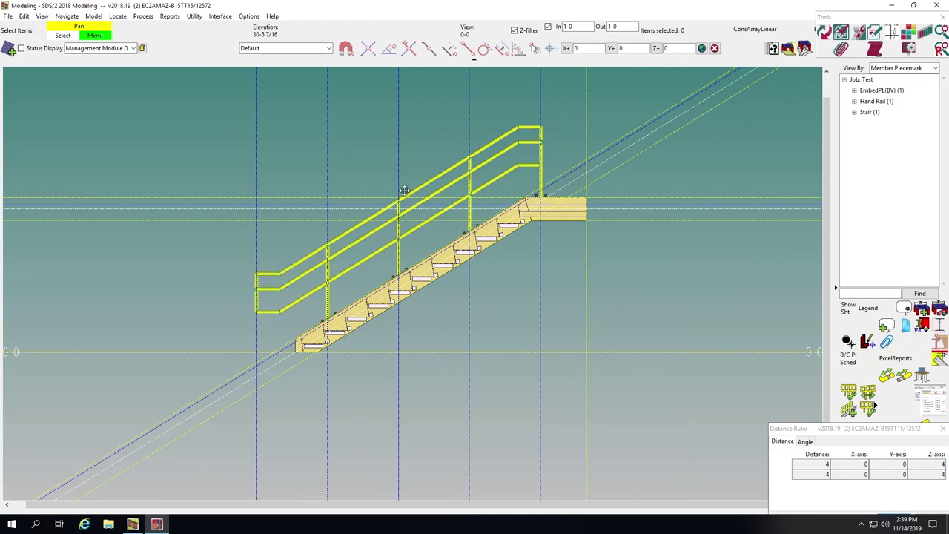
scroll(334, 242, "down", 1)
Step: Add a vertical construction line at the stair's lower reference point and another parallel to it, offset about 1-6 up the stair
key("c")
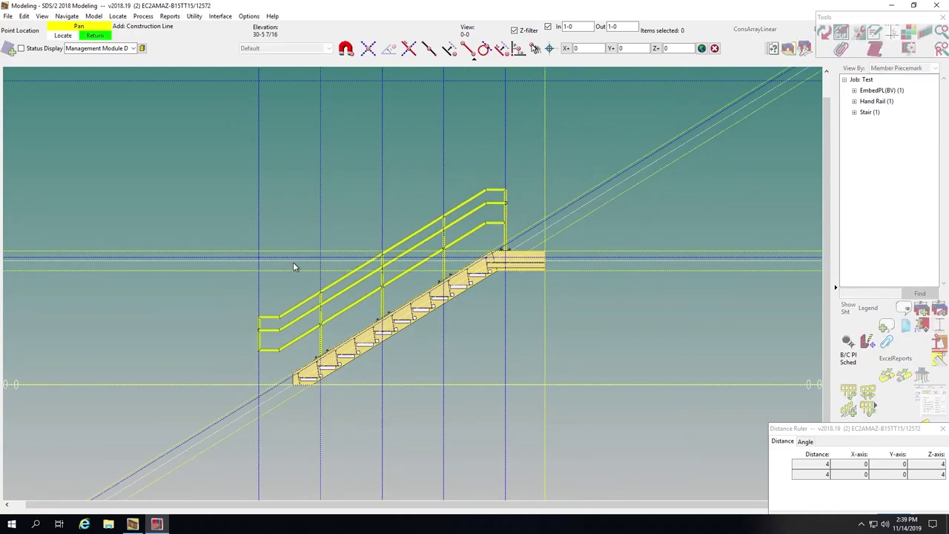
left_click(279, 391)
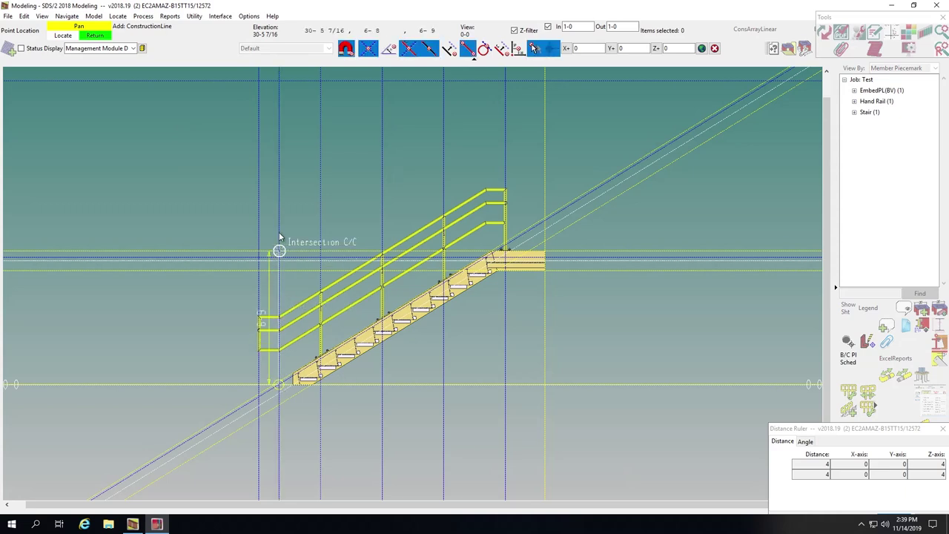
left_click(279, 232)
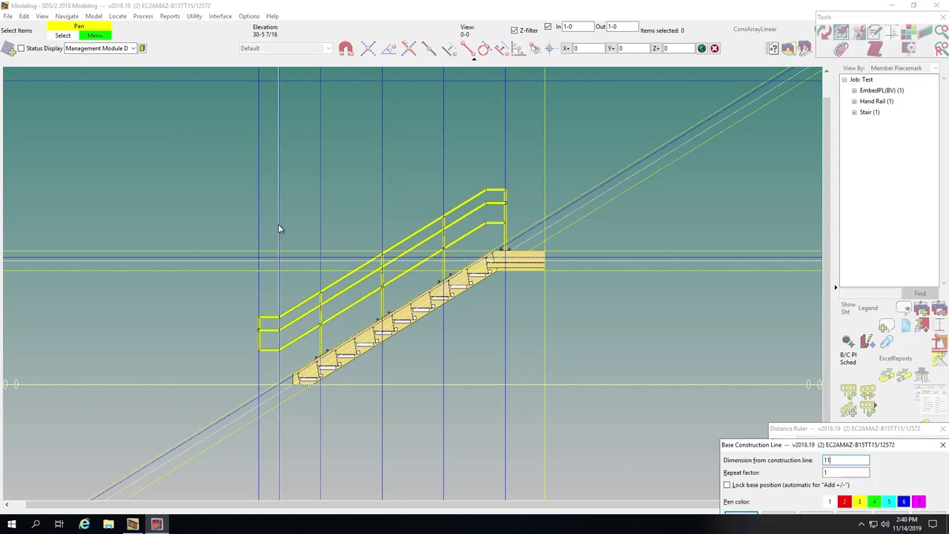
type("1")
key("Return")
key("Escape")
key("Escape")
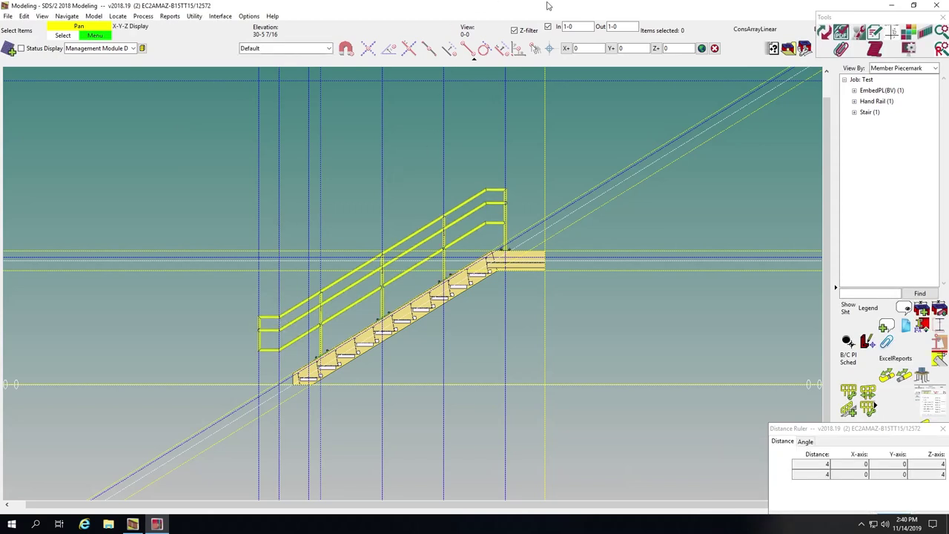
Step: Erase the three old array construction lines running through the hand rail's main section posts
left_click(756, 29)
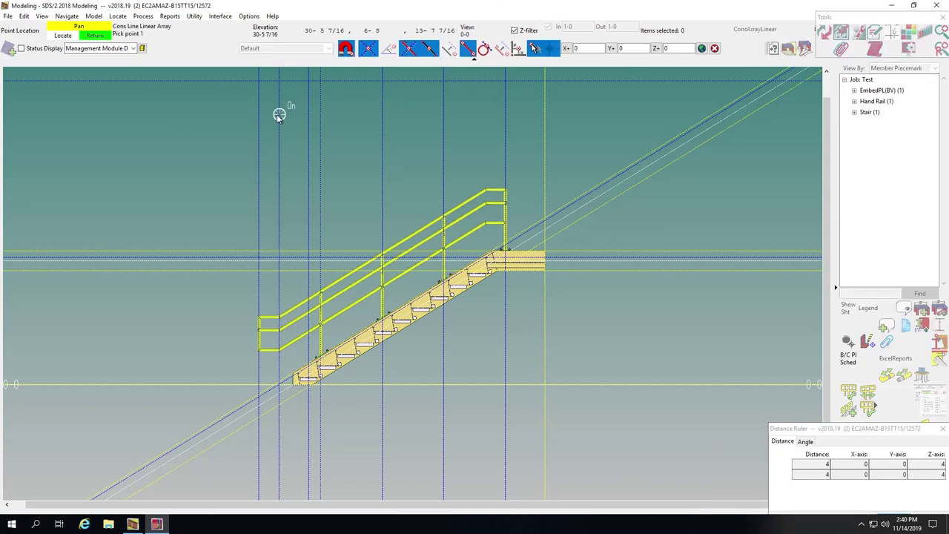
key("Escape")
key("e")
left_click_drag(473, 154, 318, 125)
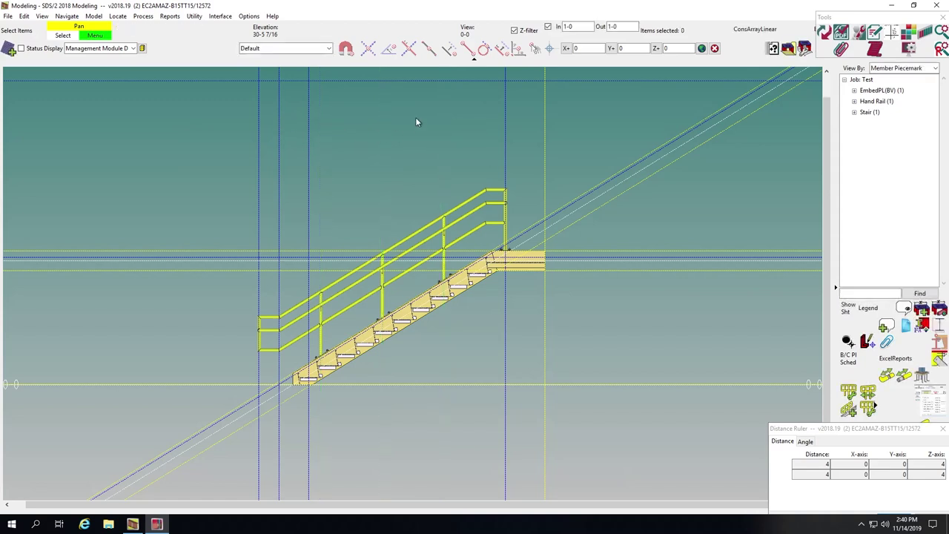
Step: Create a linear construction line array between the new offset line and the vertical line at the upper landing post
left_click(764, 32)
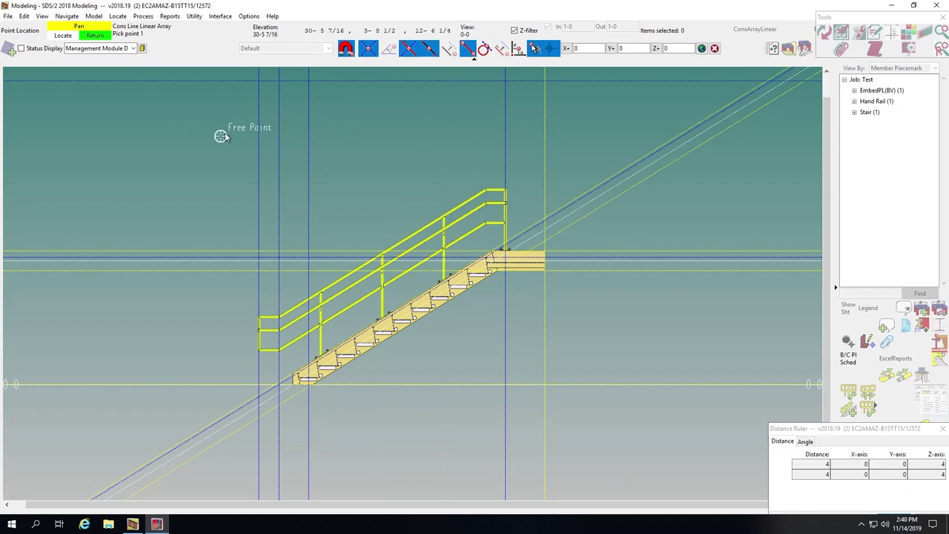
left_click(308, 80)
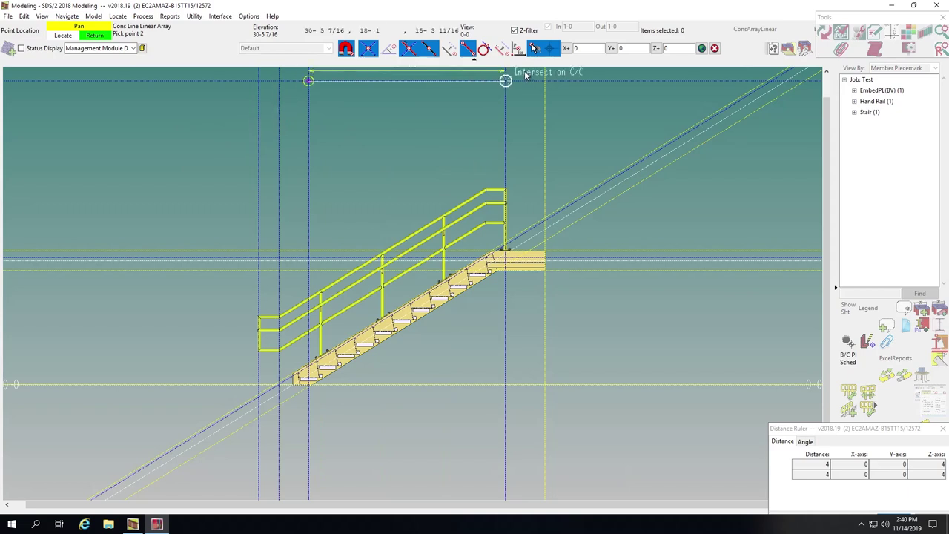
left_click(525, 75)
key("Return")
key("Return")
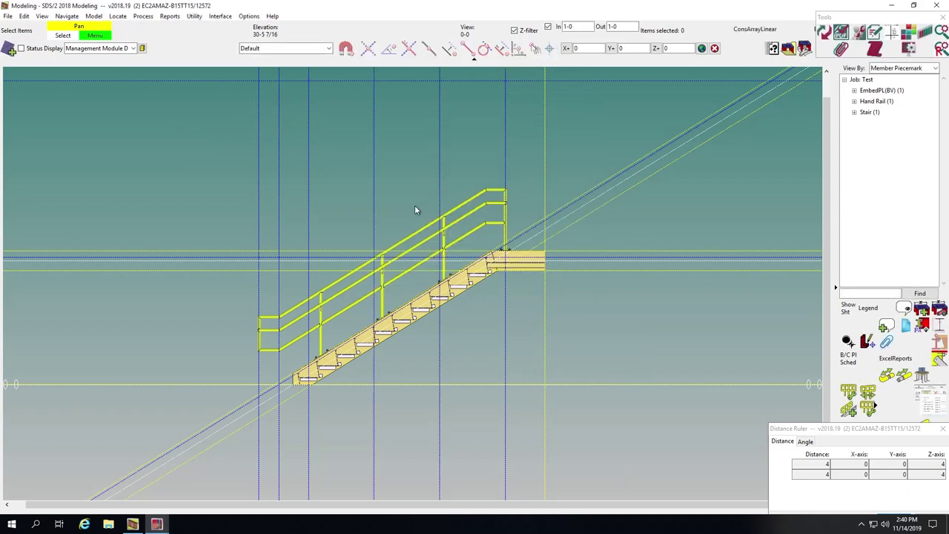
Step: Relocate the main section's three posts where the offset line and the two new array lines cross the stringer, and apply the edit
double_click(397, 250)
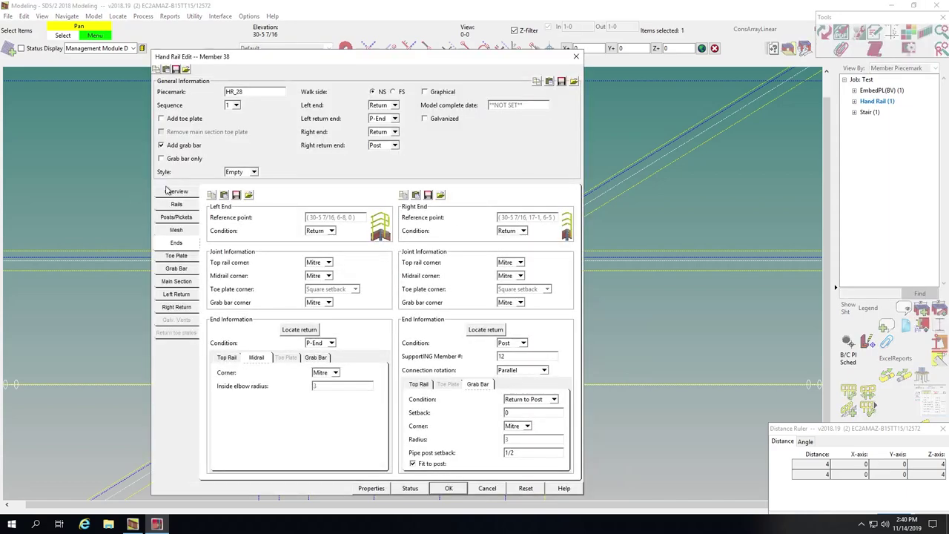
left_click(167, 191)
left_click(513, 244)
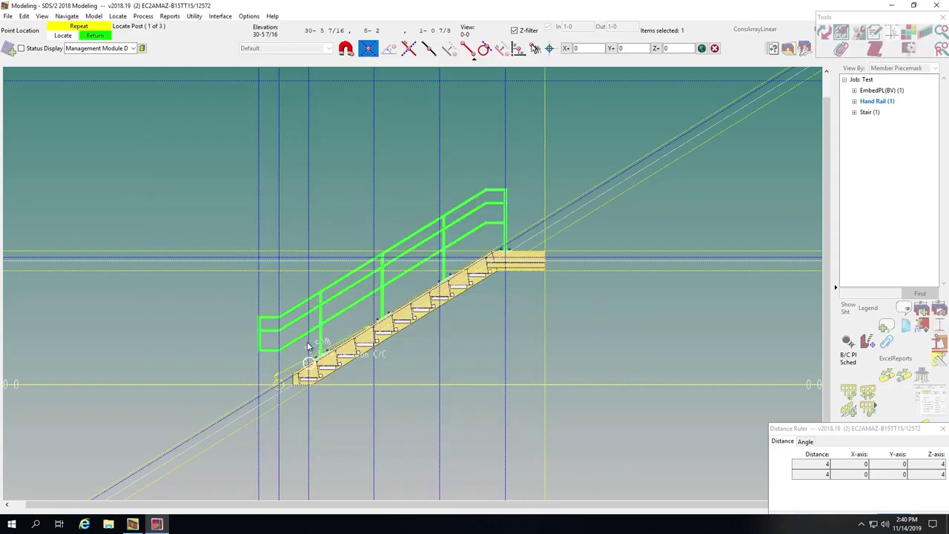
scroll(315, 353, "up", 3)
left_click(310, 406)
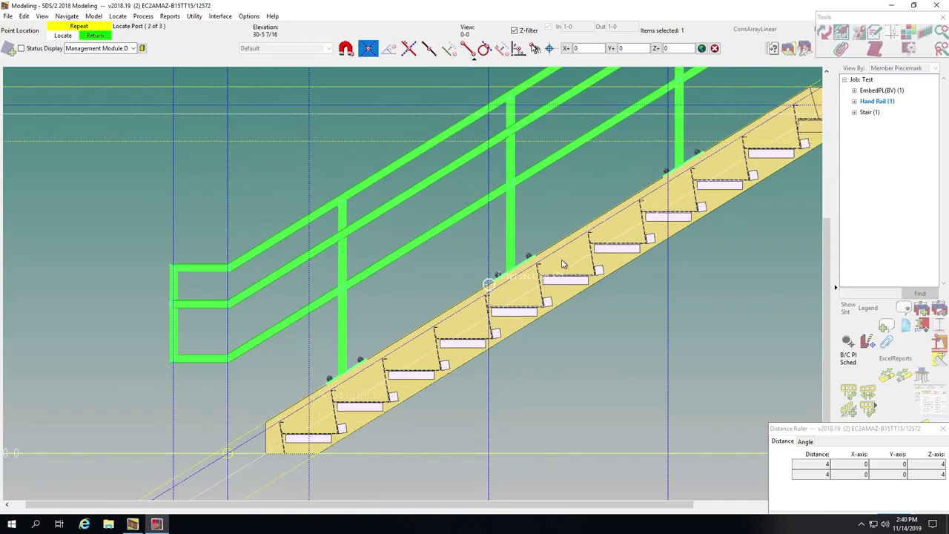
left_click(490, 295)
left_click(667, 178)
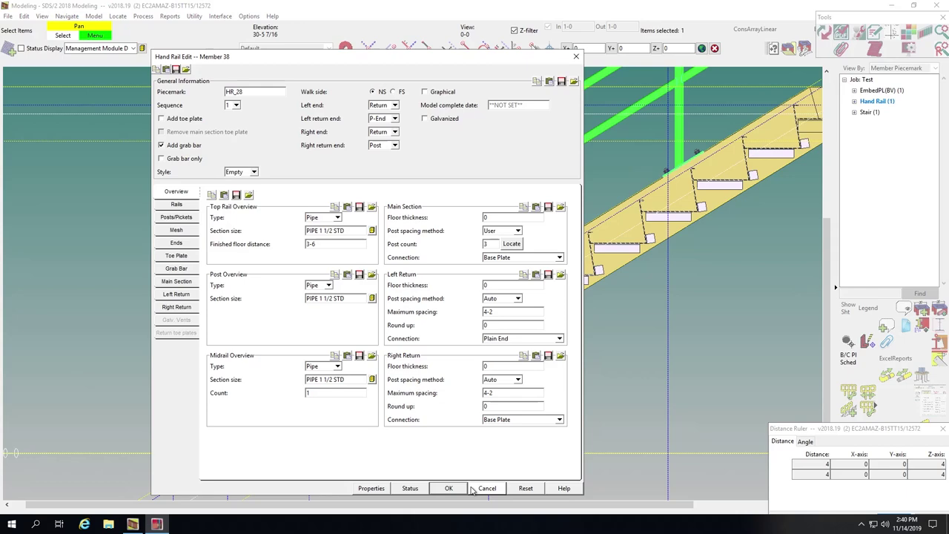
left_click(449, 488)
Step: Examine the hand rail's relocated posts against the construction lines, along with both return ends, in elevation
scroll(288, 245, "down", 3)
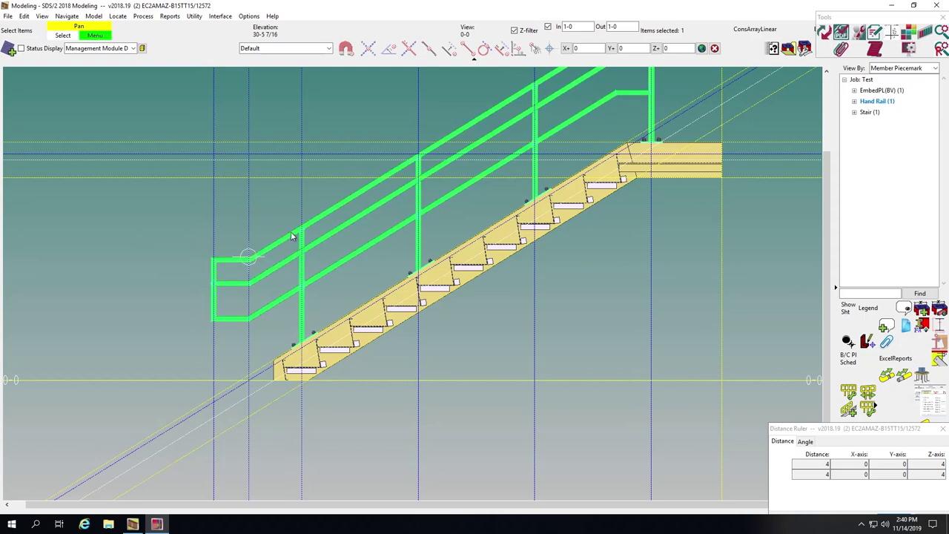
scroll(229, 310, "up", 1)
left_click(250, 260)
middle_click_drag(257, 243, 266, 298, "shift")
scroll(218, 280, "down", 2)
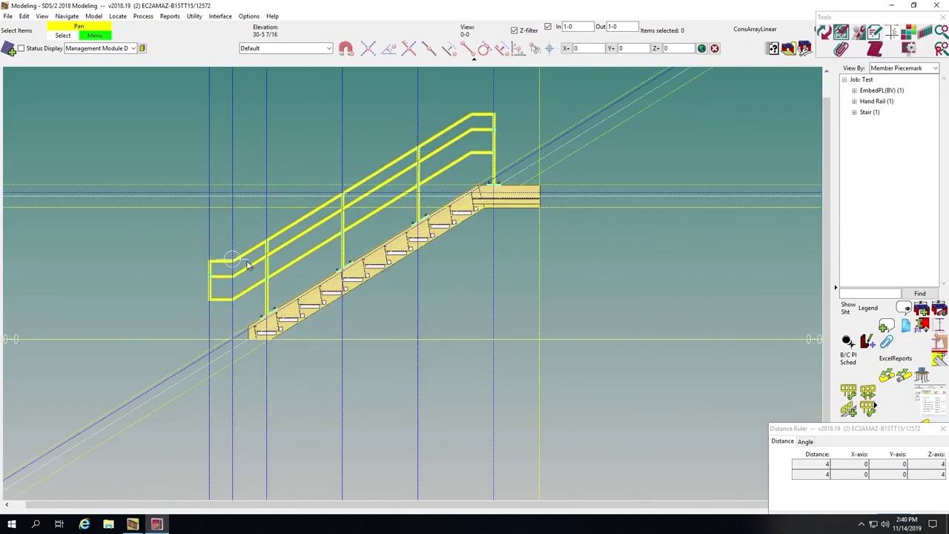
scroll(457, 147, "up", 2)
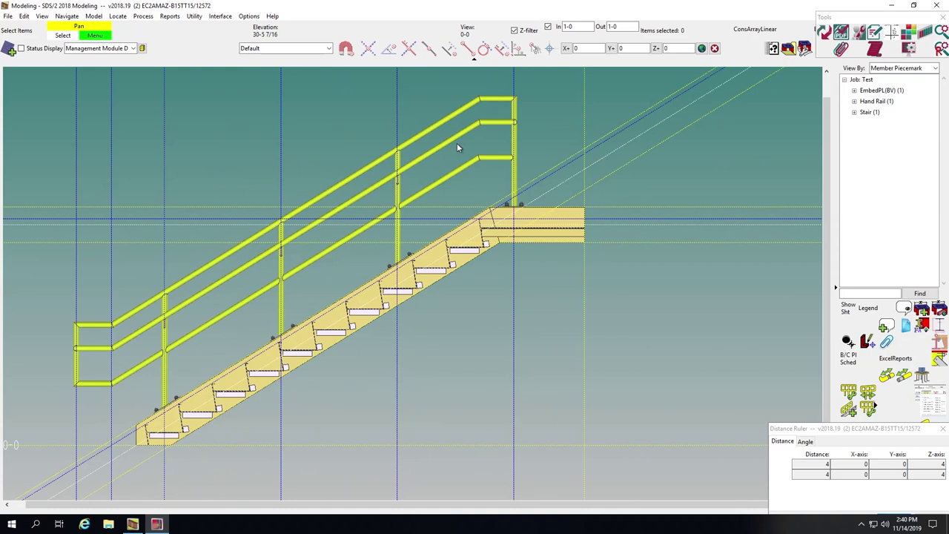
scroll(452, 163, "down", 1)
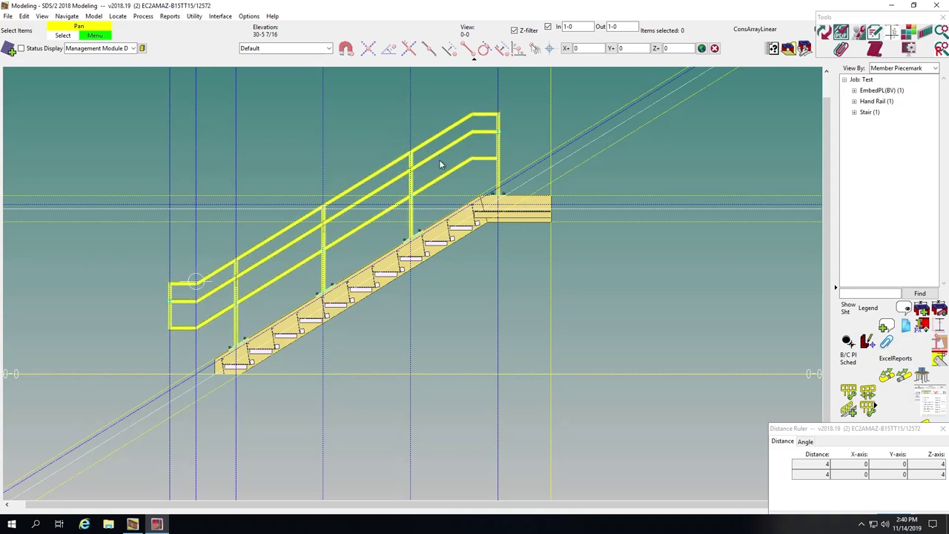
scroll(379, 215, "down", 2)
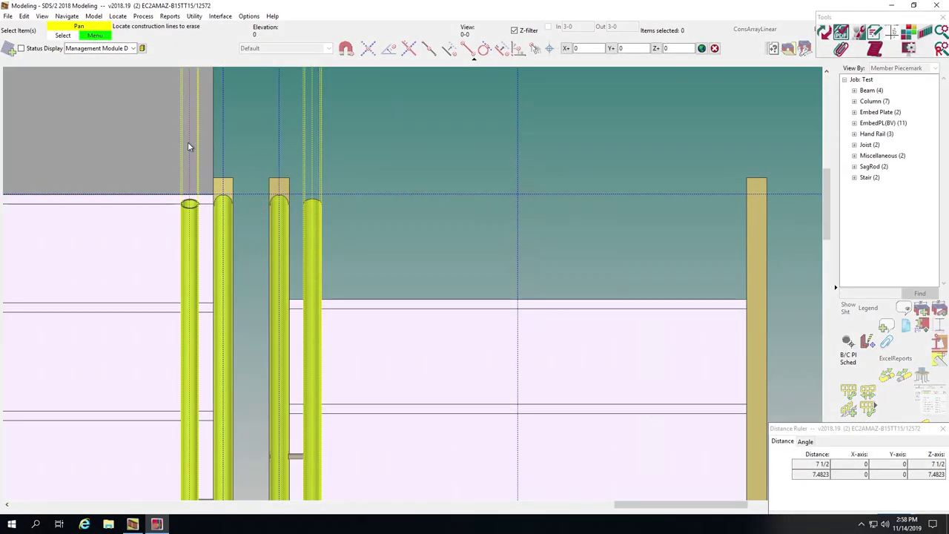
Step: Erase the construction lines flanking the two inner grab bars in plan, keeping their centre lines
left_click(182, 142)
left_click(201, 141)
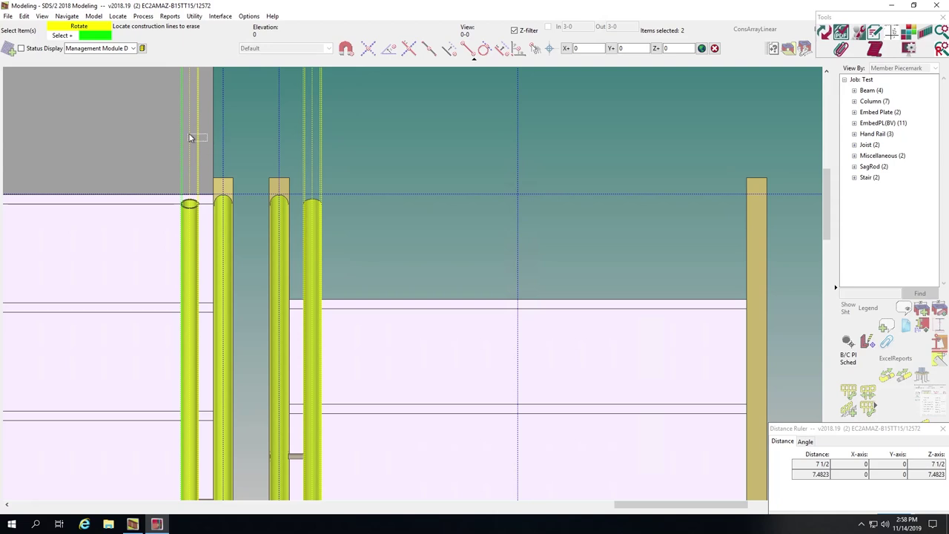
left_click(196, 132)
left_click(312, 140)
mouse_move(308, 135)
left_mouse_down("shift")
mouse_move(288, 123)
mouse_move(314, 123)
left_mouse_up("shift")
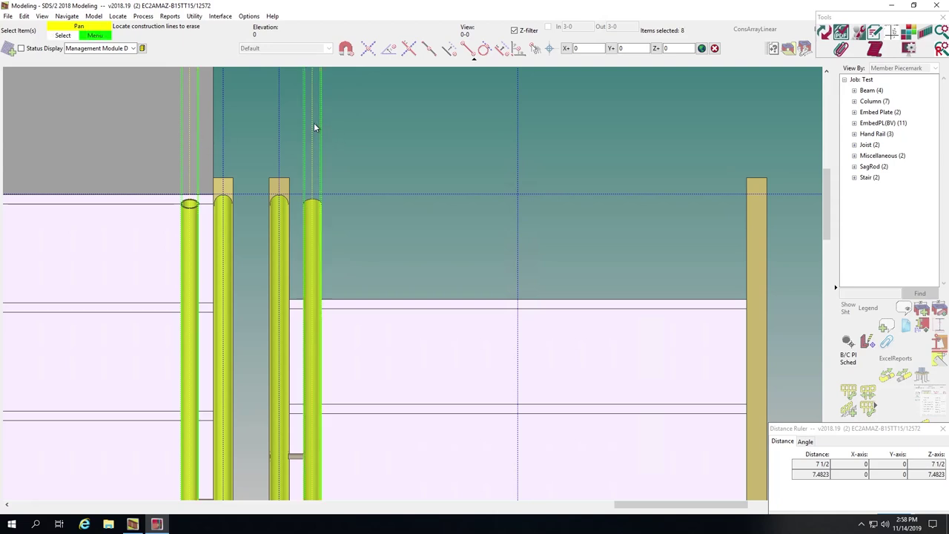
key("Return")
Step: Cut a section view along the construction line through the longer flight's inner grab bar
scroll(328, 158, "down", 3)
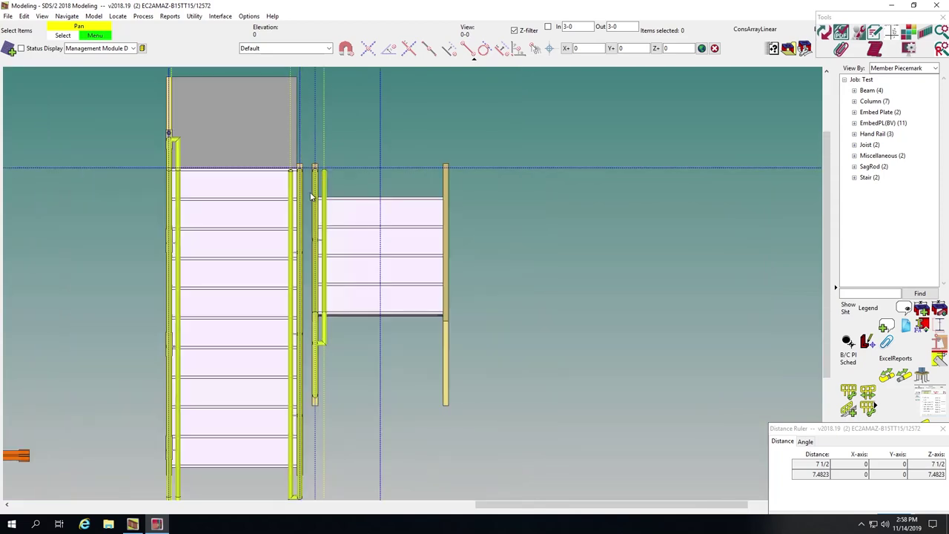
scroll(311, 196, "down", 2)
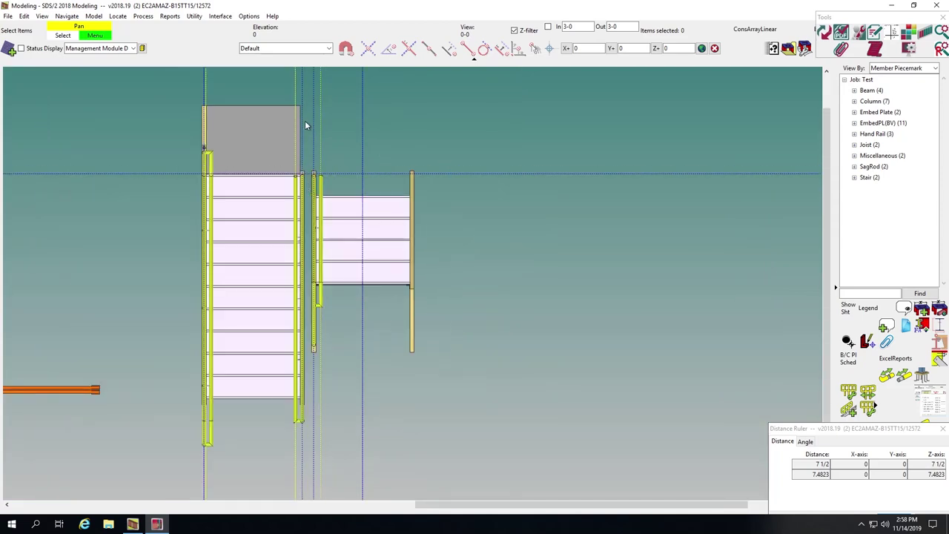
scroll(304, 122, "up", 2)
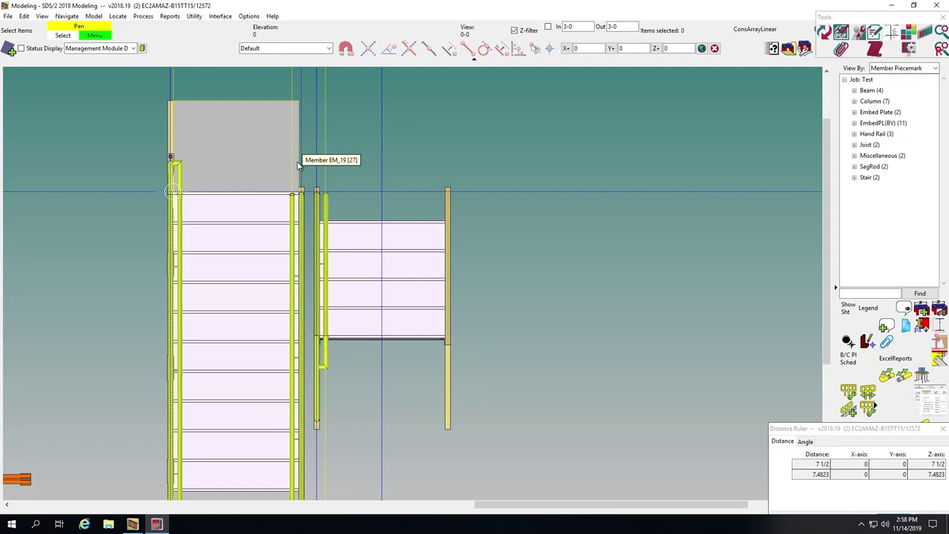
scroll(298, 163, "down", 2)
scroll(300, 172, "up", 4)
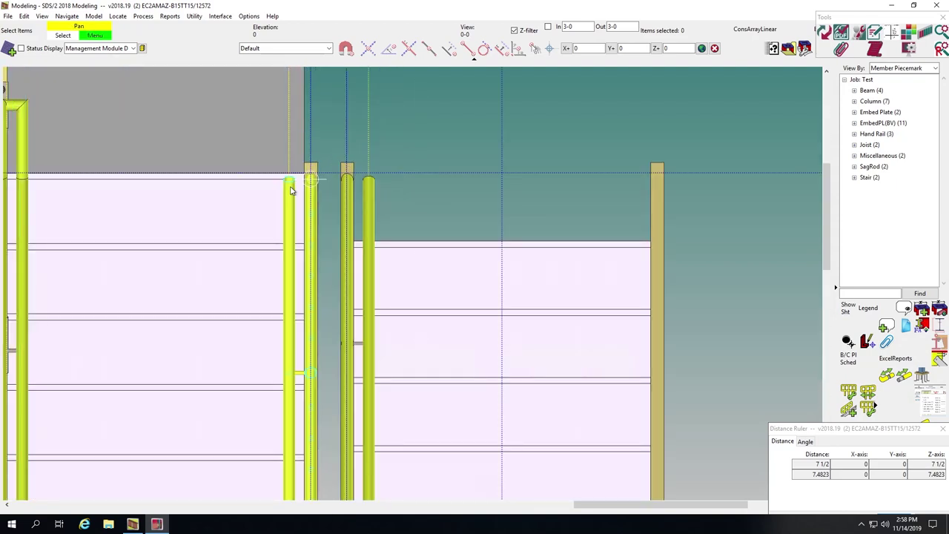
scroll(369, 190, "down", 4)
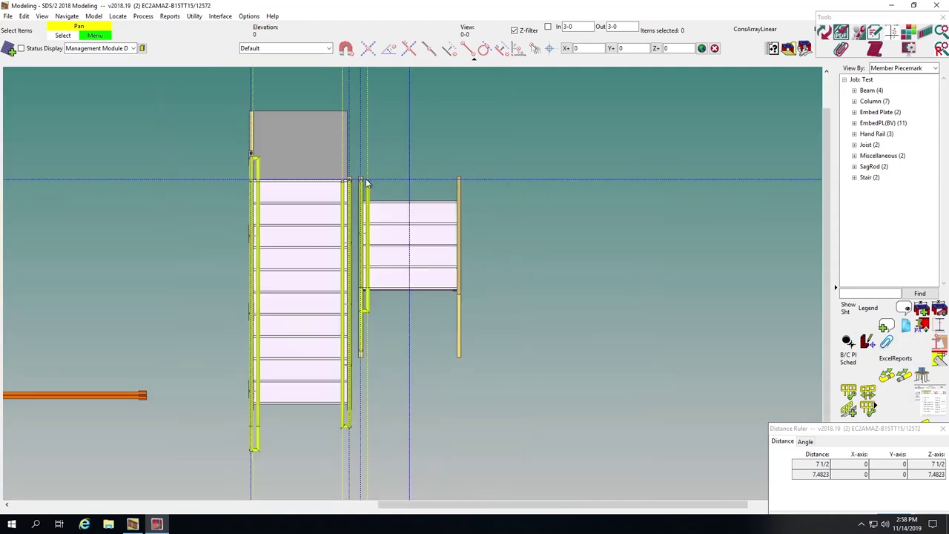
key("shift+s")
left_click(343, 81)
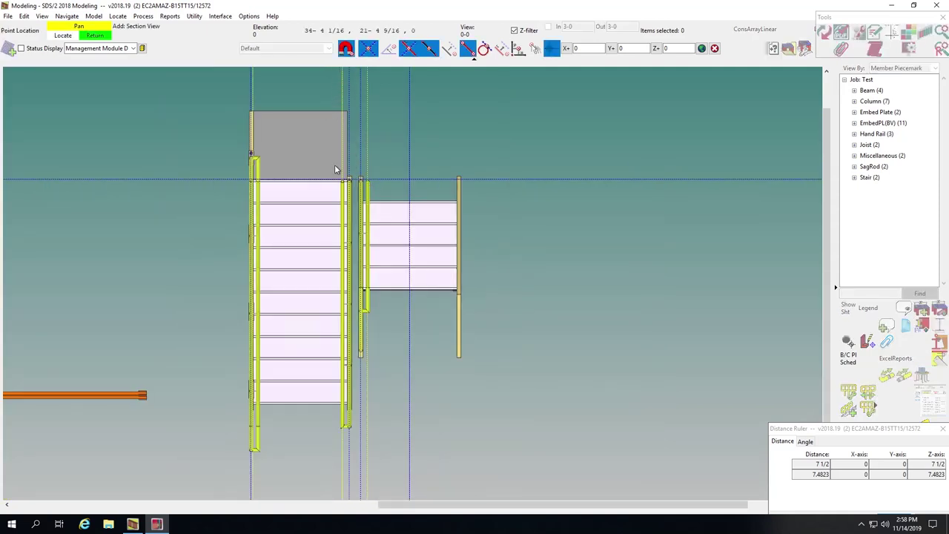
left_click(342, 470)
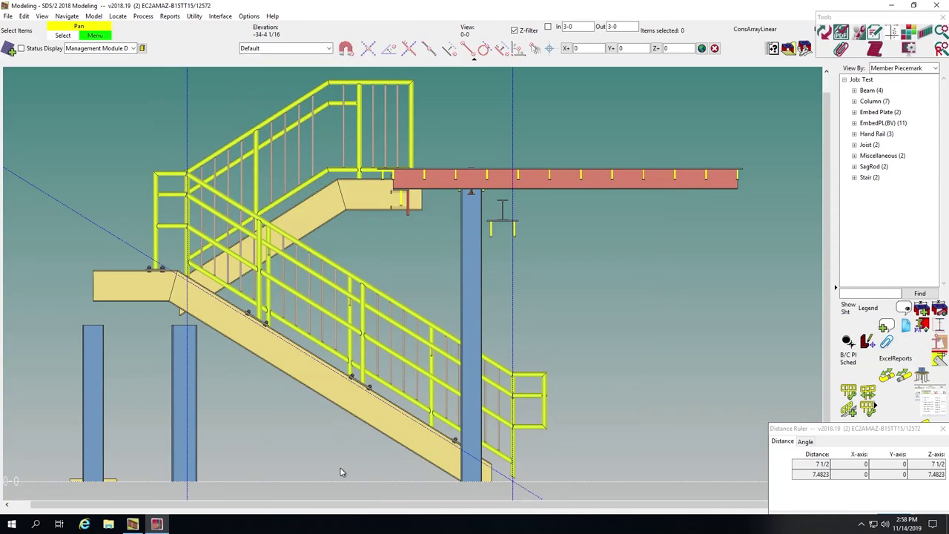
Step: Set the section view's In and Out depths to 1-0 each to isolate the stair and its hand rails
scroll(341, 468, "down", 2)
scroll(234, 295, "up", 2)
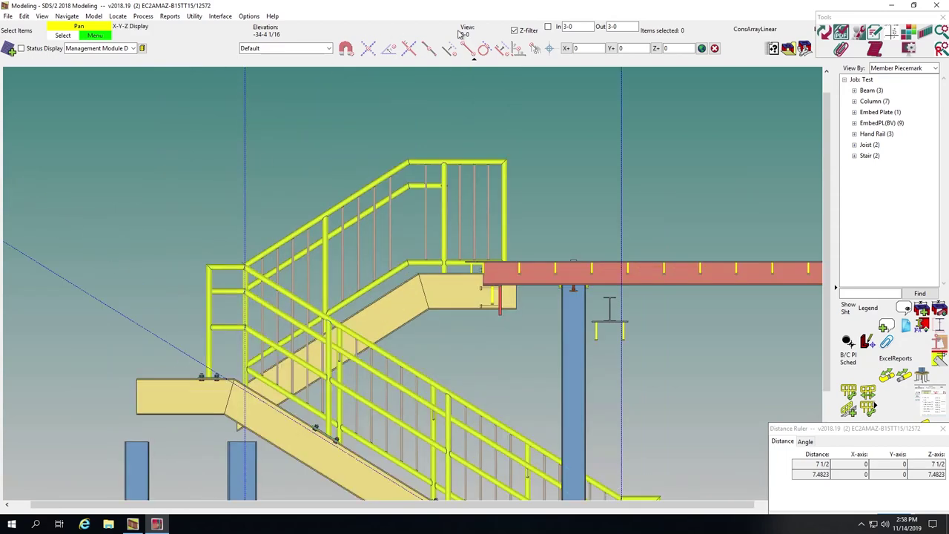
double_click(592, 26)
type("1-0")
key("Tab")
type("1-0")
key("Return")
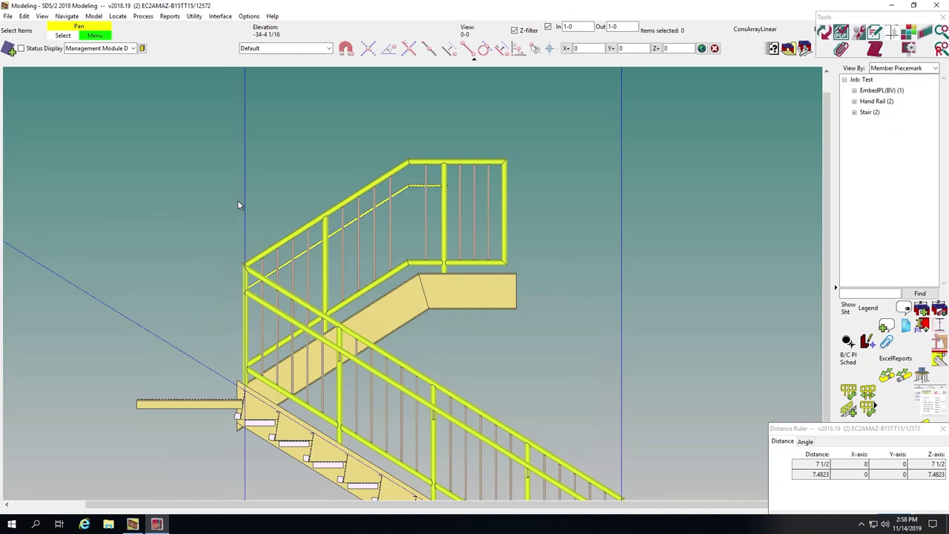
scroll(237, 206, "down", 2)
scroll(232, 248, "up", 3)
scroll(233, 243, "up", 2)
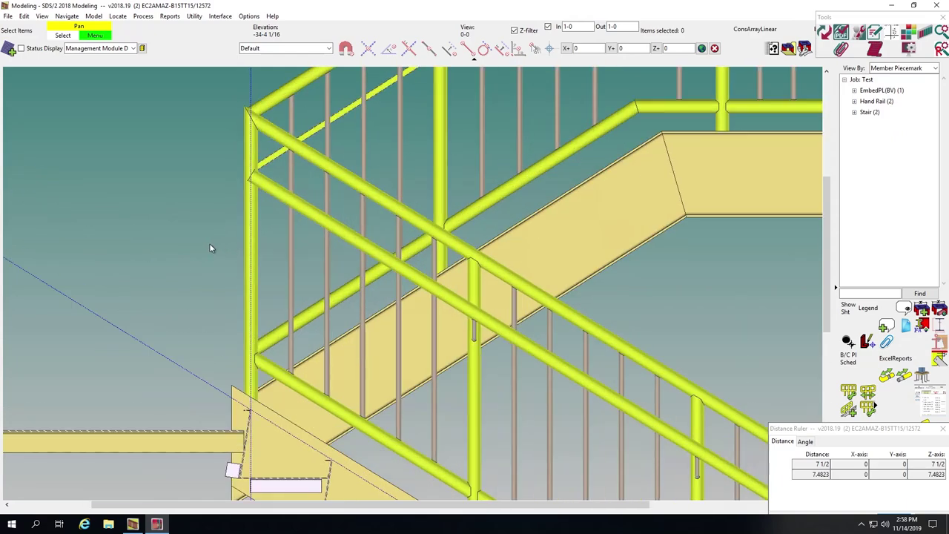
Step: Review the grab bar settings of the lower flight's hand rail without changing them
scroll(292, 137, "down", 1)
double_click(290, 141)
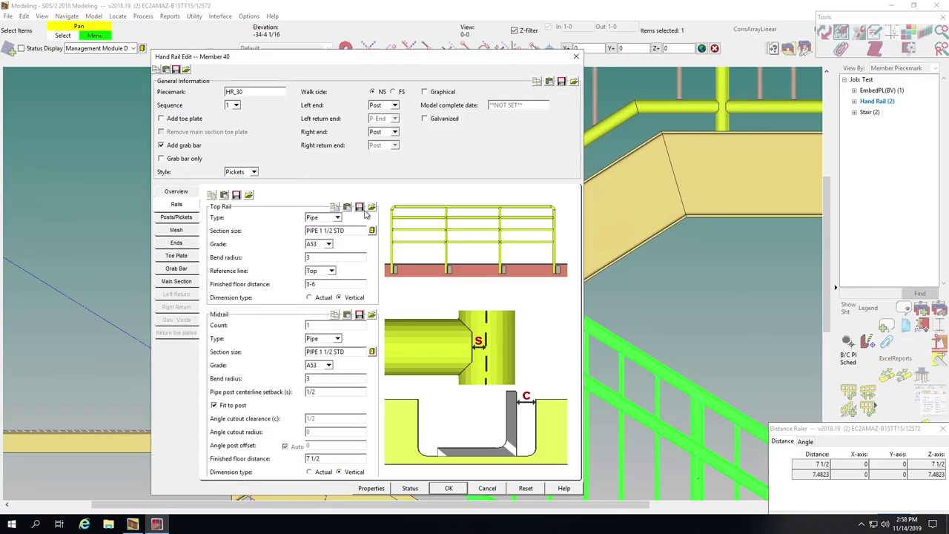
left_click(166, 269)
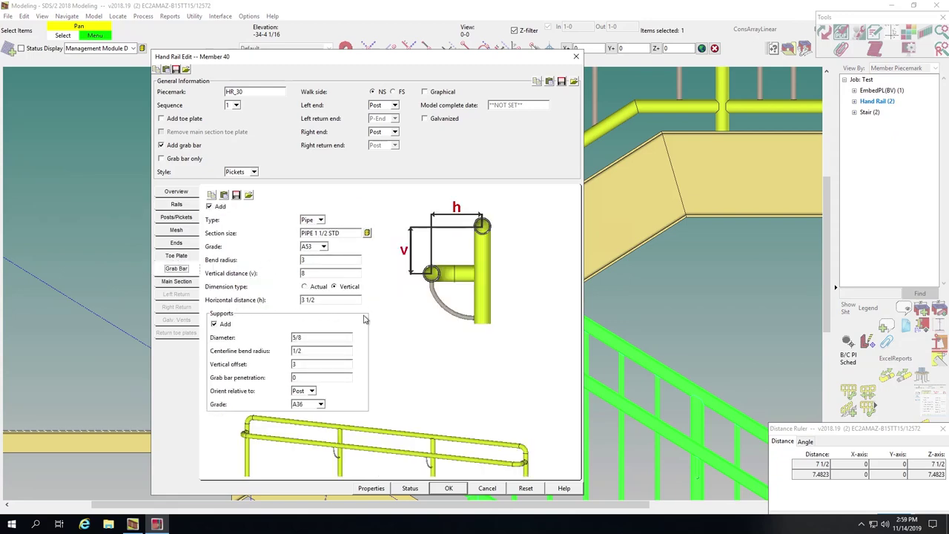
key("Escape")
left_click(179, 262)
Step: Add a vertical construction line offset -3 1/2 from the existing line through the lower flight's upper end post
scroll(179, 263, "down", 2)
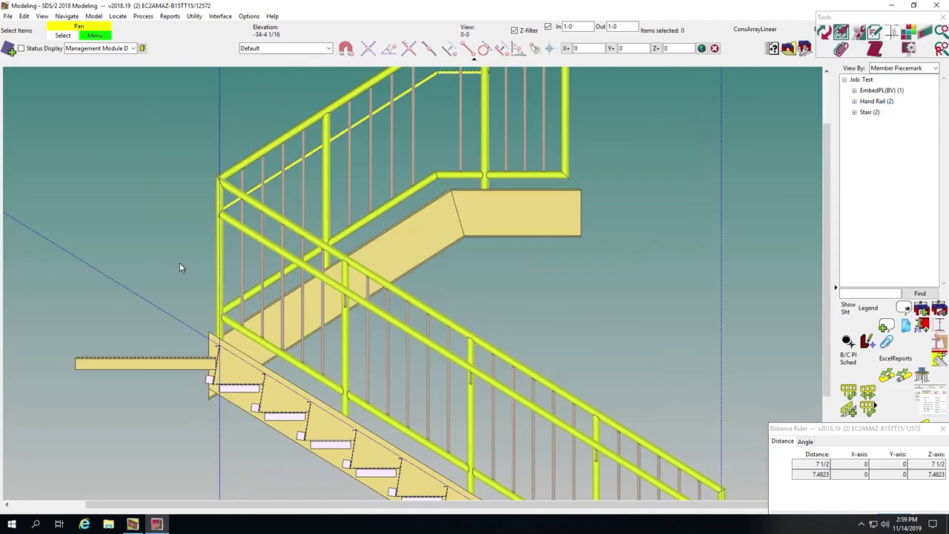
key("c")
left_click(217, 115)
type("-3 1/2")
key("Return")
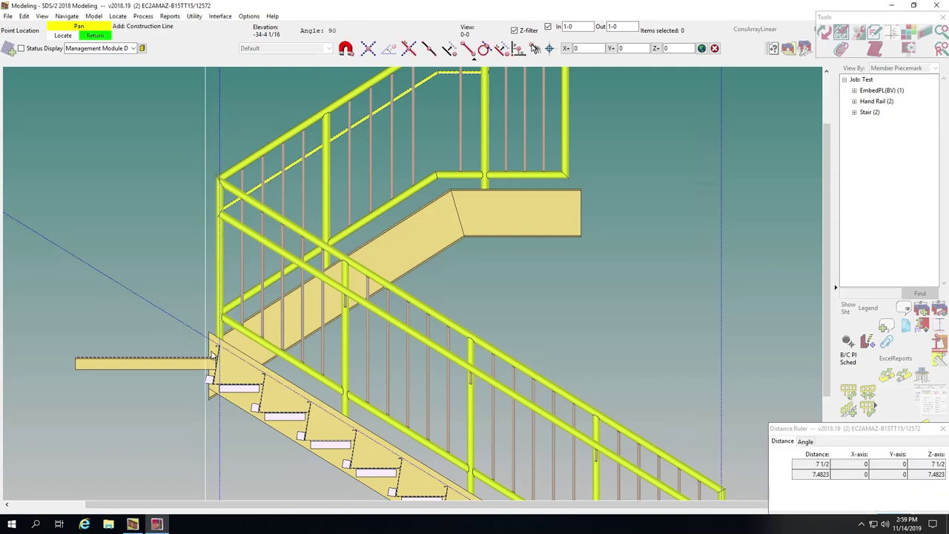
scroll(217, 360, "up", 3)
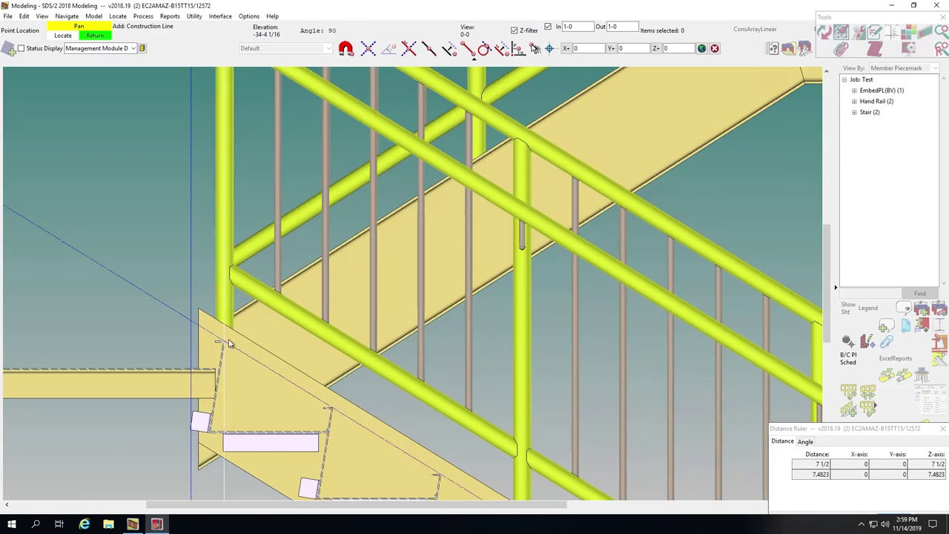
scroll(225, 344, "down", 3)
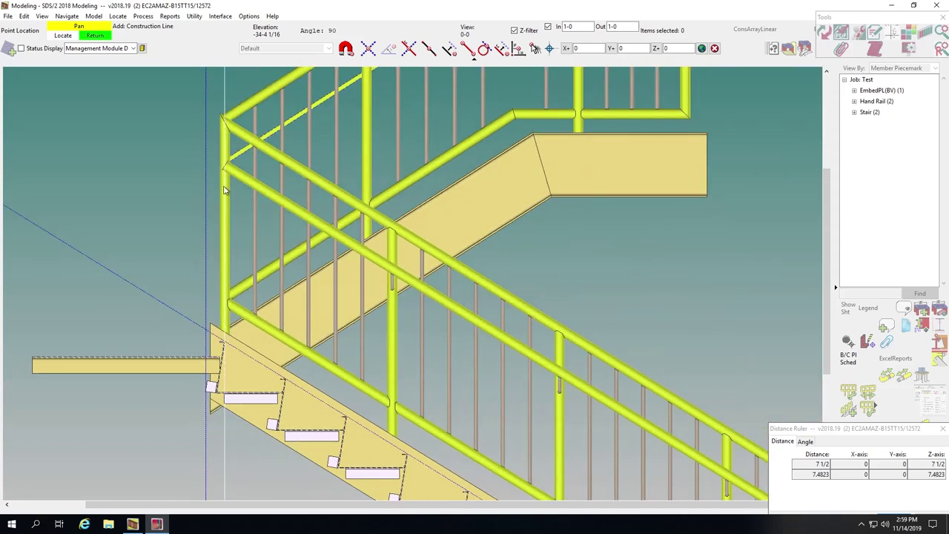
scroll(222, 144, "up", 5)
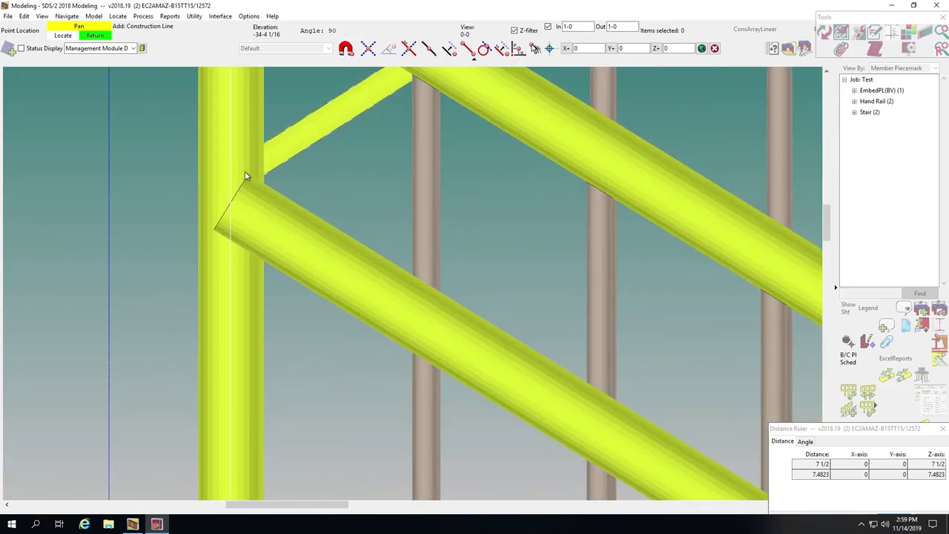
left_click(289, 212)
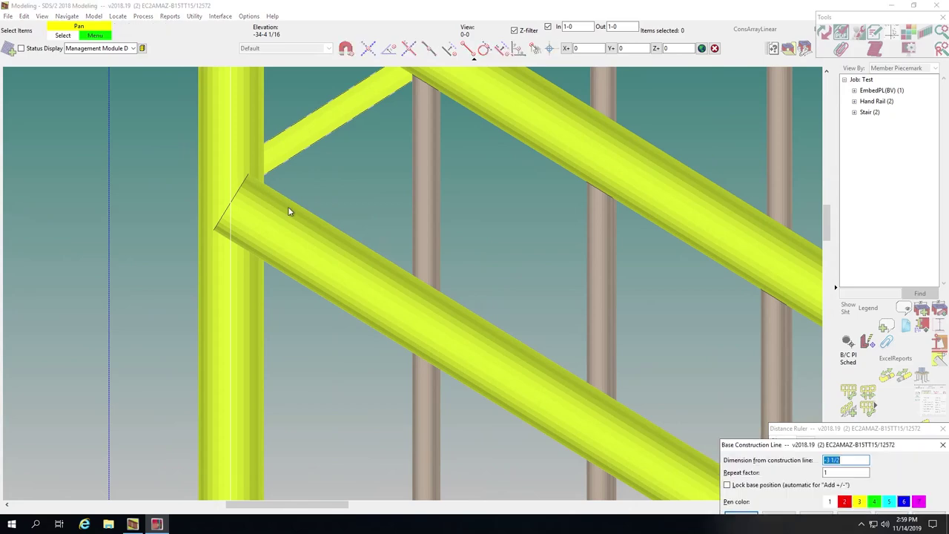
key("Return")
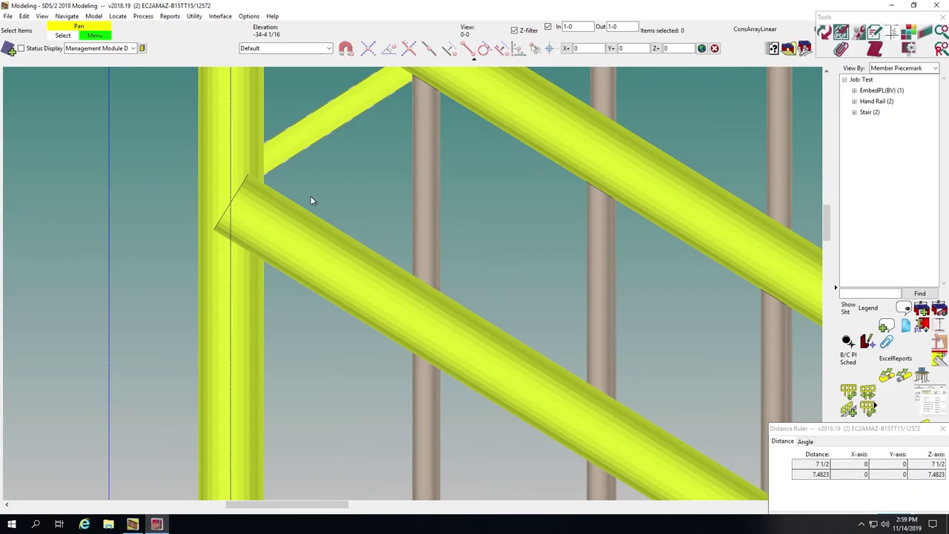
Step: Add construction lines along the lower flight's grab bar edges and measure from the post centre line to the bar's upper end corner
left_click(286, 217)
scroll(311, 178, "up", 2)
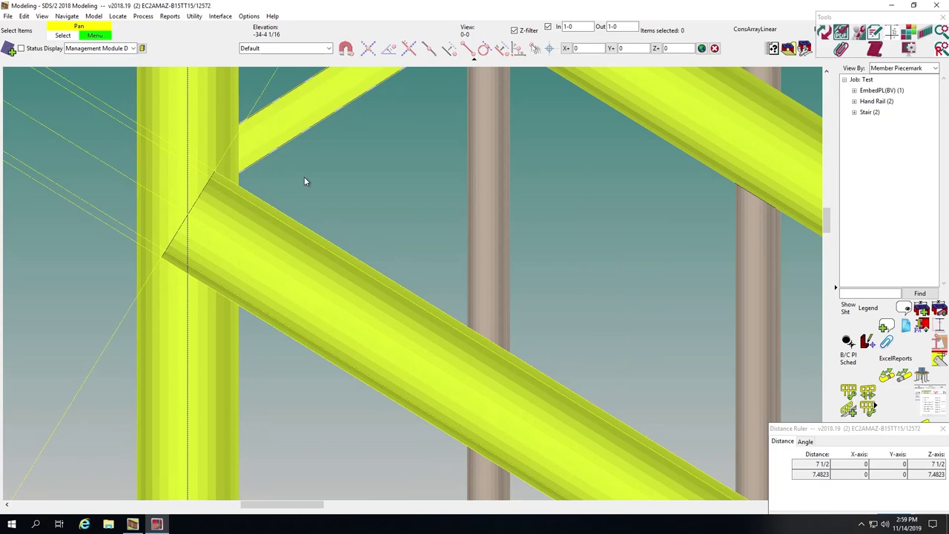
key("r")
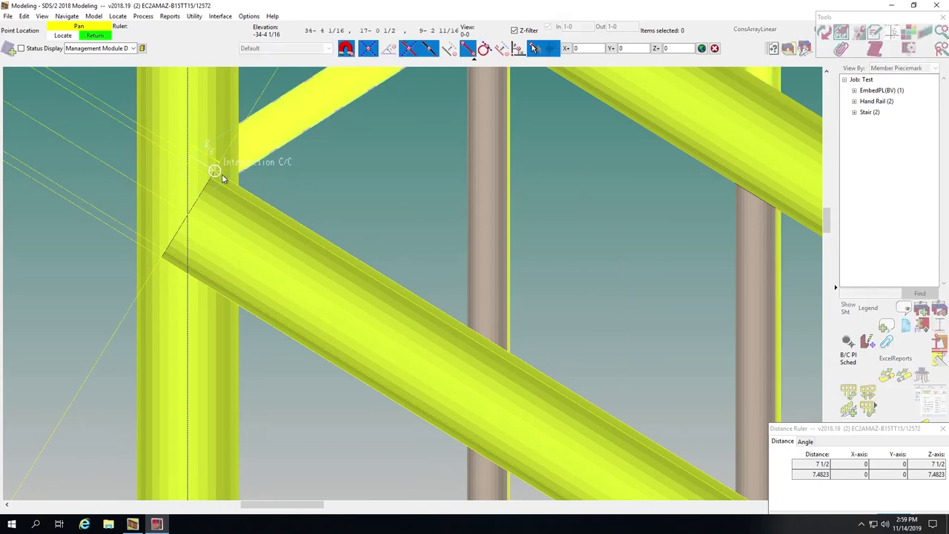
left_click(217, 170)
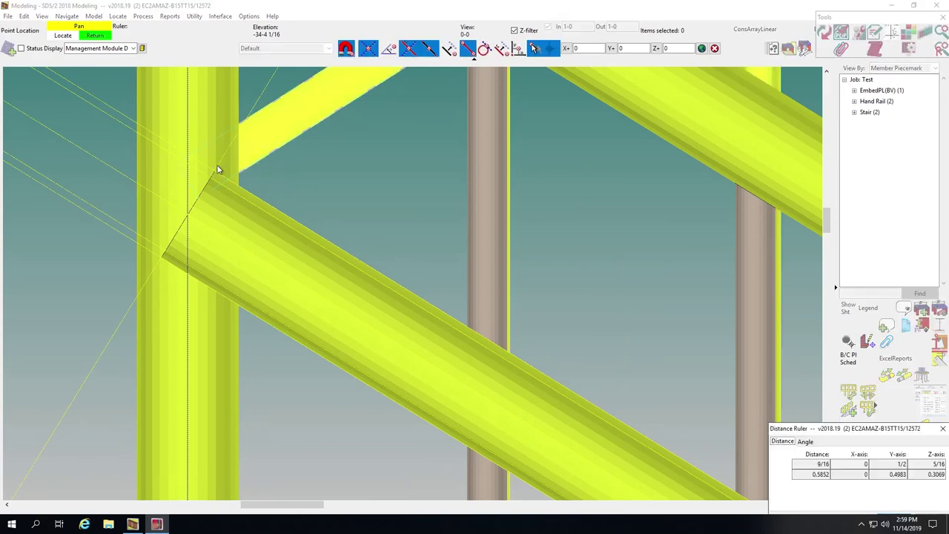
right_click(274, 158)
Step: Set the left-end grab bar setback of the lower flight's hand rail to -9/16 and inspect the extended end
scroll(273, 157, "down", 2)
scroll(356, 208, "down", 3)
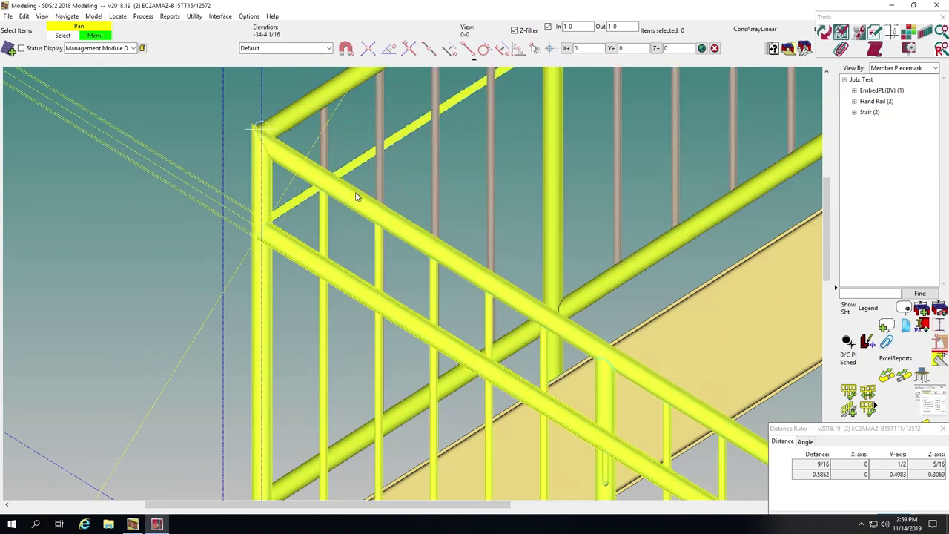
double_click(358, 197)
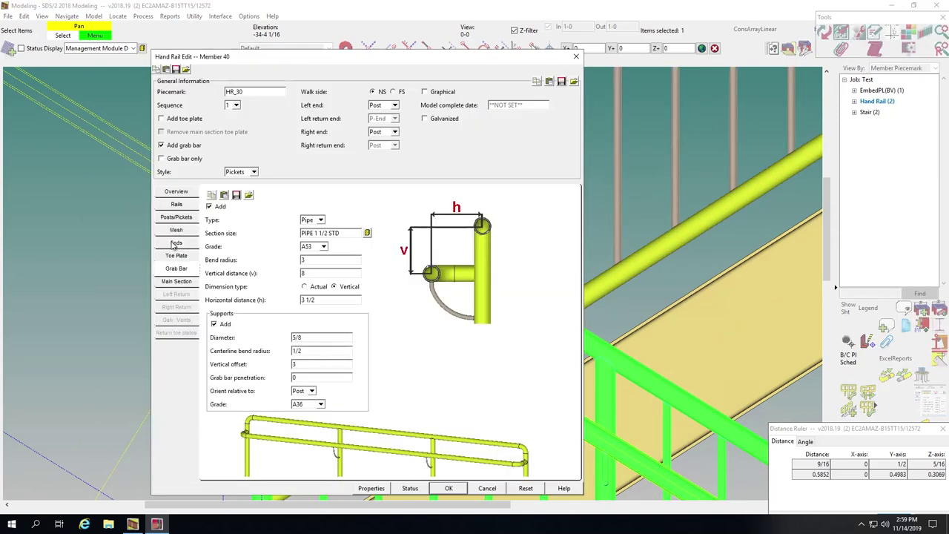
left_click(175, 243)
left_click(323, 295)
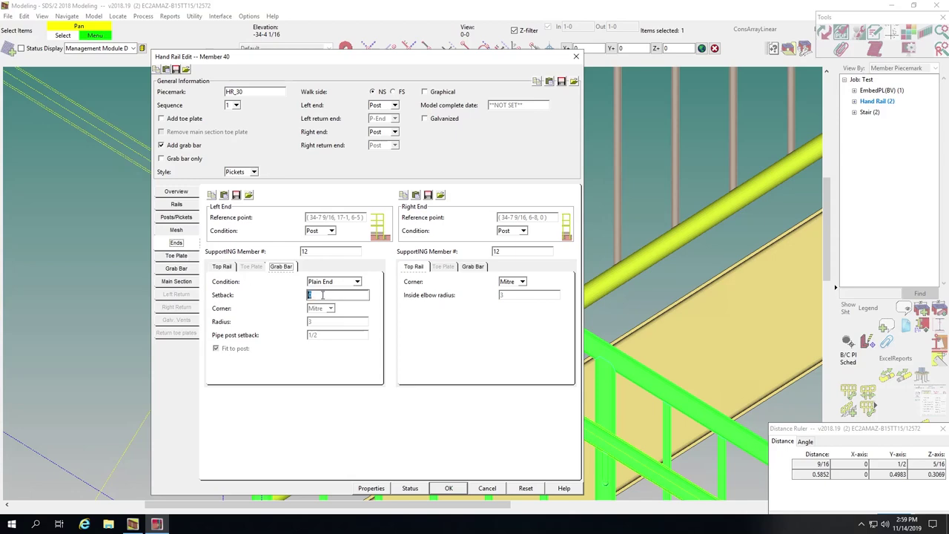
type("-9/16")
left_click(448, 488)
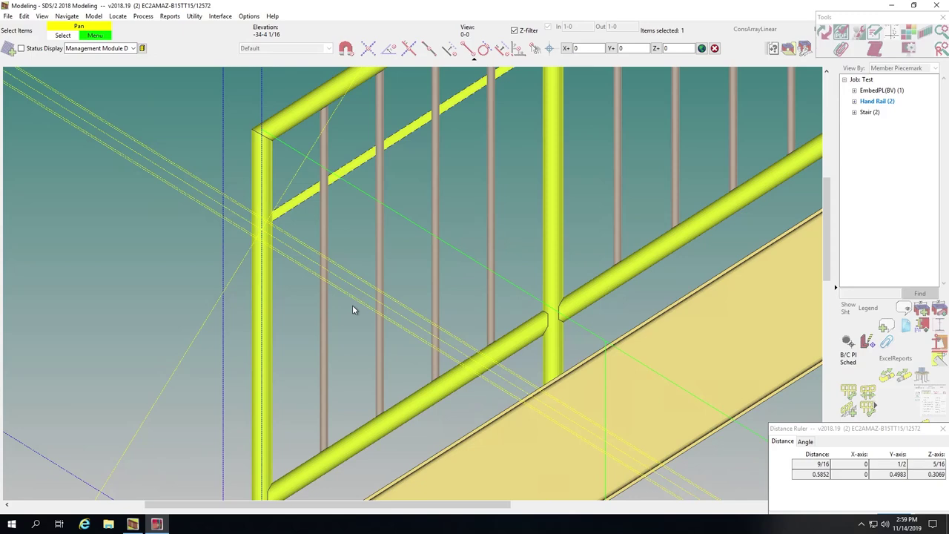
scroll(263, 253, "up", 5)
scroll(269, 258, "down", 5)
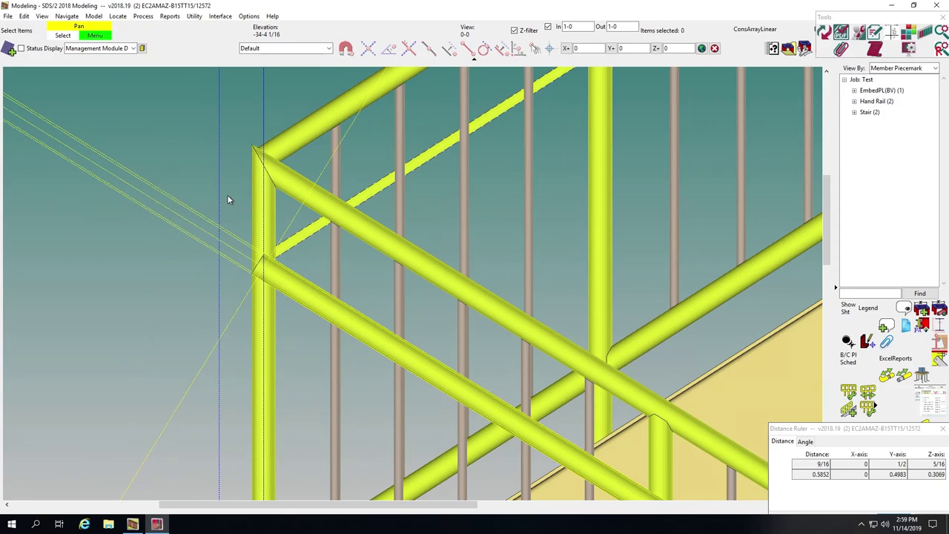
scroll(249, 252, "up", 2)
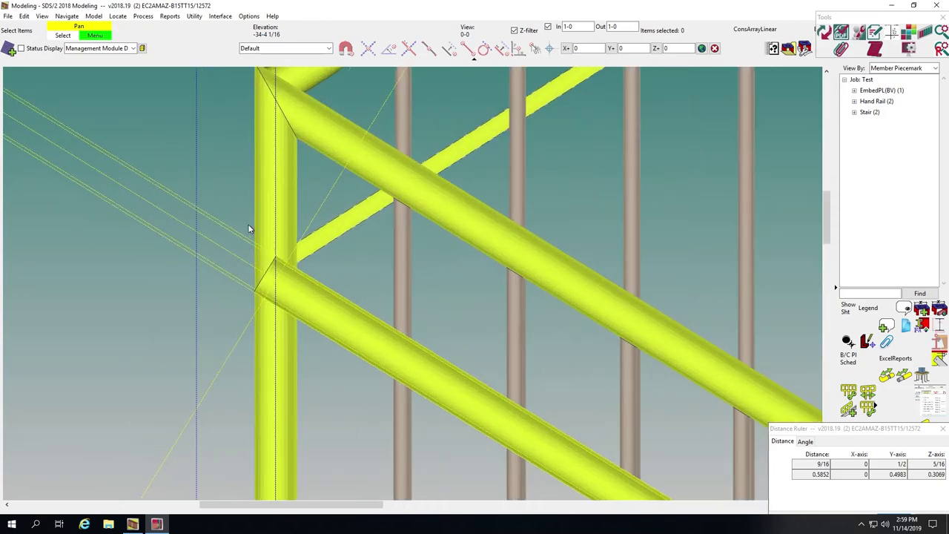
Step: Add a construction line at offset 0 from the upper stair's sloped member line
scroll(250, 230, "down", 3)
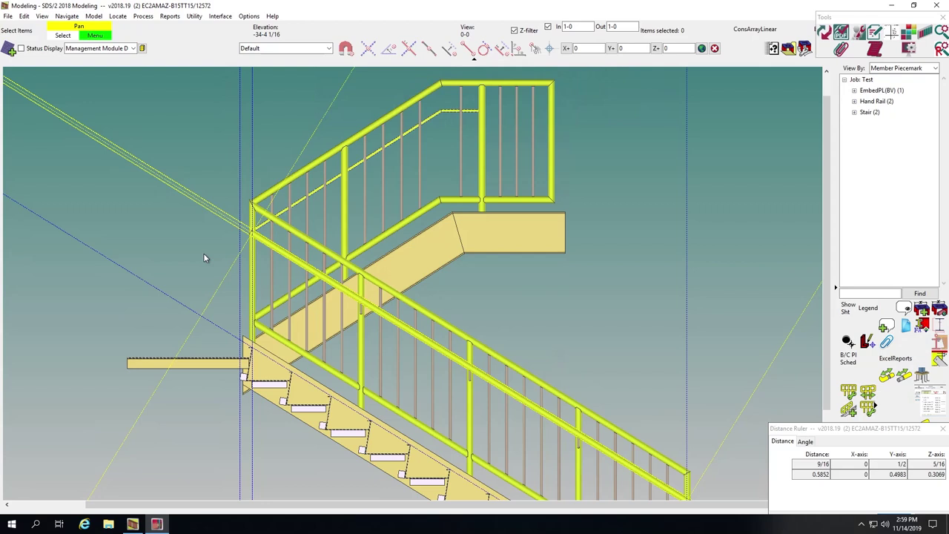
key("c")
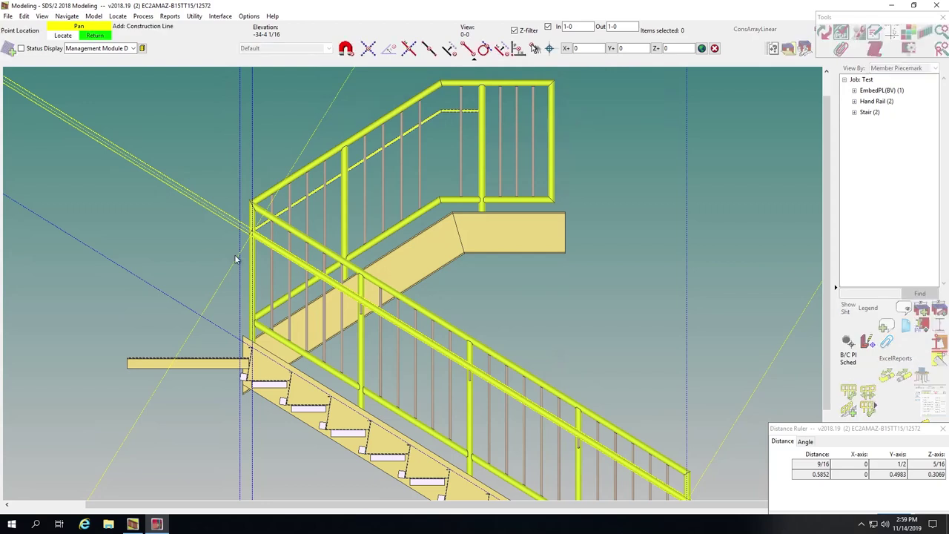
left_click(321, 308)
type("0")
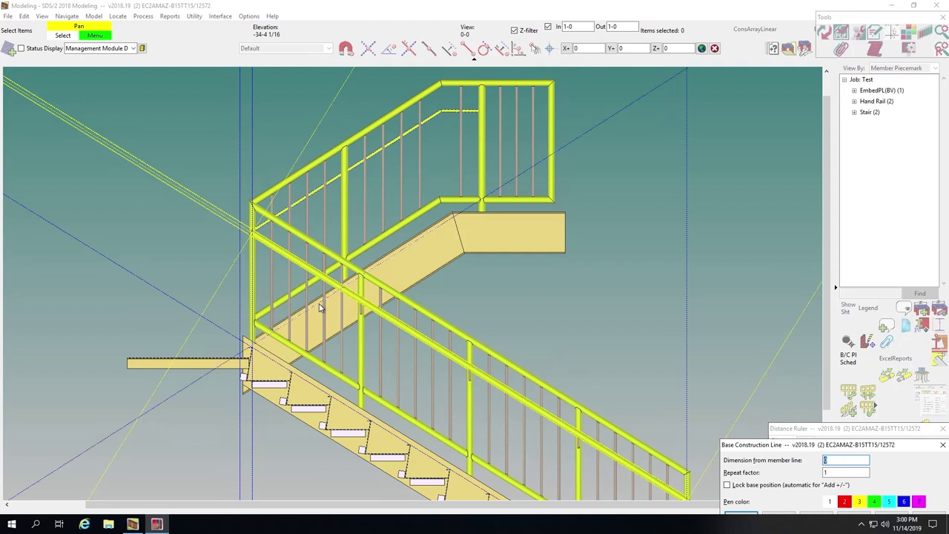
key("Return")
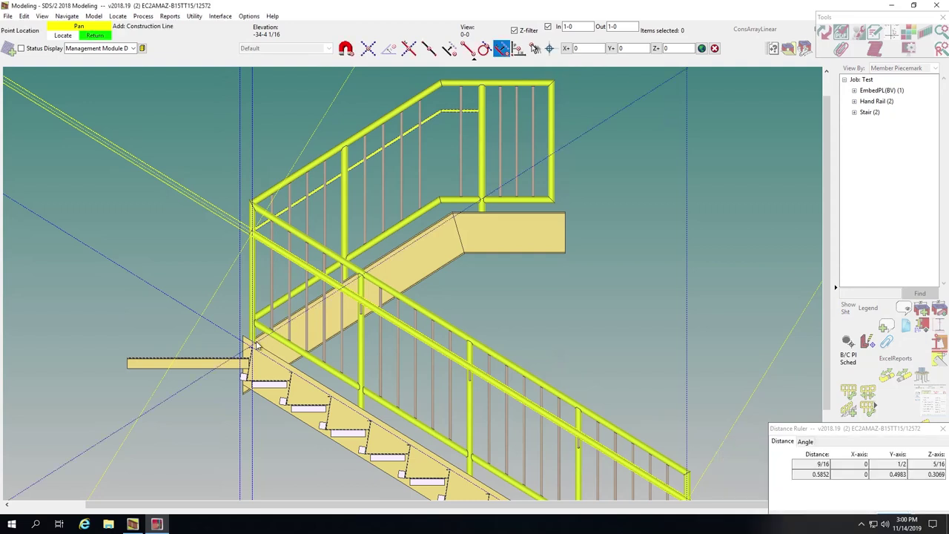
right_click(493, 290)
Step: Display the stairs and hand rails as transparent solids and set the section view's In depth to 2-0
key("ctrl+t")
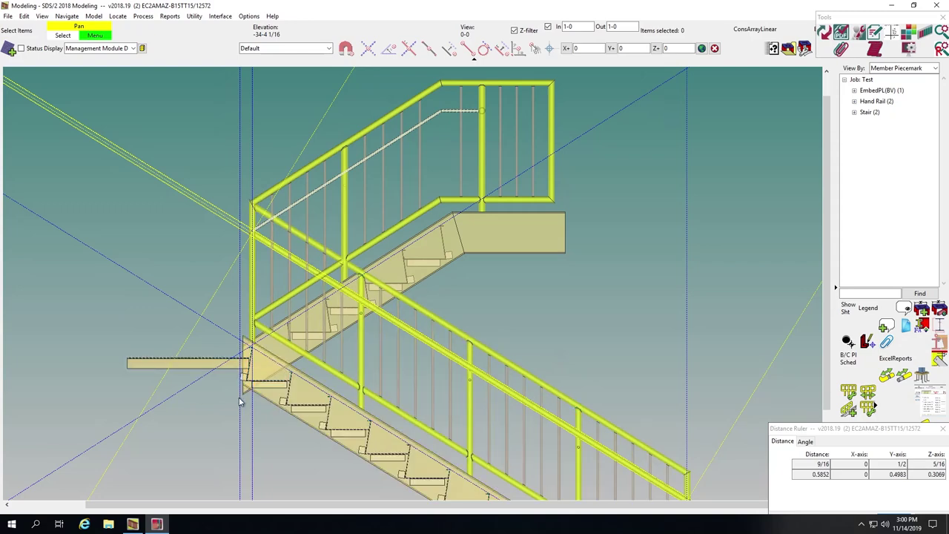
scroll(244, 385, "up", 3)
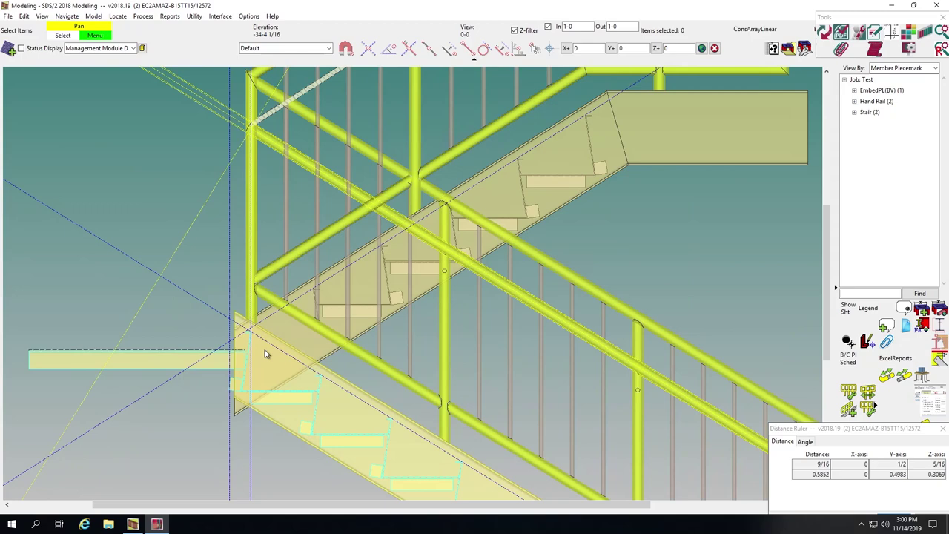
scroll(265, 353, "up", 1)
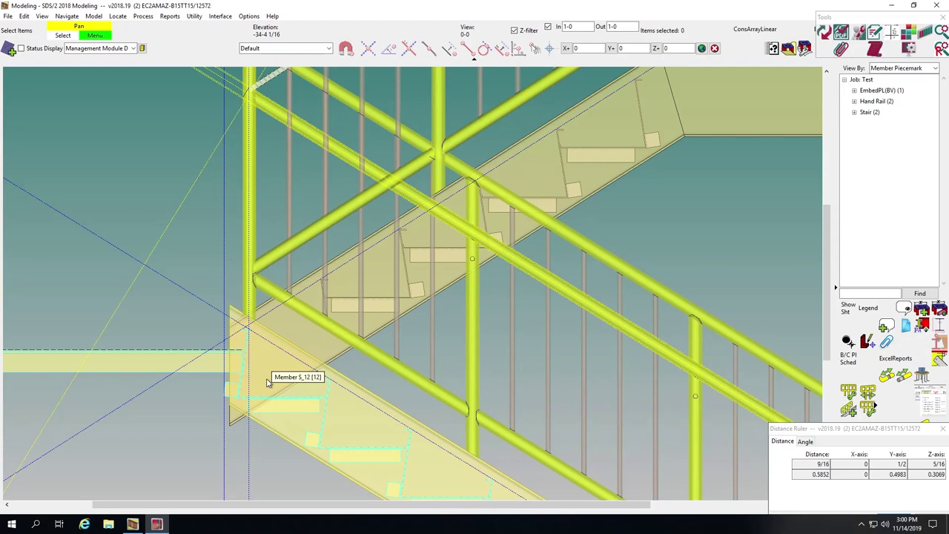
scroll(268, 383, "down", 1)
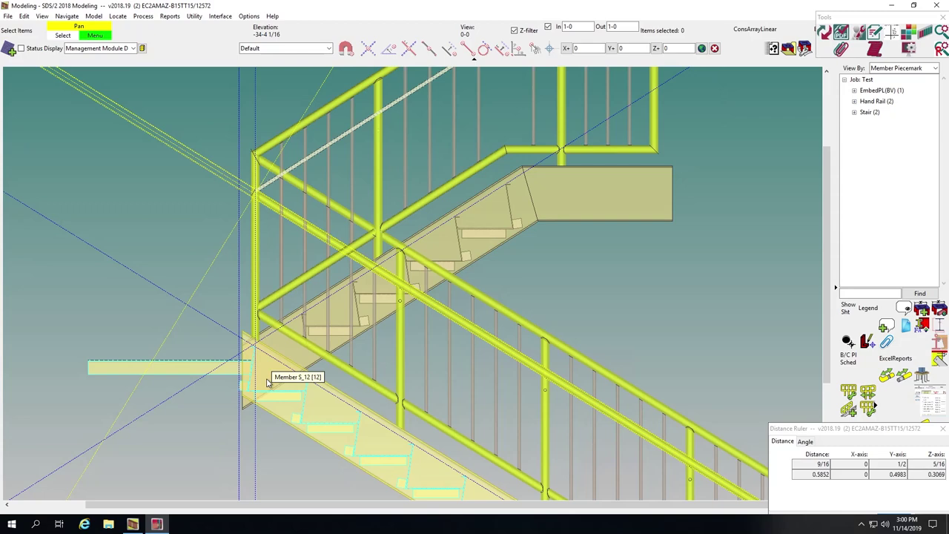
scroll(263, 382, "down", 1)
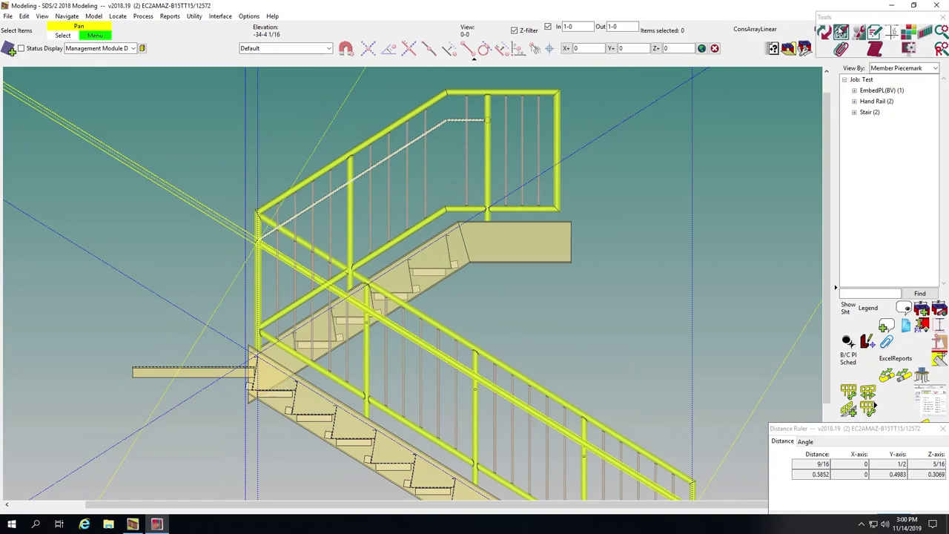
double_click(568, 27)
type("2-0")
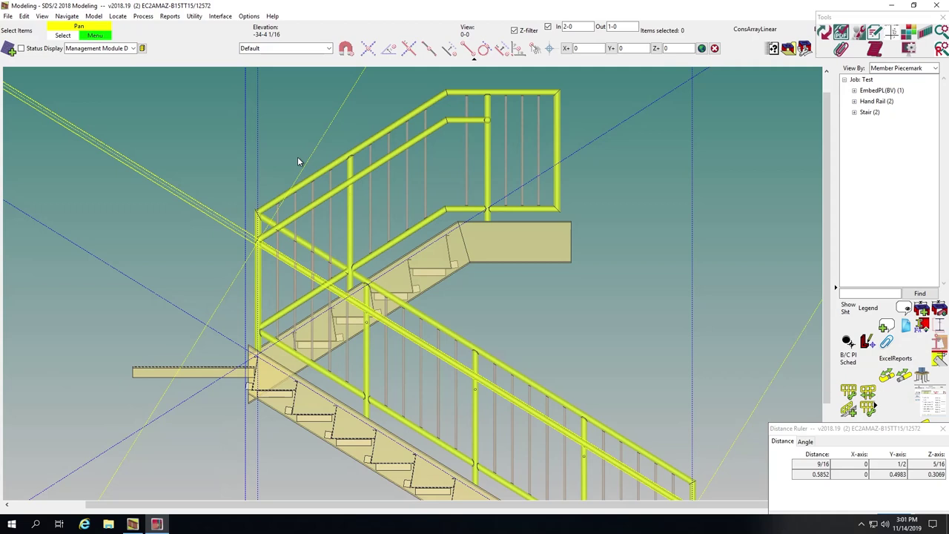
Step: Move the upper stair together with its hand rail horizontally towards the landing and inspect its new position over the lower flight
left_click(362, 148)
left_click(491, 256)
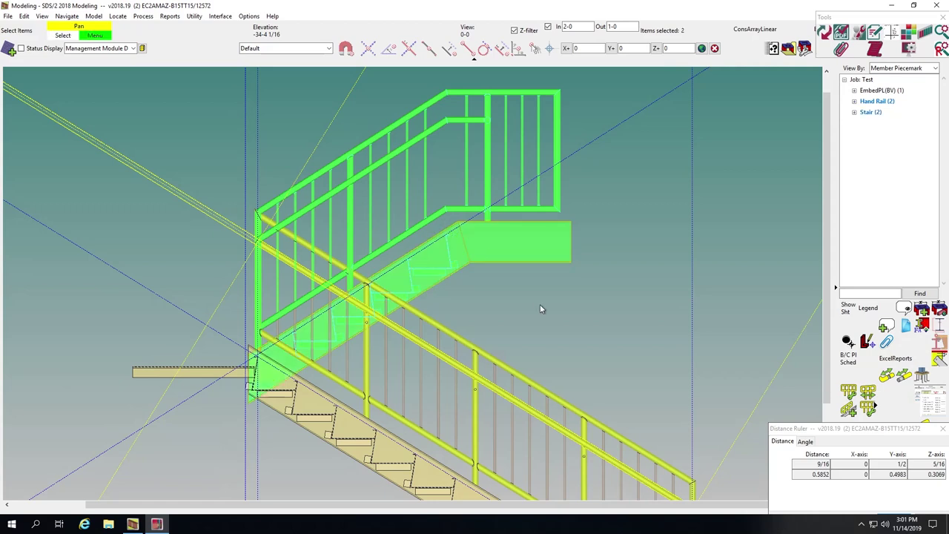
right_click(540, 304)
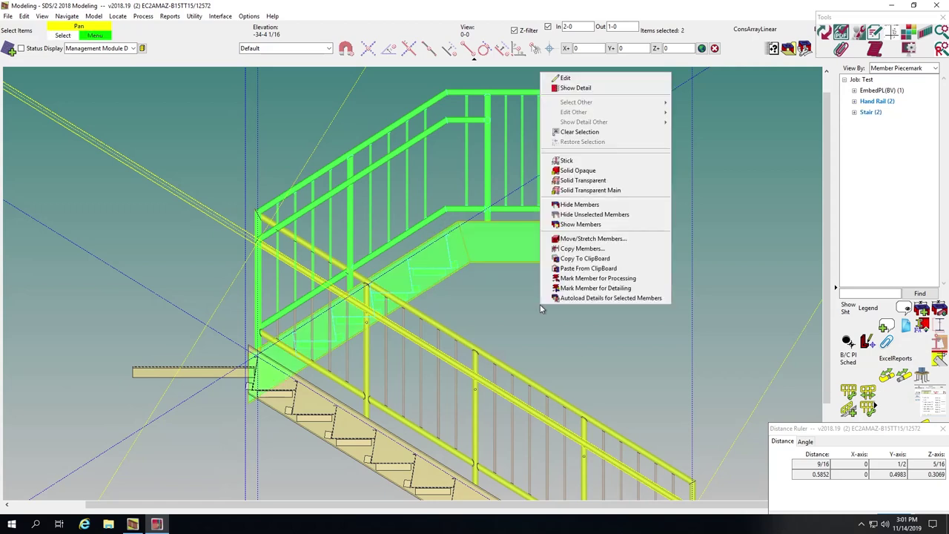
left_click(596, 238)
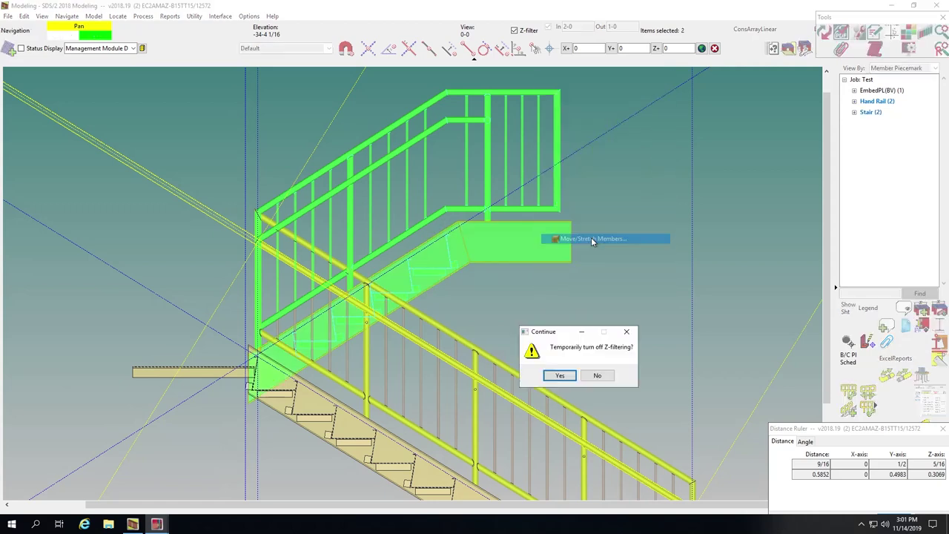
left_click(237, 134)
left_click(176, 134)
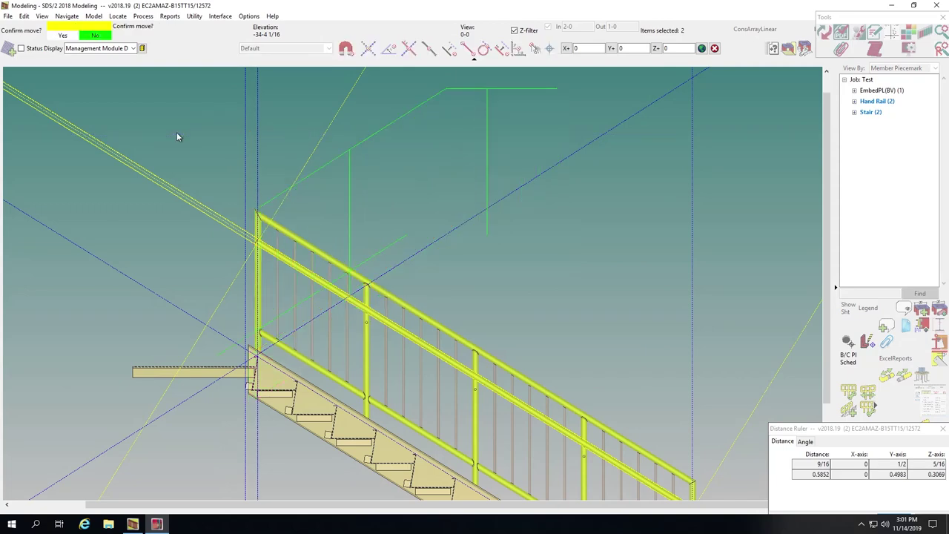
middle_click(177, 137)
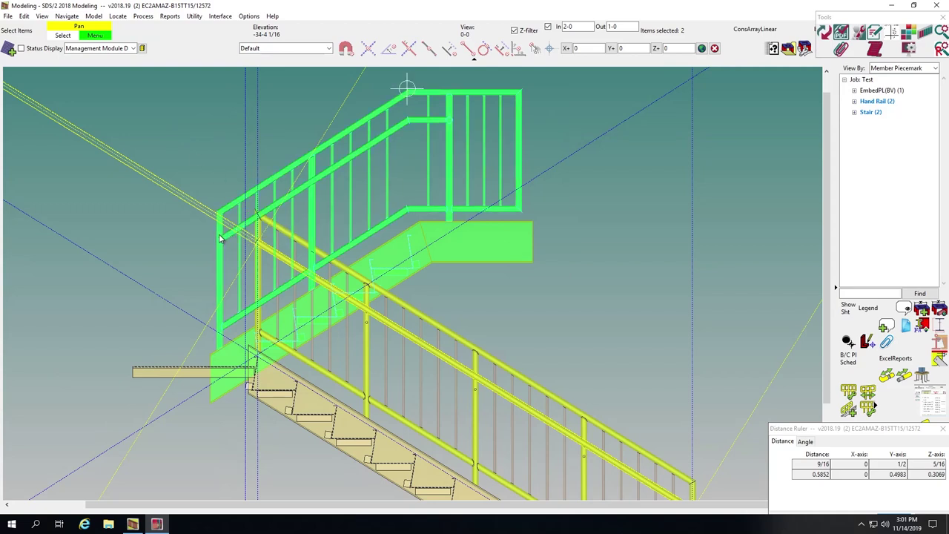
scroll(261, 371, "up", 3)
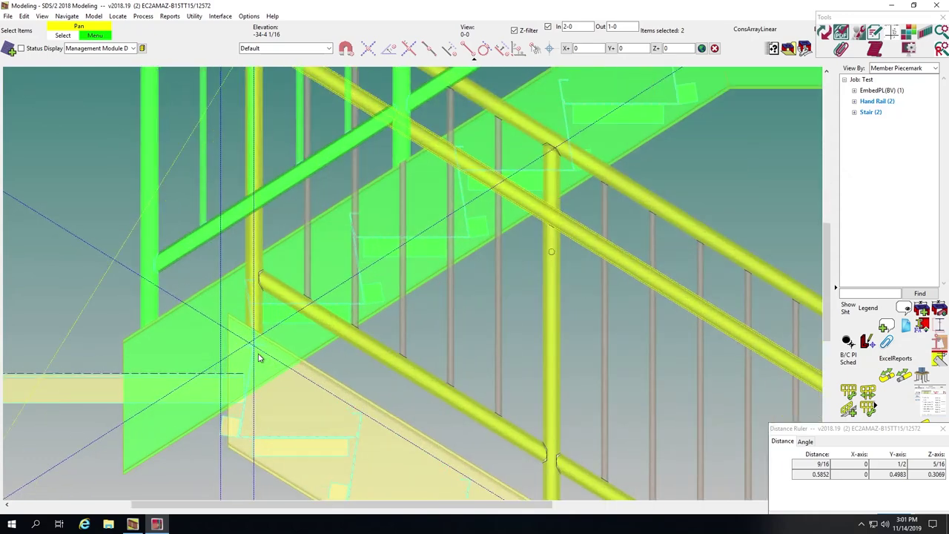
scroll(259, 358, "down", 2)
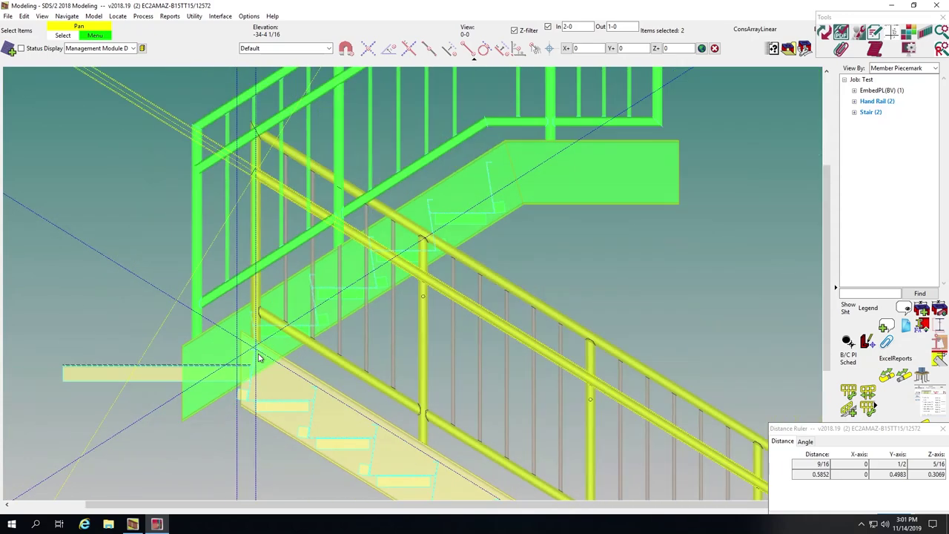
Step: Move the upper stair and its hand rail horizontally so the rail's end post lines up with the lower rail's end post
scroll(256, 354, "down", 2)
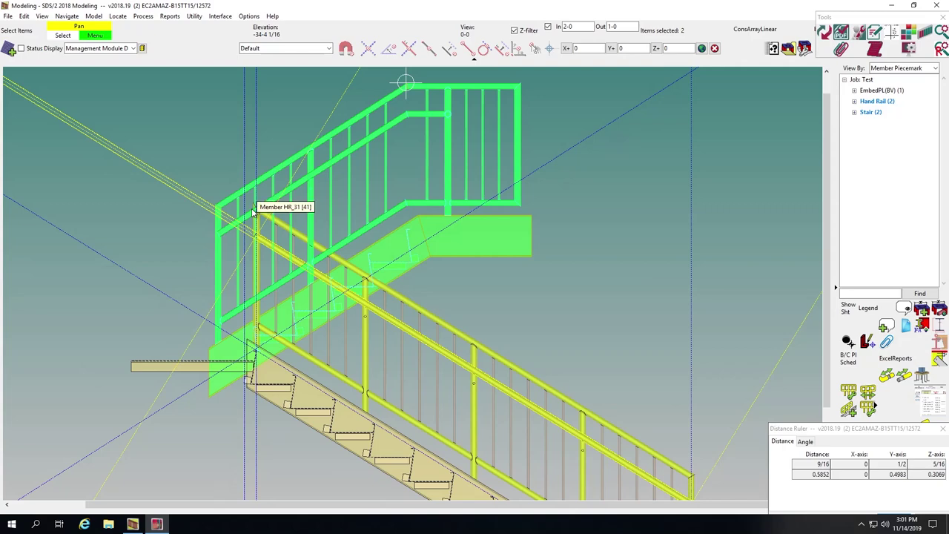
scroll(250, 237, "up", 2)
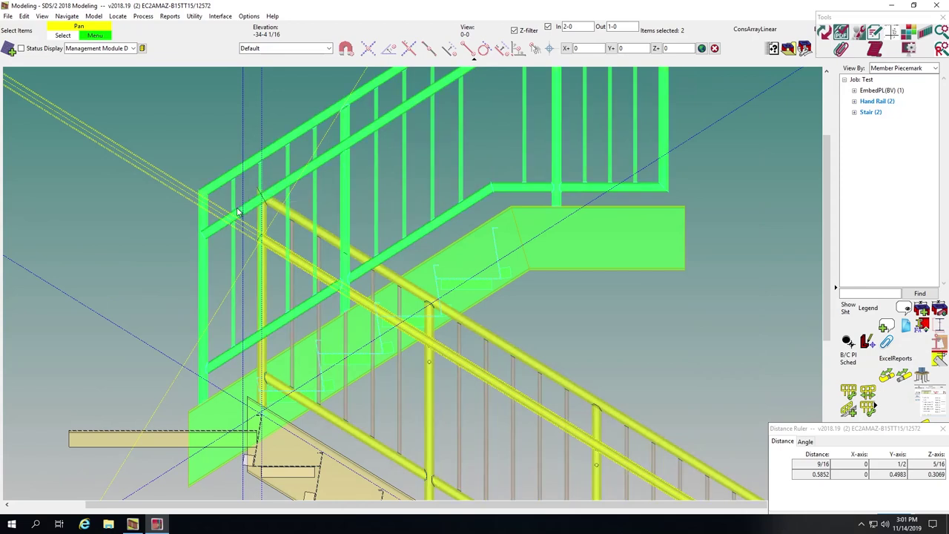
scroll(237, 213, "down", 2)
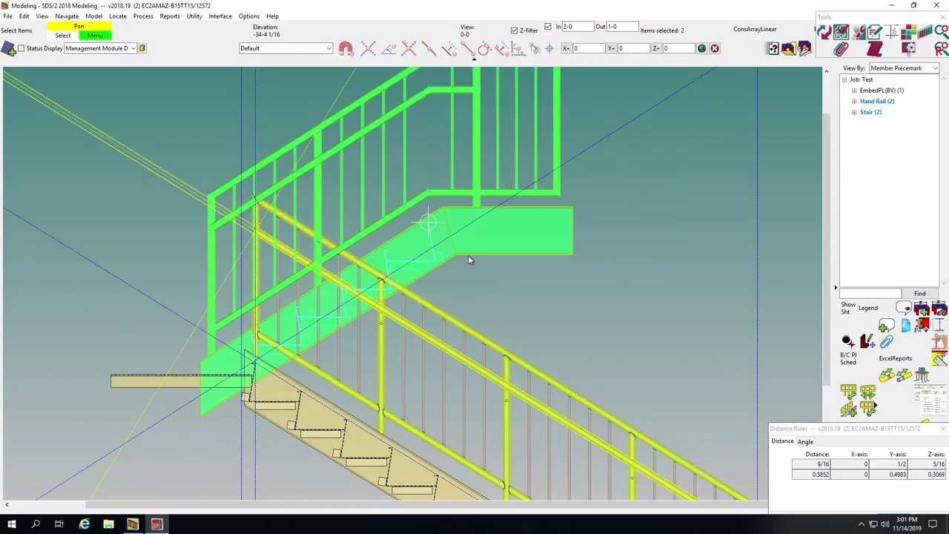
left_click(441, 235)
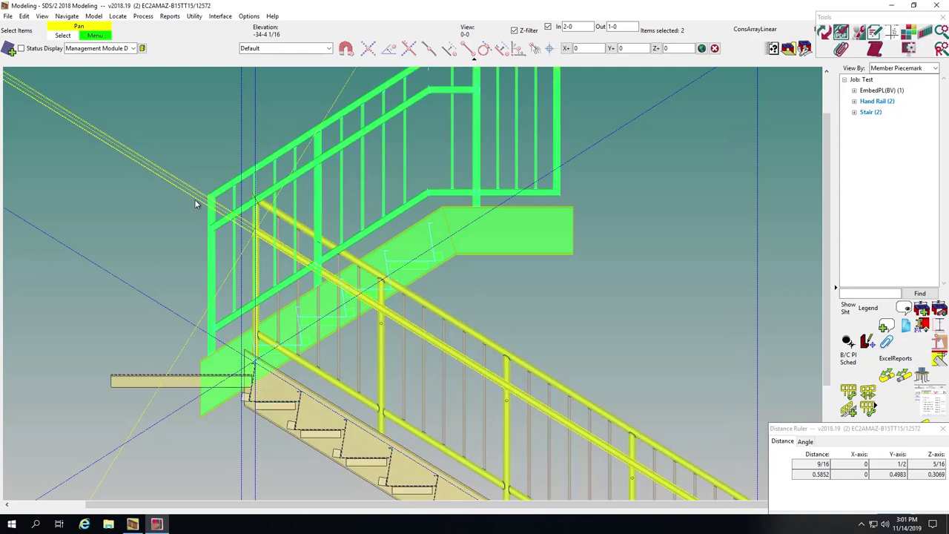
scroll(196, 200, "up", 2)
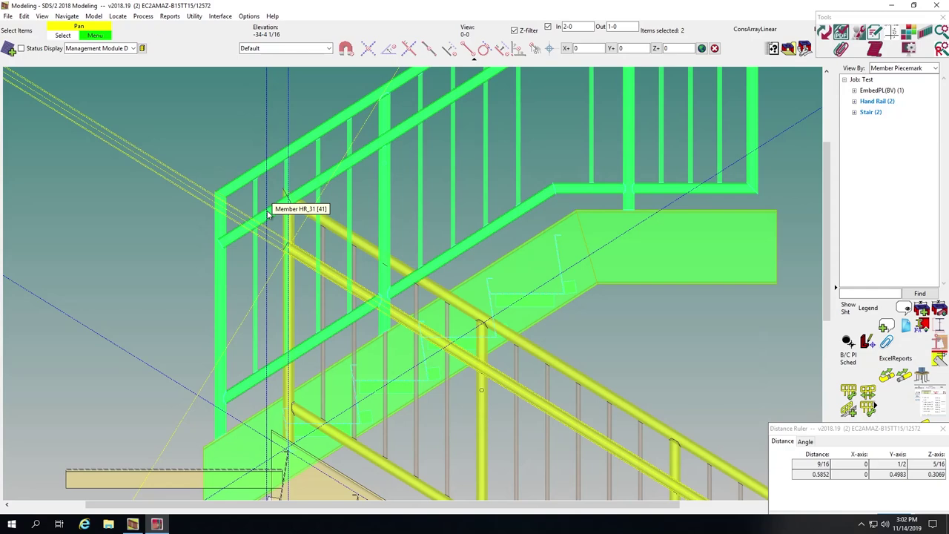
scroll(150, 270, "down", 5)
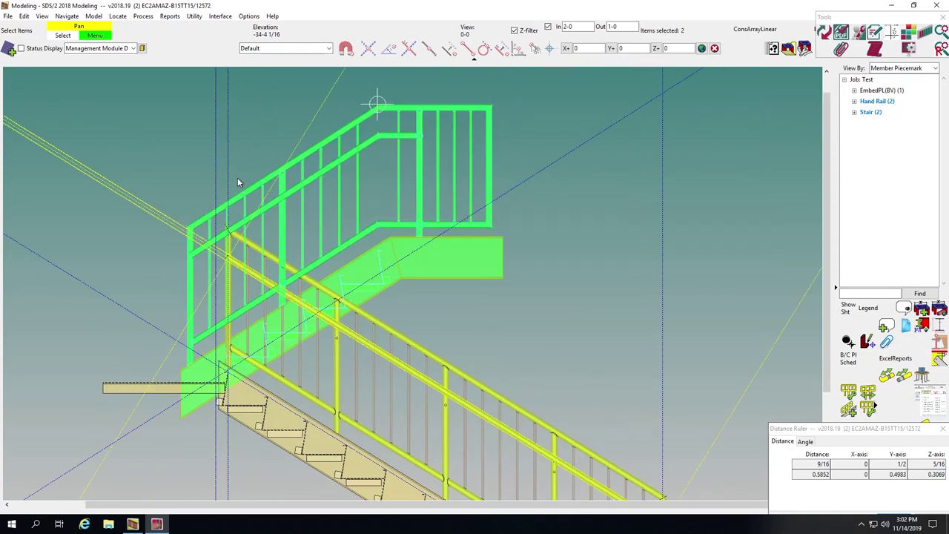
right_click(239, 135)
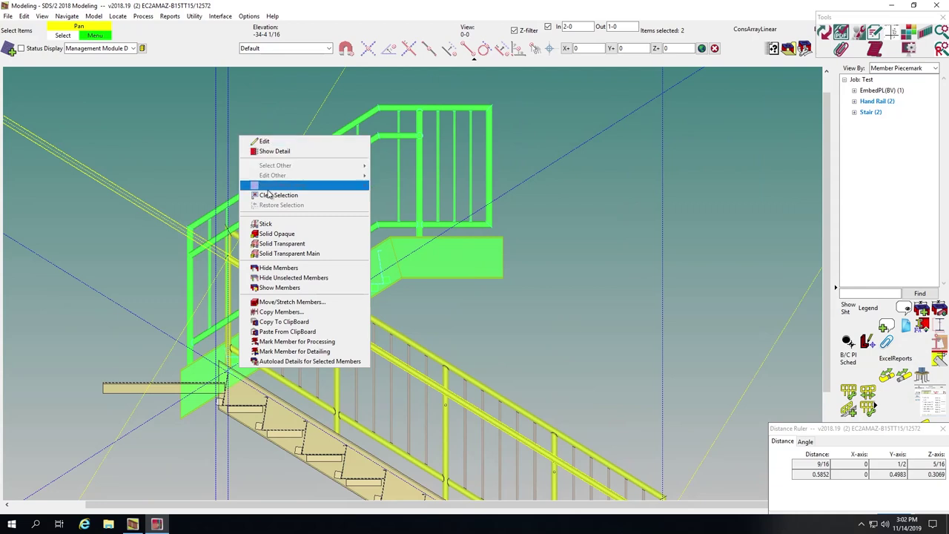
left_click(297, 302)
key("Return")
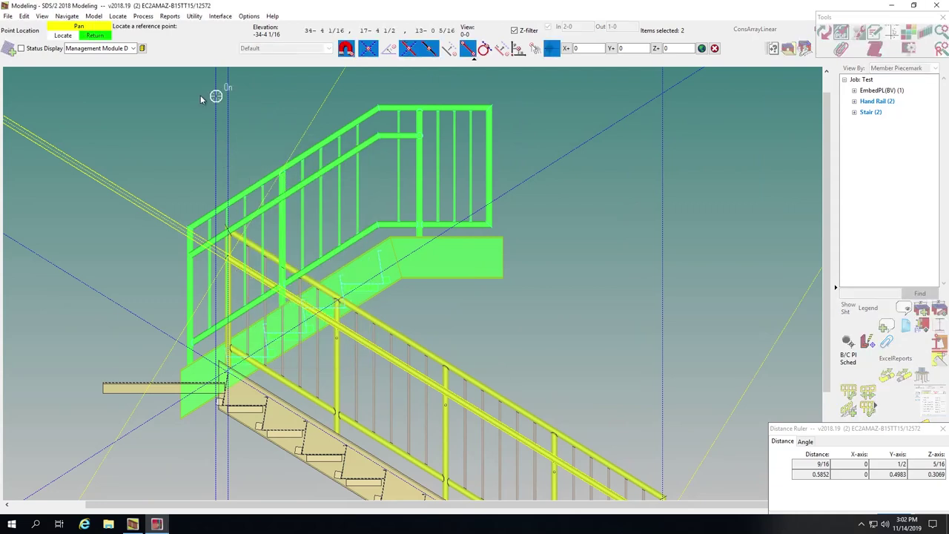
left_click(228, 94)
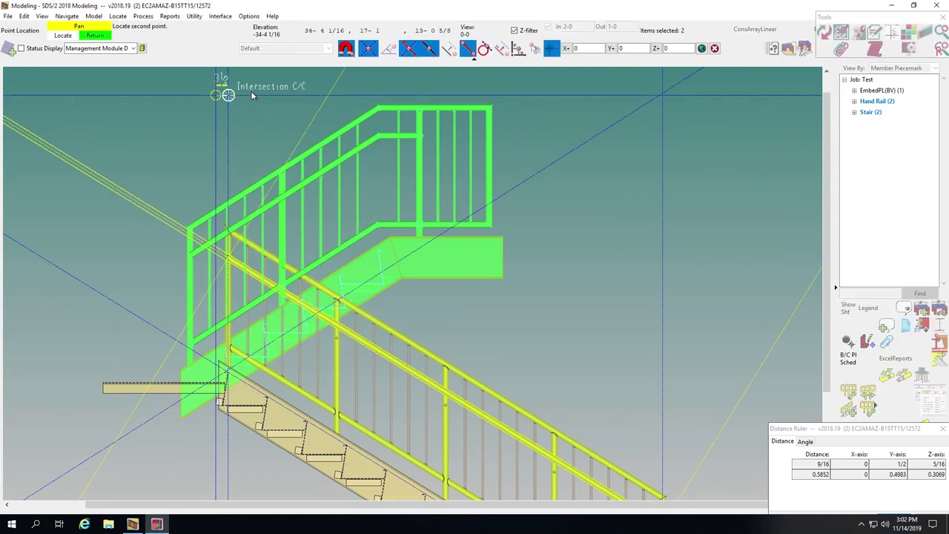
left_click(254, 95)
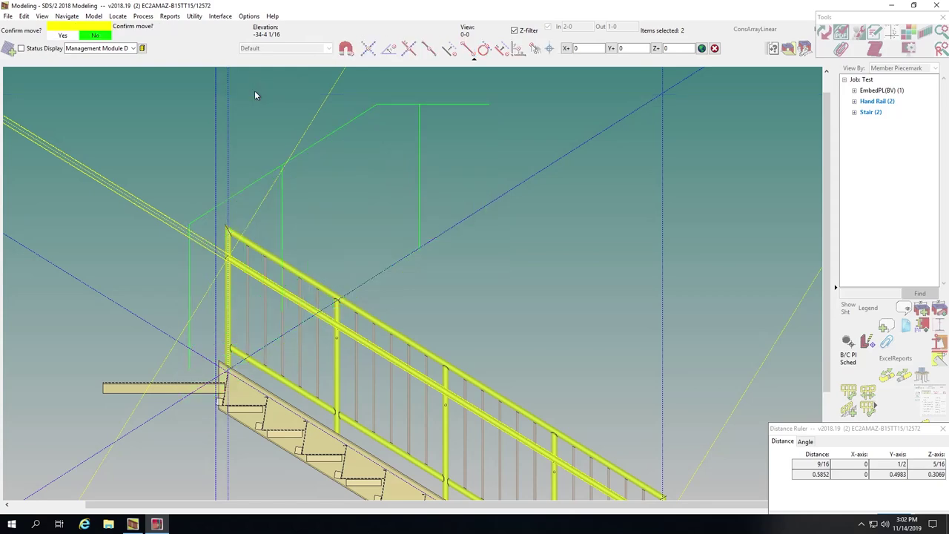
left_click(260, 103)
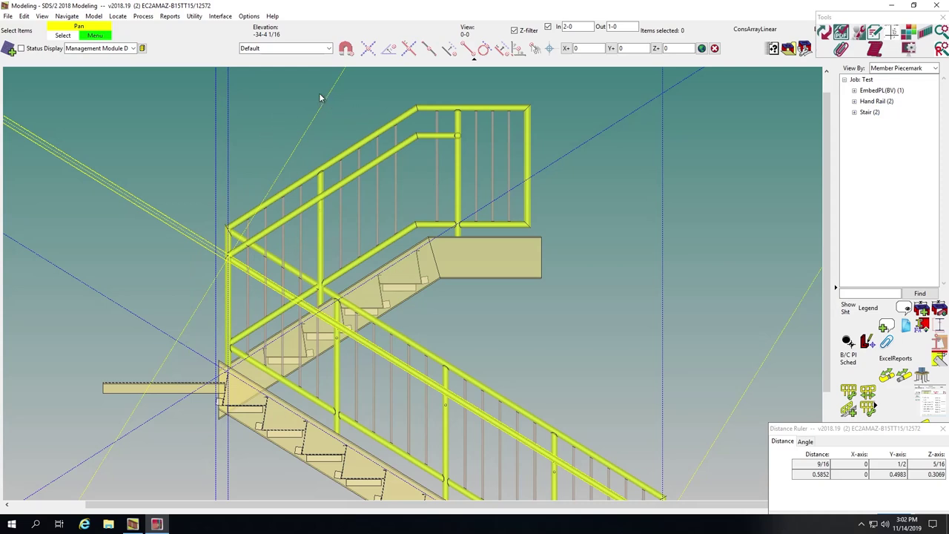
scroll(320, 97, "down", 3)
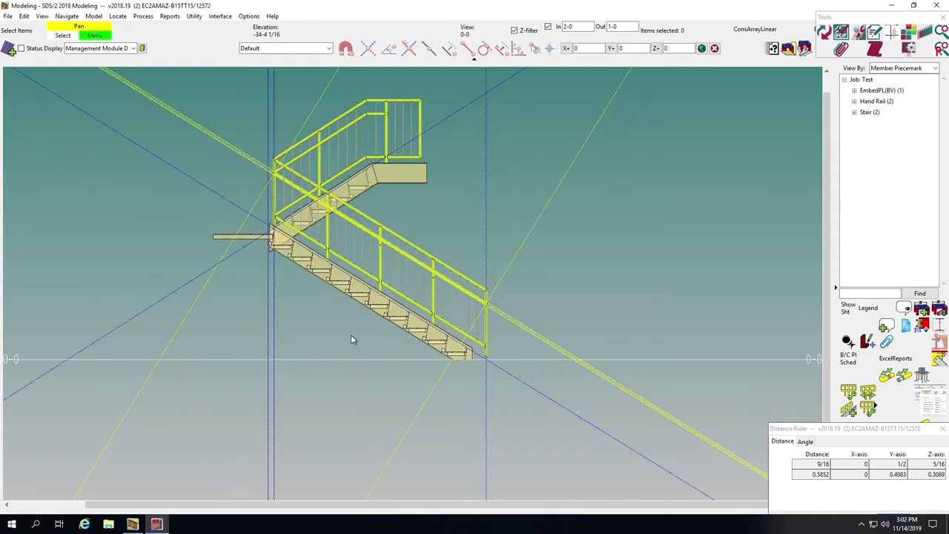
left_click_drag(351, 329, 163, 101)
right_click(163, 102)
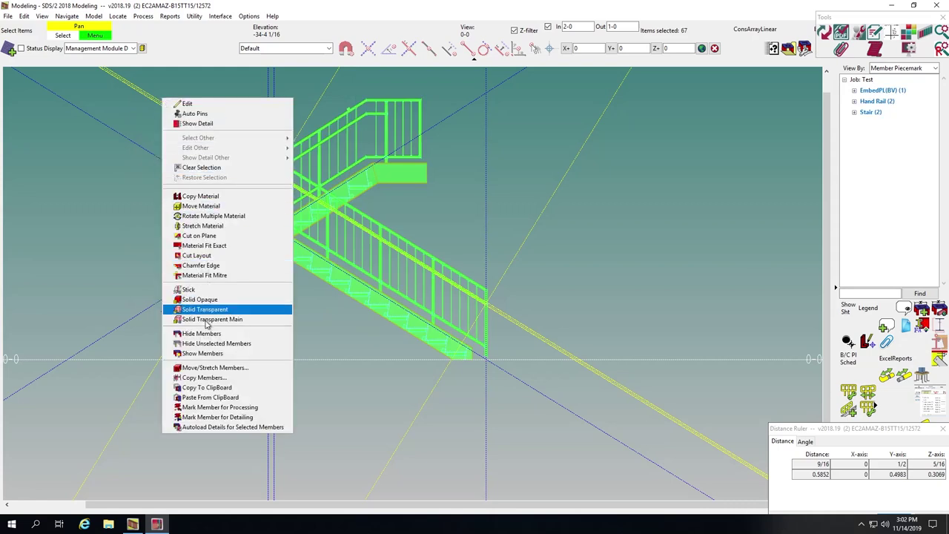
left_click(204, 377)
key("Tab")
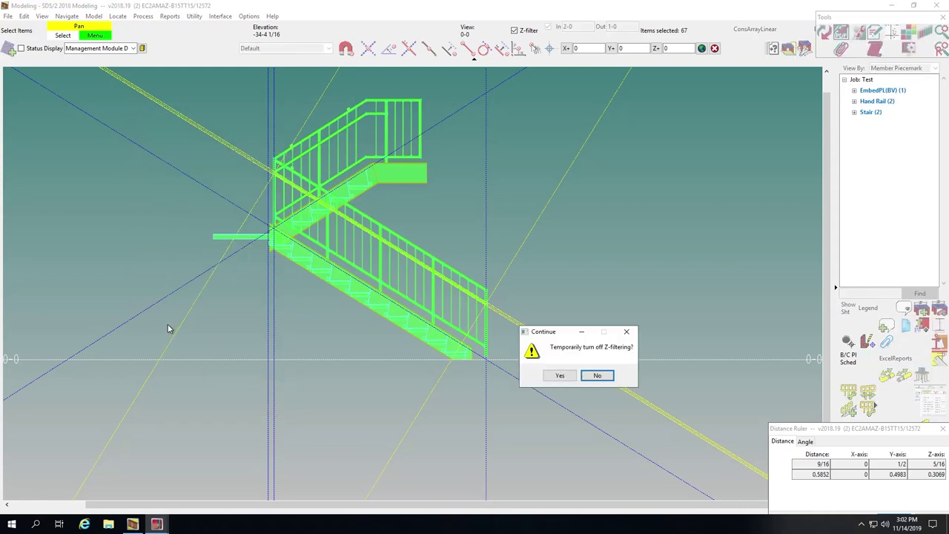
key("Return")
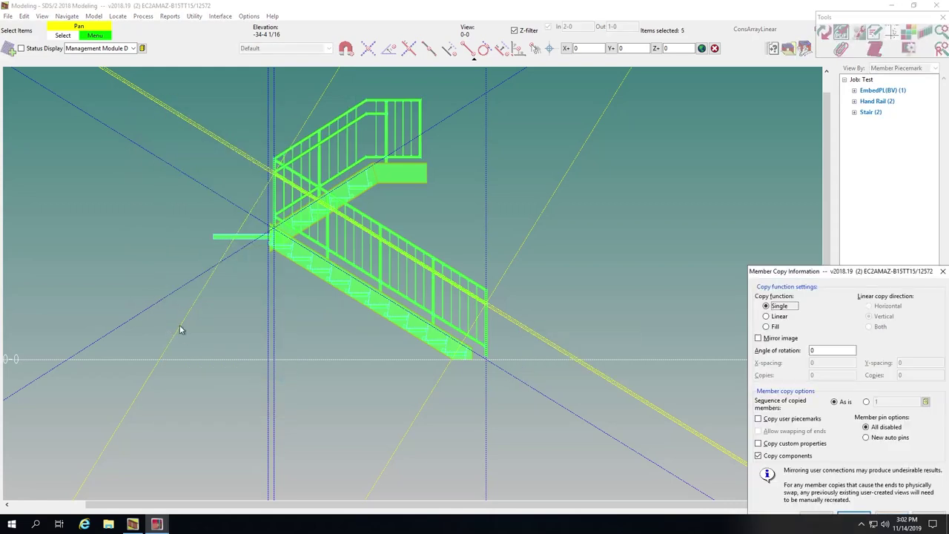
key("Return")
left_click(274, 359)
scroll(252, 357, "down", 3)
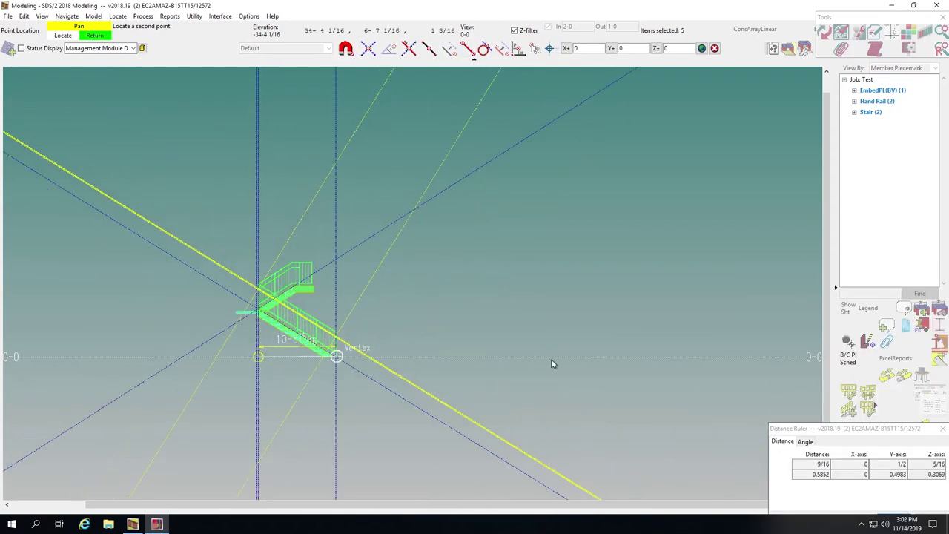
type("30")
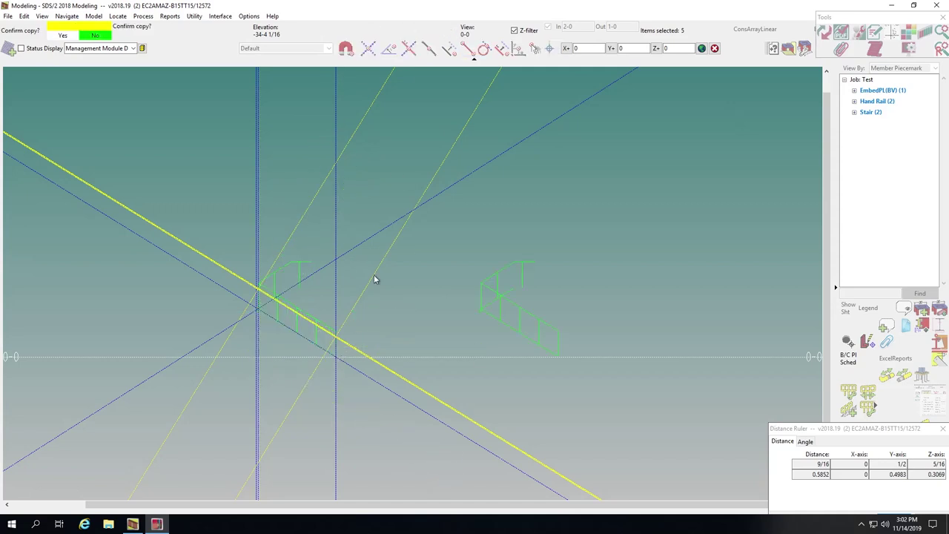
right_click(404, 229)
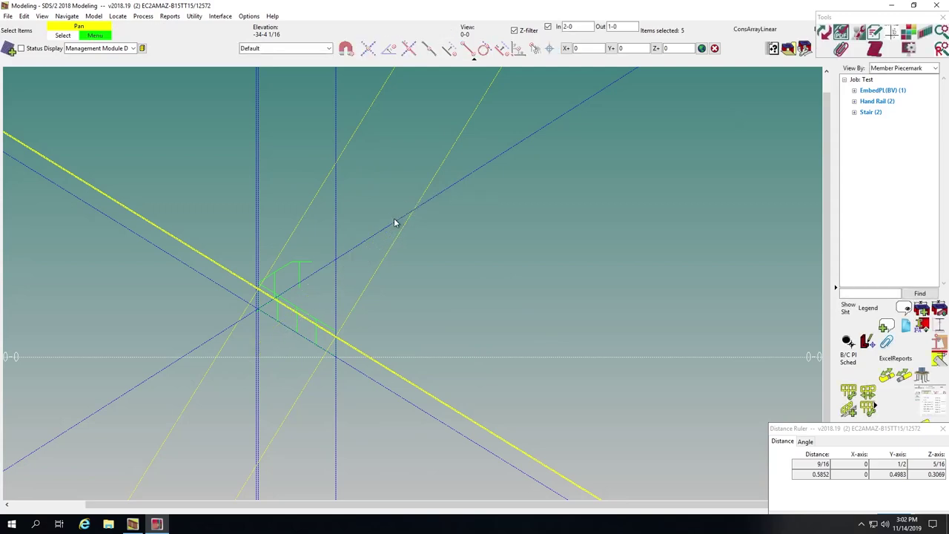
Step: Add a horizontal construction line through the upper corner of the lower rail's grab bar end at the landing post
scroll(241, 300, "up", 6)
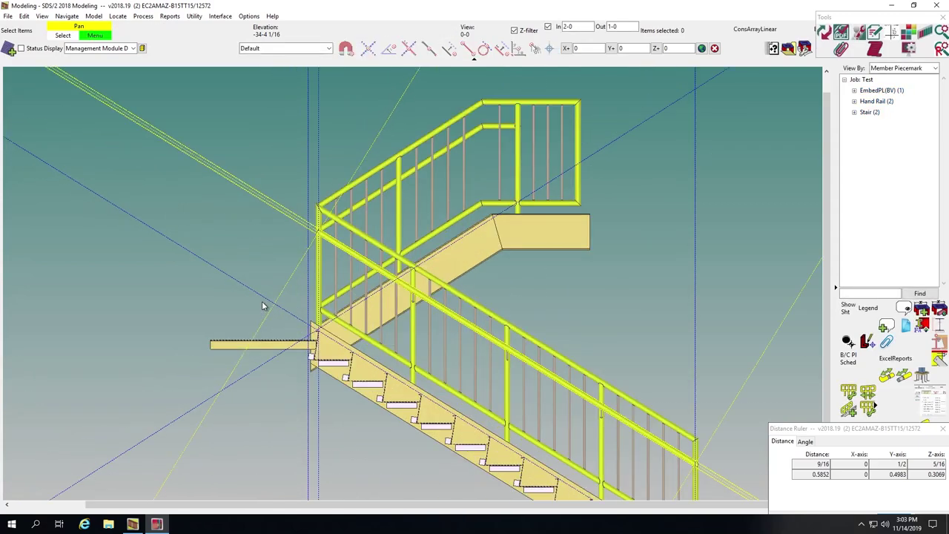
scroll(342, 227, "up", 4)
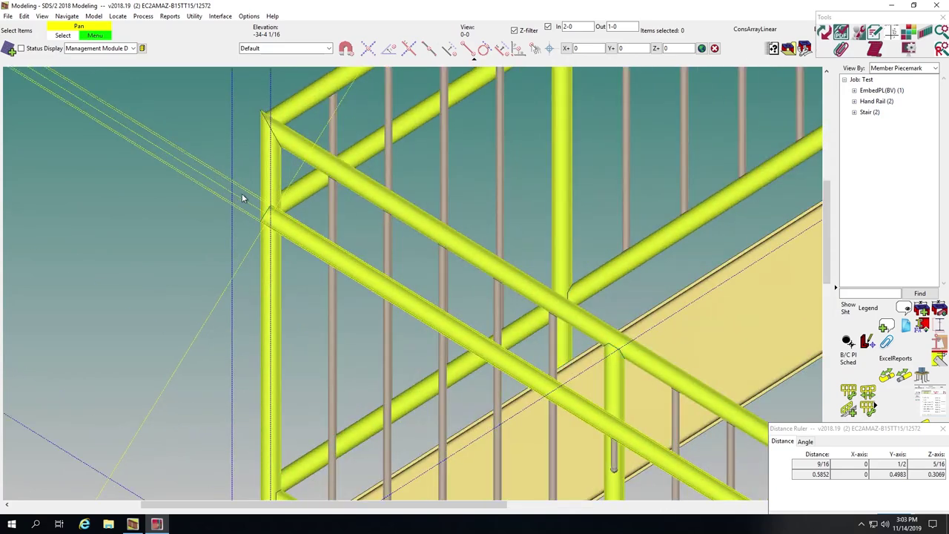
scroll(245, 197, "up", 2)
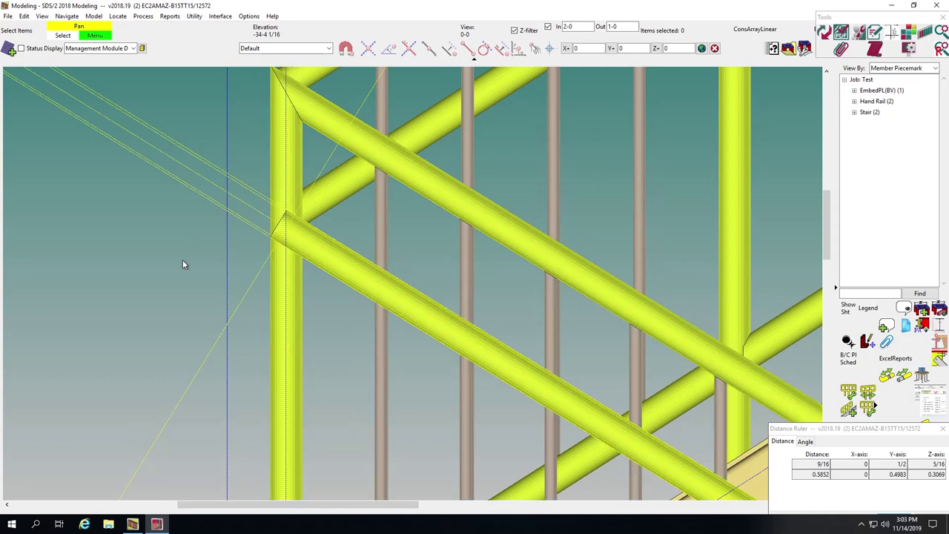
key("r")
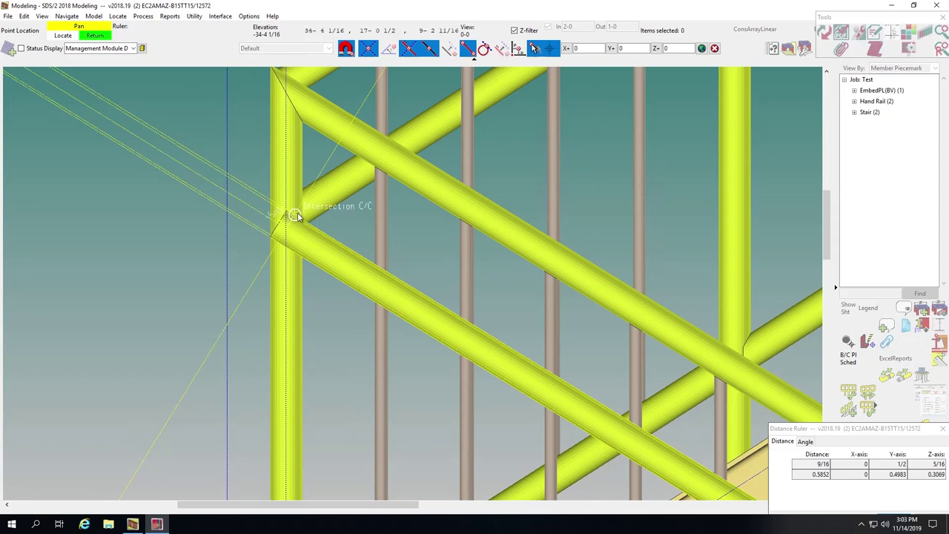
key("Escape")
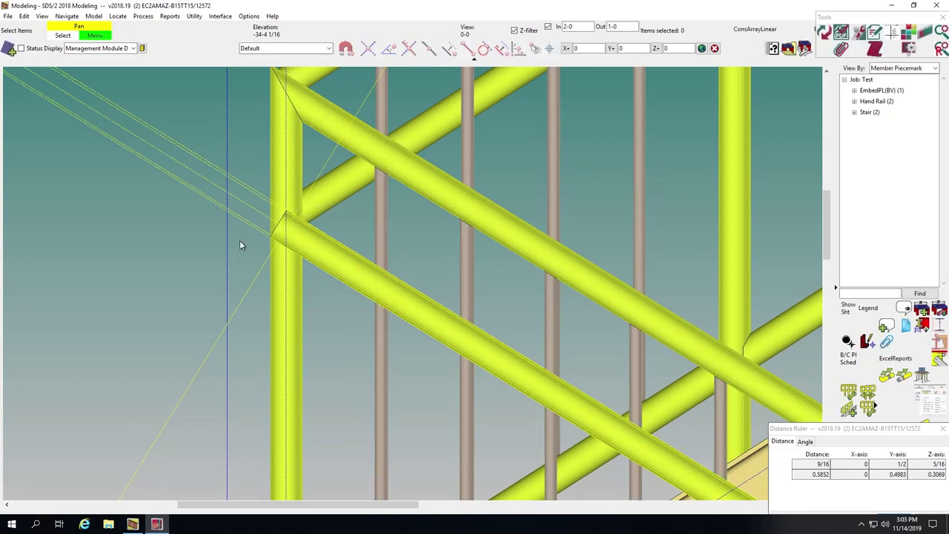
key("c")
left_click(288, 208)
left_click(176, 209)
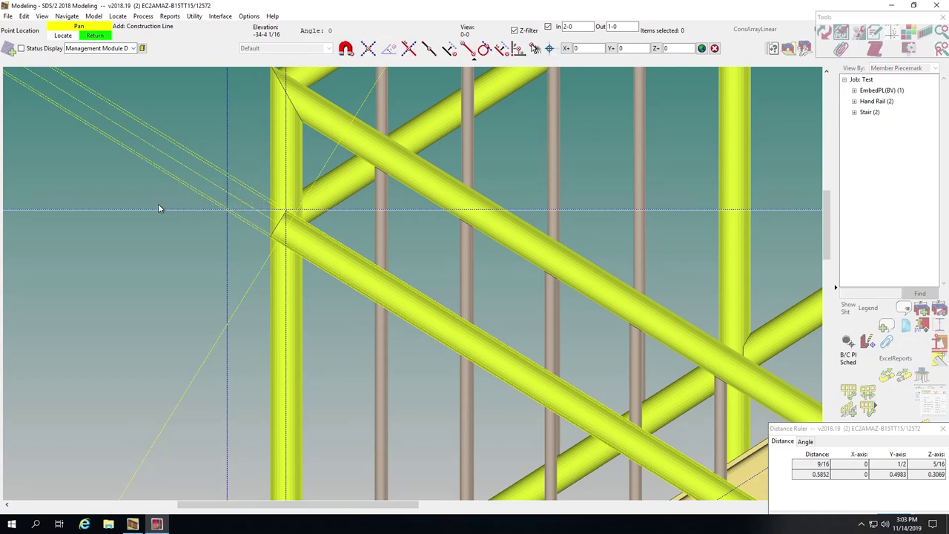
Step: Add construction lines offset -15/16: two successive ones below the horizontal line and one from the vertical line beside the landing post
left_click(156, 207)
type("-15/16")
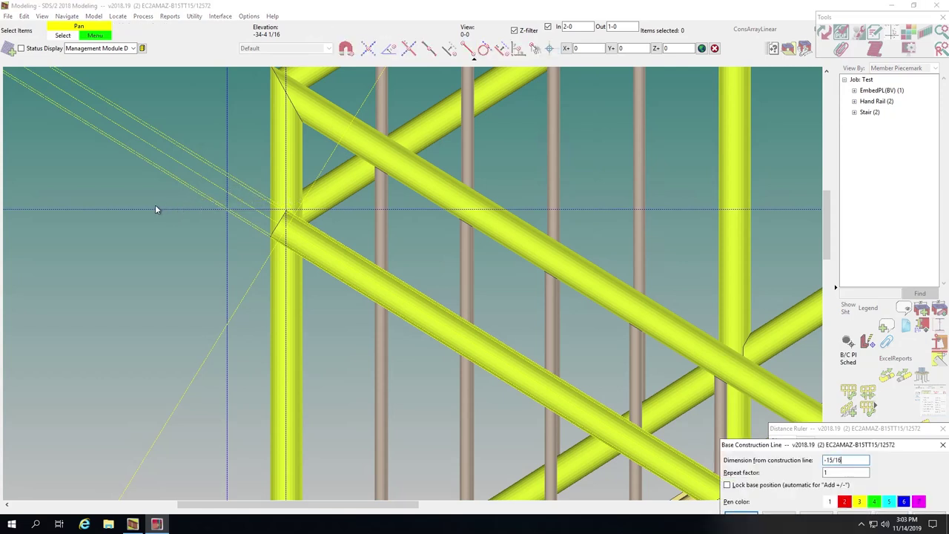
key("Return")
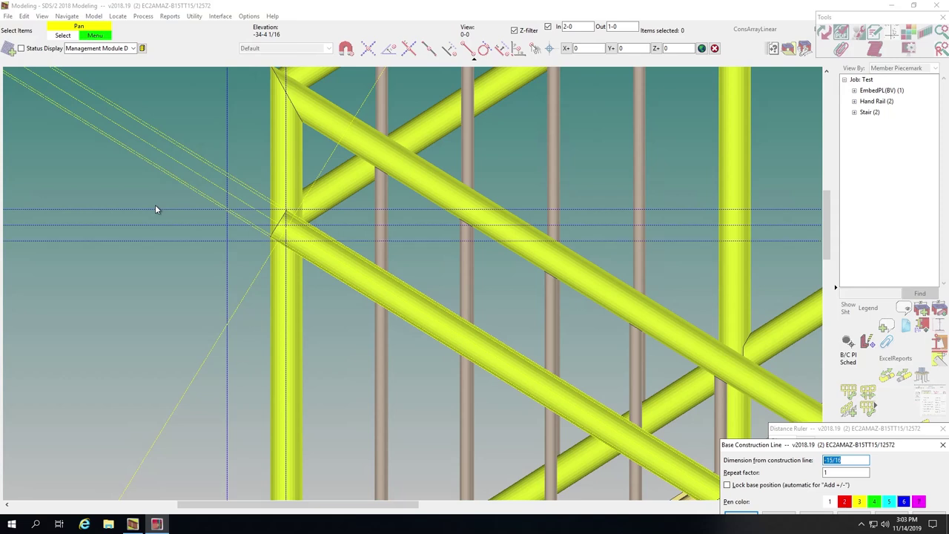
left_click(226, 112)
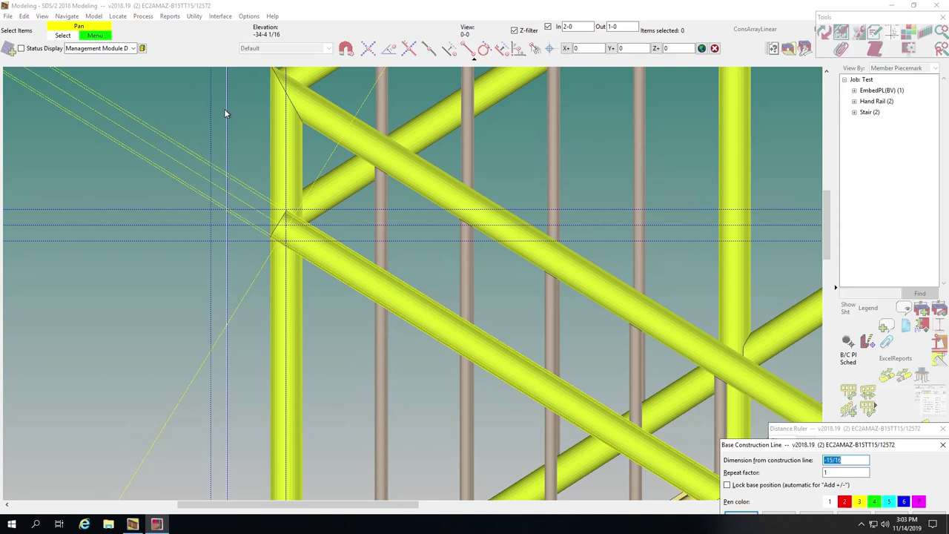
key("Return")
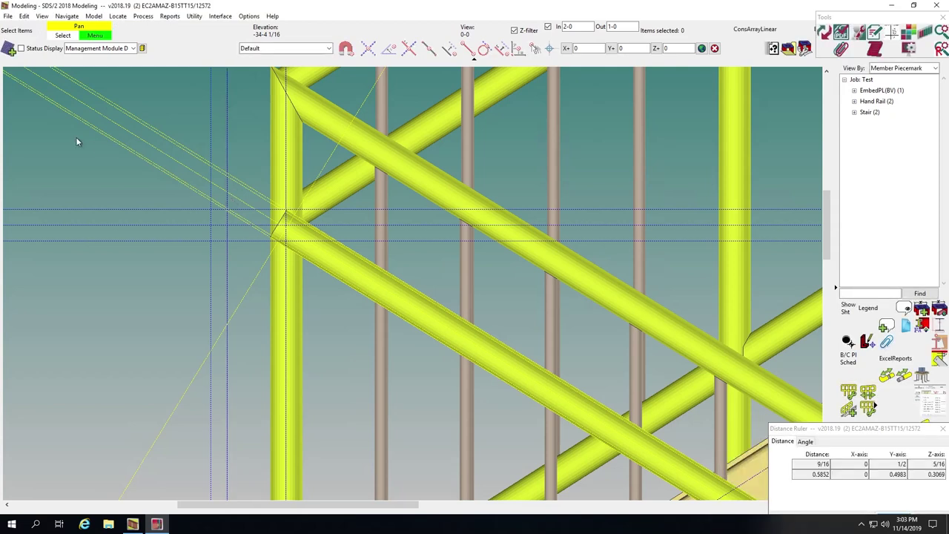
Step: Add a centered pipe 1 1/2 std about 4 7/16 long to the lower hand rail, horizontally from the outer vertical construction line to the end post
left_click(314, 248)
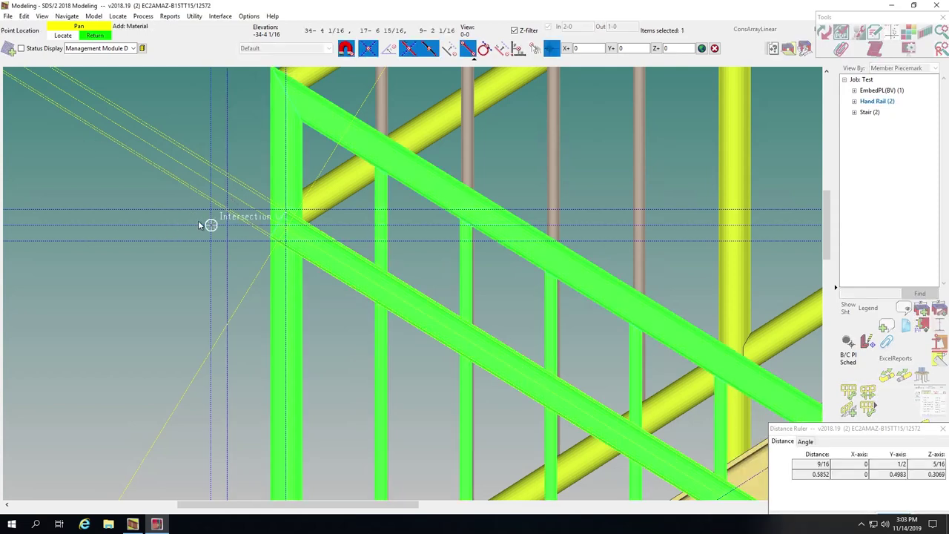
scroll(282, 225, "up", 2)
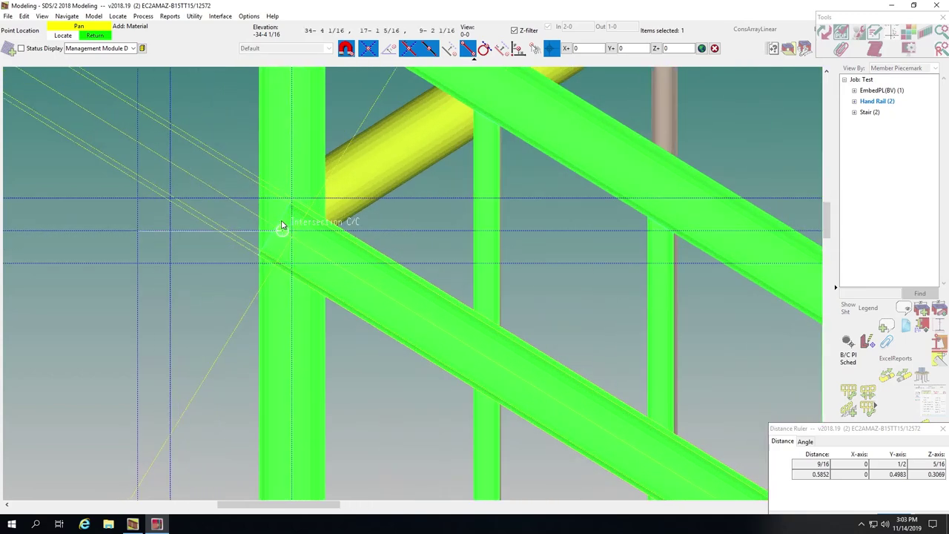
left_click(293, 226)
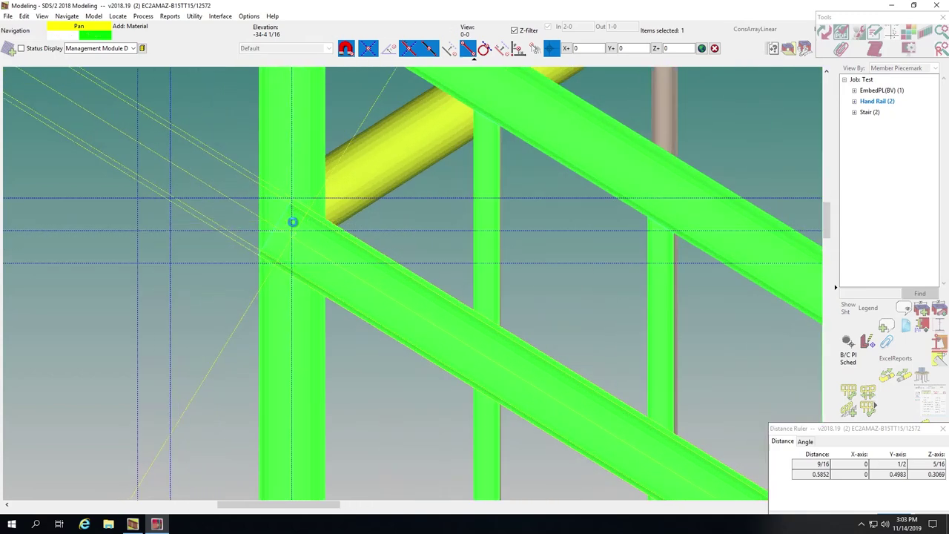
type("pipe 6")
key("BackSpace")
key("BackSpace")
type("1 1/2 std")
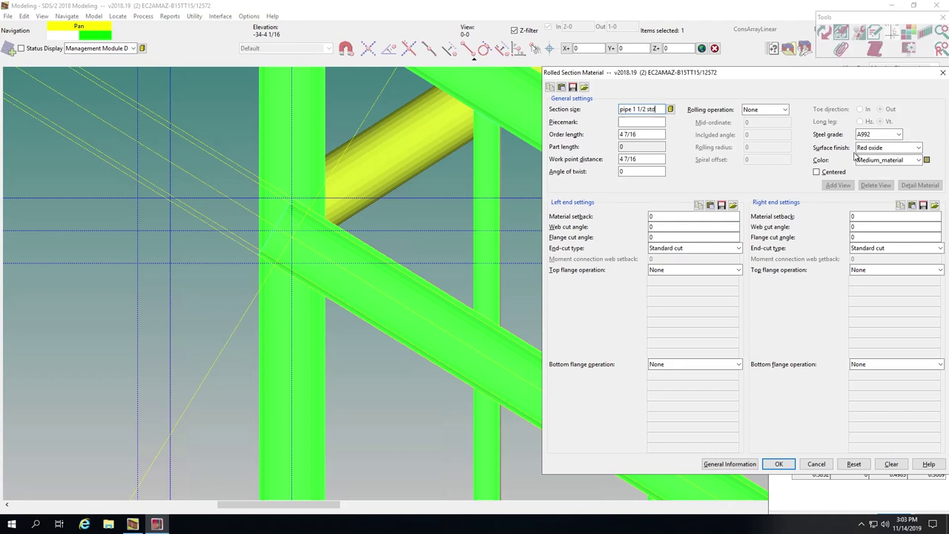
left_click(819, 173)
key("Return")
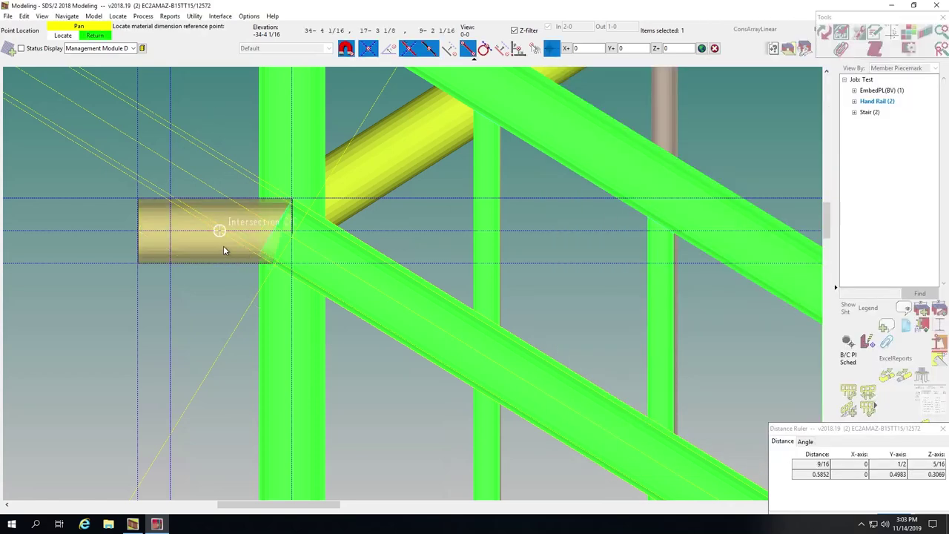
right_click(265, 264)
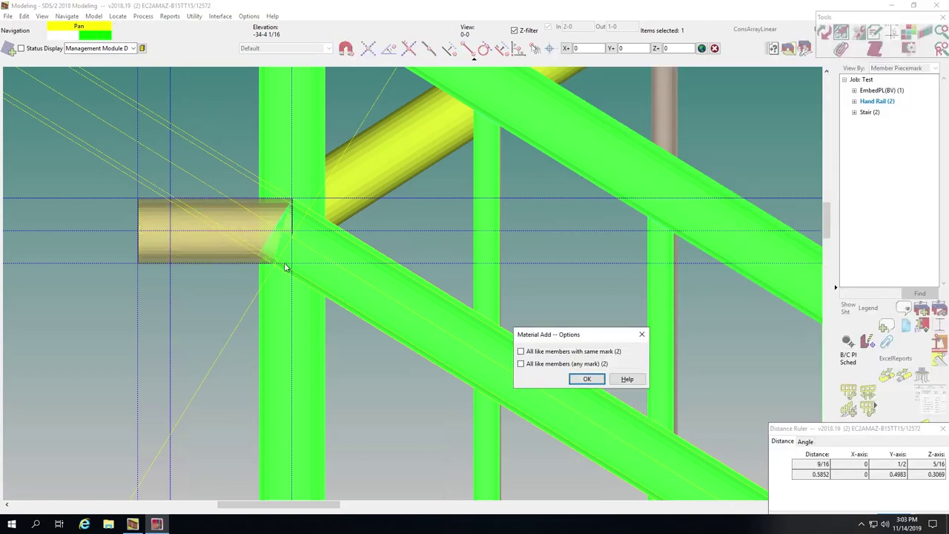
left_click(587, 379)
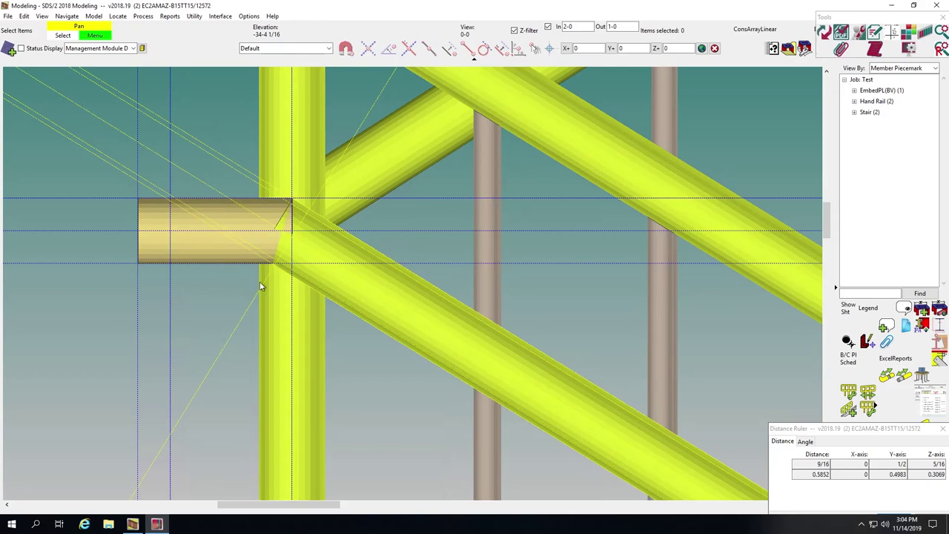
Step: Cut a section view along the inner vertical construction line through the new pipe stub beside the landing post
scroll(260, 282, "down", 3)
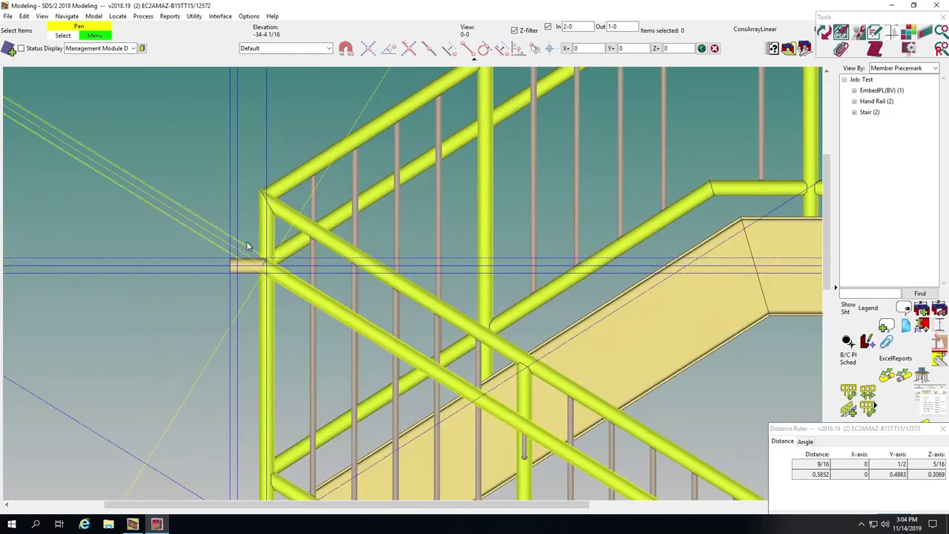
scroll(252, 256, "up", 4)
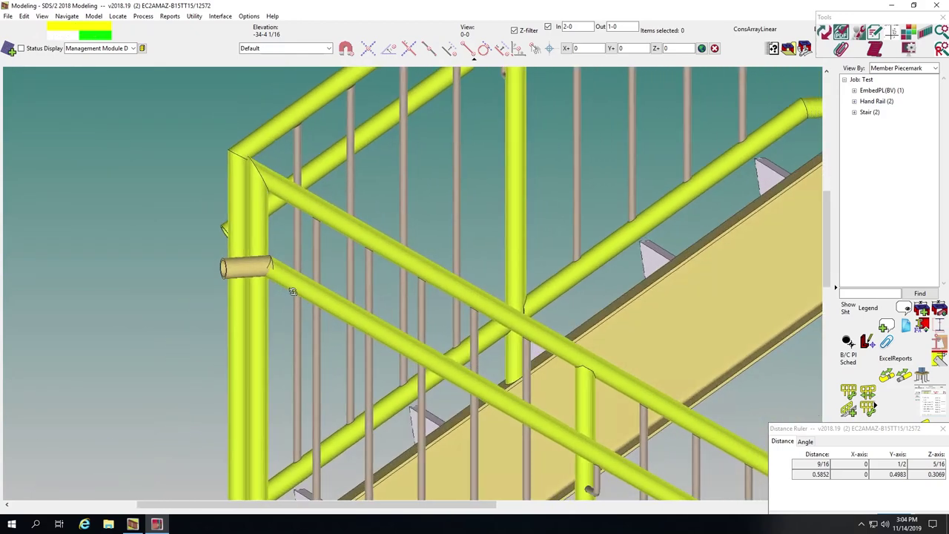
middle_click_drag(293, 291, 306, 292, "shift")
key("Home")
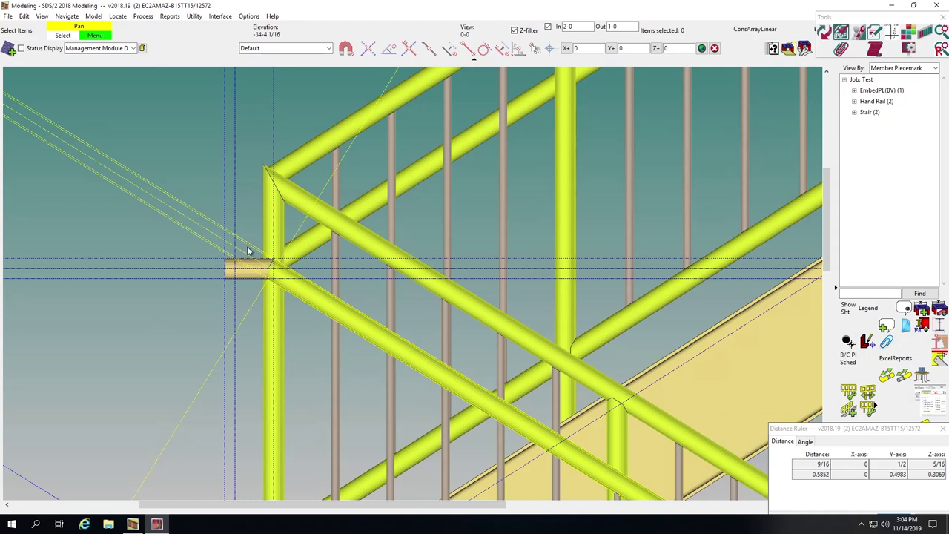
key("s")
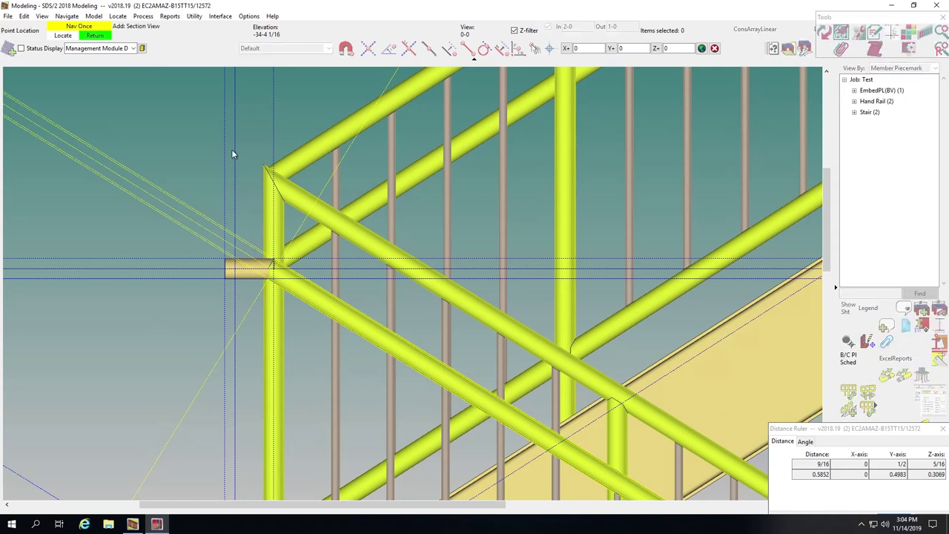
left_click(235, 132)
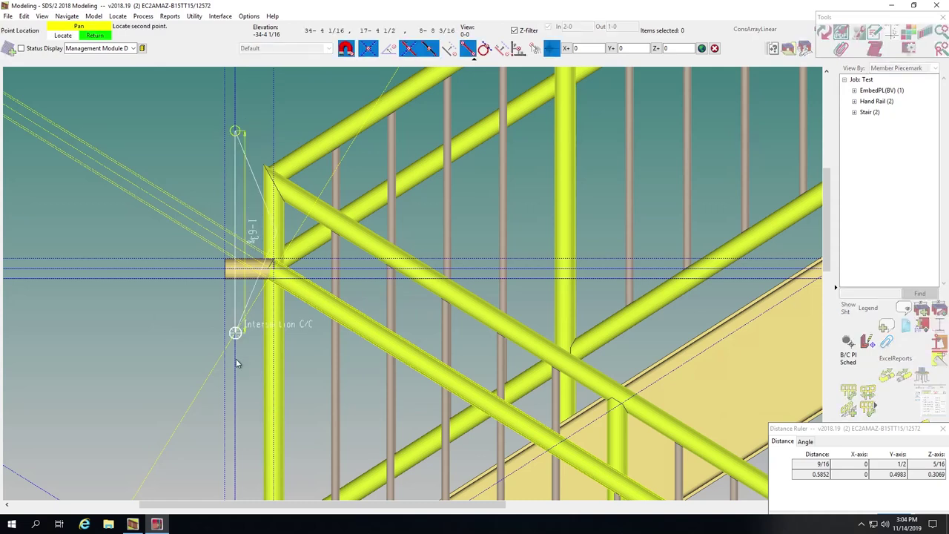
left_click(236, 394)
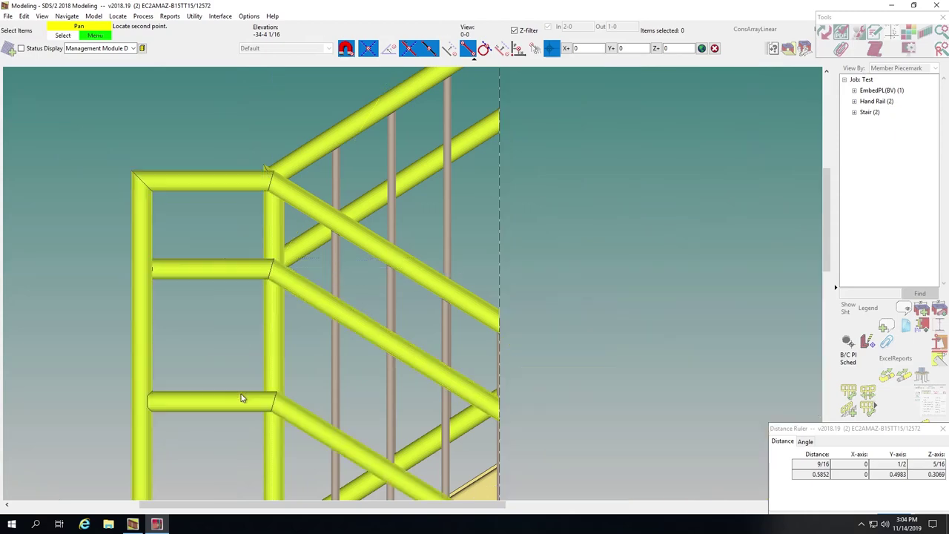
Step: Add material construction lines around the new pipe stub and the opposite flight's grab bar in the section view
scroll(416, 192, "up", 2)
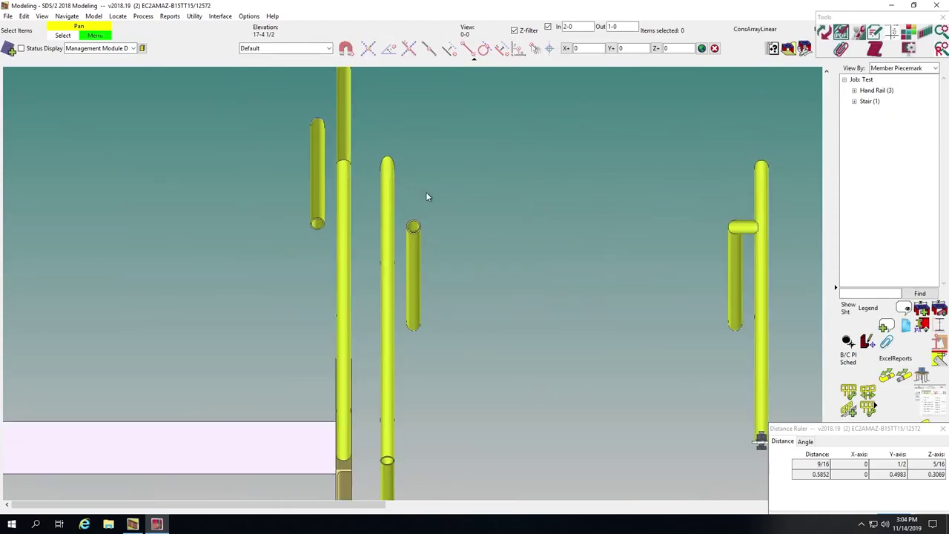
scroll(418, 205, "up", 2)
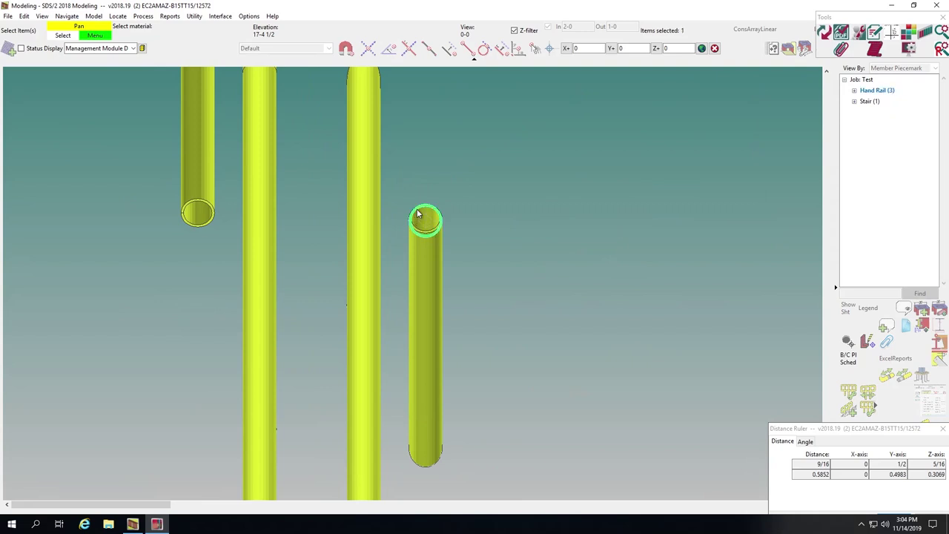
left_click(202, 175)
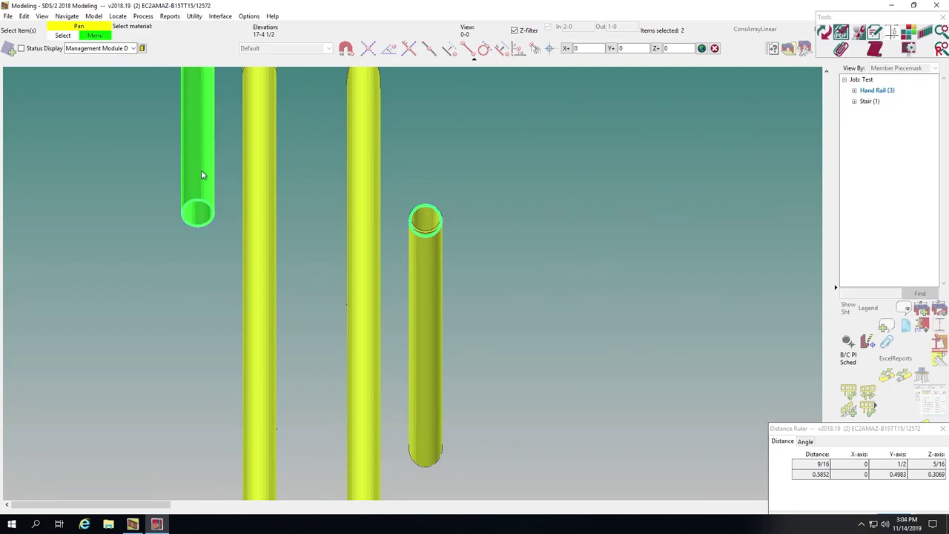
key("Return")
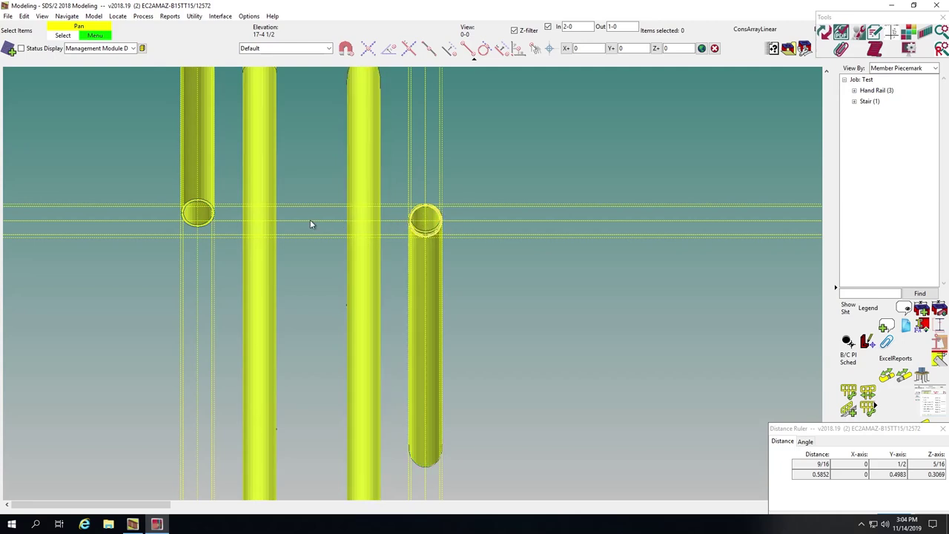
Step: Set up a construction line linear array between the centres of the two grab bar ends, using Even Spacing with 2 spaces
left_click(744, 32)
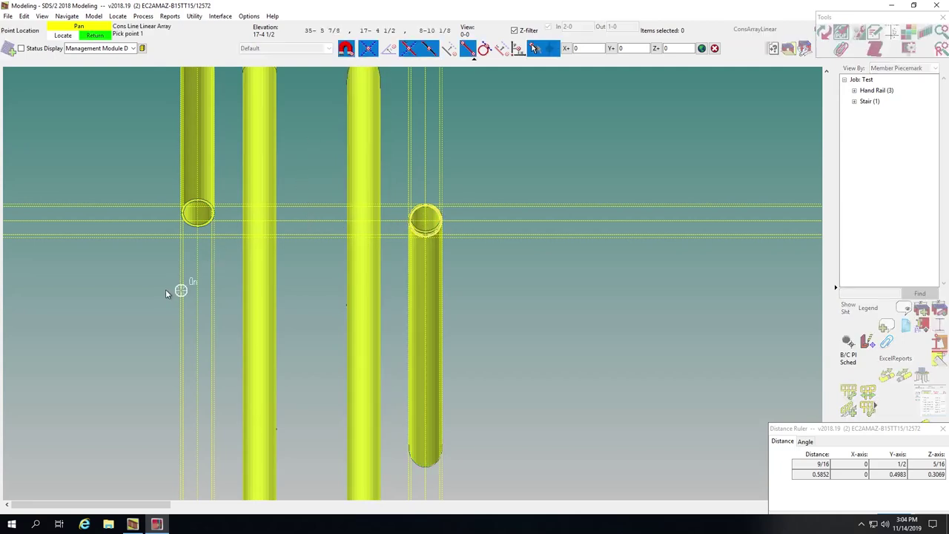
left_click(198, 213)
left_click(441, 214)
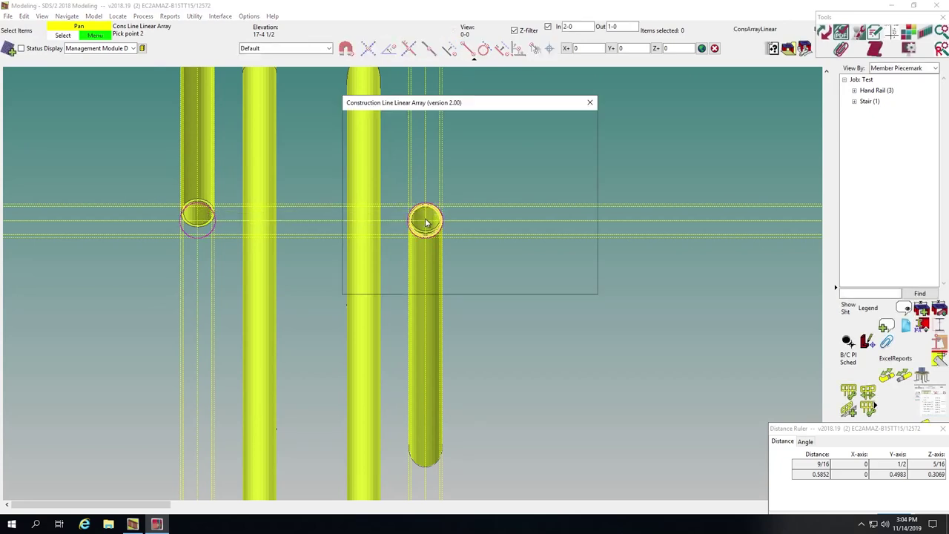
left_click(547, 176)
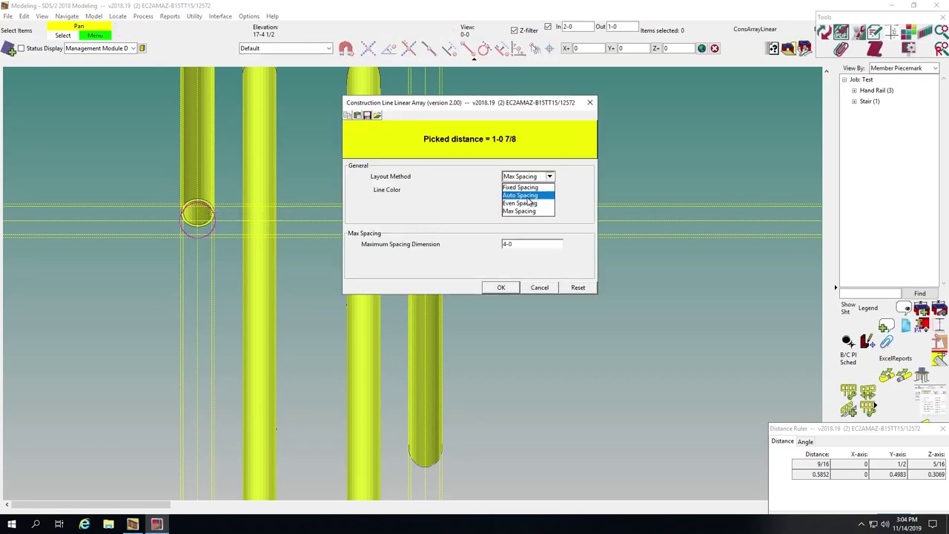
left_click(528, 203)
double_click(520, 244)
type("2")
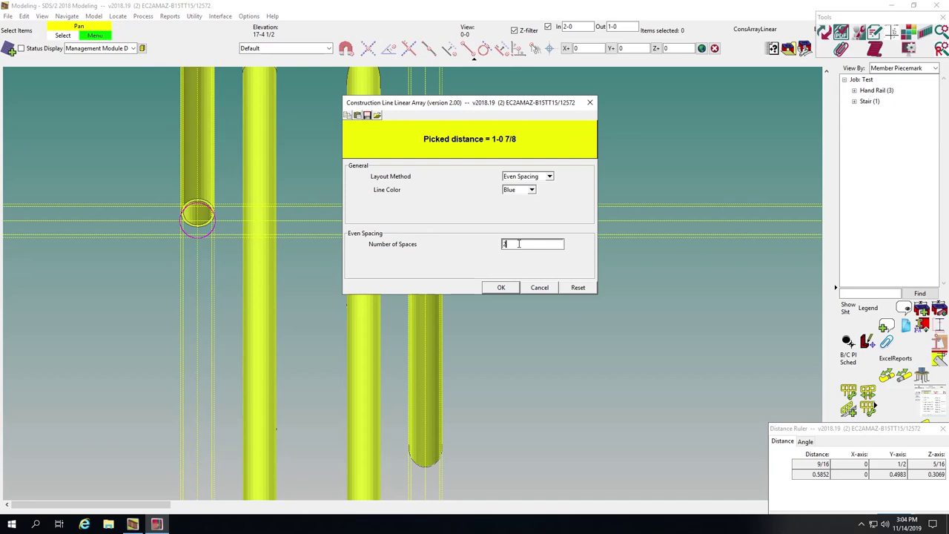
Step: Place the evenly spaced blue construction line midway between the pipe centers and add a PIPE 1 1/2 STD, about 7 3/8 in long, to the right pipe's outer edge
key("Return")
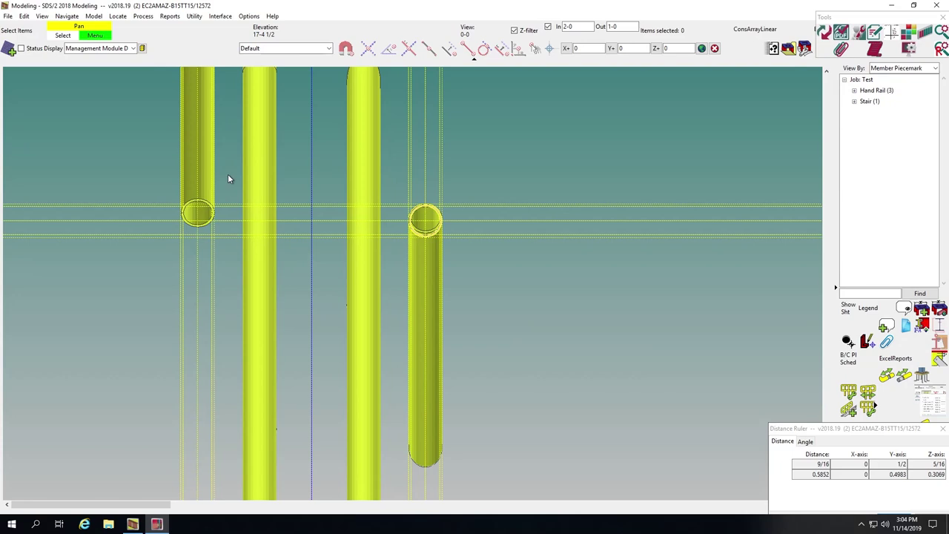
key("p")
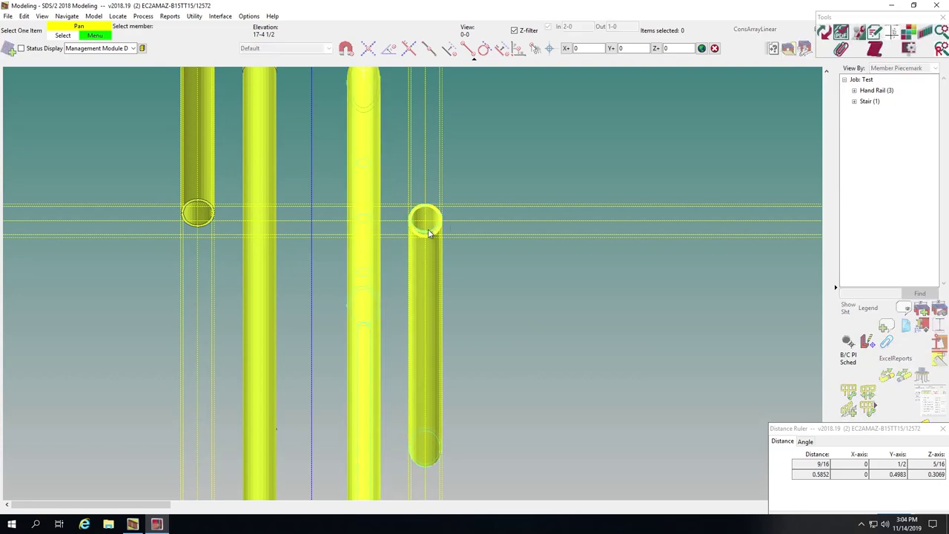
left_click(429, 233)
left_click(311, 220)
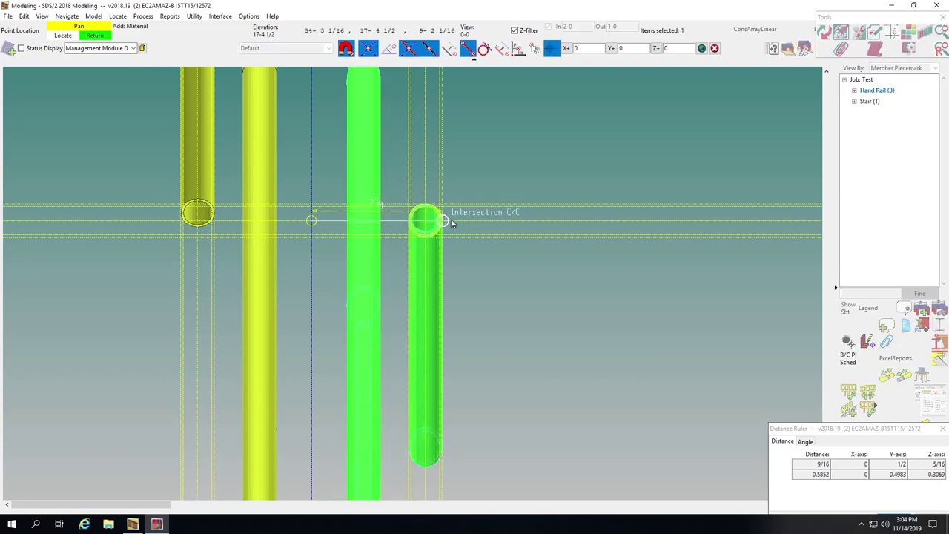
left_click(451, 221)
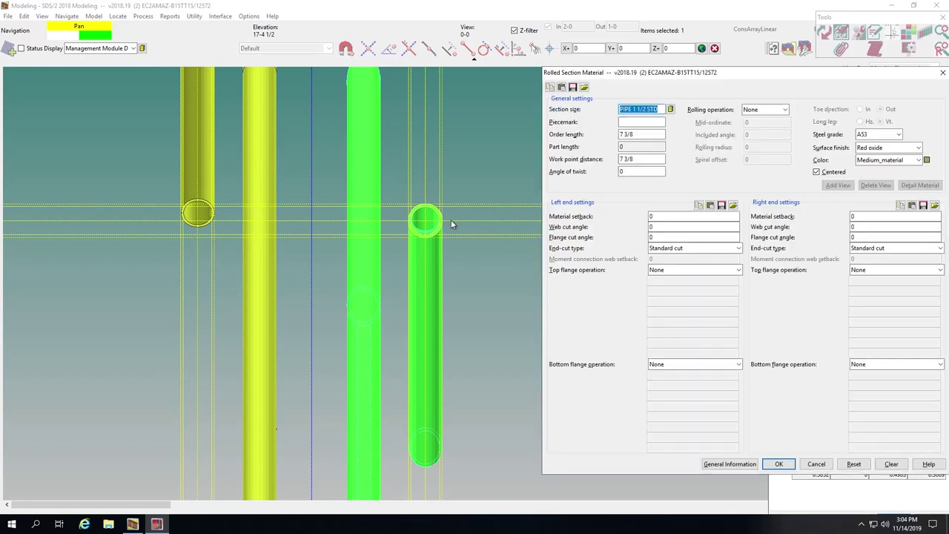
key("Return")
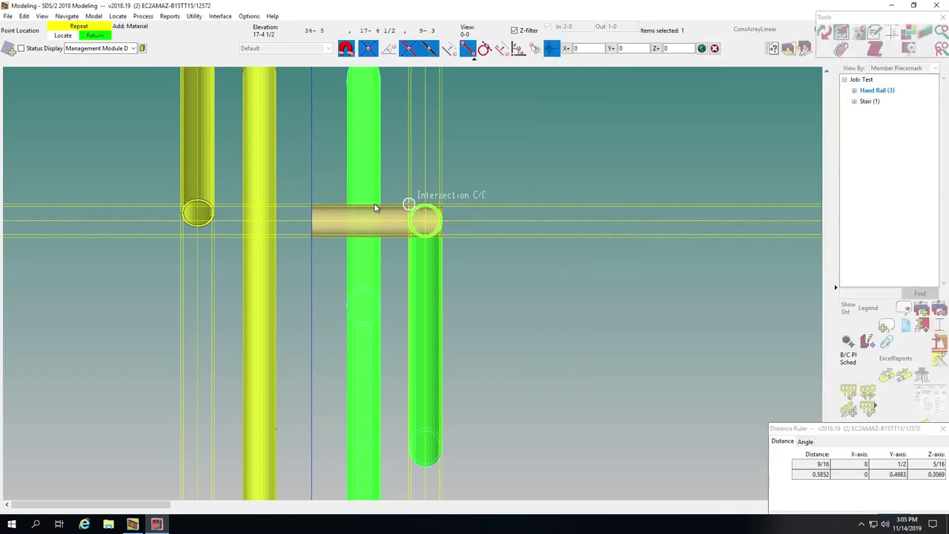
right_click(225, 160)
Step: Add a matching horizontal pipe to the left handrail, from its return pipe's outer edge to the blue midline, for this member only
key("space")
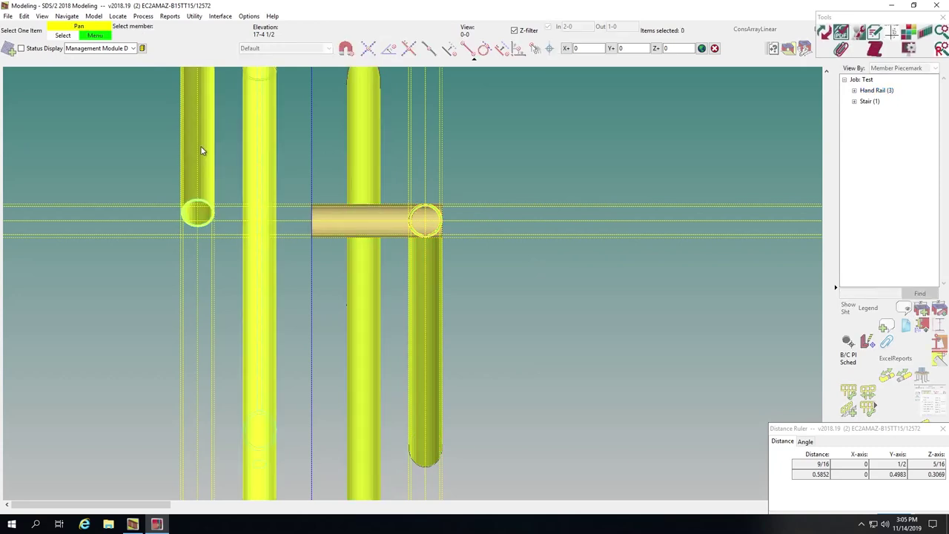
left_click(201, 151)
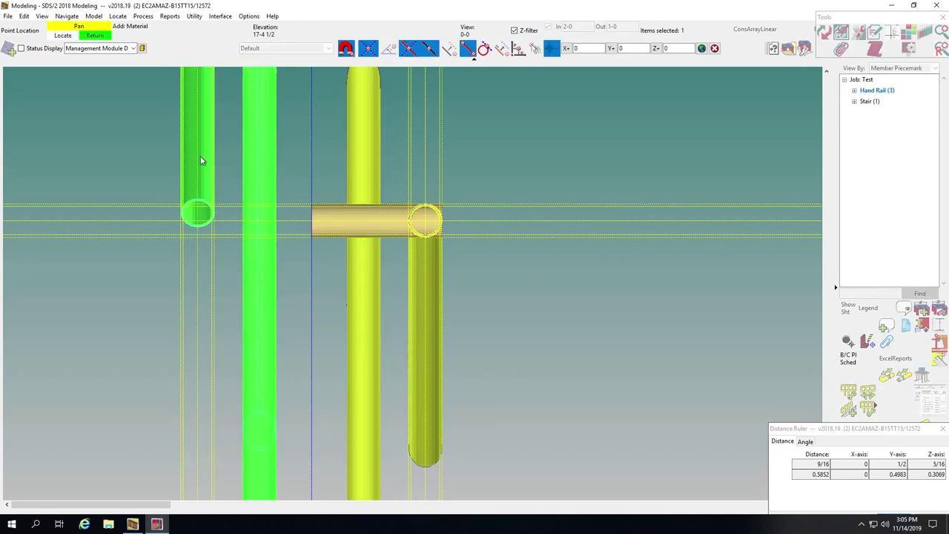
left_click(178, 224)
left_click(307, 224)
key("Return")
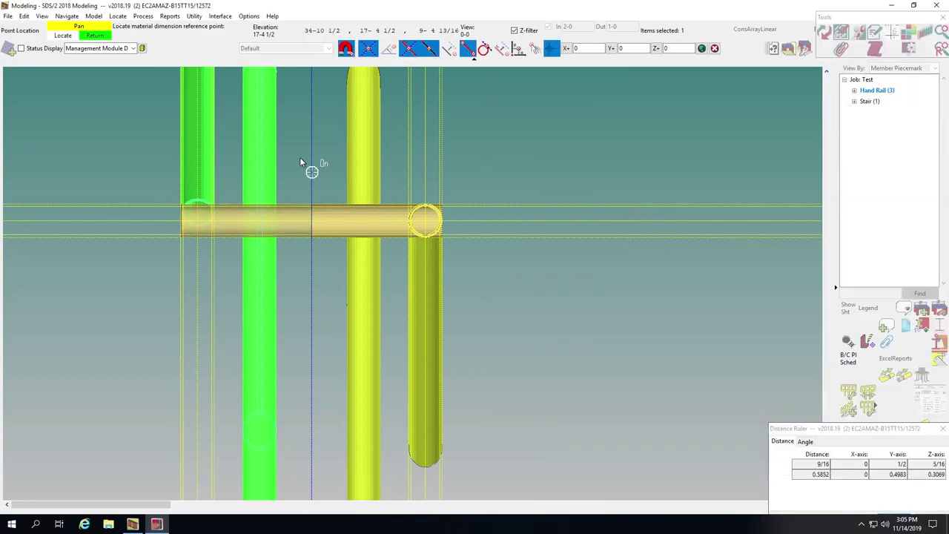
right_click(298, 153)
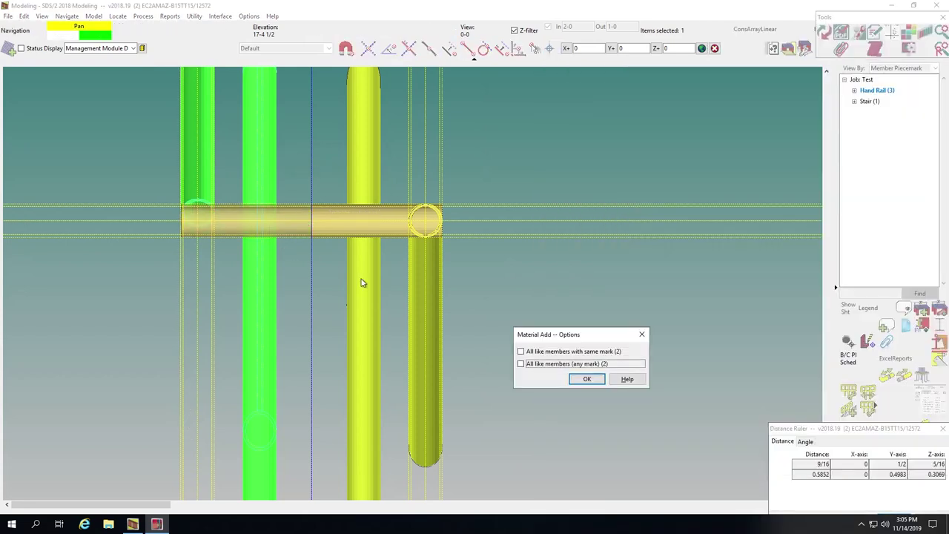
left_click(587, 379)
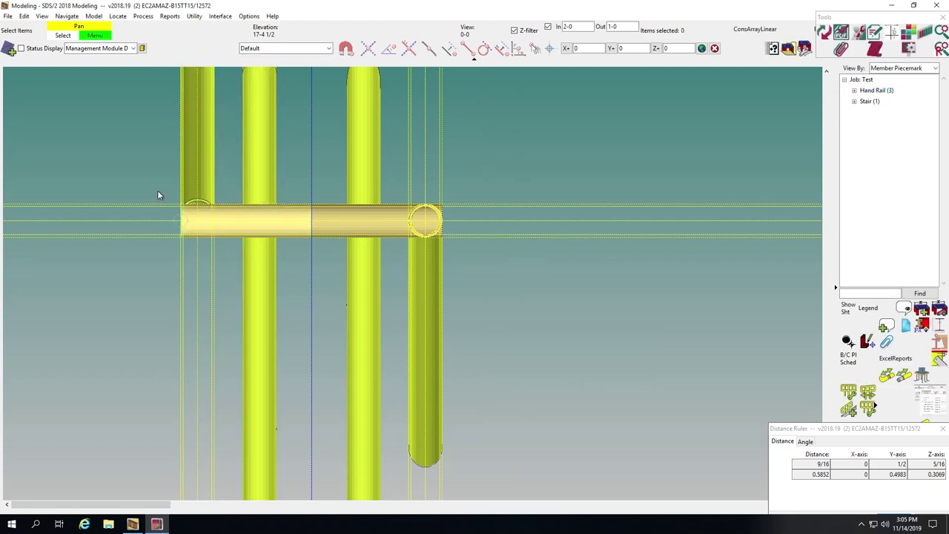
Step: Create a section view along the vertical centerline of the left handrail's return pipe
scroll(177, 195, "down", 2)
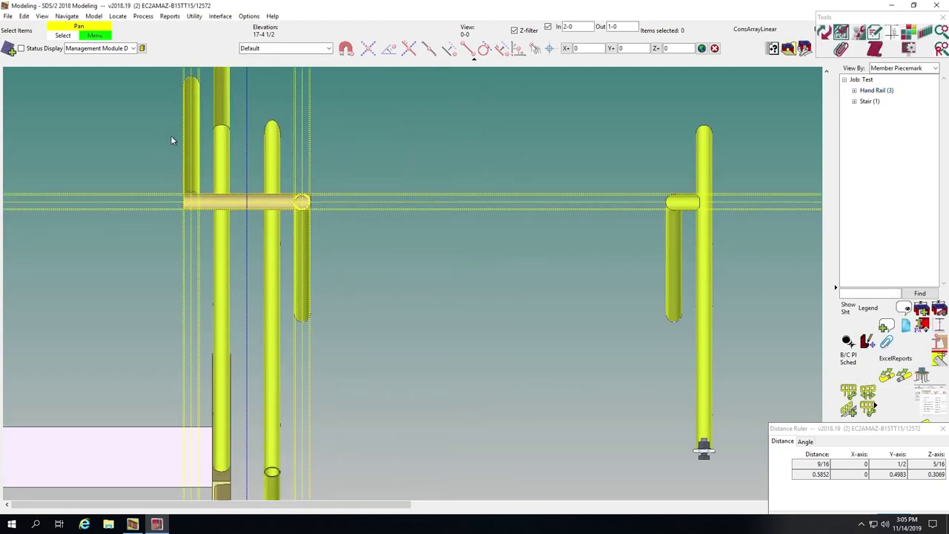
key("shift+s")
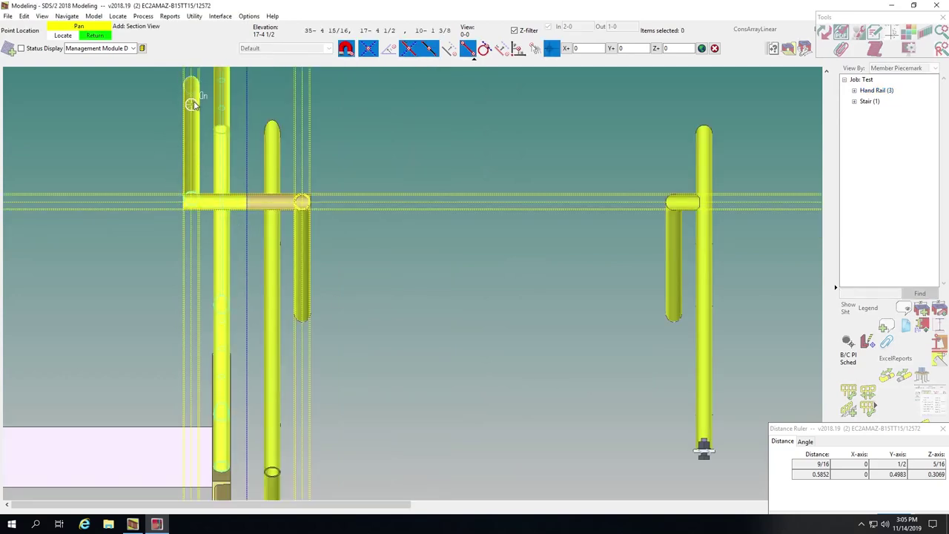
left_click(192, 100)
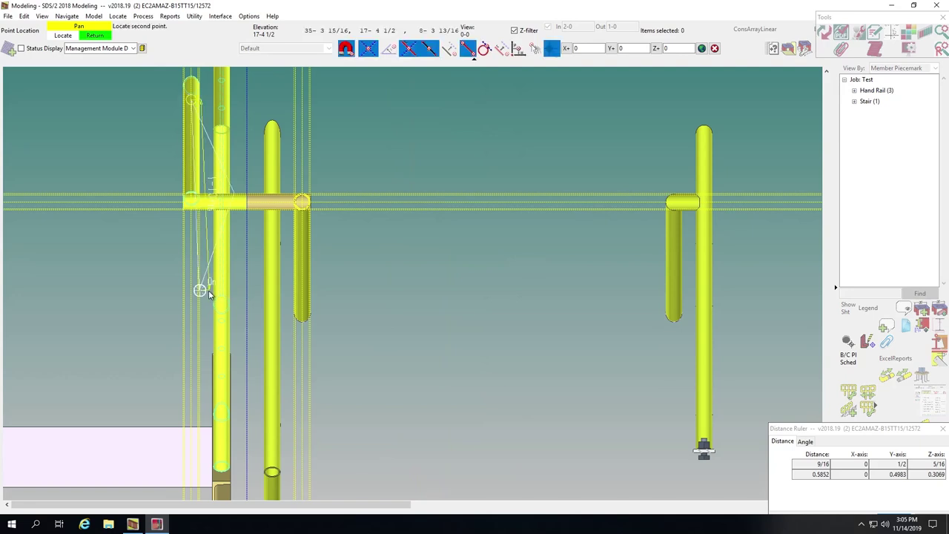
left_click(192, 292)
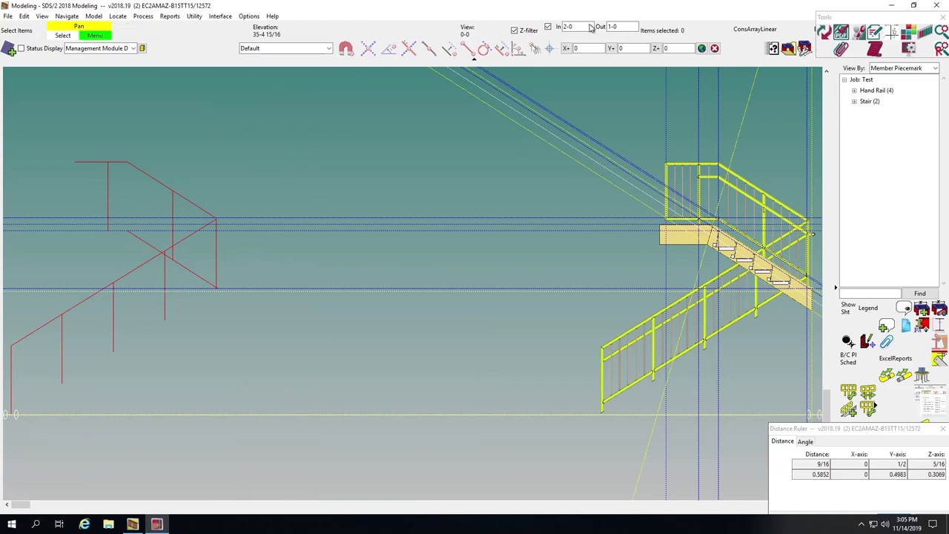
Step: Limit the section view's depth checking to 6 in and 6 out
double_click(584, 27)
type("6")
key("Tab")
type("6")
key("Return")
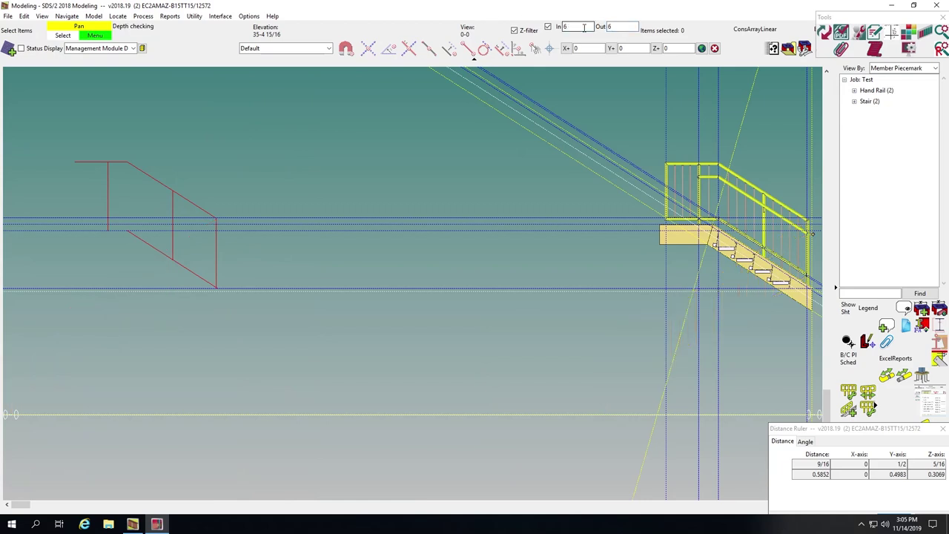
Step: Add construction lines along the edges and centers of the sloped middle rail and the round pipe end beside the end post
scroll(346, 297, "down", 2)
scroll(578, 268, "up", 6)
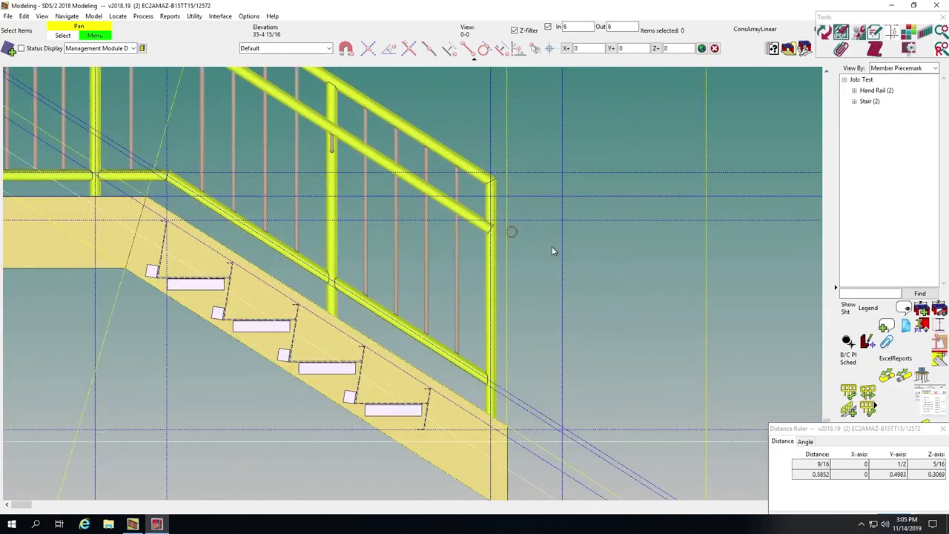
scroll(534, 220, "down", 4)
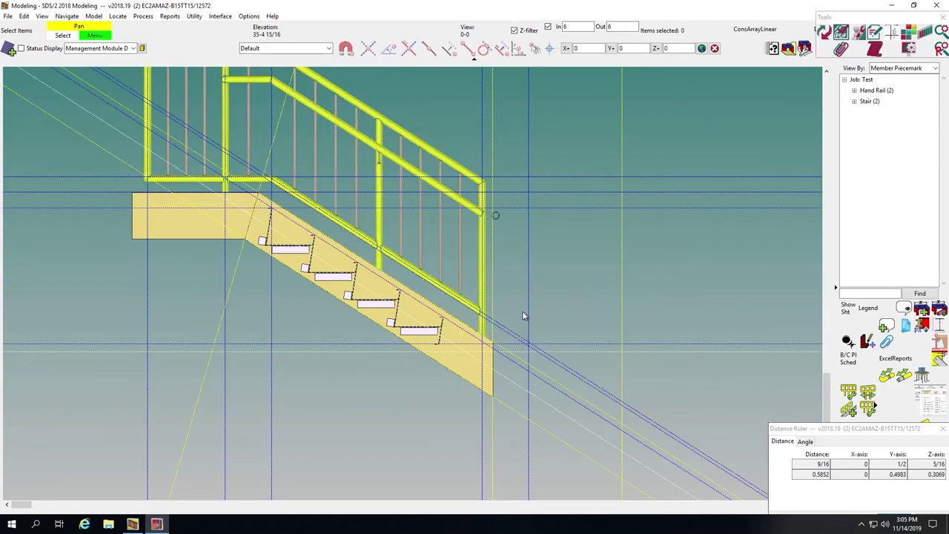
scroll(496, 204, "up", 3)
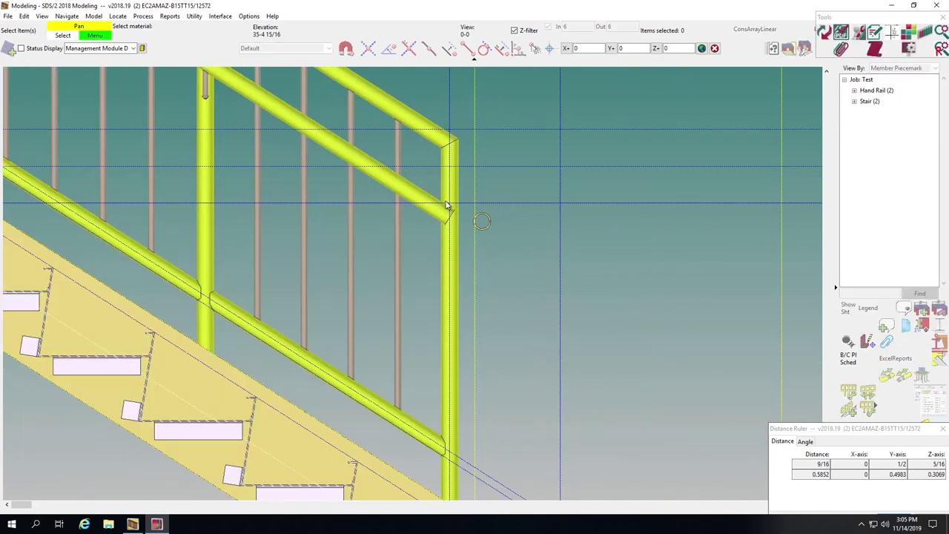
left_click(433, 207)
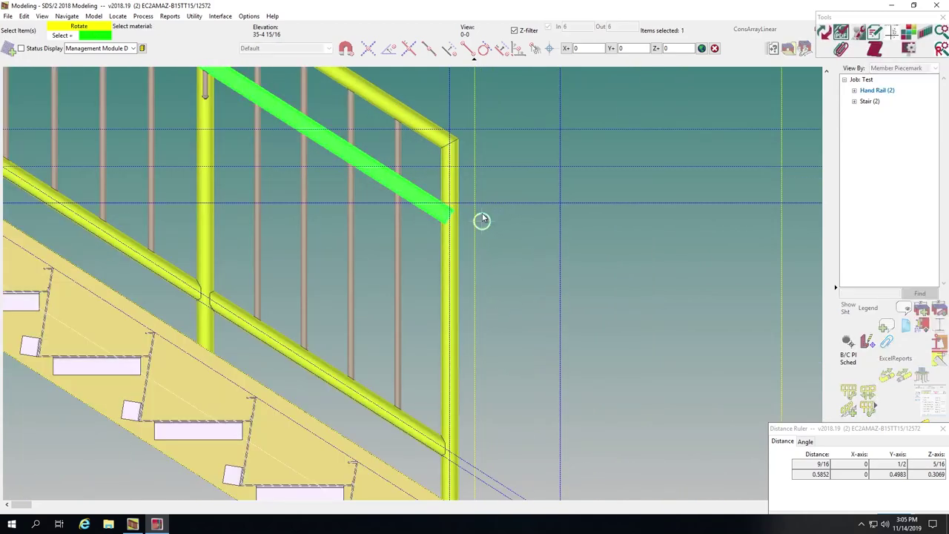
left_click(487, 215, "shift")
scroll(489, 211, "up", 2)
scroll(488, 215, "up", 2)
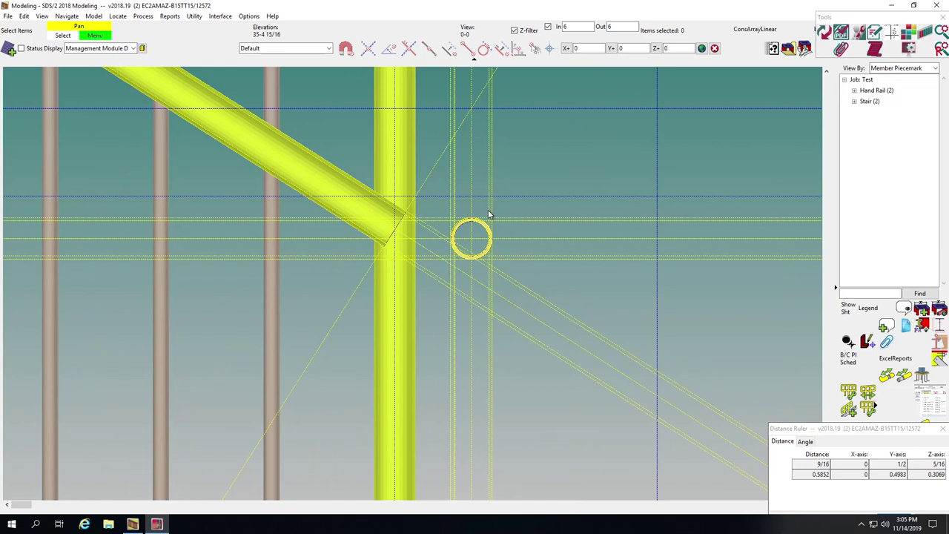
Step: Measure from the sloped rail's lower end corner along its edge to the construction line intersection near the end post
scroll(393, 210, "up", 3)
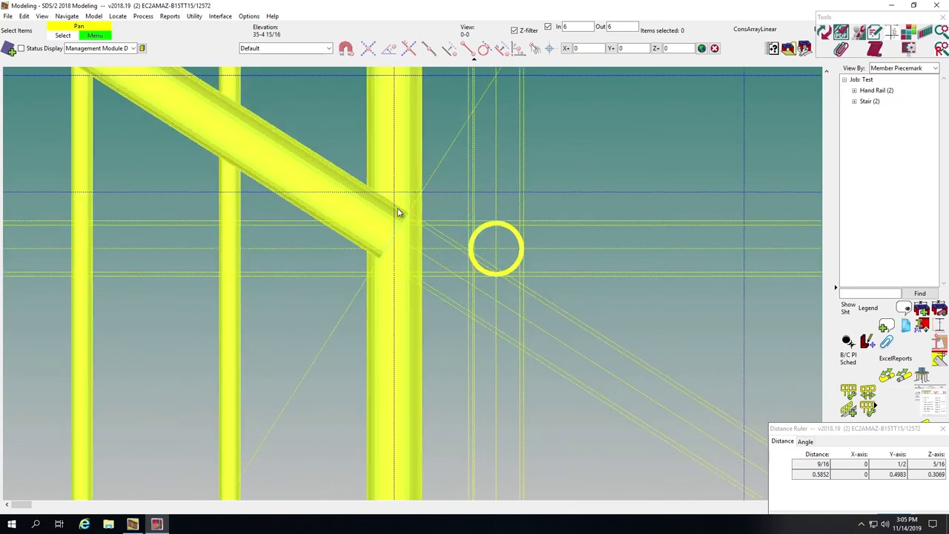
key("d")
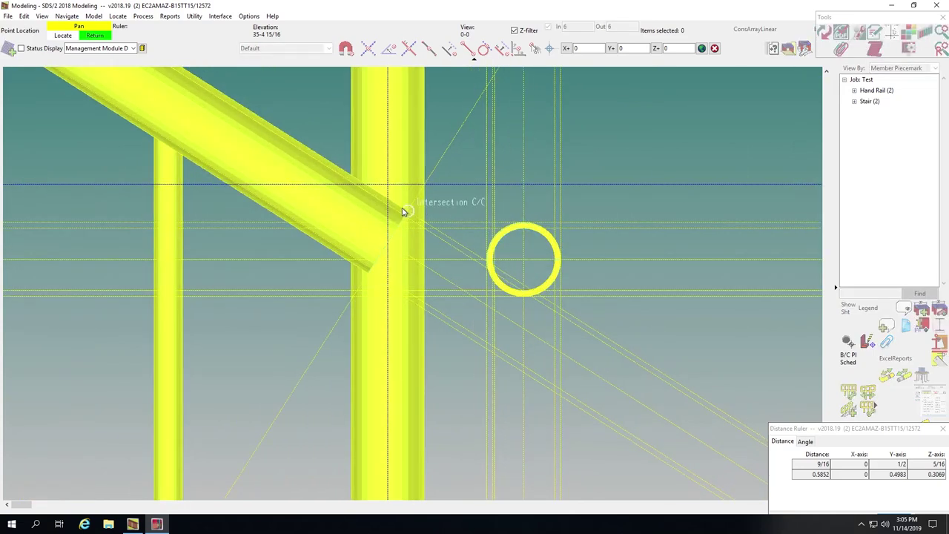
right_click(459, 223)
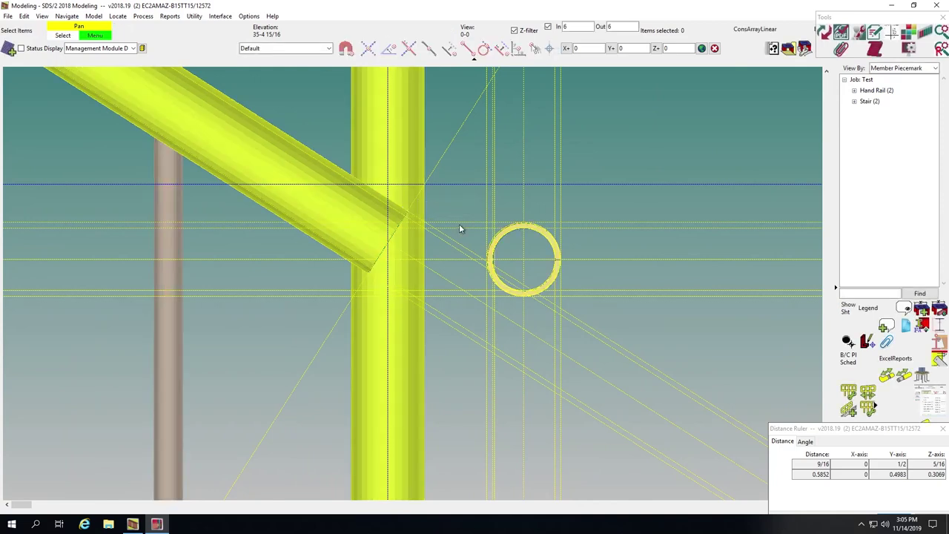
scroll(419, 209, "down", 1)
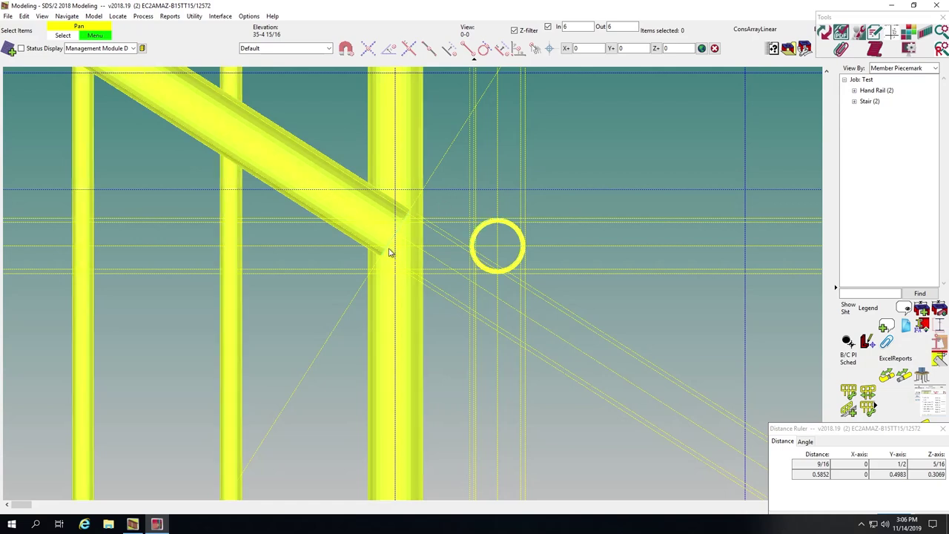
scroll(385, 252, "up", 1)
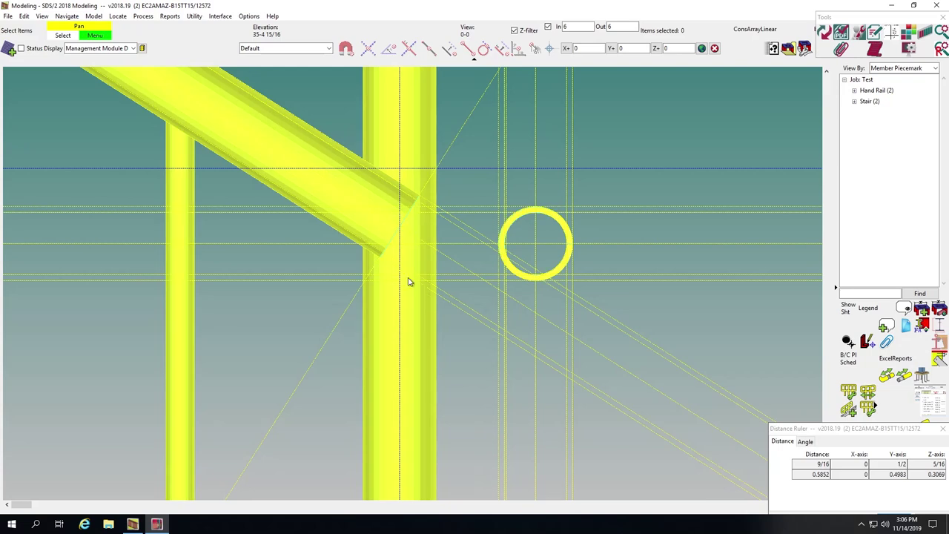
key("r")
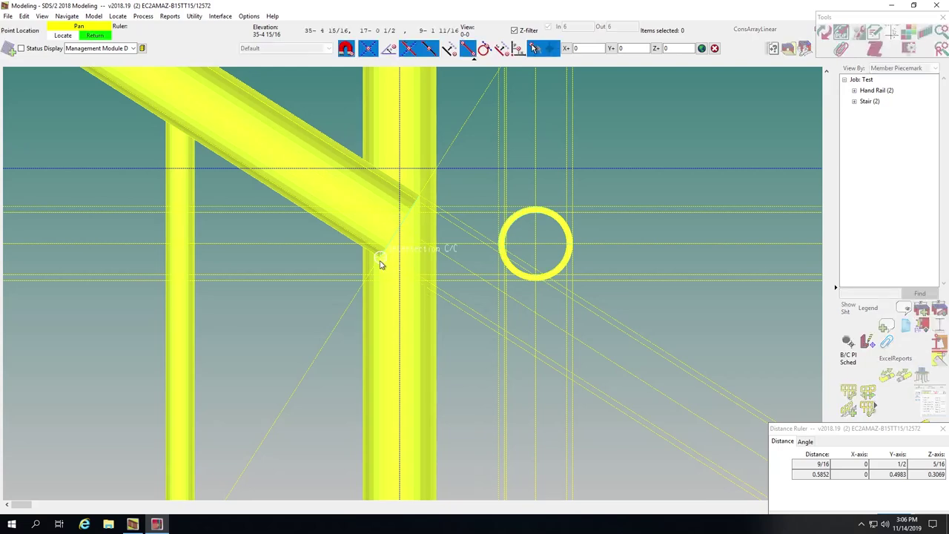
left_click(381, 260)
scroll(414, 284, "up", 2)
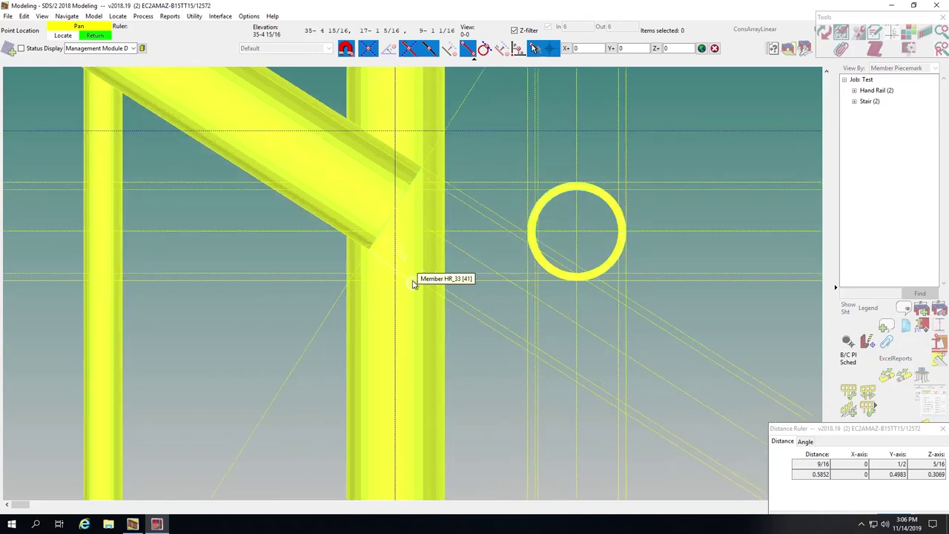
right_click(416, 284)
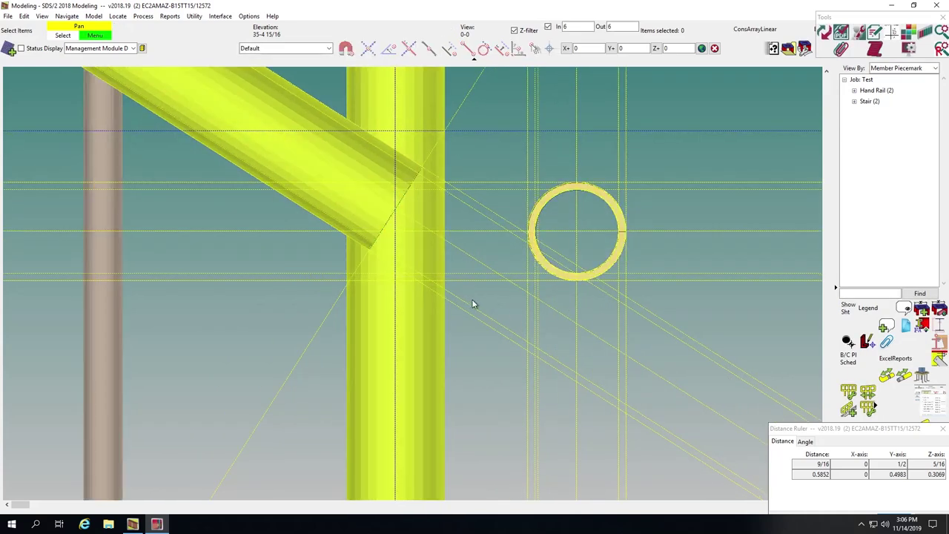
Step: Add a blue horizontal construction line at dimension 0 along the bottom edge of the round pipe end
key("c")
left_click(466, 282)
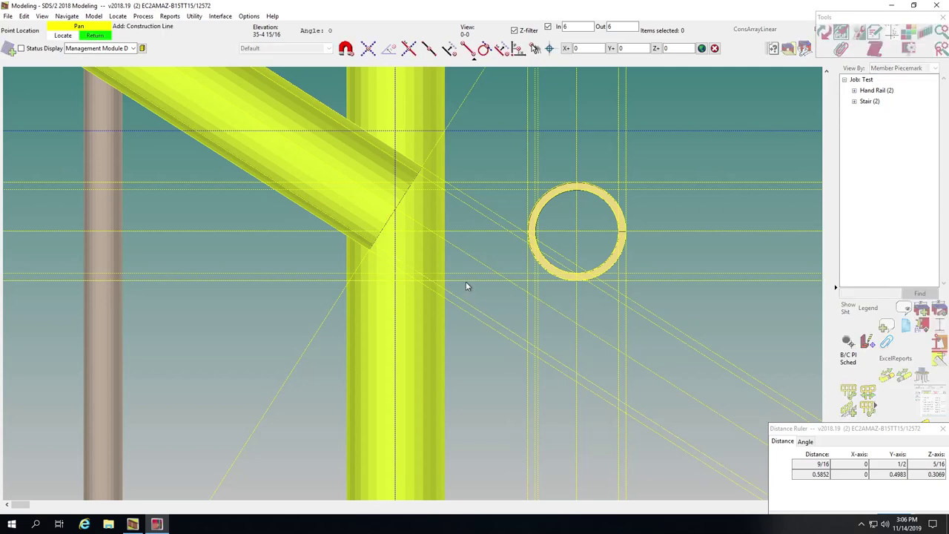
type("0")
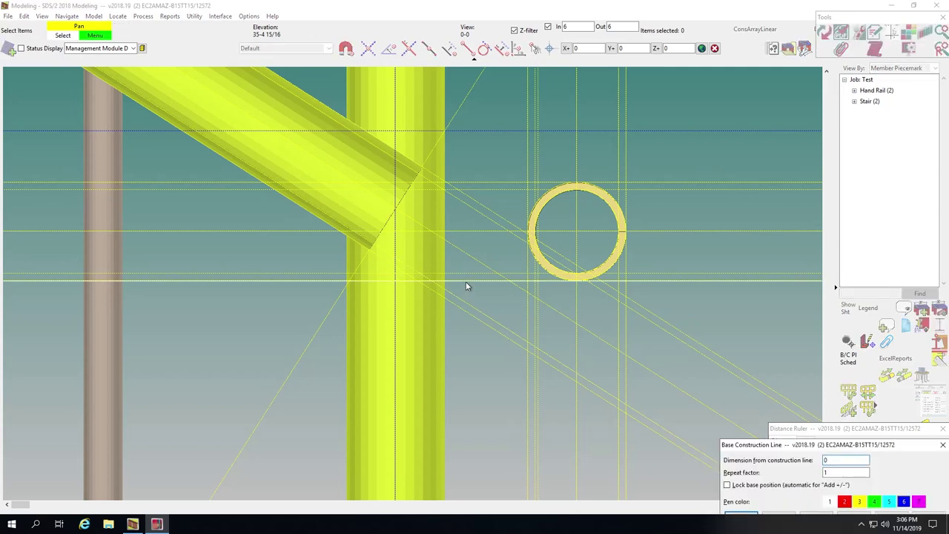
left_click(907, 502)
key("Return")
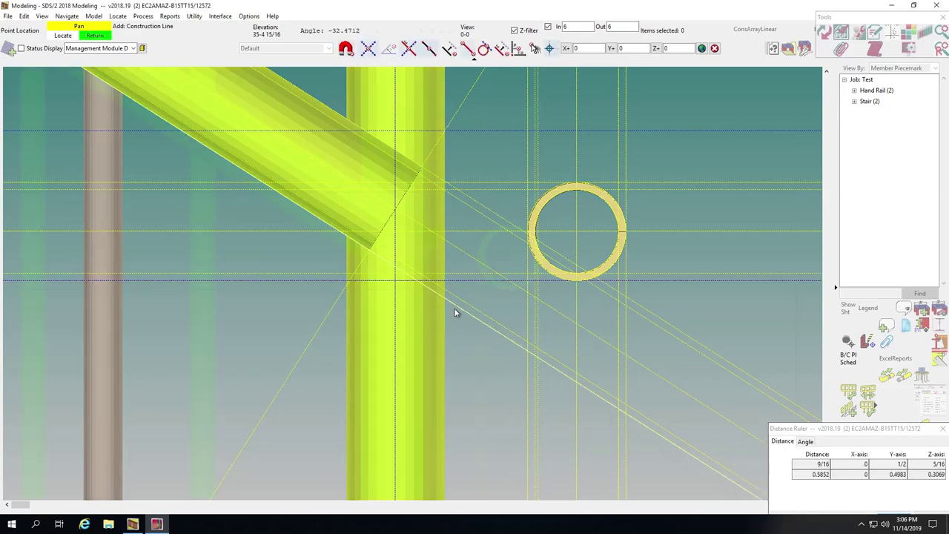
Step: Add a horizontal PIPE 1 1/2 STD, about 4 1/4 in long, from the blue vertical line at the end post to the round pipe's outer edge
left_click(551, 256)
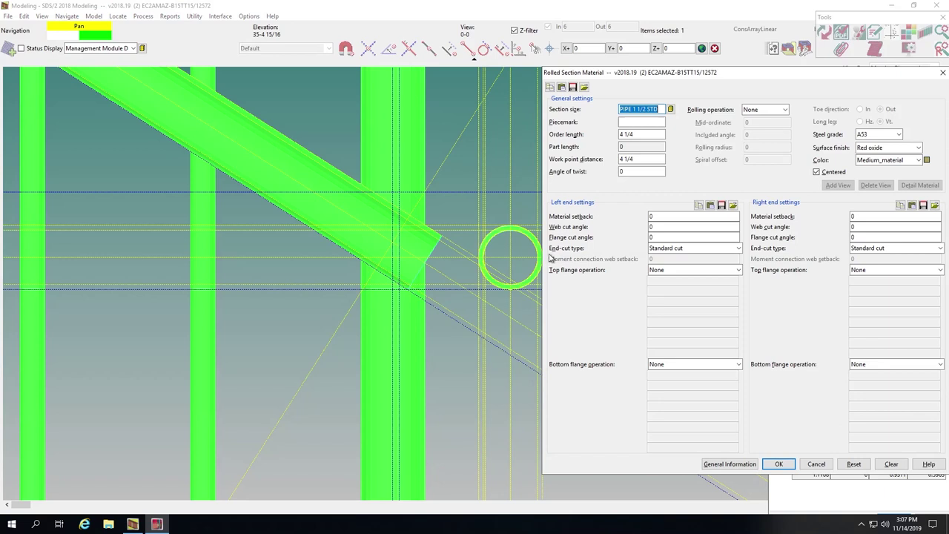
key("Return")
left_click(545, 195)
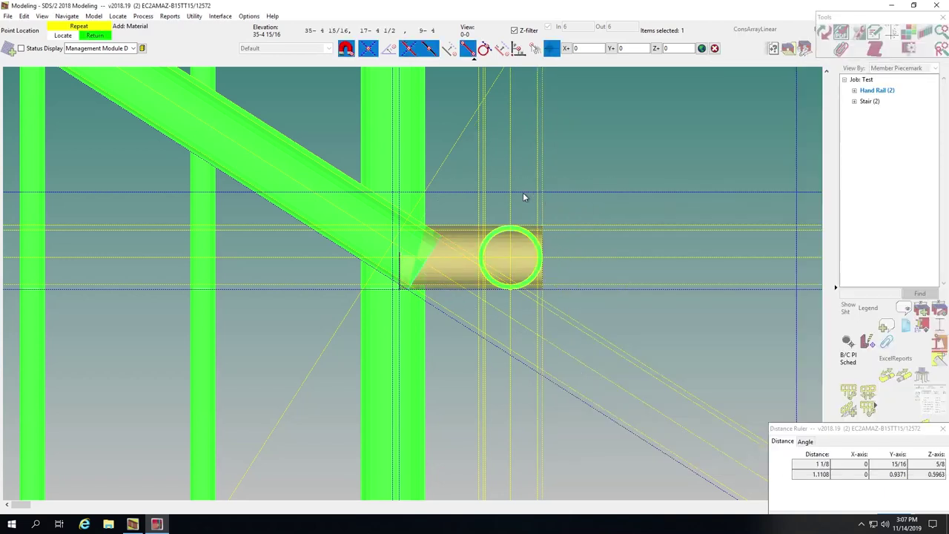
right_click(523, 196)
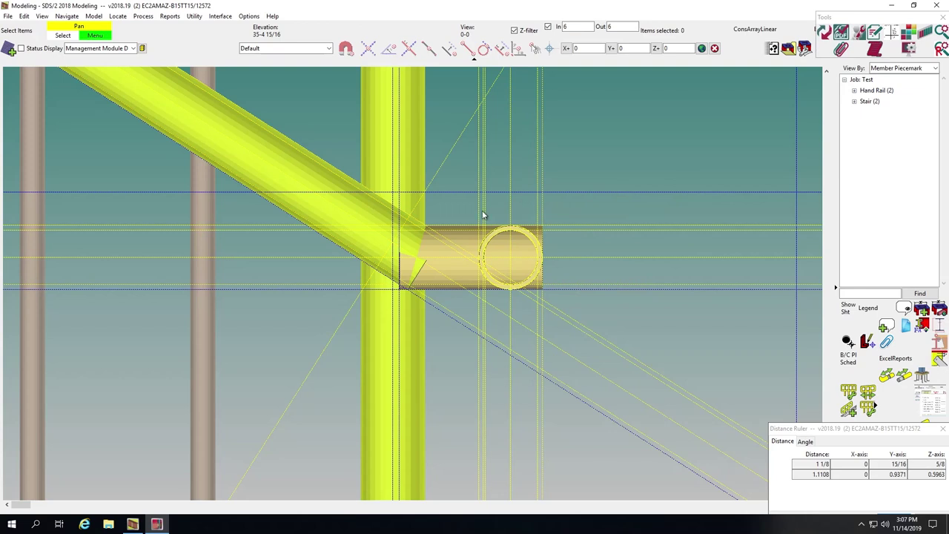
scroll(482, 216, "down", 2)
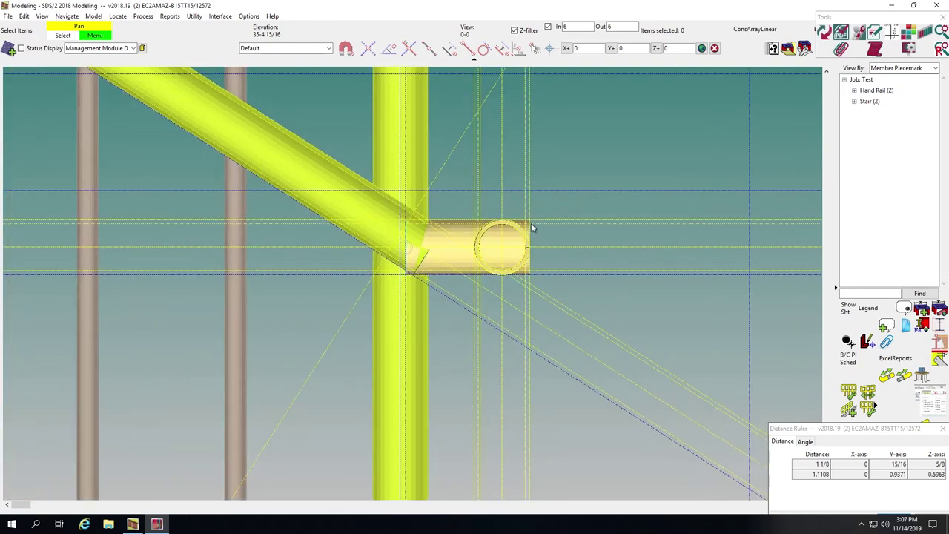
Step: Examine the new horizontal return pipe where it meets the sloped middle rail and the cross pipe beside the end post
scroll(488, 213, "up", 1)
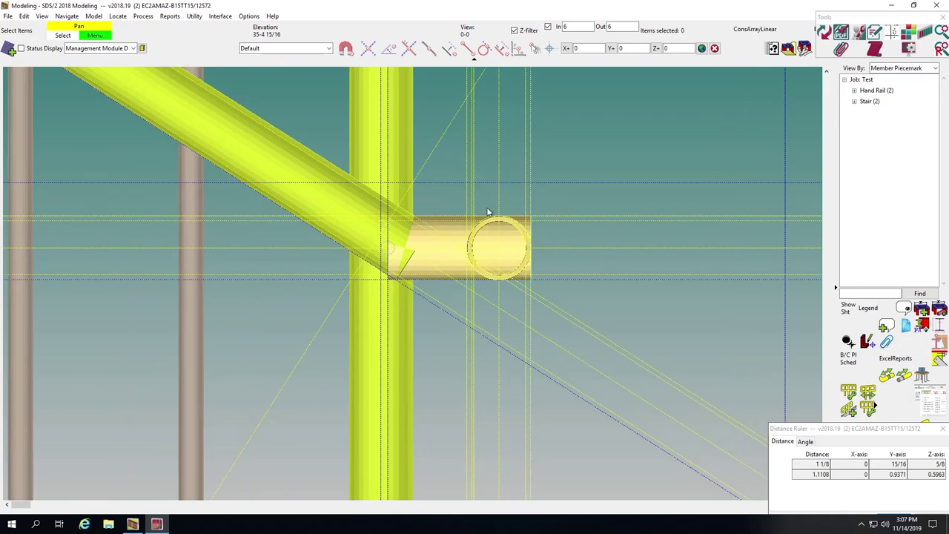
middle_click_drag(522, 237, 446, 295, "shift")
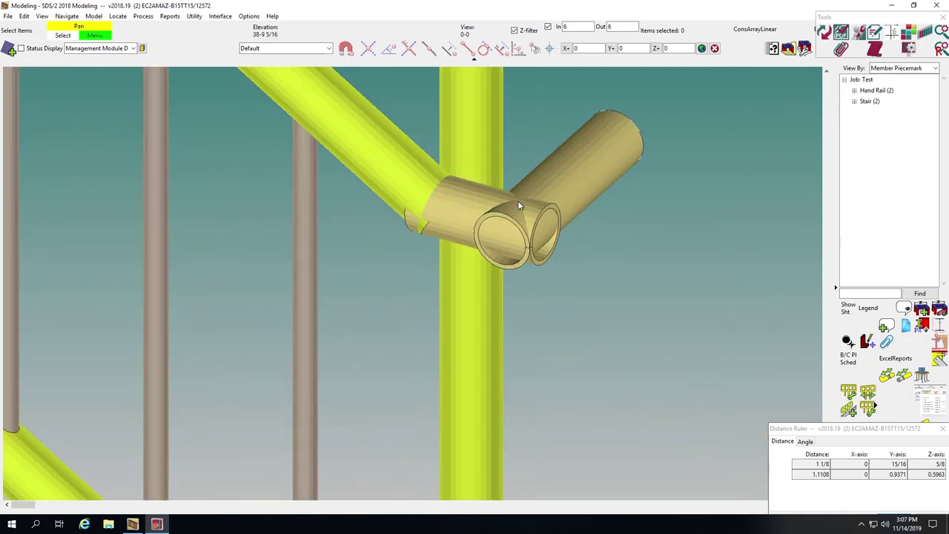
scroll(517, 210, "up", 2)
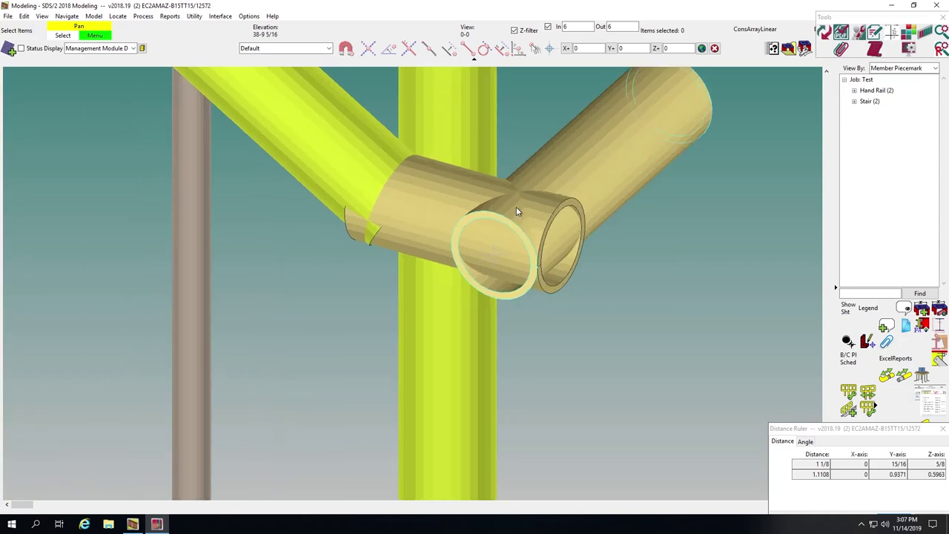
scroll(517, 212, "down", 2)
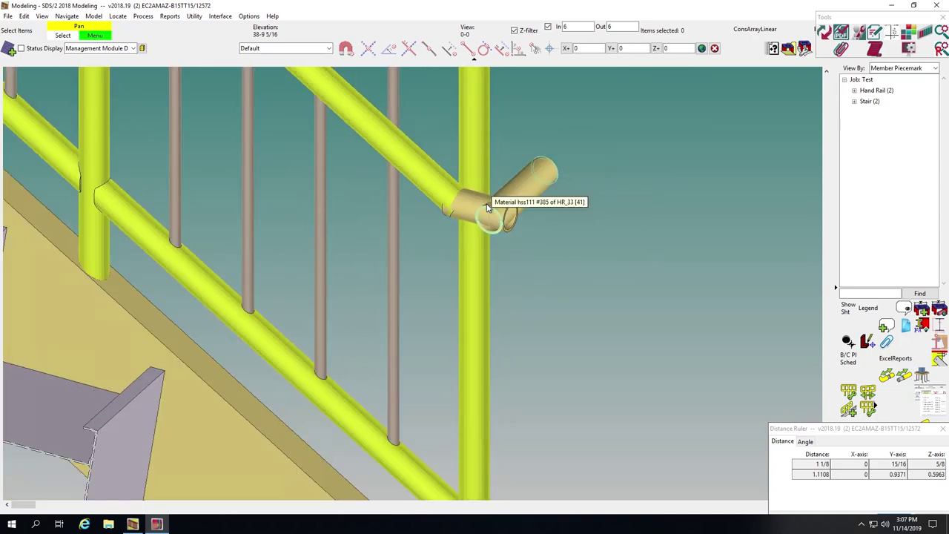
key("i")
key("Tab")
key("Tab")
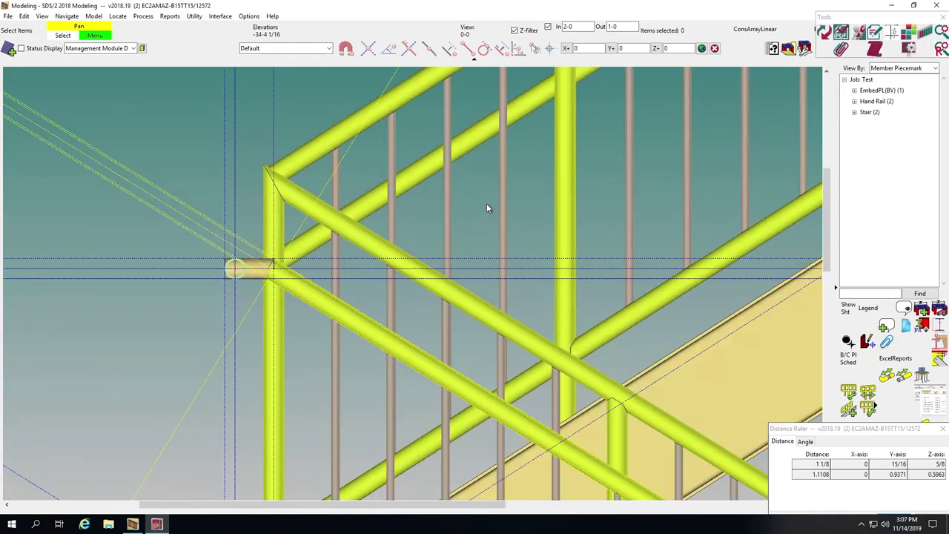
Step: Open the plan view and inspect the unmitred return pipes of both stair handrails around the end posts from several sides
key("p")
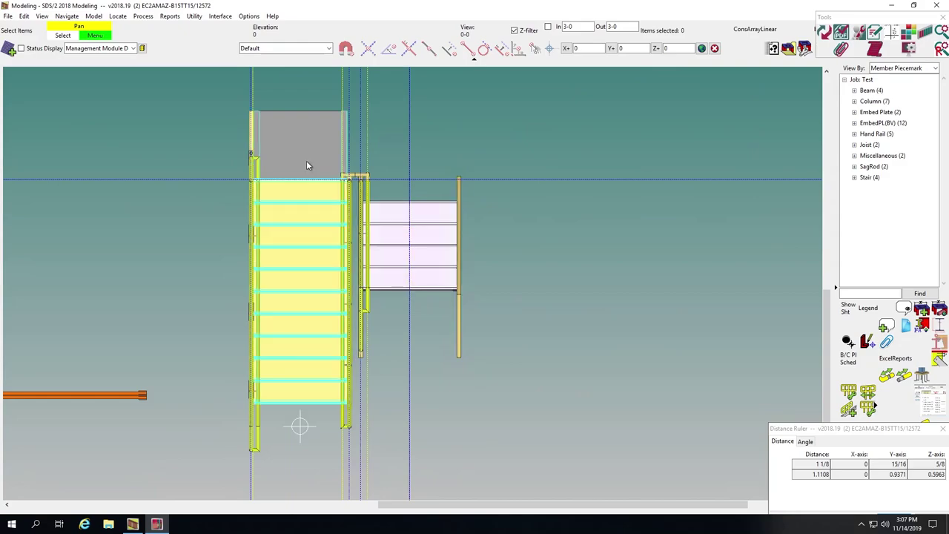
scroll(308, 163, "up", 7)
middle_click_drag(409, 232, 474, 241, "shift")
scroll(448, 267, "up", 3)
scroll(383, 243, "down", 6)
scroll(384, 242, "up", 4)
scroll(383, 242, "down", 3)
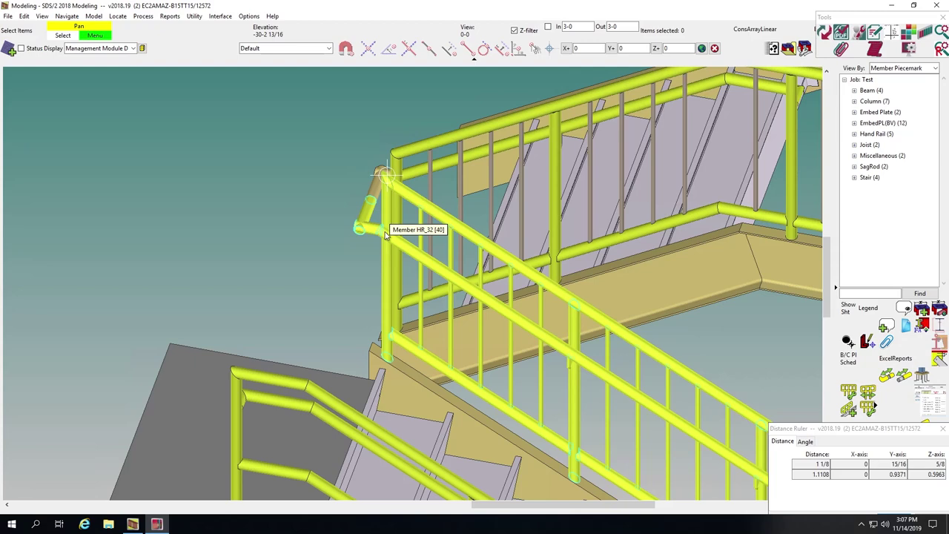
scroll(384, 237, "up", 8)
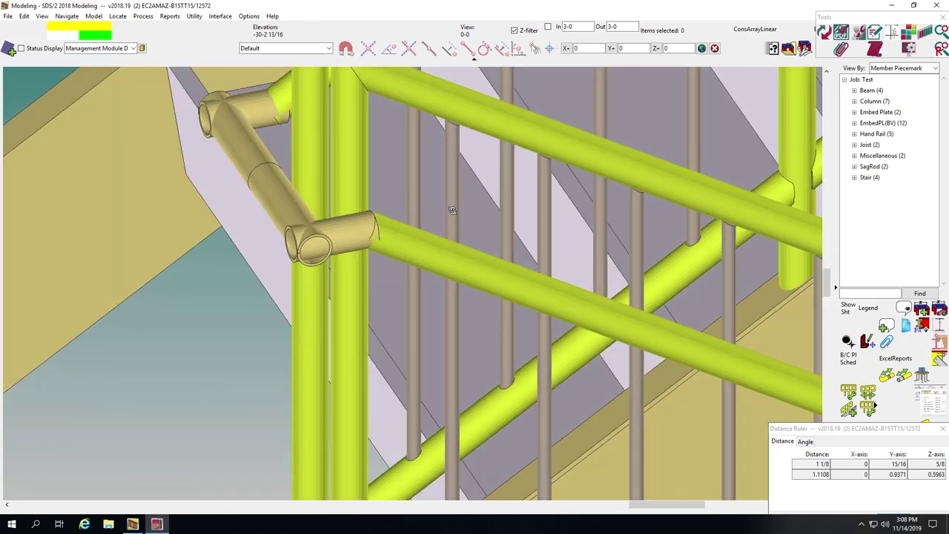
middle_click_drag(452, 211, 477, 228, "shift")
scroll(477, 276, "down", 3)
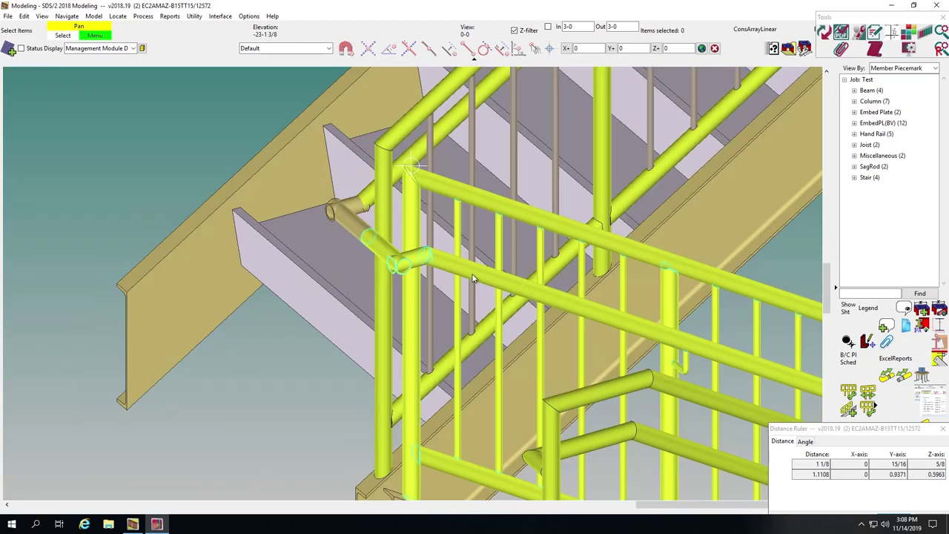
scroll(380, 180, "up", 2)
scroll(380, 183, "down", 1)
middle_click_drag(374, 200, 556, 199)
scroll(360, 195, "down", 4)
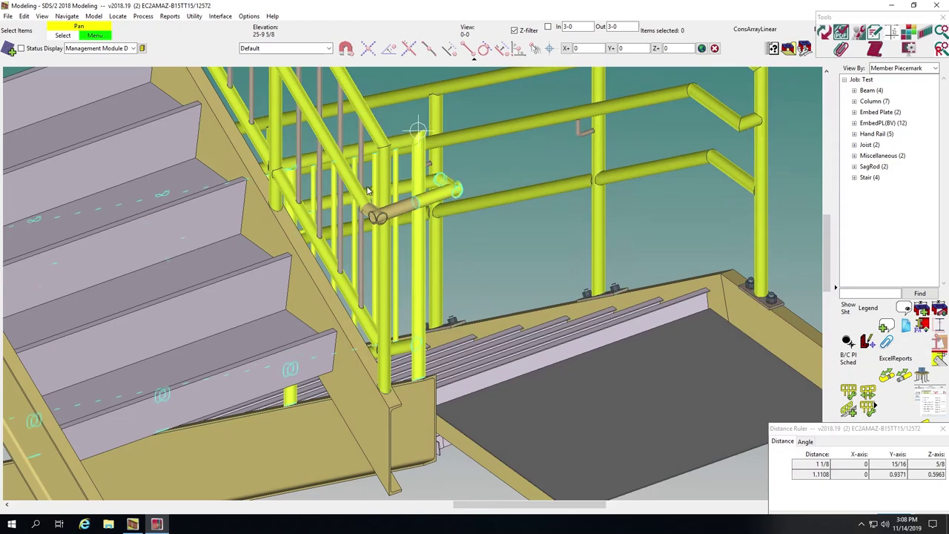
scroll(367, 191, "up", 5)
left_click(369, 227)
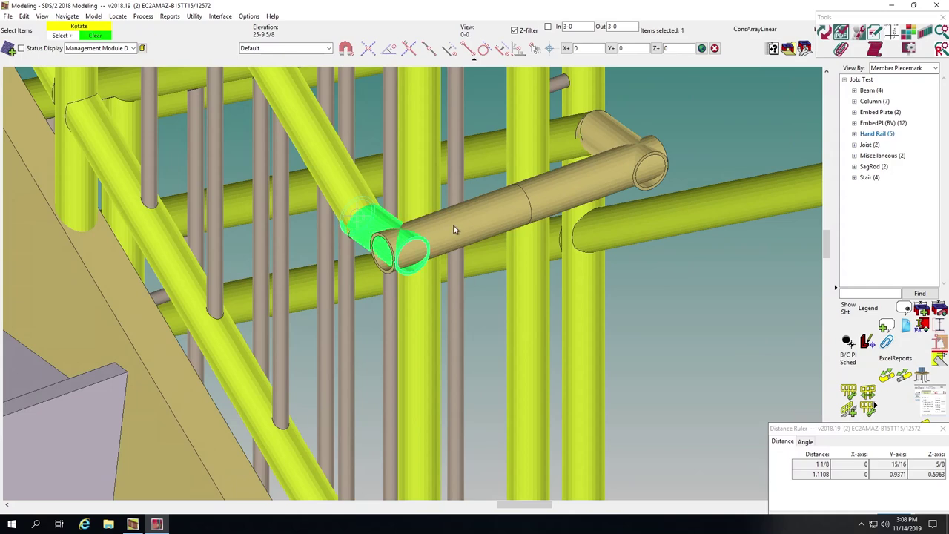
key("Escape")
scroll(440, 272, "down", 8)
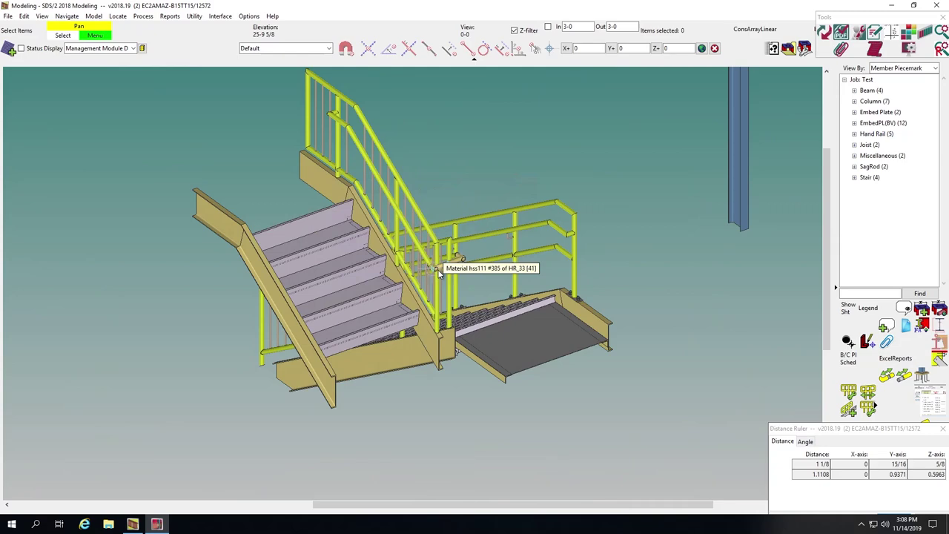
scroll(439, 273, "up", 6)
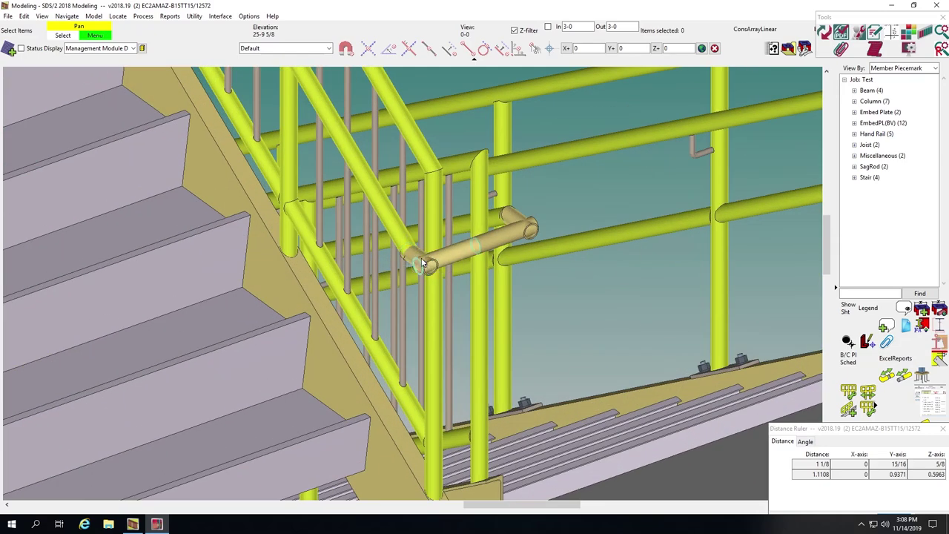
scroll(422, 263, "up", 4)
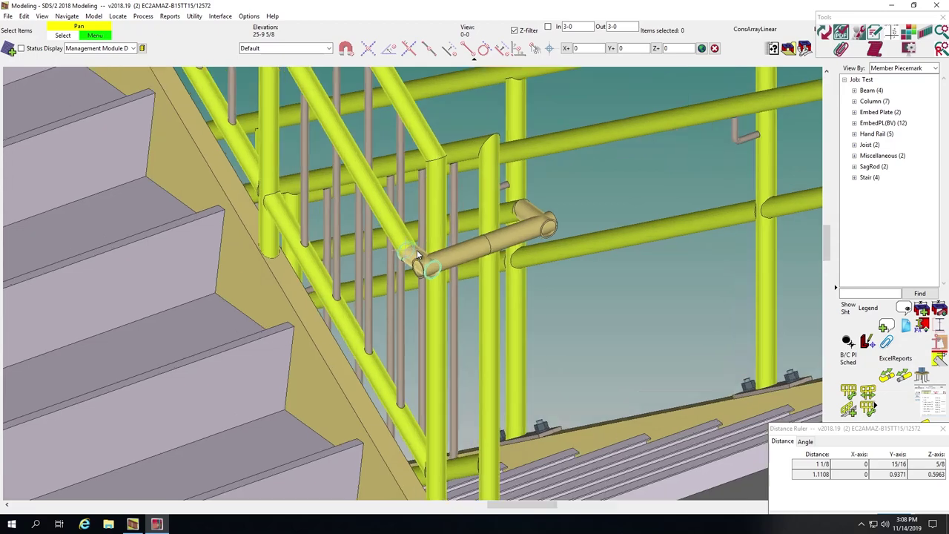
Step: Limit selection to material and apply Material Fit Mitre between the sloped middle rail and its short horizontal return pipe
key("m")
left_click(364, 208)
left_click(411, 257)
right_click(411, 253)
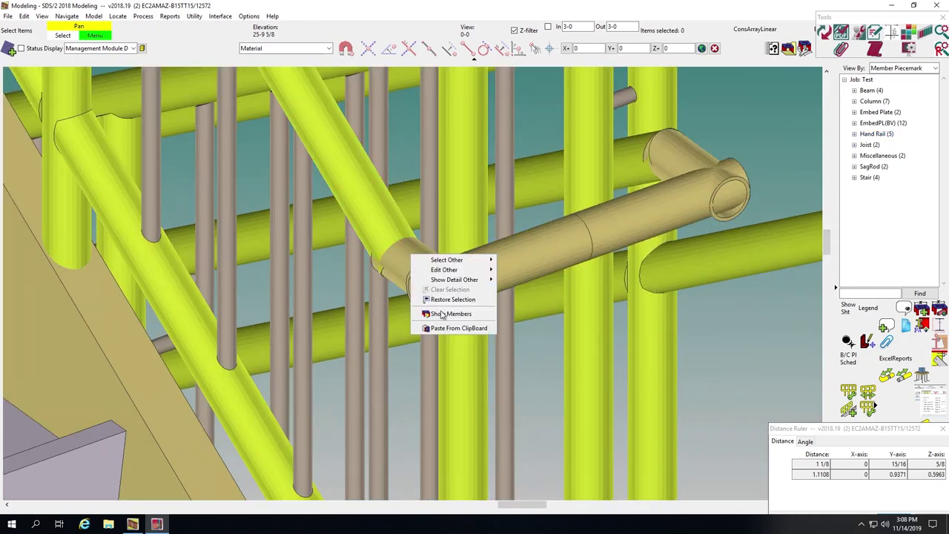
left_click(400, 242)
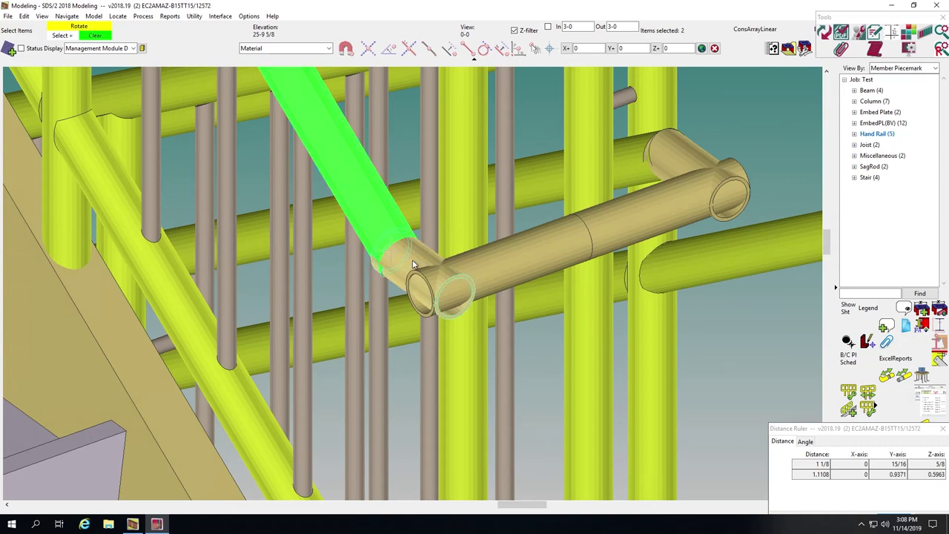
left_click(412, 265)
right_click(413, 263)
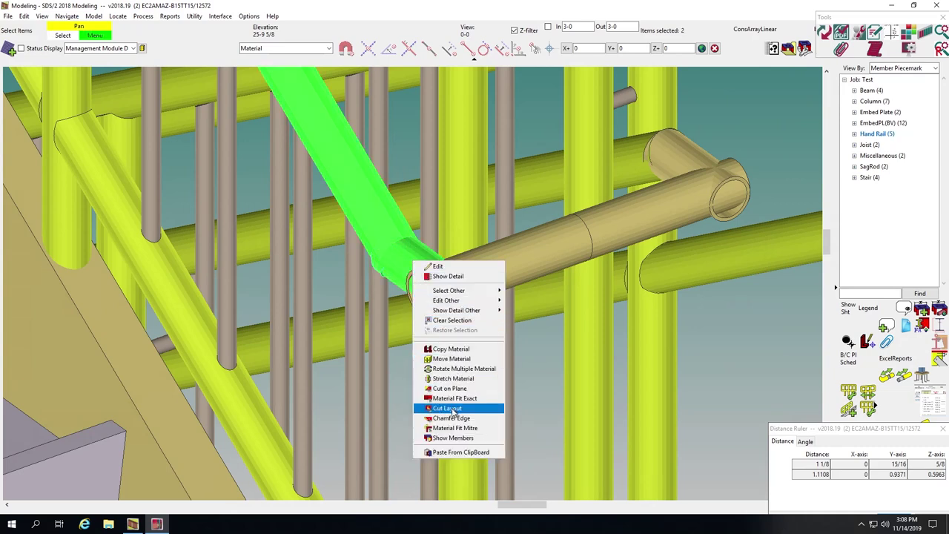
left_click(449, 429)
key("Return")
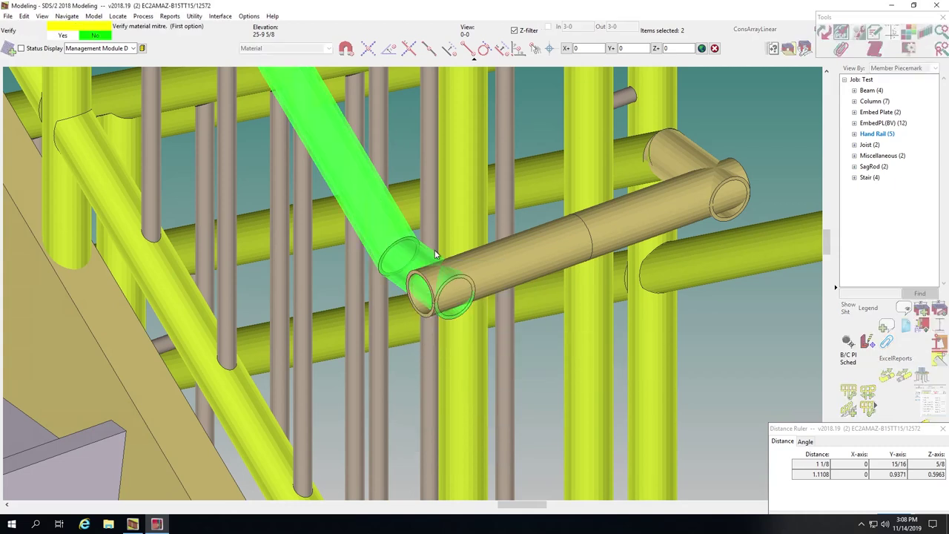
left_click(425, 297)
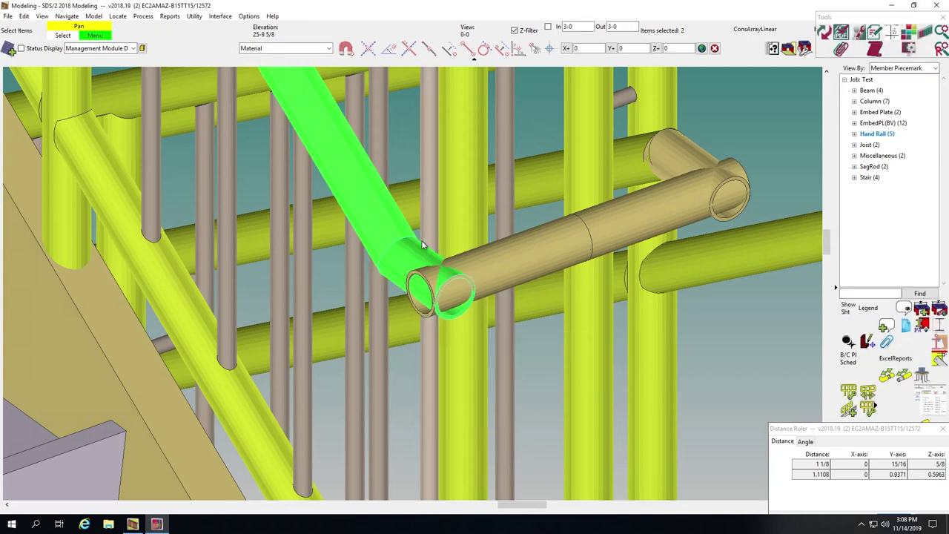
Step: Apply Material Fit Mitre between that short return pipe and the adjoining cross pipe at the end post
right_click(479, 252)
left_click(536, 420)
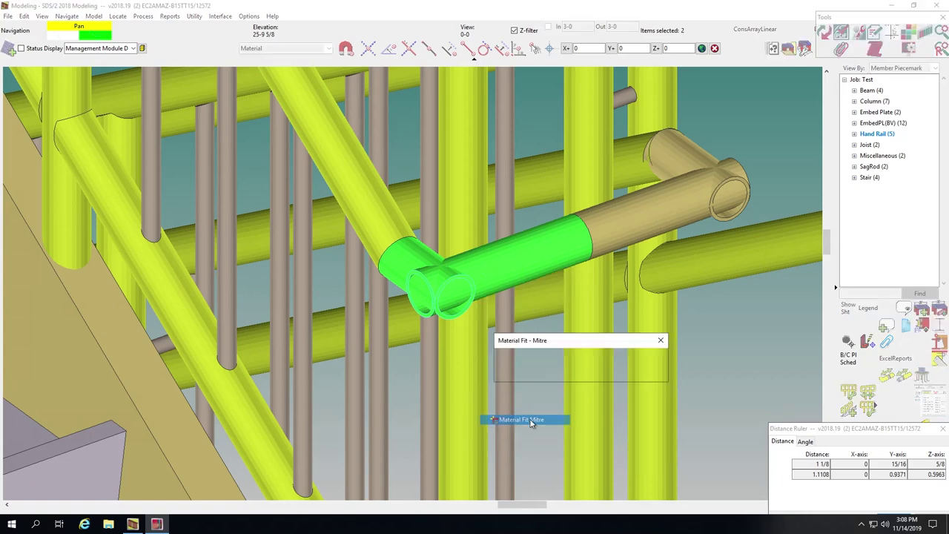
key("Return")
left_click(421, 288)
Step: Apply Material Fit Mitre between the other half of the cross pipe and the second handrail's short return pipe
scroll(397, 274, "down", 3)
scroll(593, 214, "up", 3)
left_click(511, 251)
left_click(497, 222, "ctrl")
right_click(495, 217)
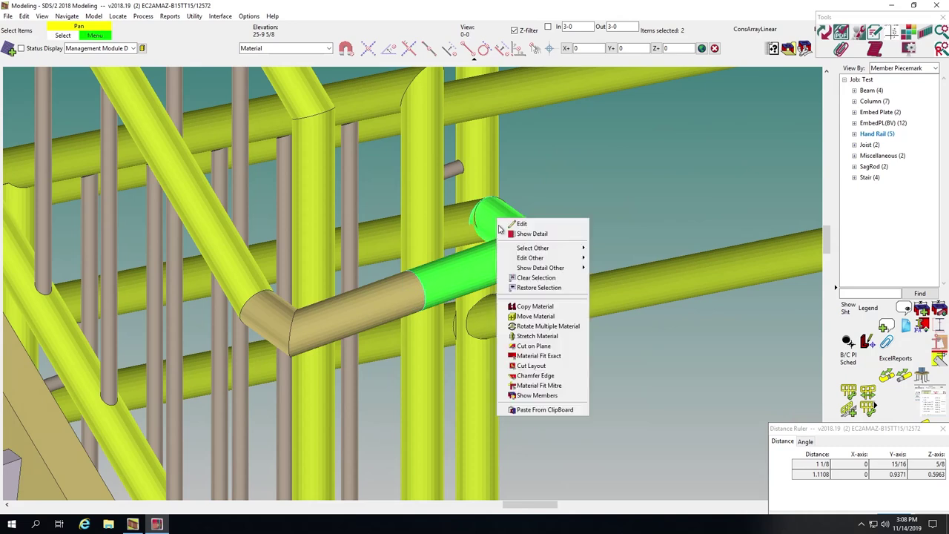
left_click(555, 386)
key("Return")
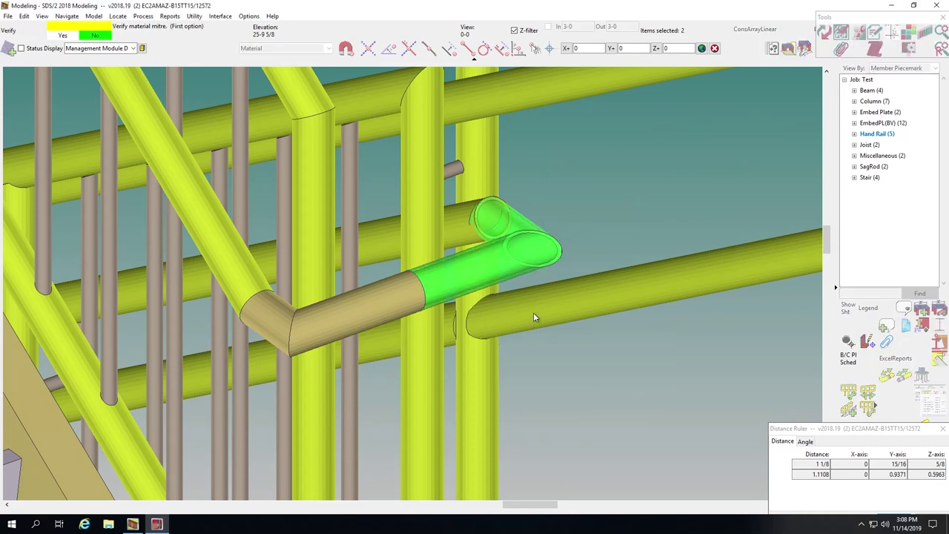
left_click(533, 314)
Step: Apply Material Fit Mitre between the second short return pipe and the other handrail's middle rail, clearing the selection
left_click(488, 221)
left_click(463, 214, "shift")
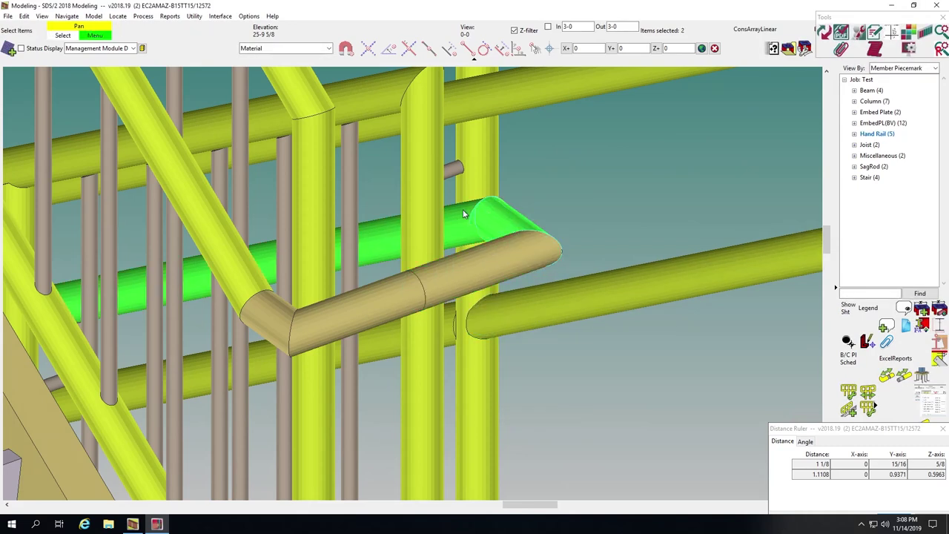
right_click(464, 211)
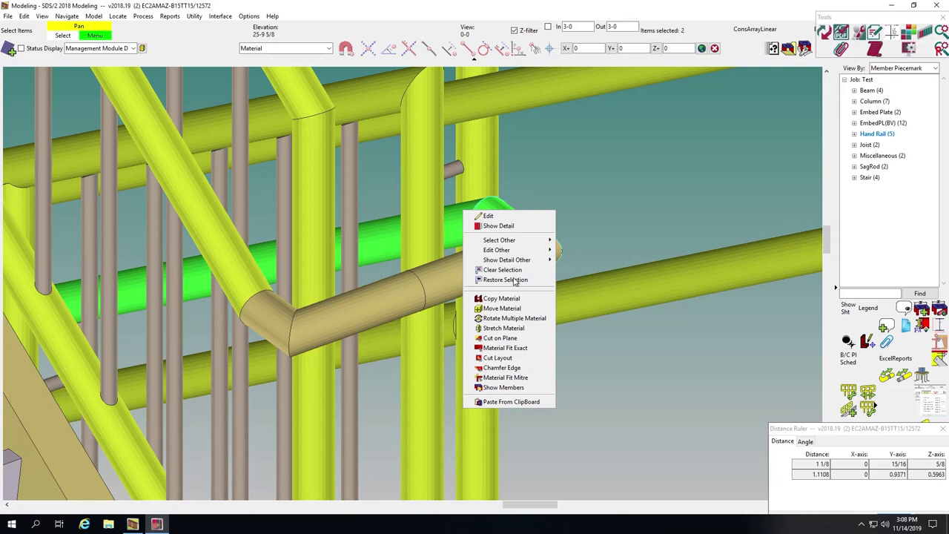
left_click(519, 378)
left_click(522, 287)
left_click(593, 232)
Step: Inspect the mitred pipe return around the end posts up close and within the whole stair from several angles
middle_click_drag(530, 242, 381, 236, "shift")
scroll(381, 236, "down", 5)
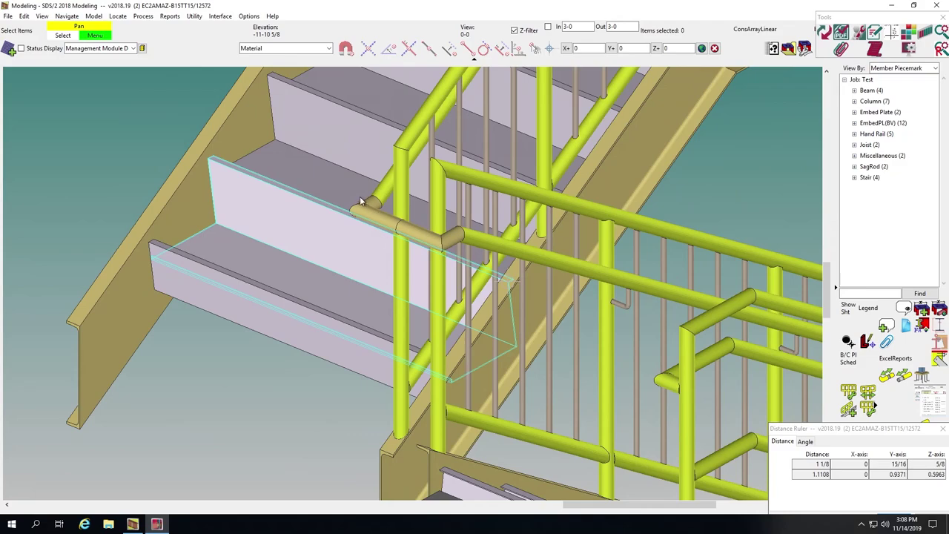
scroll(361, 195, "up", 3)
middle_click_drag(530, 265, 721, 257, "shift")
scroll(425, 166, "down", 3)
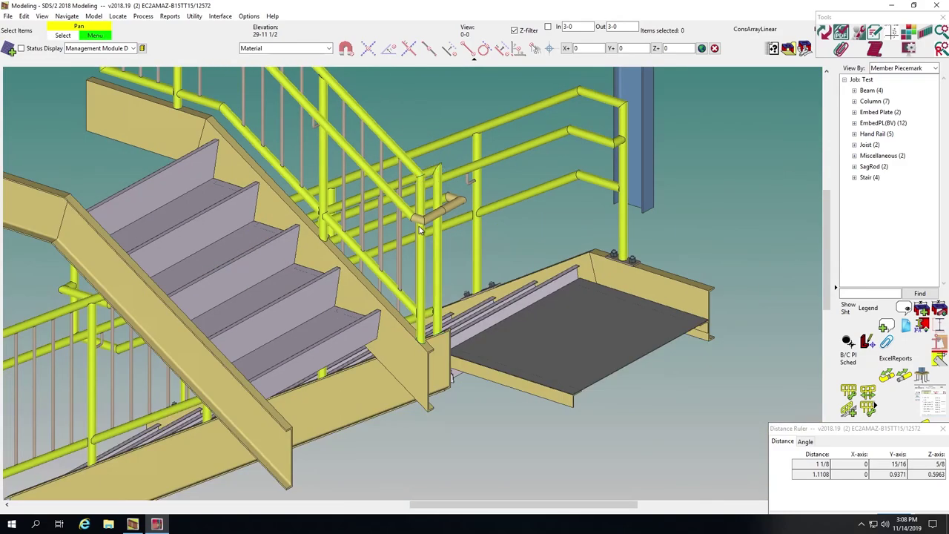
scroll(401, 208, "up", 3)
middle_click_drag(399, 207, 443, 227)
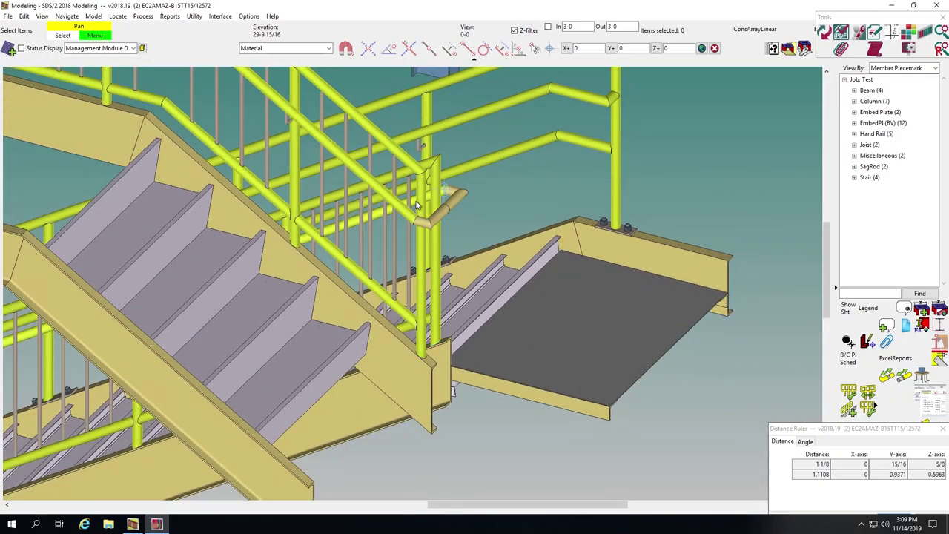
scroll(415, 204, "up", 3)
middle_click_drag(423, 184, 384, 182)
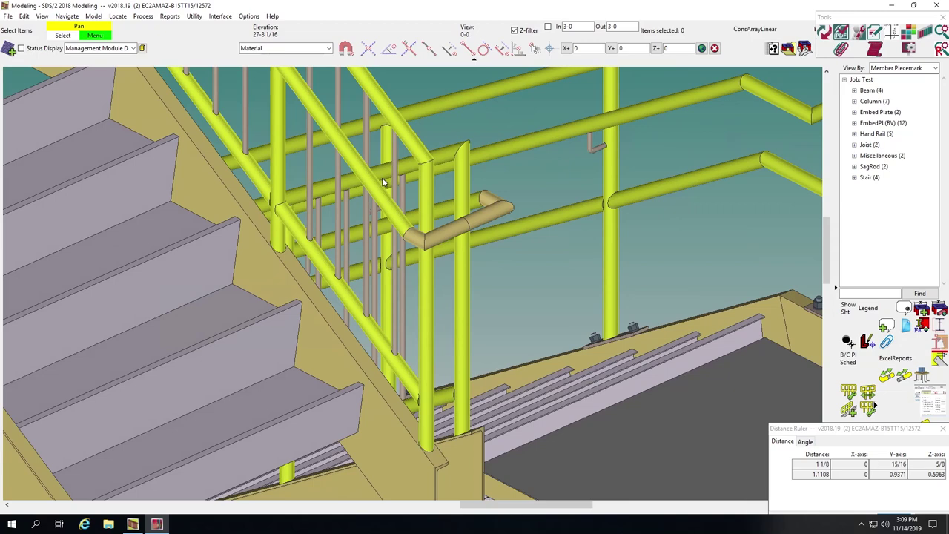
scroll(401, 224, "up", 6)
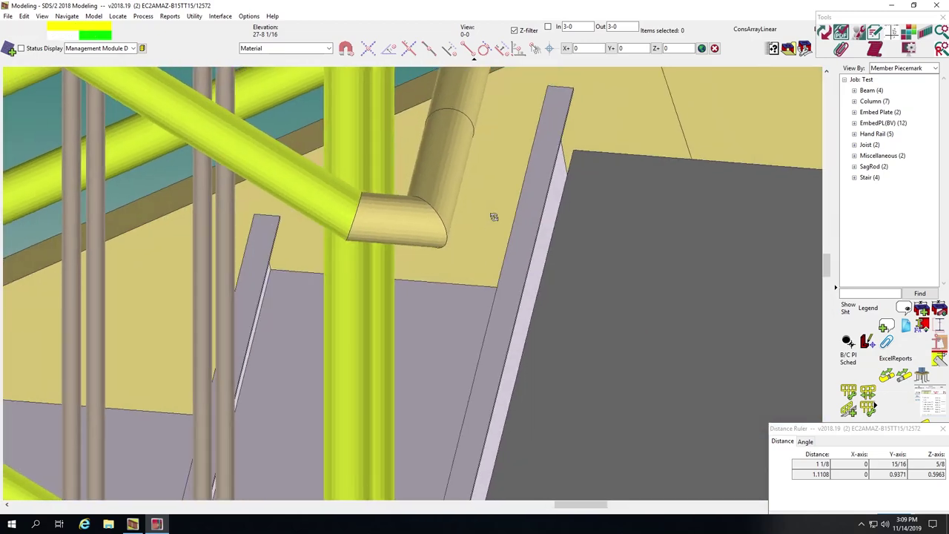
middle_click_drag(494, 217, 599, 229)
scroll(420, 287, "down", 4)
scroll(408, 274, "down", 3)
middle_click_drag(408, 274, 238, 261)
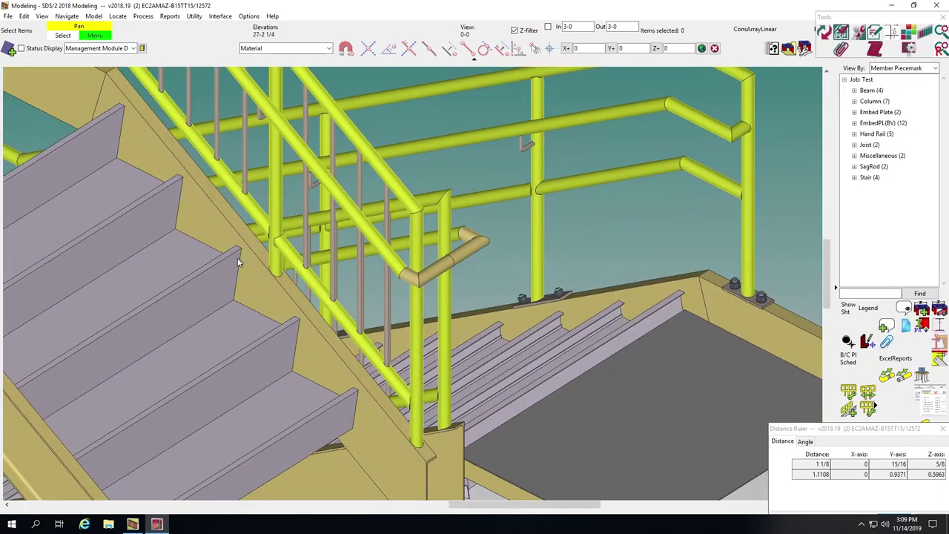
scroll(238, 262, "down", 1)
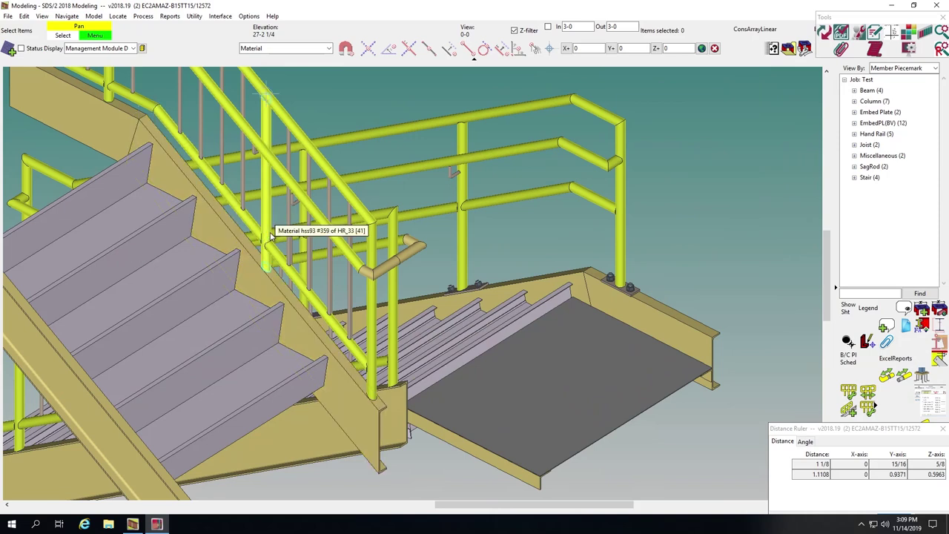
scroll(378, 227, "up", 3)
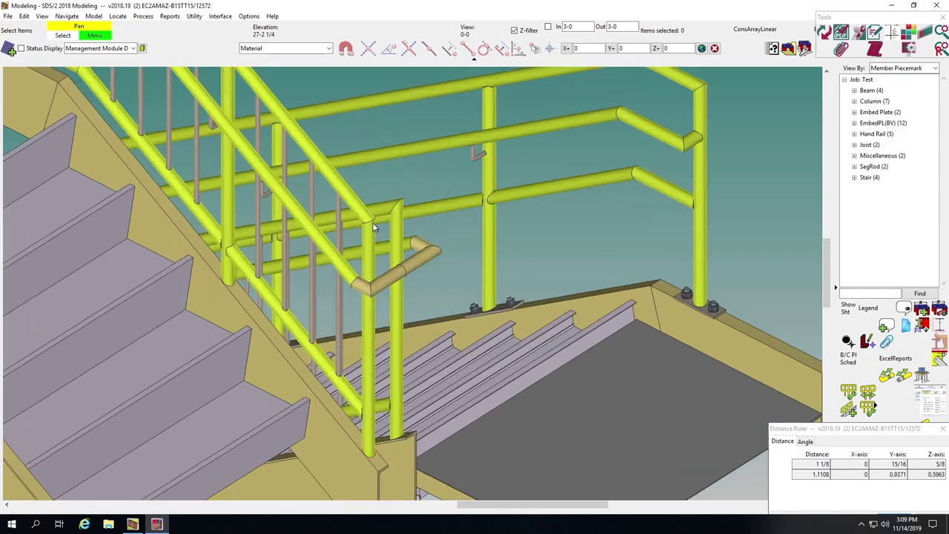
middle_click_drag(367, 223, 511, 294)
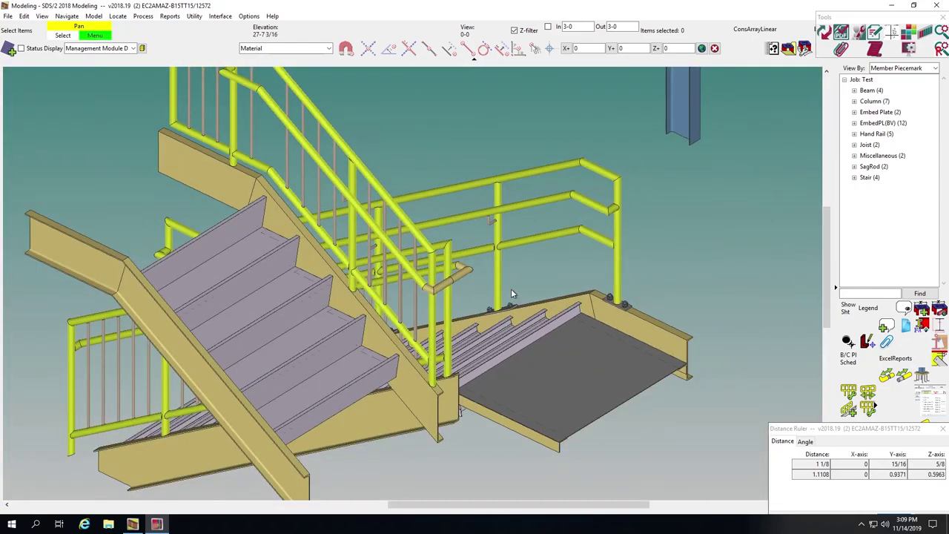
scroll(439, 261, "down", 3)
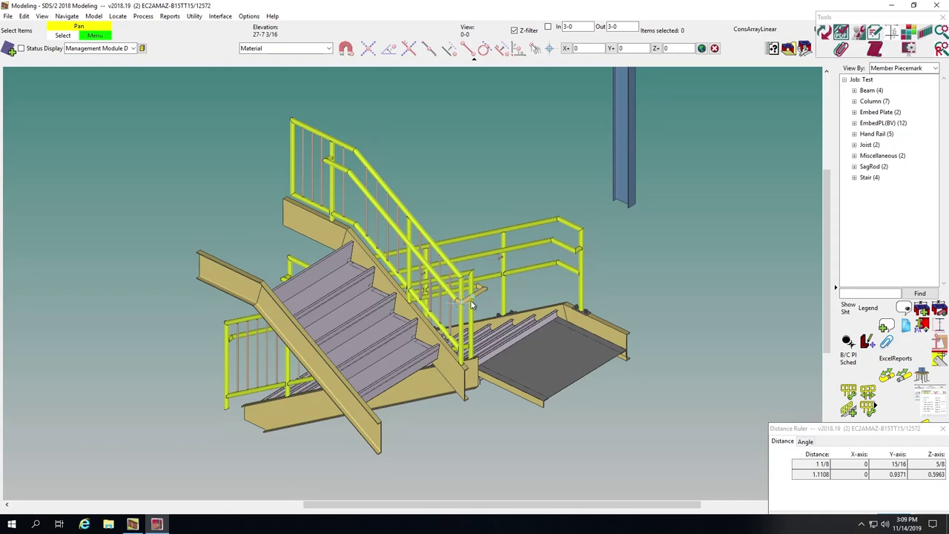
scroll(471, 304, "up", 2)
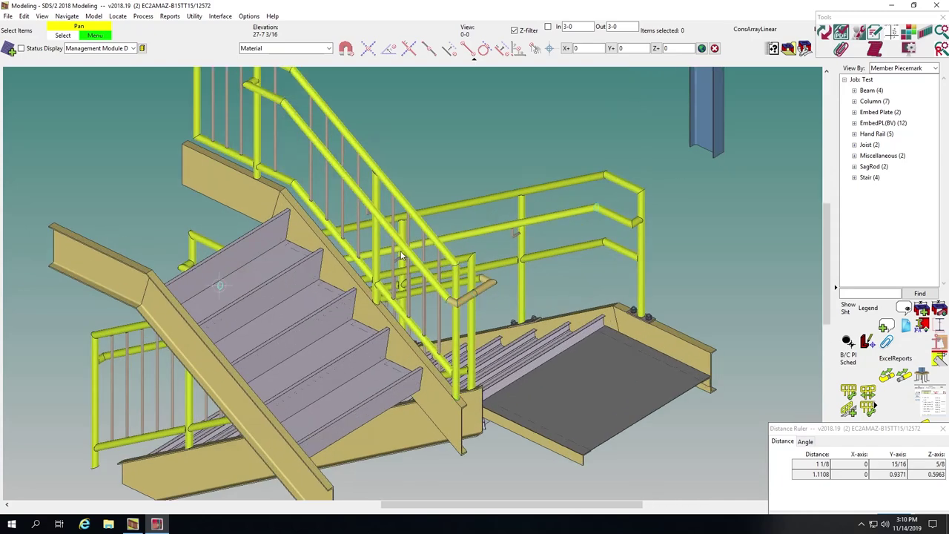
Step: Review the handrail middle rail and its pipe return up close and within both stair flights
scroll(349, 174, "up", 3)
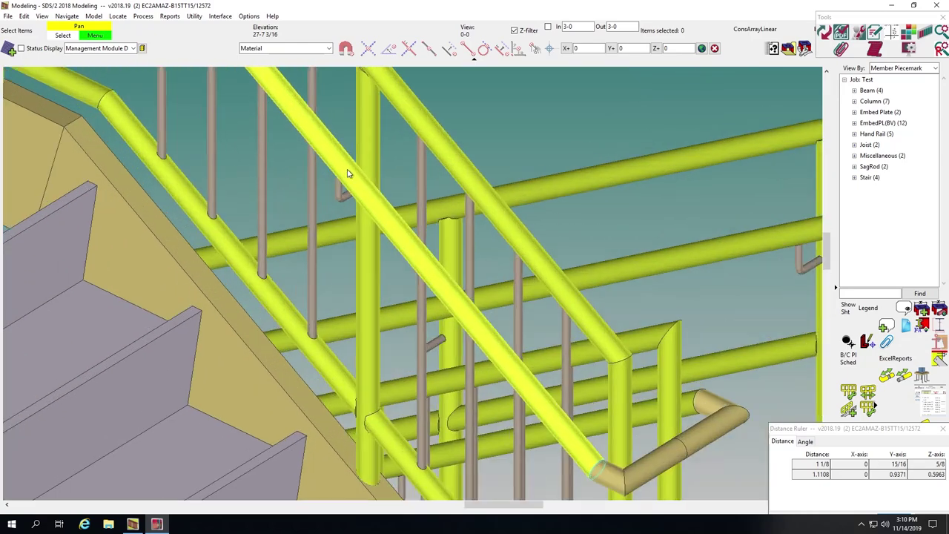
scroll(348, 173, "up", 1)
middle_click_drag(349, 173, 261, 191)
middle_click_drag(372, 200, 445, 174)
scroll(361, 187, "down", 5)
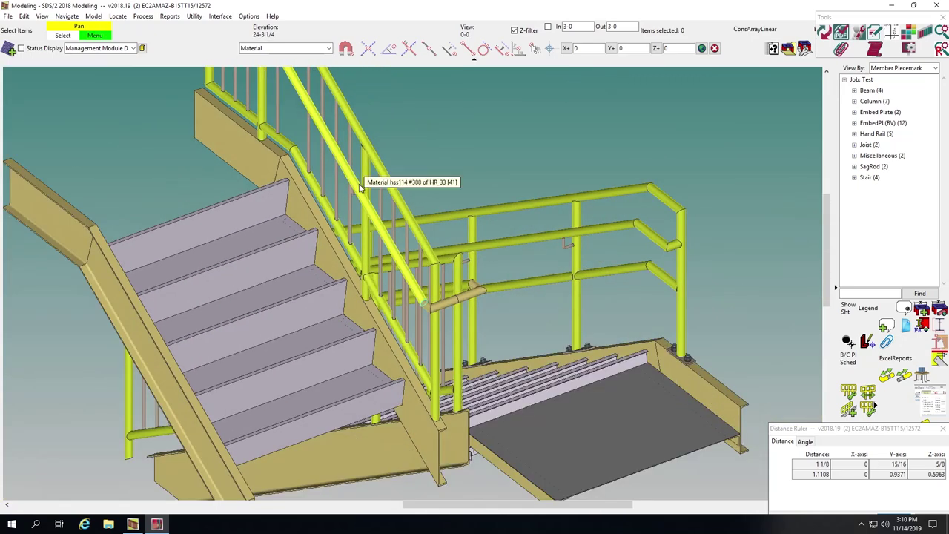
scroll(360, 187, "down", 3)
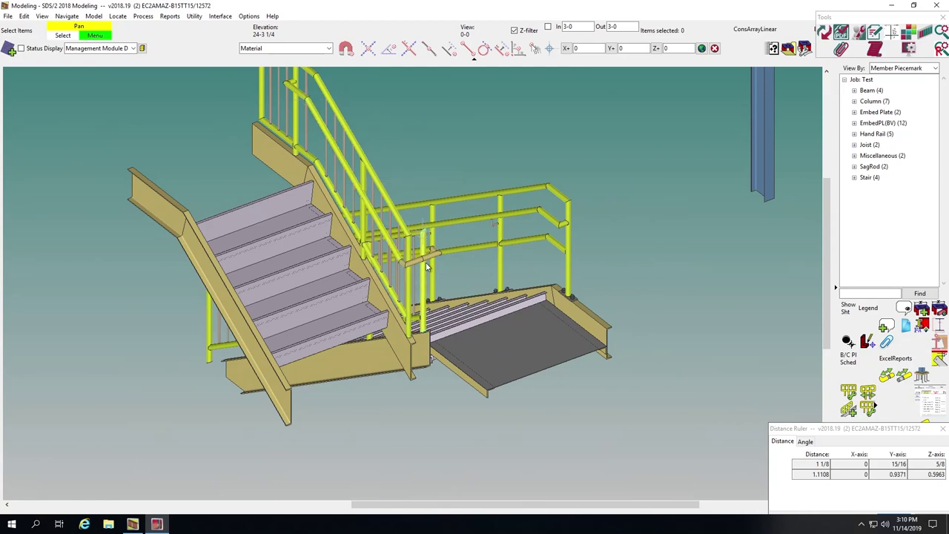
scroll(445, 245, "up", 3)
middle_click_drag(425, 257, 407, 250, "shift")
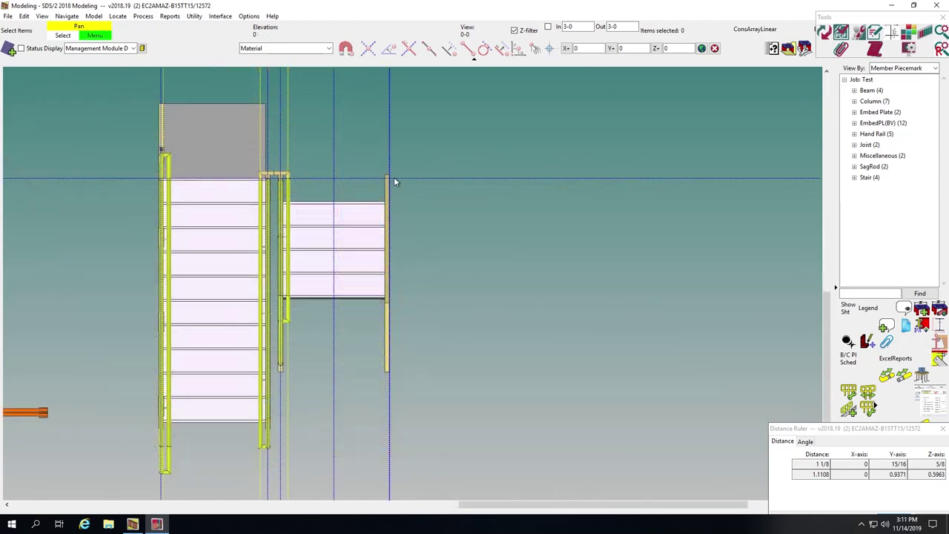
Step: Create an elevation view along the outer stringer of the short upper flight, locating two points on its construction line
scroll(394, 182, "up", 1)
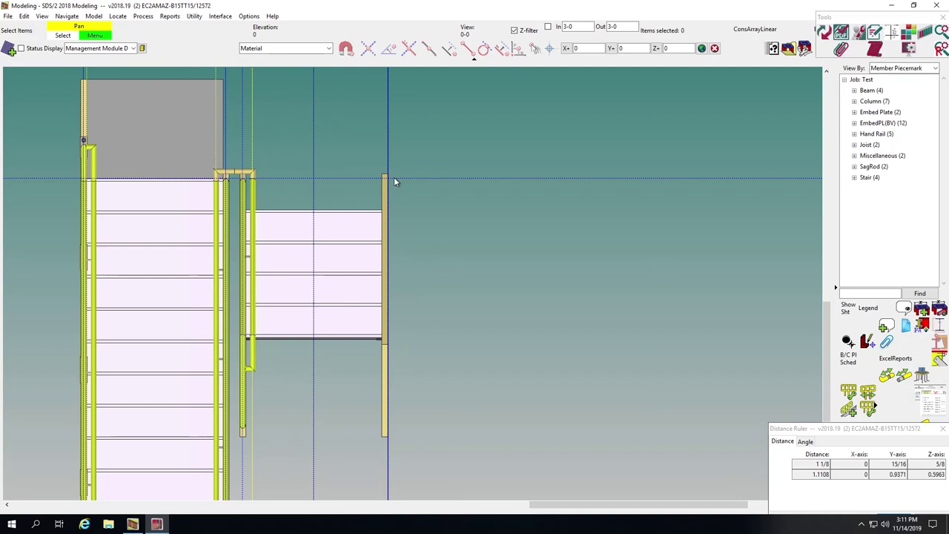
scroll(394, 182, "down", 2)
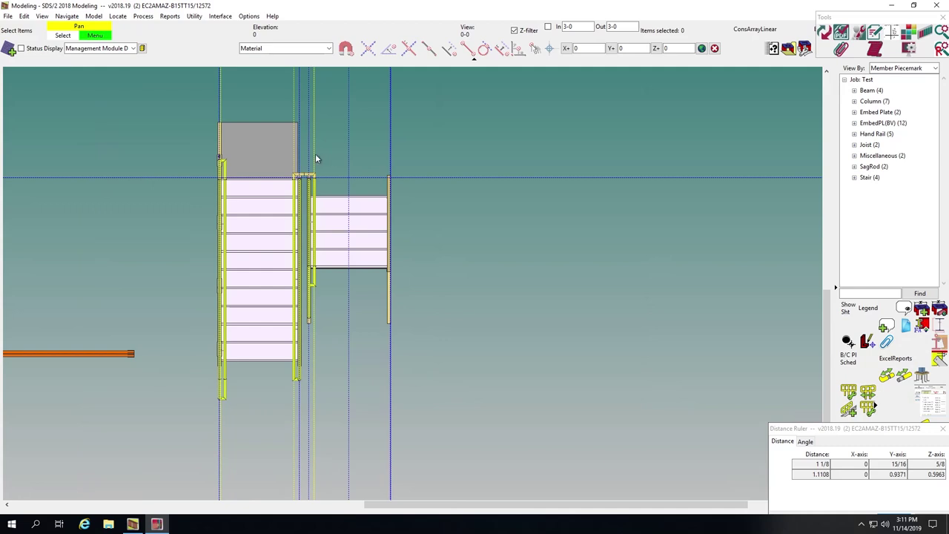
scroll(370, 189, "up", 3)
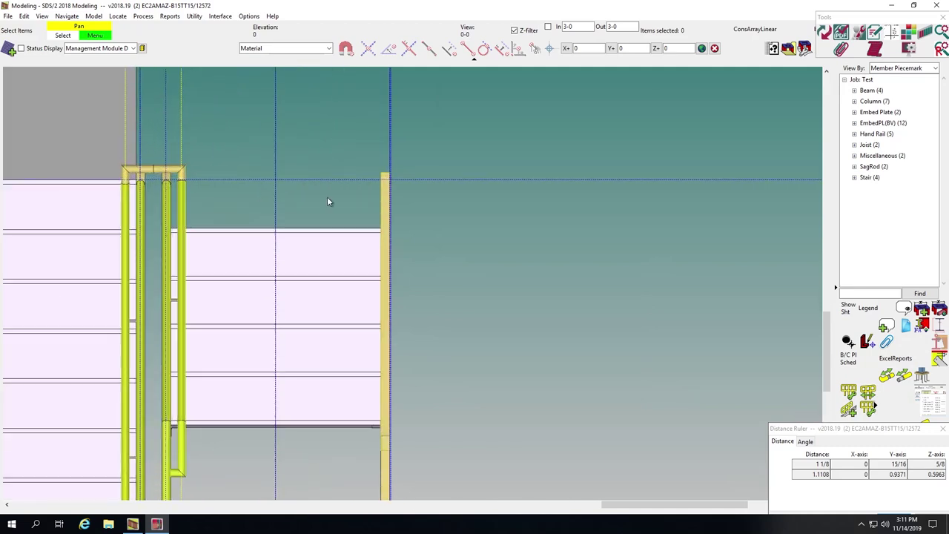
scroll(413, 159, "up", 5)
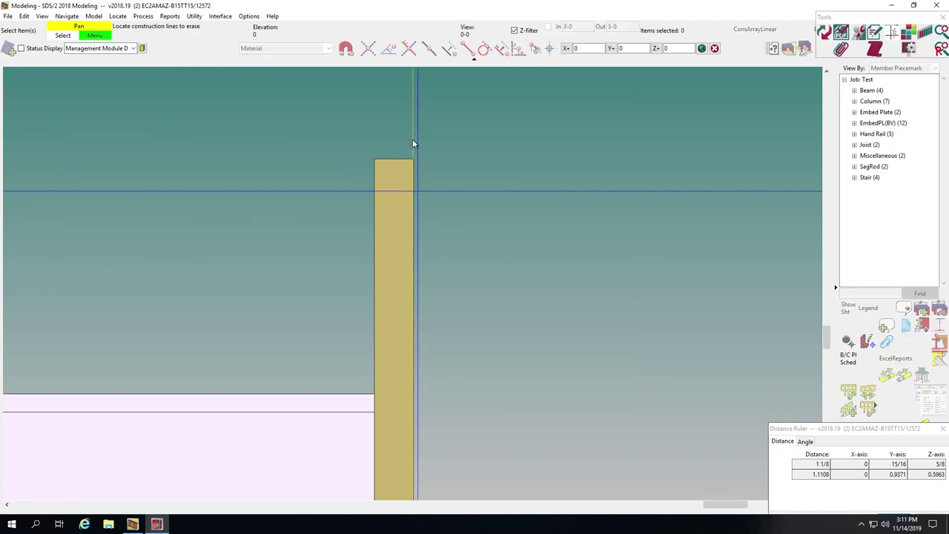
scroll(413, 153, "down", 5)
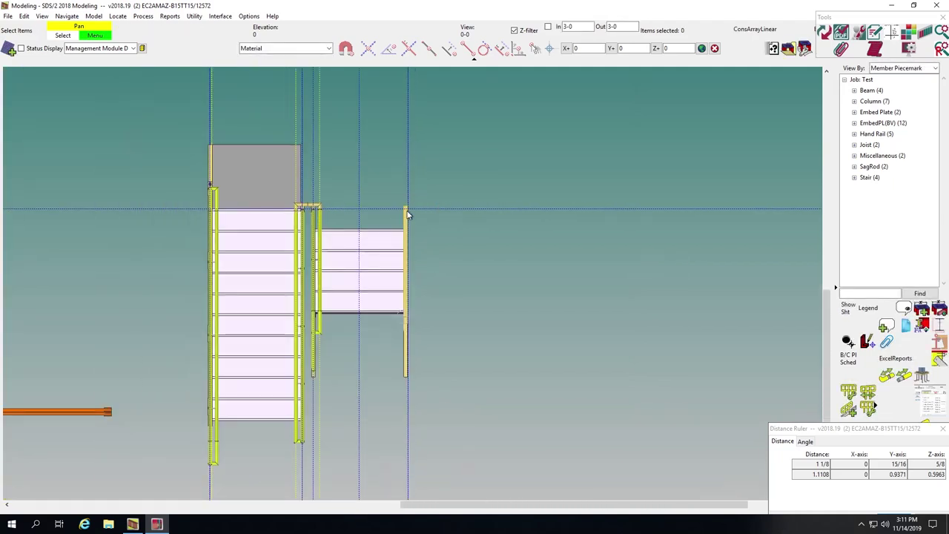
key("s")
left_click(408, 96)
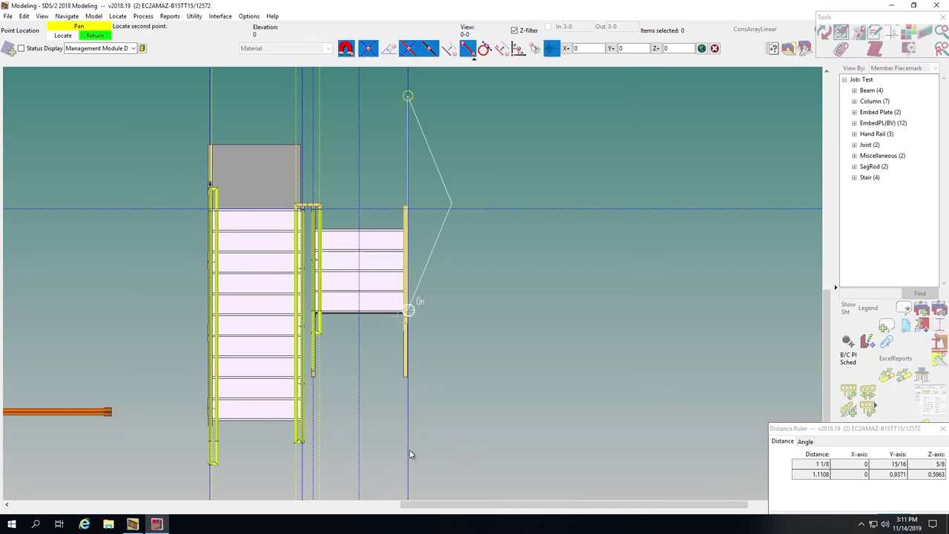
left_click(409, 490)
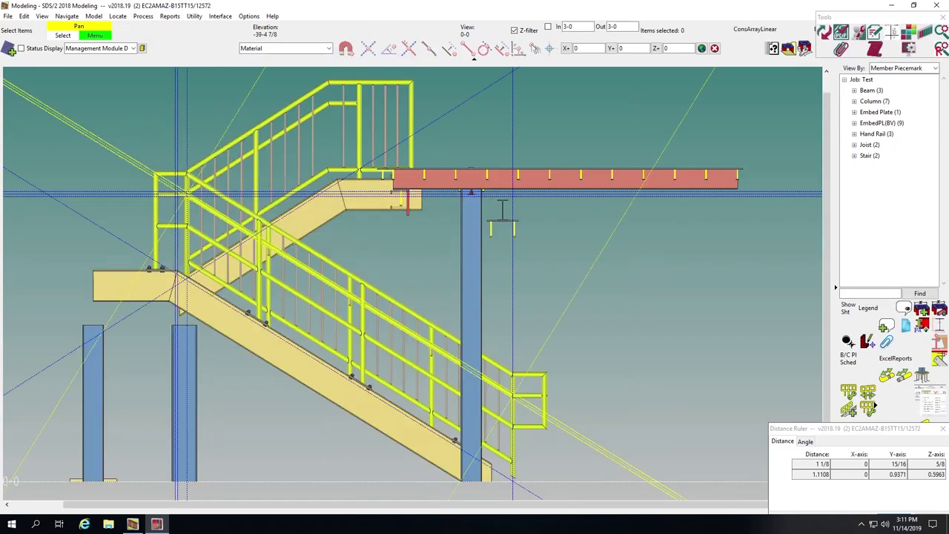
Step: Limit the elevation's depth checking to 1-0 in and 1-0 out
left_click(577, 27)
type("1-0")
key("Return")
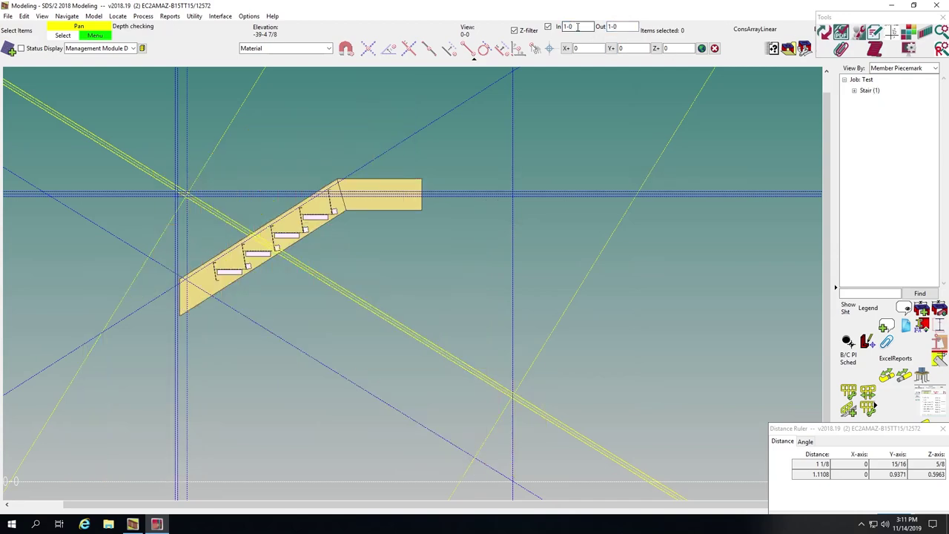
Step: Erase the old construction lines crossing the area above and beside the stringer's lower end
scroll(393, 338, "down", 3)
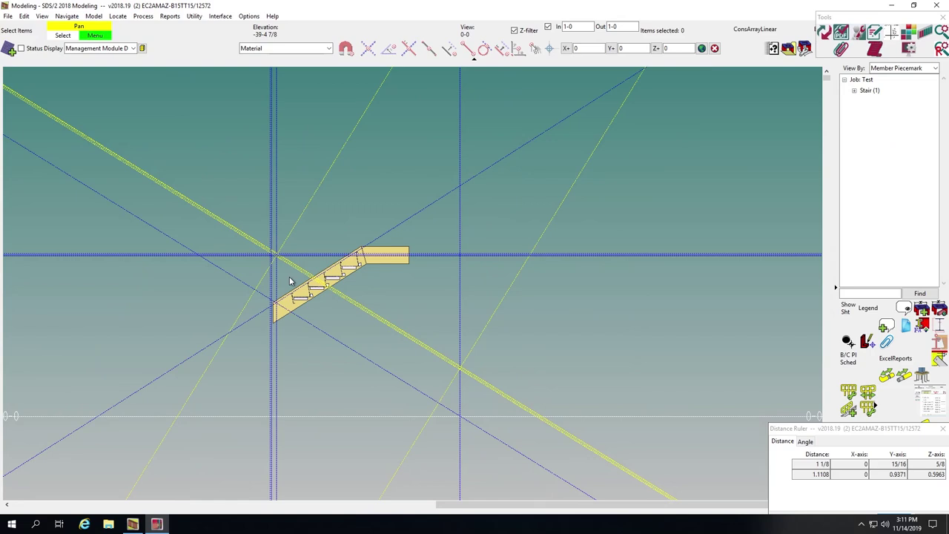
scroll(290, 277, "up", 4)
key("e")
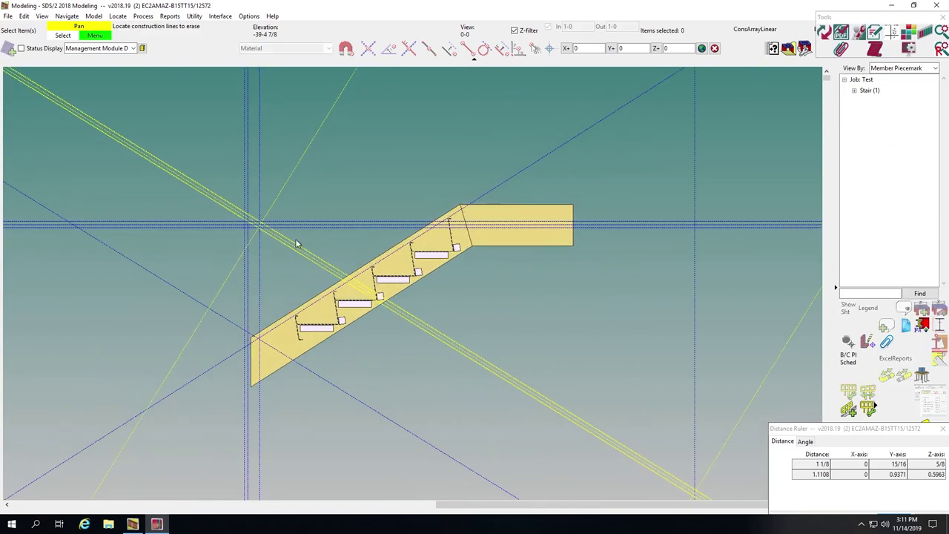
mouse_move(328, 247)
left_mouse_down()
mouse_move(123, 143)
mouse_move(65, 134)
left_mouse_up()
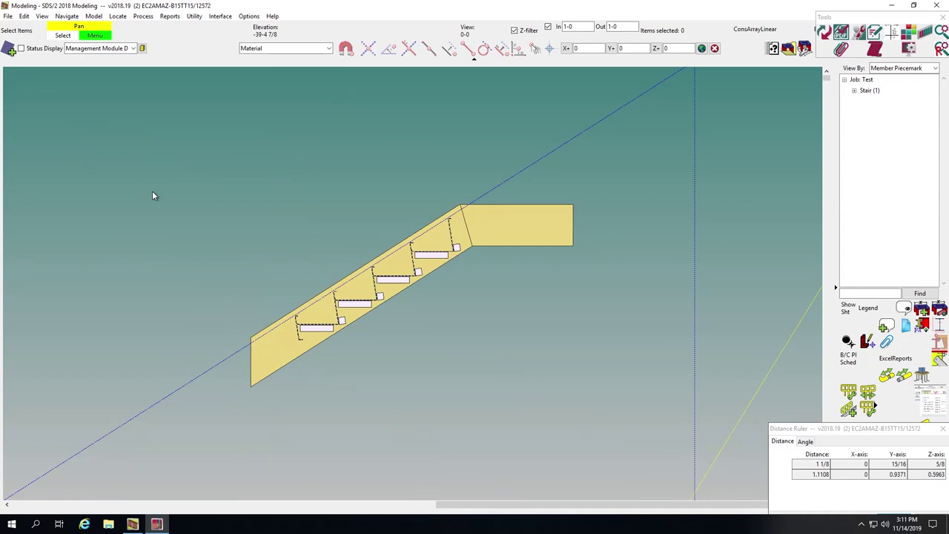
Step: Add a horizontal construction line at the flight's lower working point and vertical and horizontal ones through the top nosing
key("c")
left_click(261, 343)
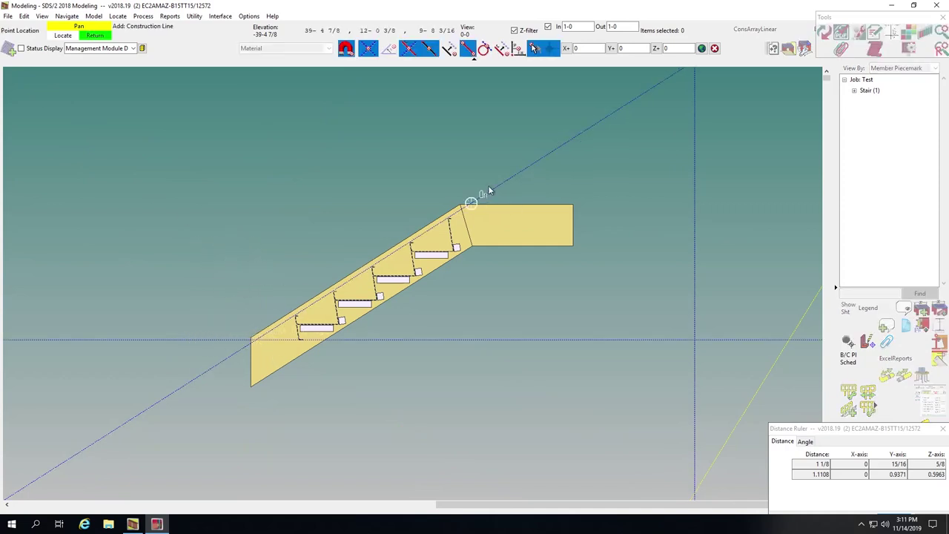
left_click(451, 161)
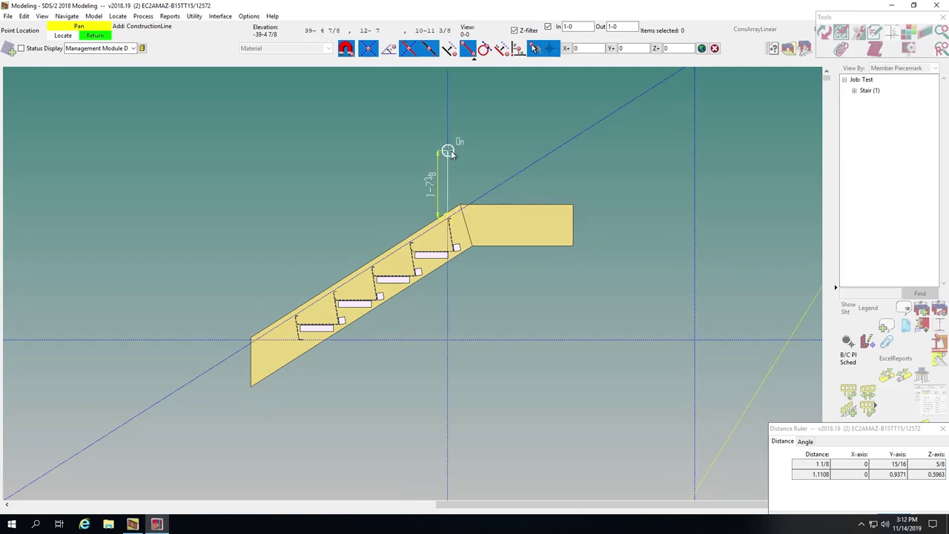
right_click(561, 218)
left_click(562, 218)
left_click(621, 219)
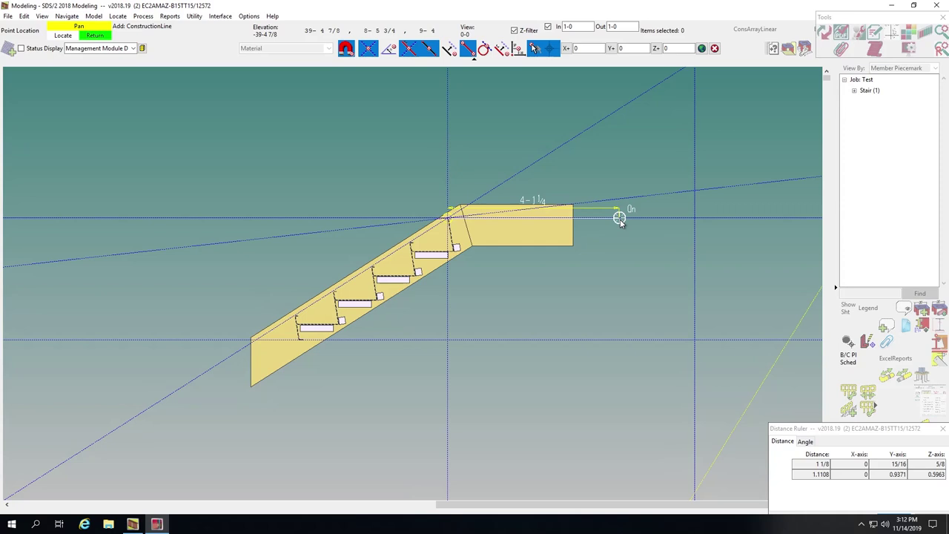
Step: Erase the stray, slightly sloped construction line running through the top nosing
right_click(620, 219)
key("e")
left_click(636, 202)
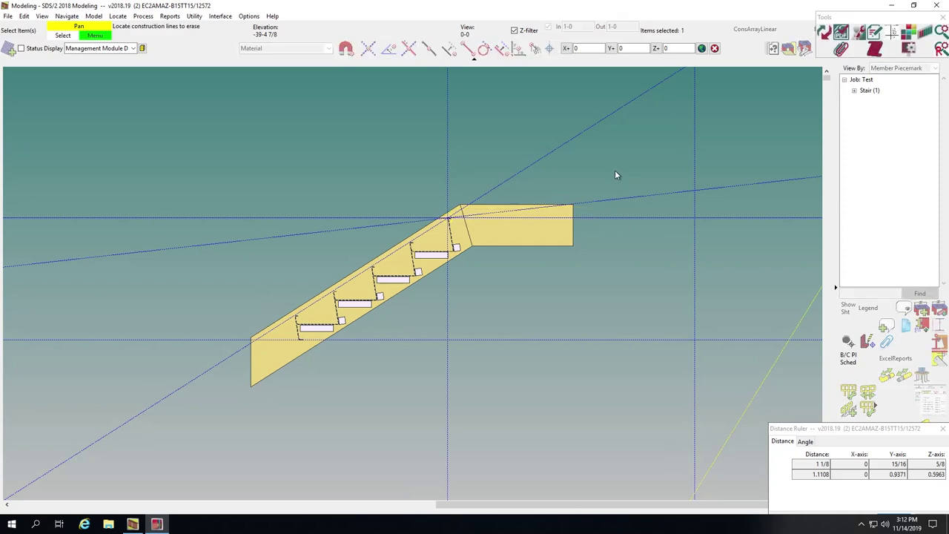
Step: Add a vertical construction line offset 1-0 from the one at the top nosing
left_click(449, 119)
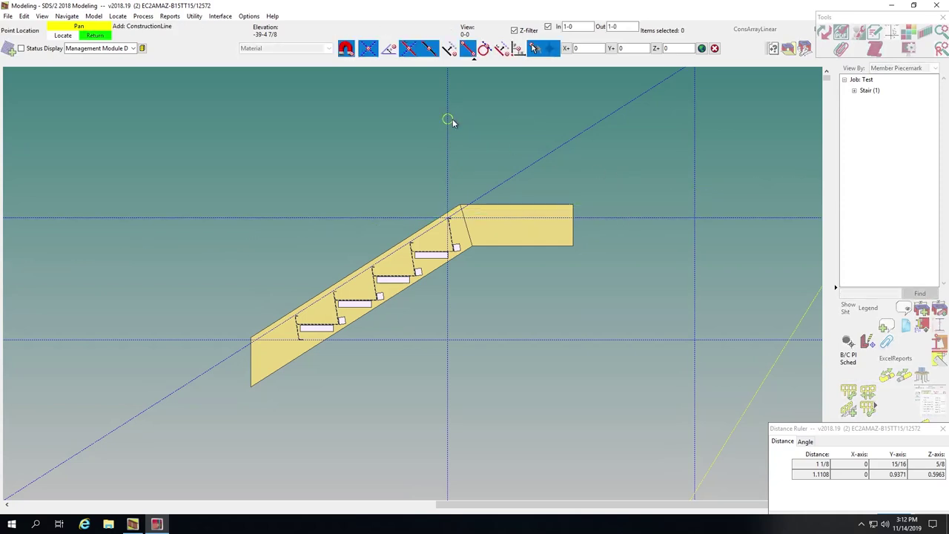
type("1-0")
key("Return")
key("Escape")
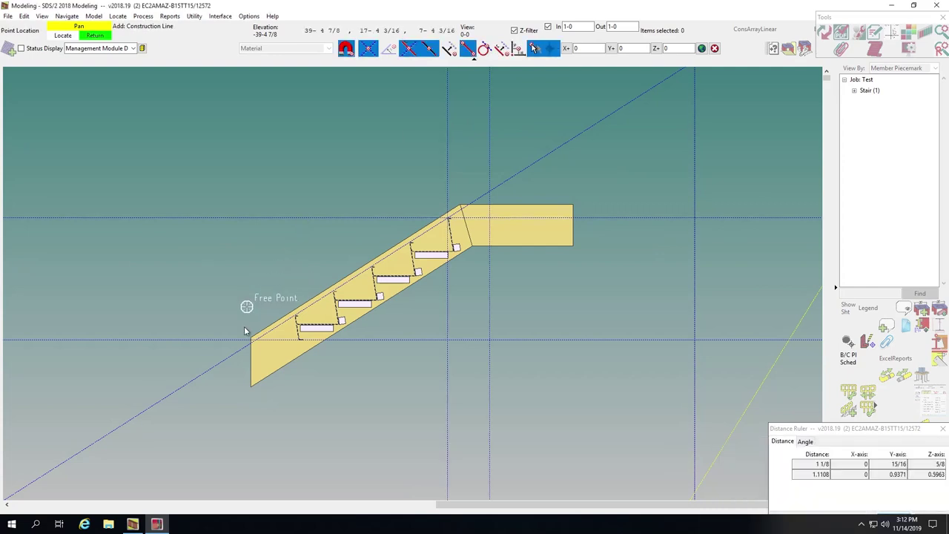
Step: Add a vertical construction line at the flight's lower working point and another offset -1-0 from it
left_click(256, 345)
left_click(253, 145)
type("-1-0")
key("Return")
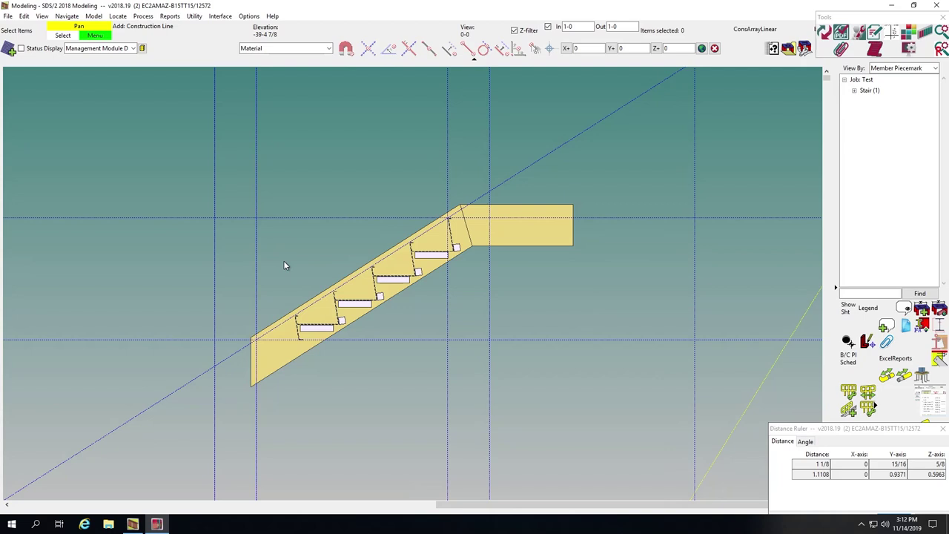
Step: Add a hand rail from the lower working point to the top nosing, locating both return ends on the 1-0 offset lines
scroll(255, 319, "up", 2)
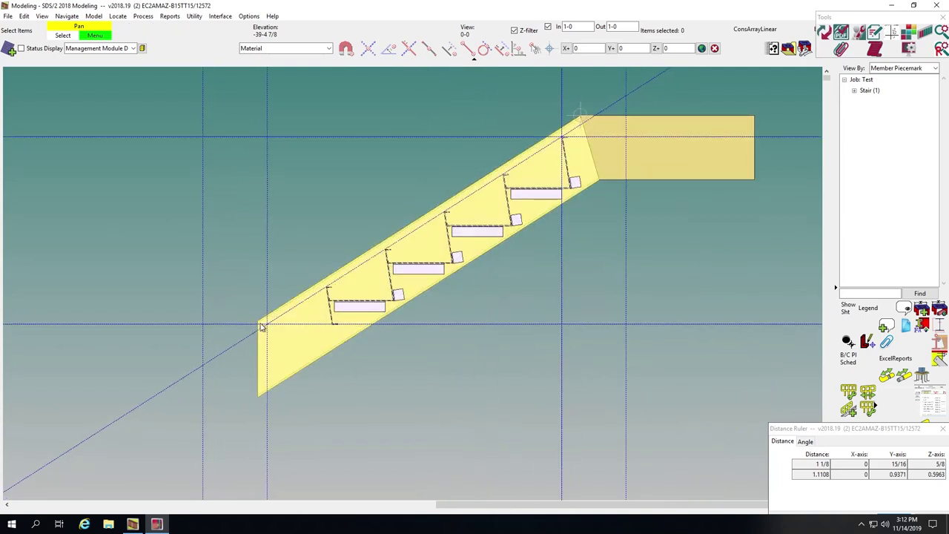
middle_click_drag(256, 314, 226, 341)
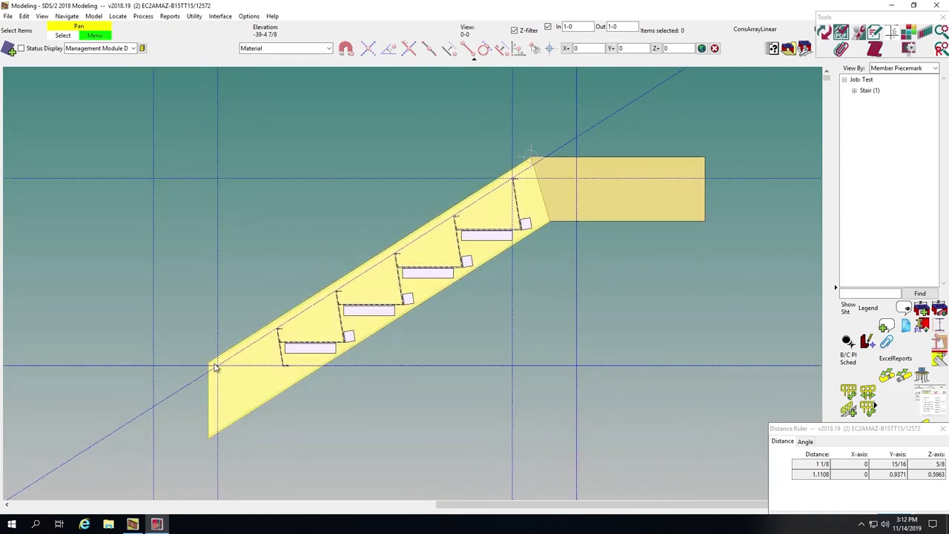
scroll(216, 368, "down", 1)
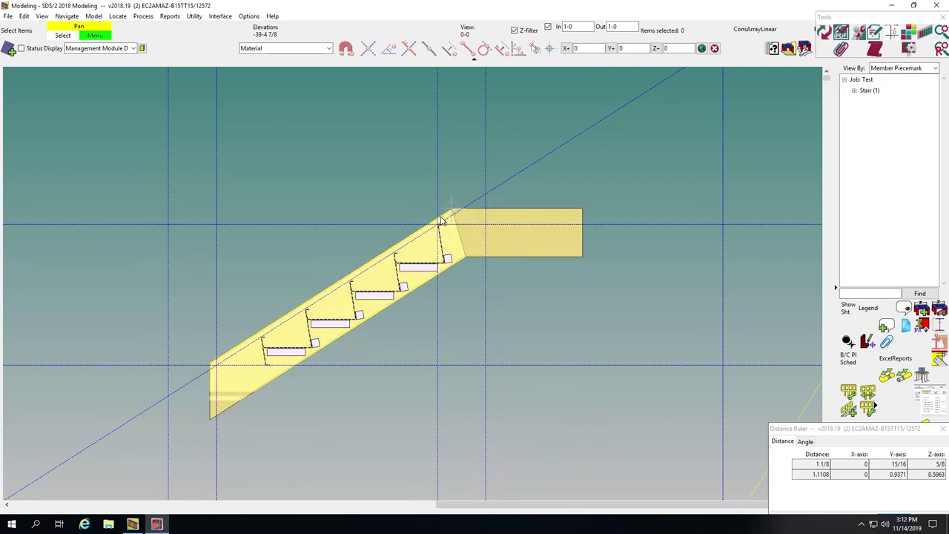
middle_click_drag(231, 247, 232, 251)
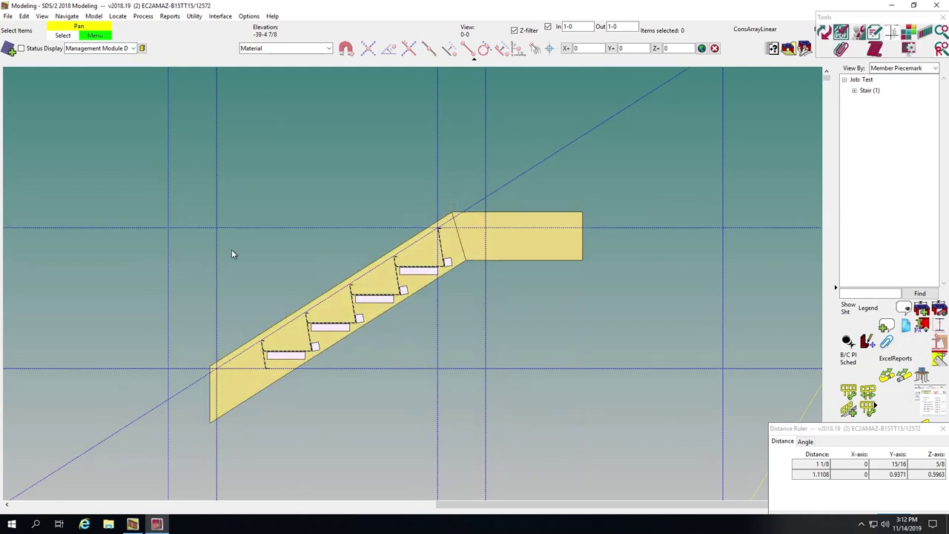
key("a")
left_click(535, 319)
left_click(217, 370)
left_click(439, 227)
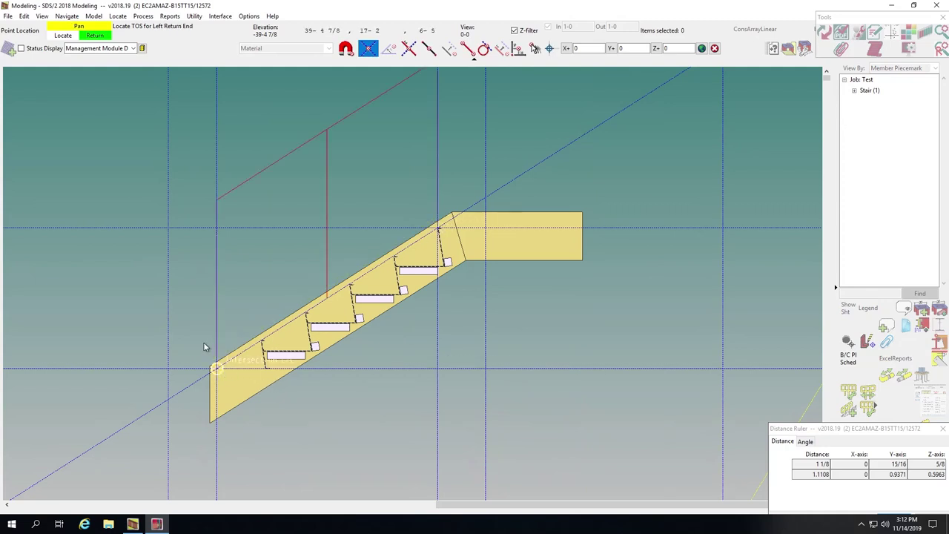
left_click(169, 368)
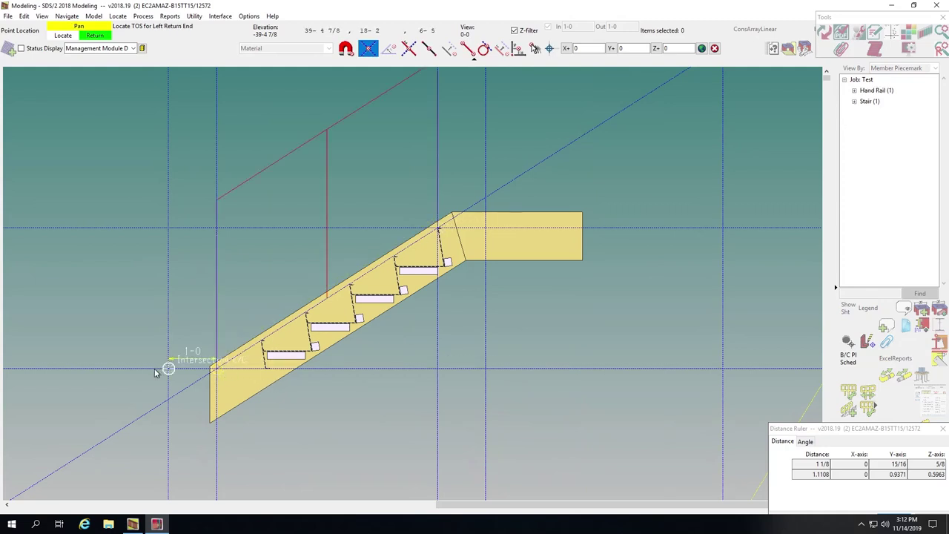
left_click(486, 233)
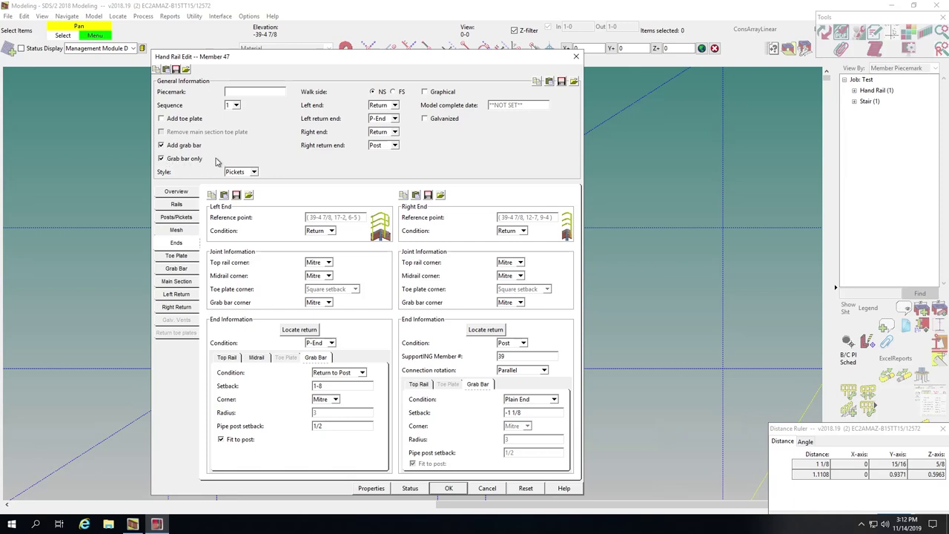
Step: Set the hand rail's left return end to Post and the grab bar setback to 0 at both ends
left_click(394, 118)
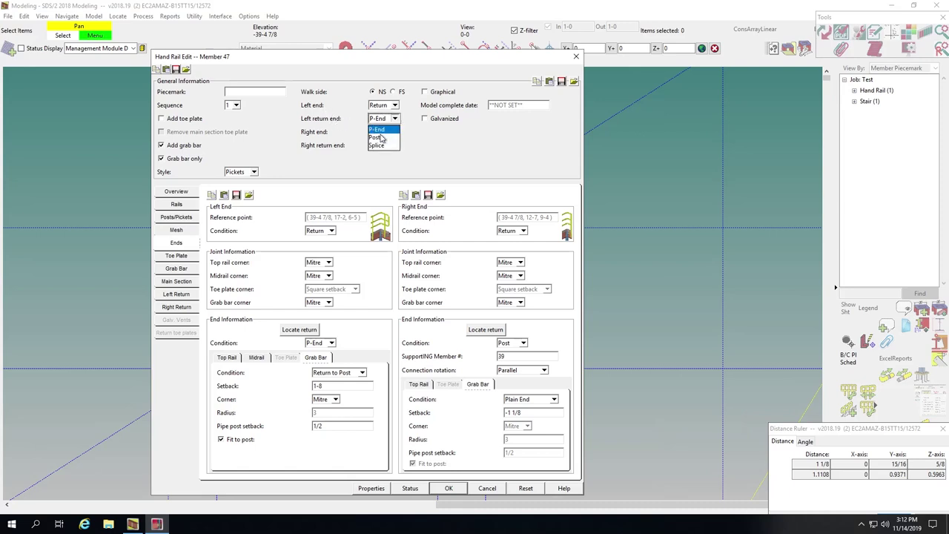
left_click(381, 138)
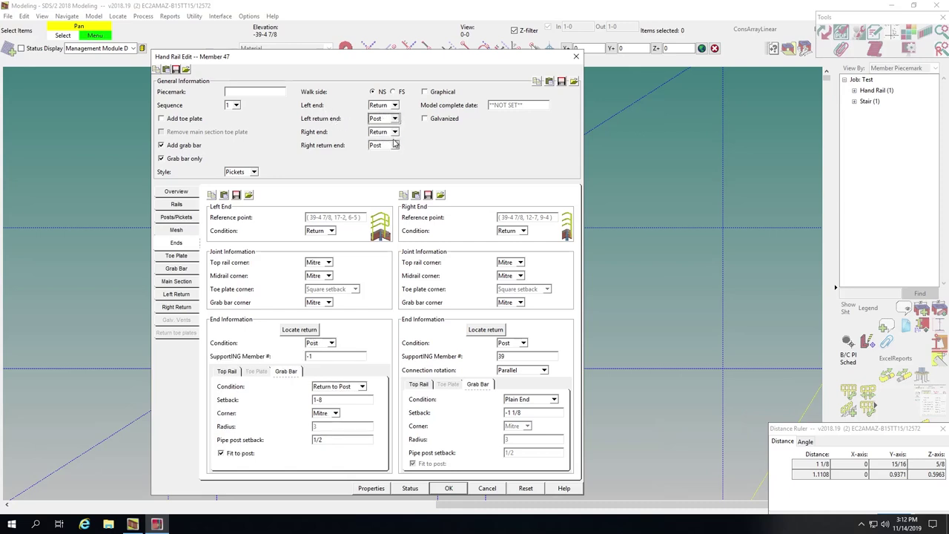
left_click(395, 146)
left_click(396, 145)
double_click(333, 400)
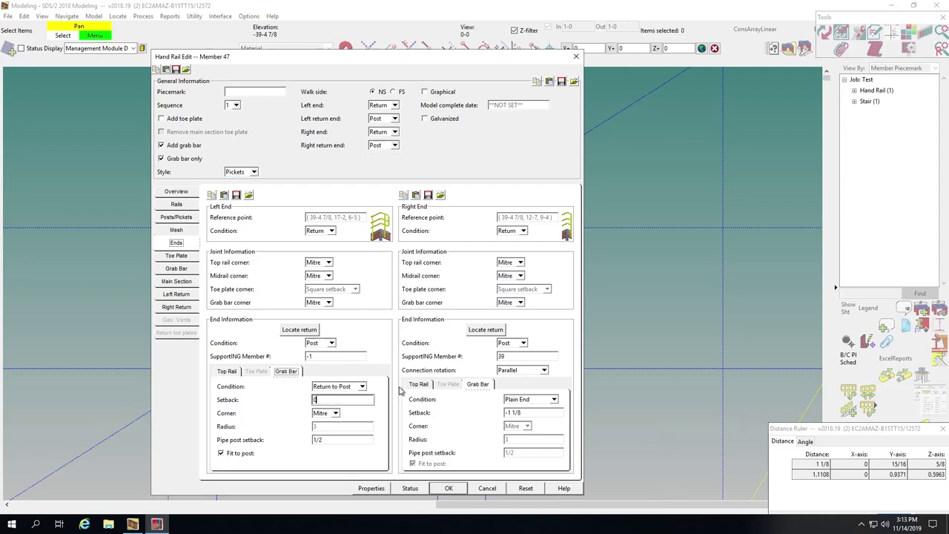
double_click(528, 413)
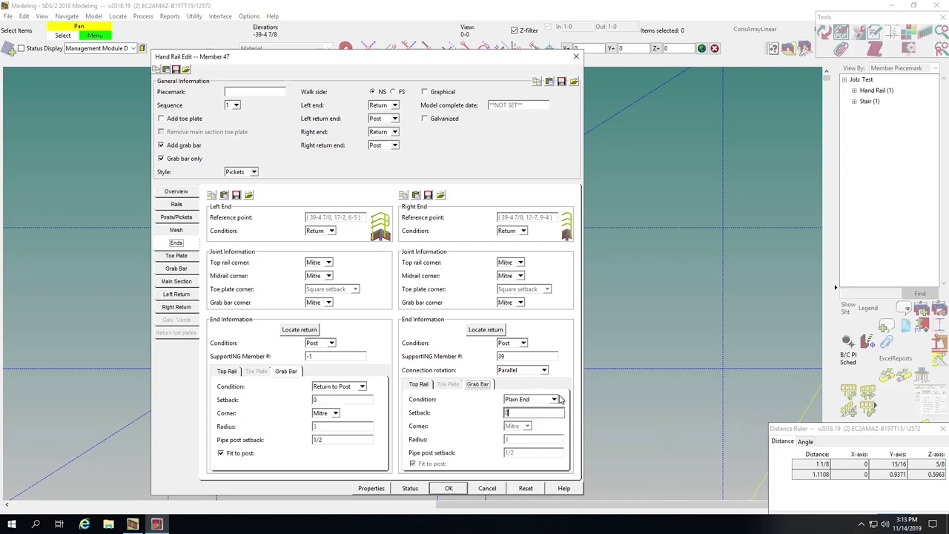
Step: Set the right end's grab bar condition to Return to Post and disable Fit to post at both ends
left_click(554, 400)
left_click(540, 411)
left_click(221, 453)
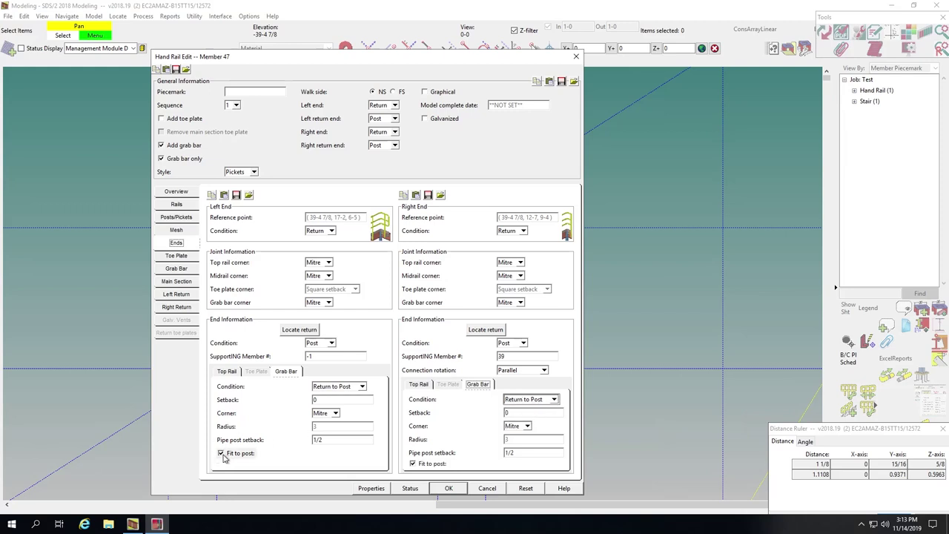
double_click(333, 440)
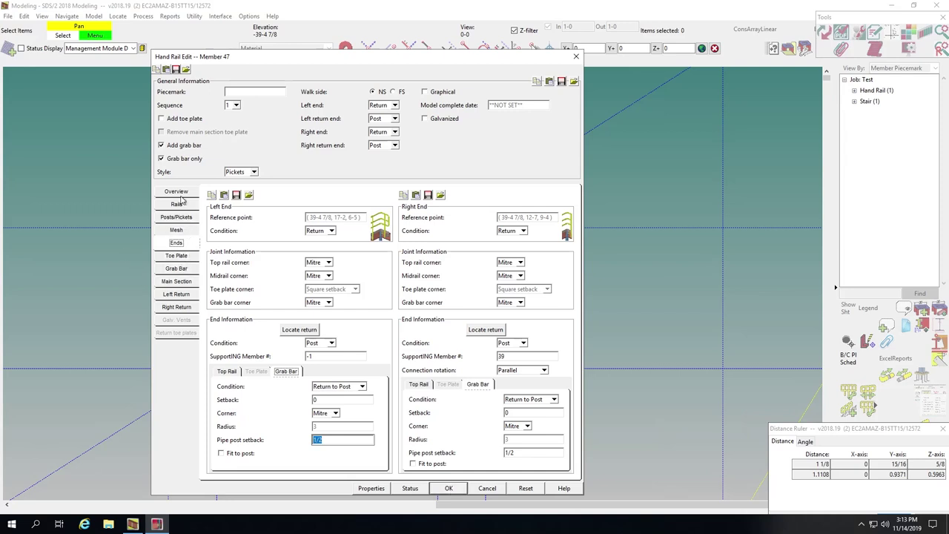
Step: Review the grab bar settings, apply the hand rail edits, and check the return end against the stringer
left_click(177, 269)
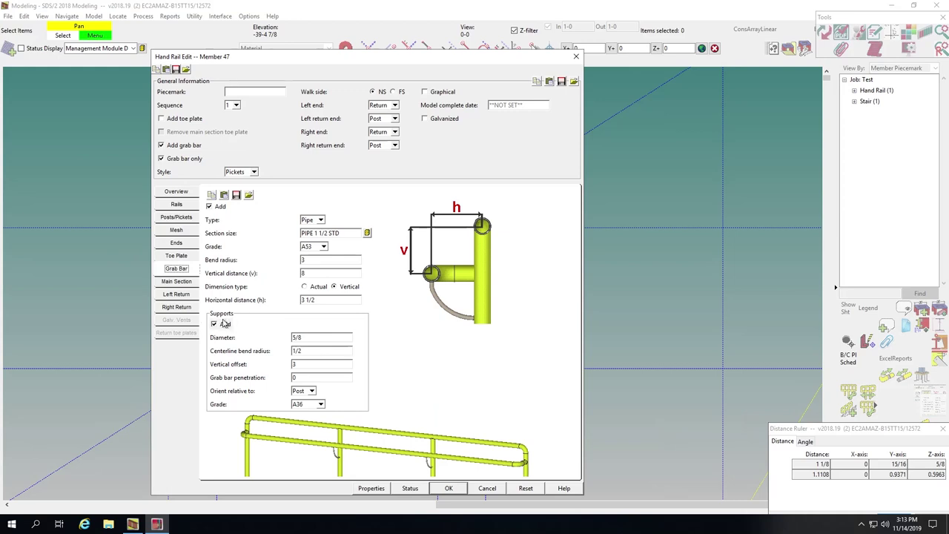
left_click(449, 488)
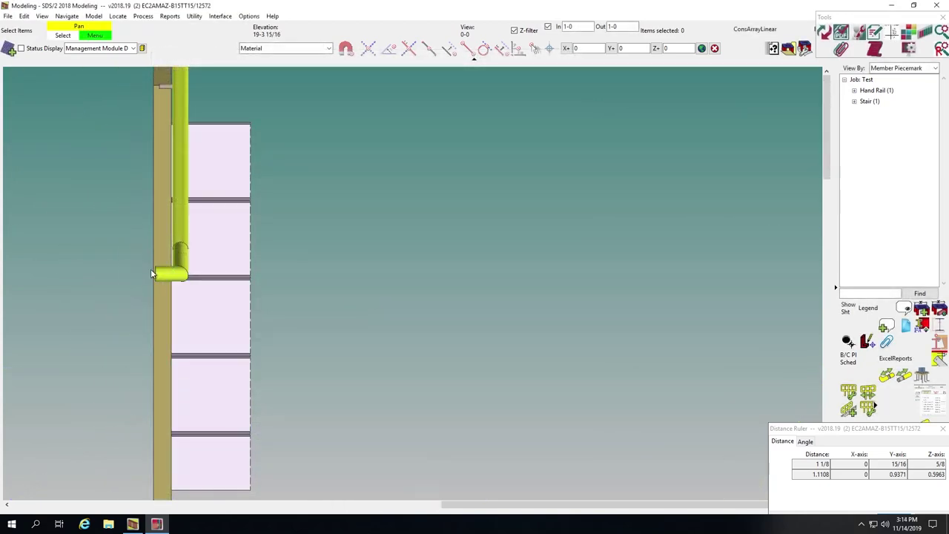
scroll(151, 273, "up", 2)
scroll(151, 273, "up", 2)
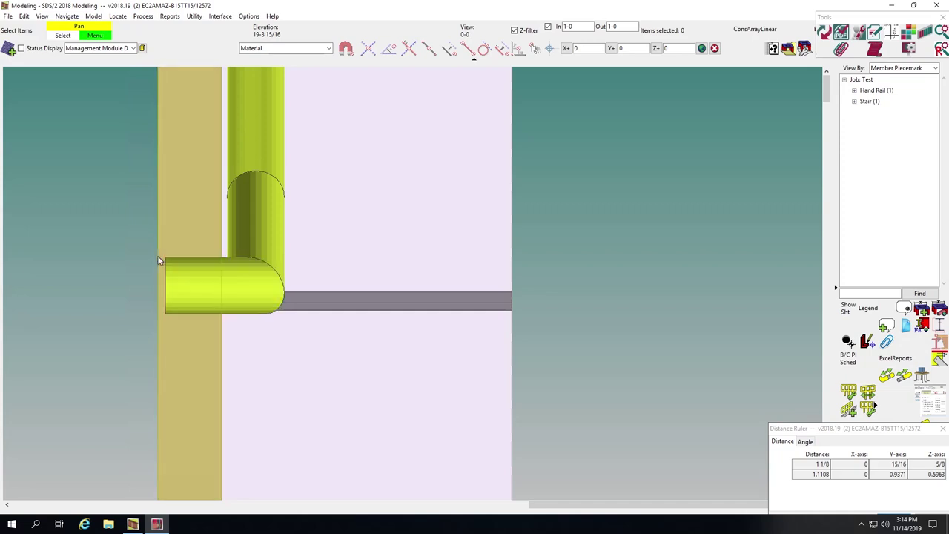
scroll(158, 260, "down", 5)
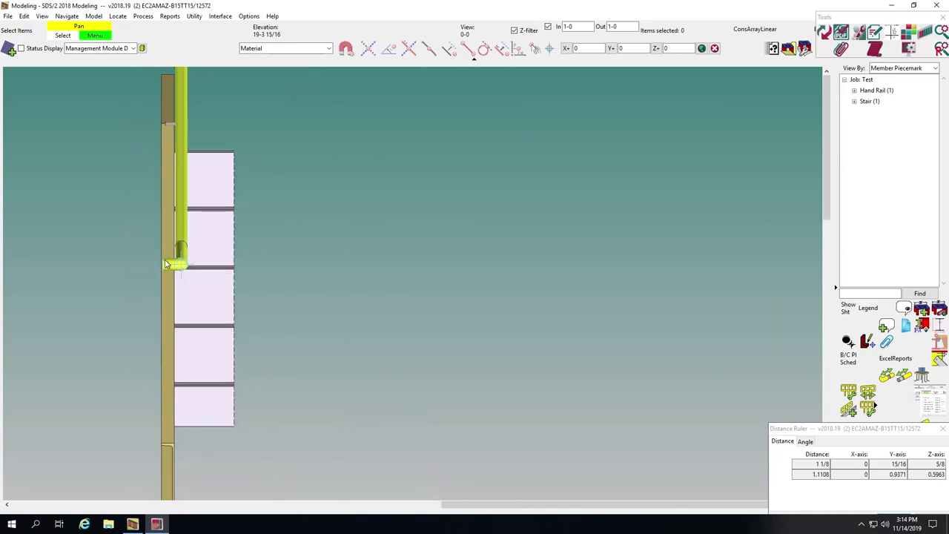
scroll(155, 263, "up", 5)
middle_click_drag(168, 263, 208, 259)
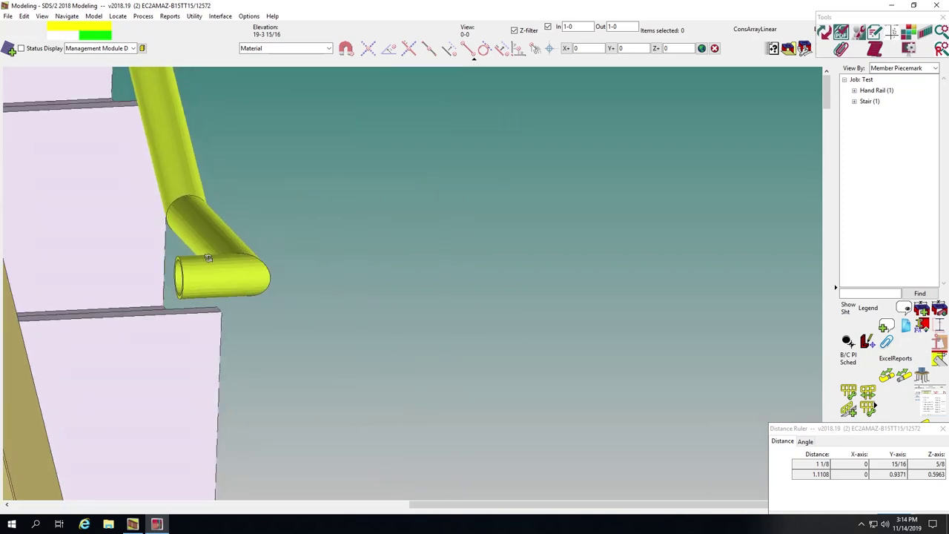
Step: Open a view on the return pipe's end face and add construction lines from the pipe material at both return ends
scroll(186, 270, "up", 4)
key("w")
left_click(166, 247)
scroll(192, 252, "down", 4)
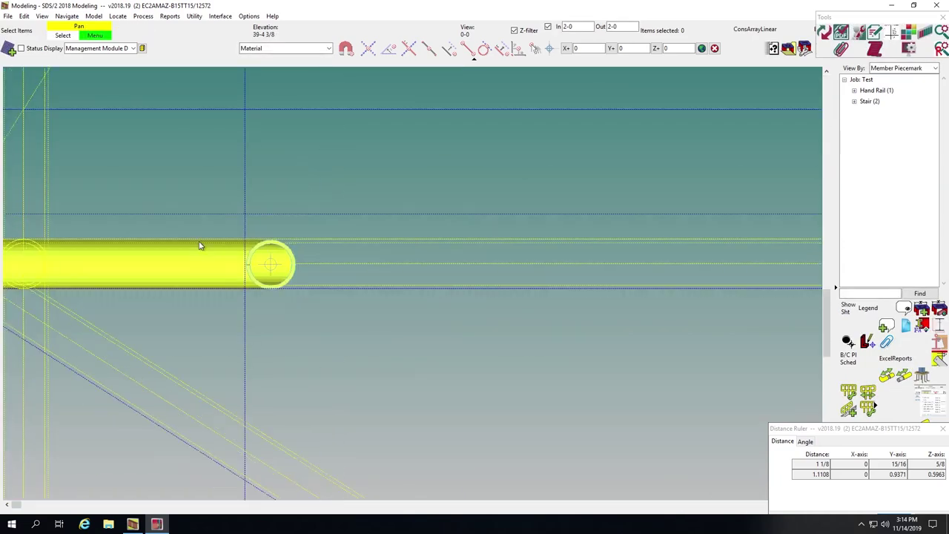
key("m")
left_click(265, 247)
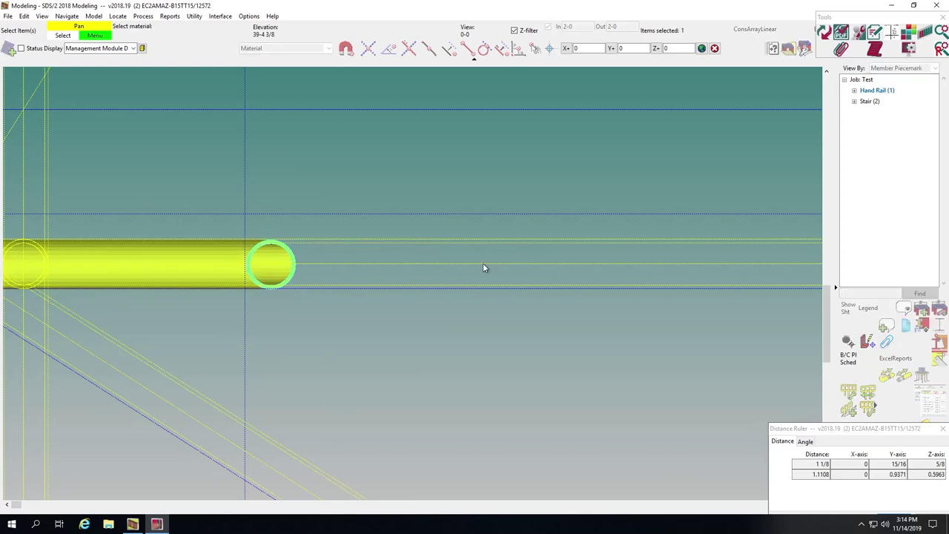
scroll(516, 274, "down", 8)
scroll(290, 157, "up", 6)
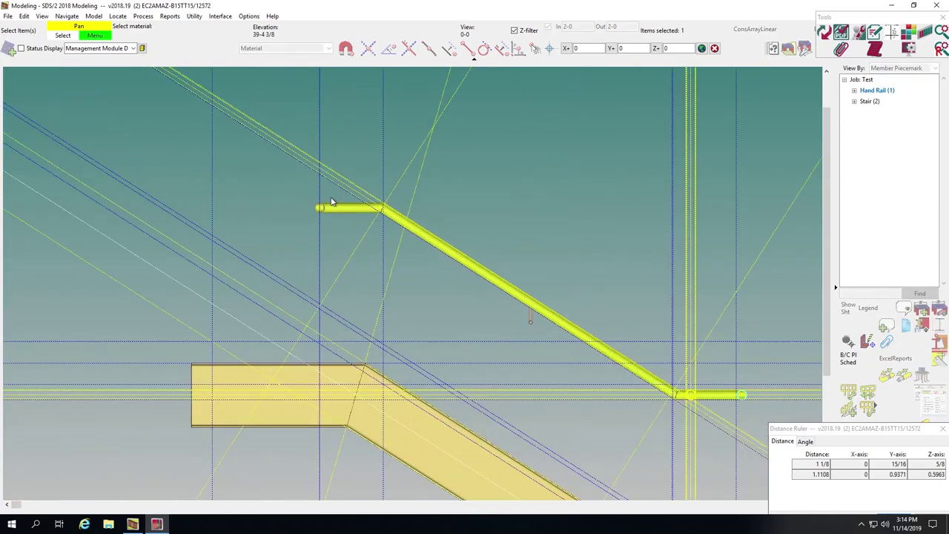
left_click(277, 233)
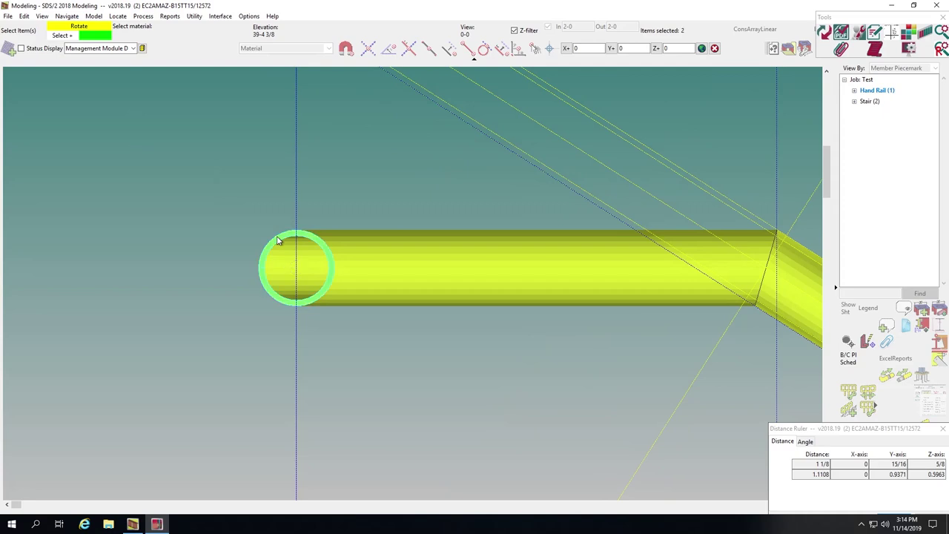
right_click(277, 234)
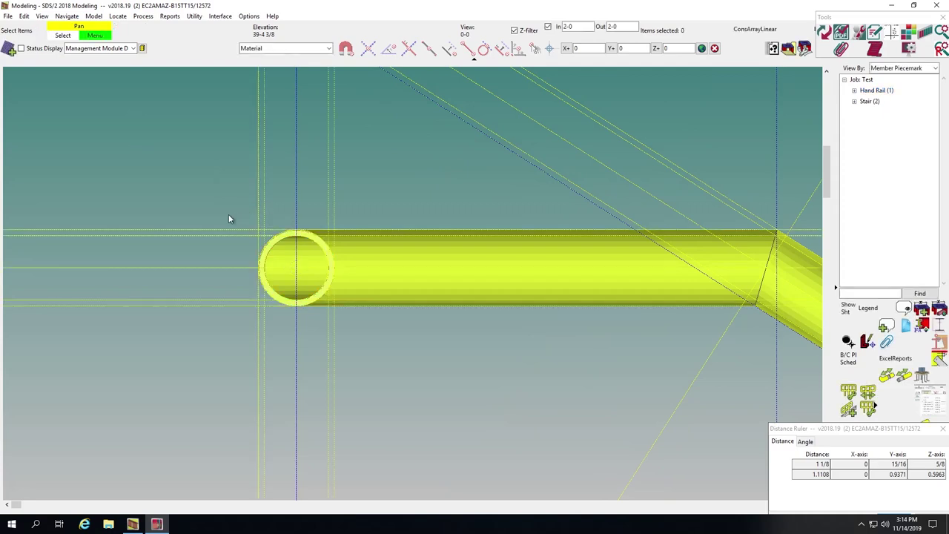
Step: Add a round plate to the hand rail at the upper return end, 1 7/8 diameter and 1/4 thick, centered on the pipe
key("m")
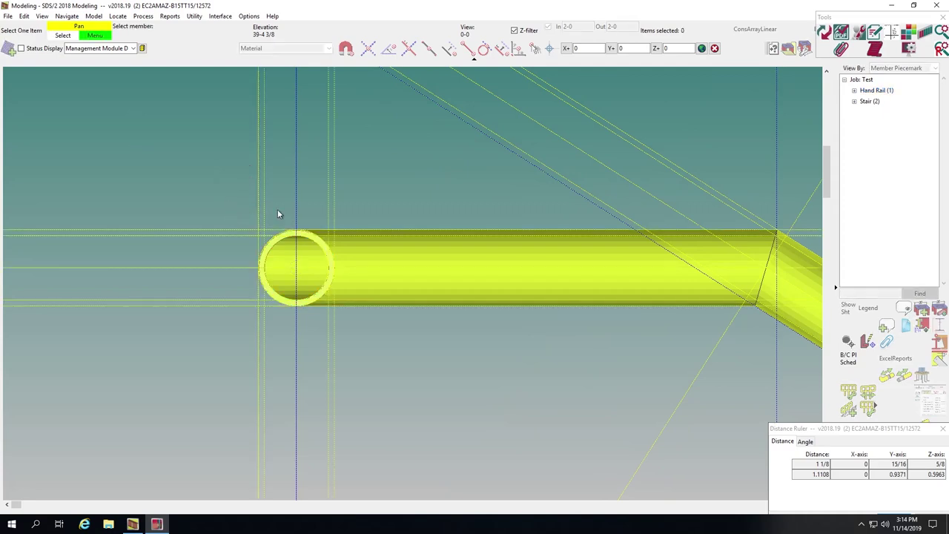
left_click(318, 261)
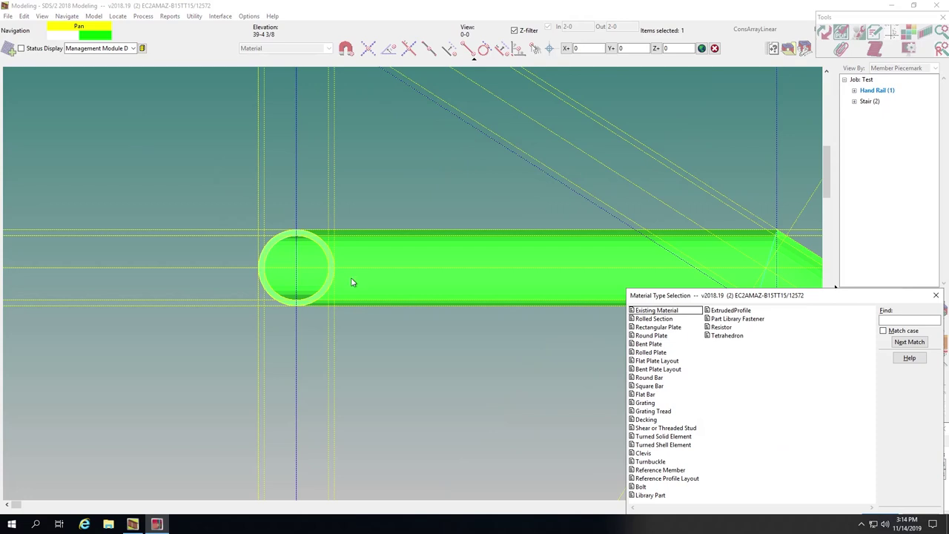
double_click(651, 335)
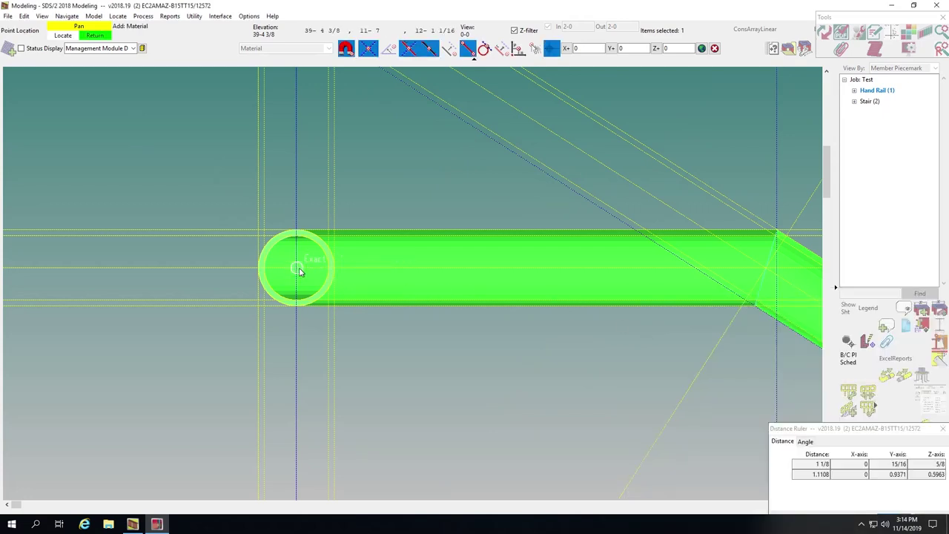
left_click(298, 233)
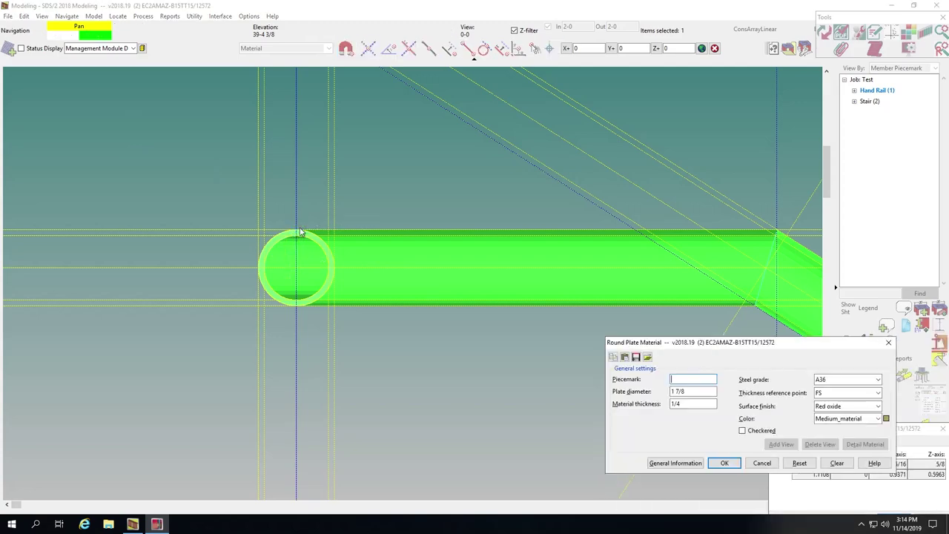
key("Return")
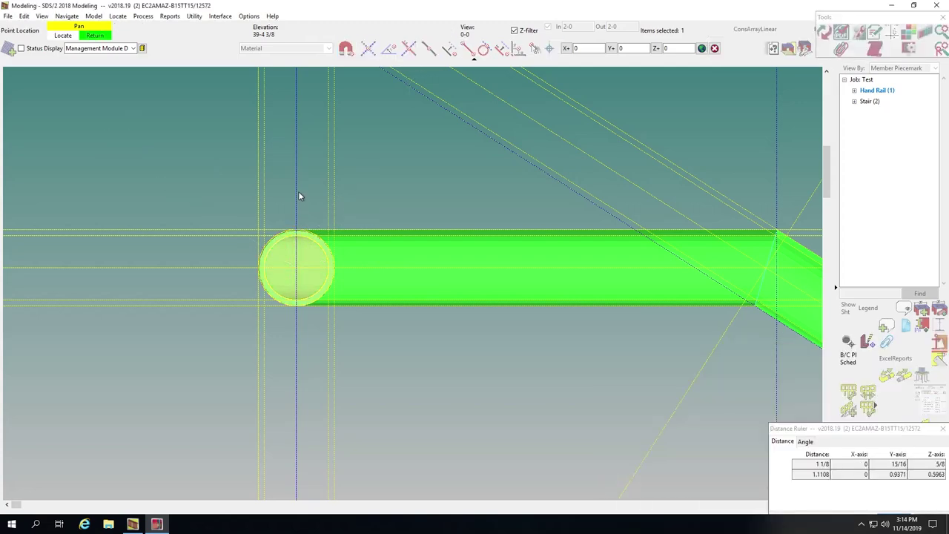
Step: Add a matching 1 7/8 diameter, 1/4 thick round plate centered on the lower return pipe end
scroll(117, 191, "down", 3)
scroll(80, 159, "down", 5)
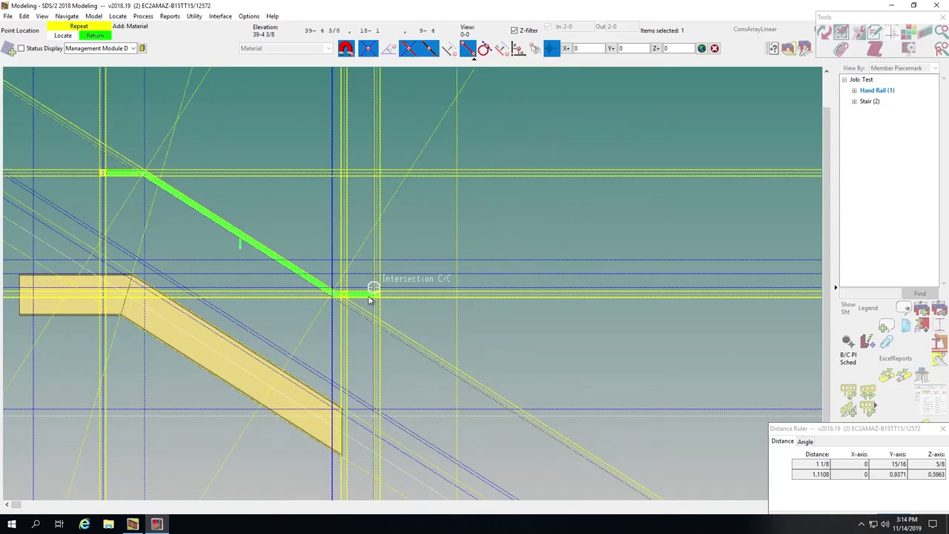
scroll(376, 294, "up", 8)
scroll(384, 279, "up", 1)
left_click(387, 290)
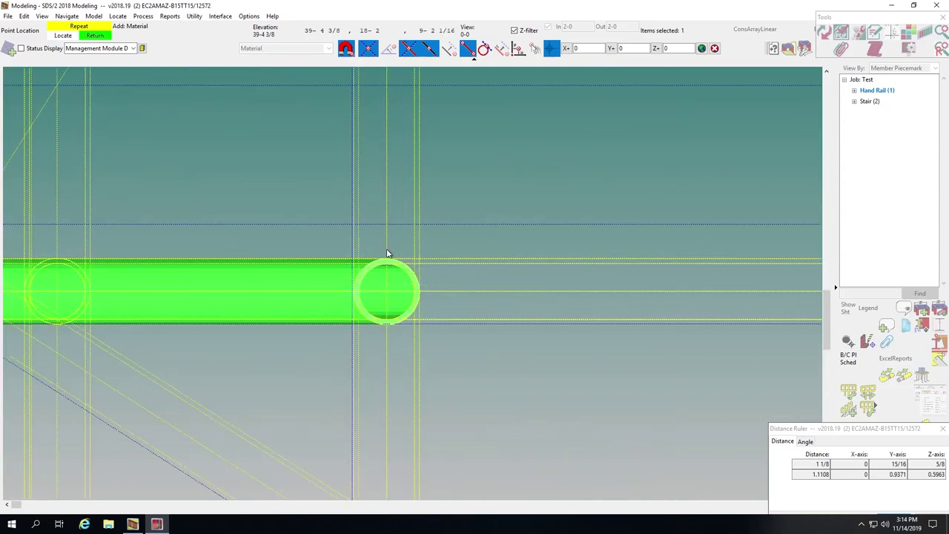
left_click(386, 258)
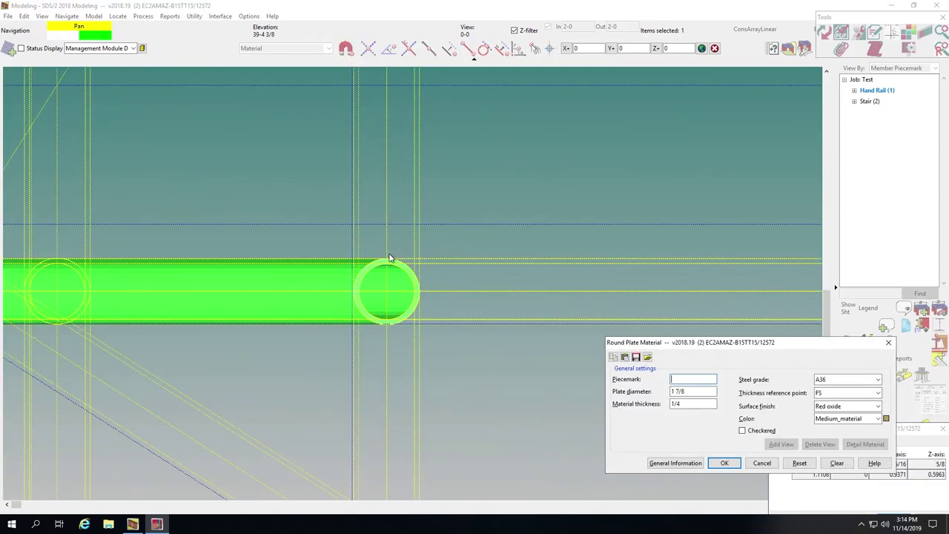
key("Return")
key("Return")
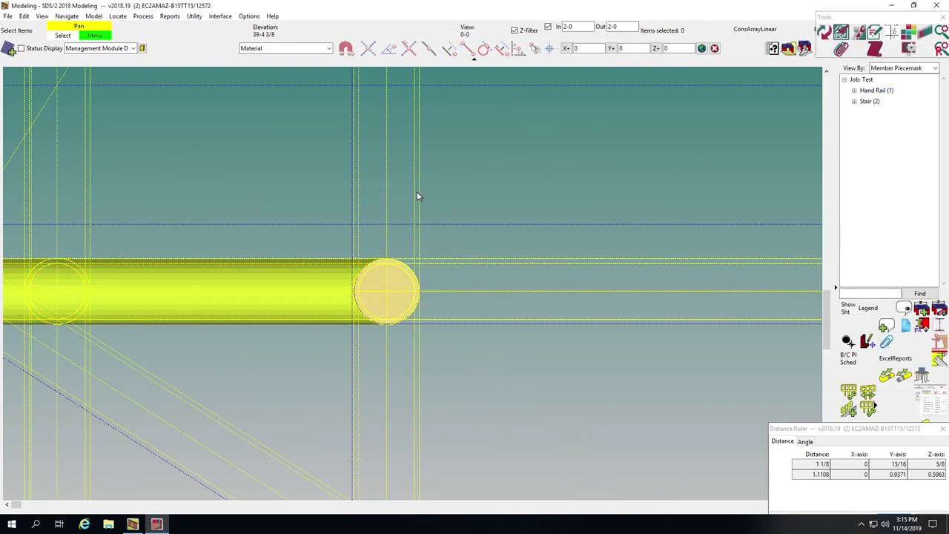
Step: Erase the construction lines and construction circles around the hand rail
scroll(417, 194, "down", 2)
scroll(417, 192, "down", 2)
scroll(417, 186, "down", 4)
key("shift+c")
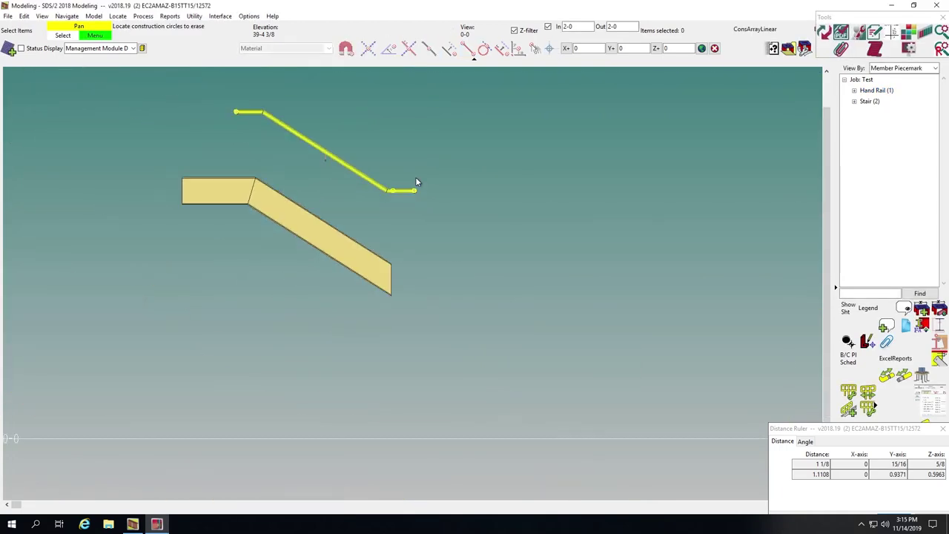
left_click_drag(218, 92, 497, 275)
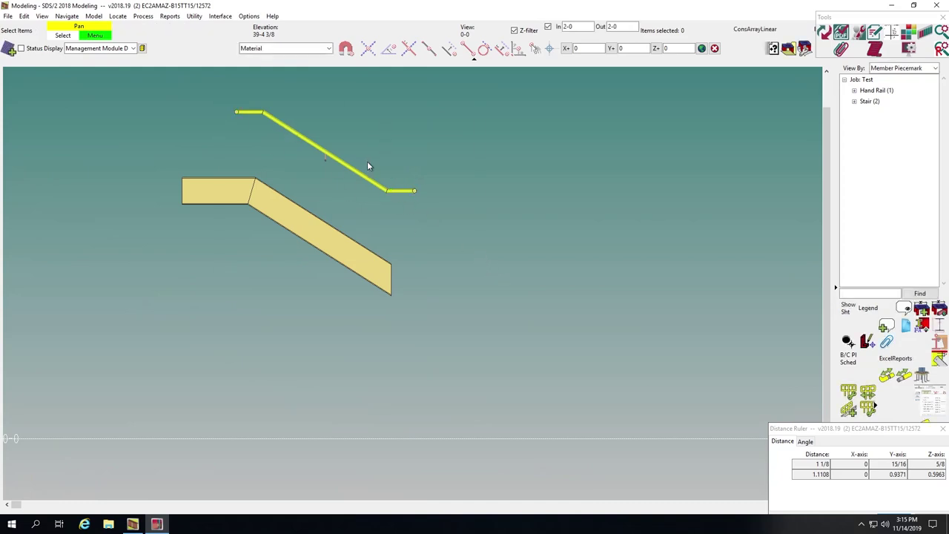
Step: Inspect the cap plates on both return ends and the support bracket beneath the grab bar in 3D
scroll(367, 161, "up", 5)
scroll(540, 285, "down", 6)
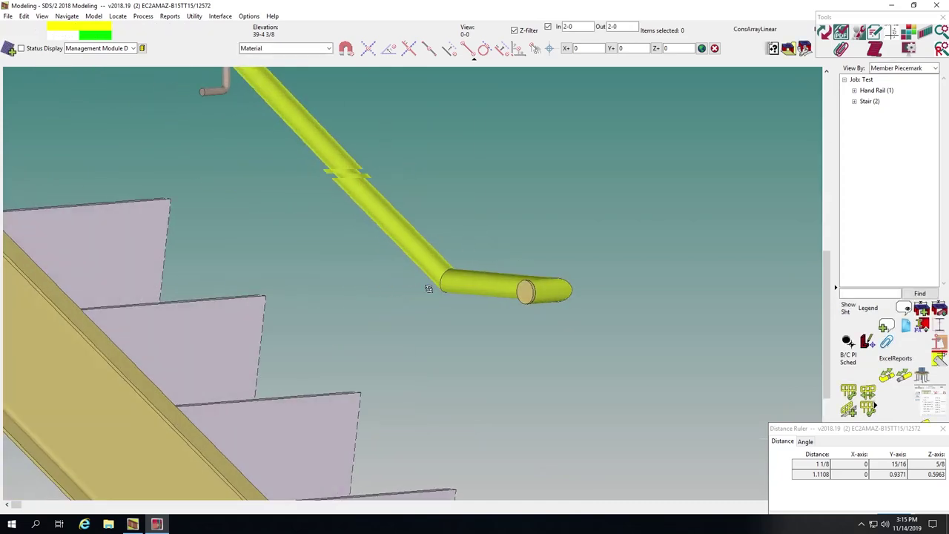
scroll(344, 117, "up", 4)
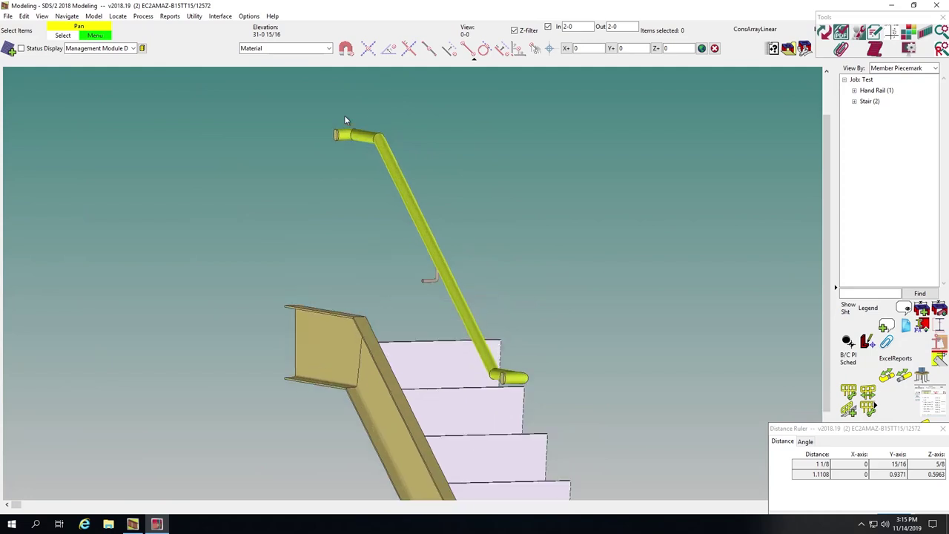
middle_click_drag(408, 168, 261, 178, "shift")
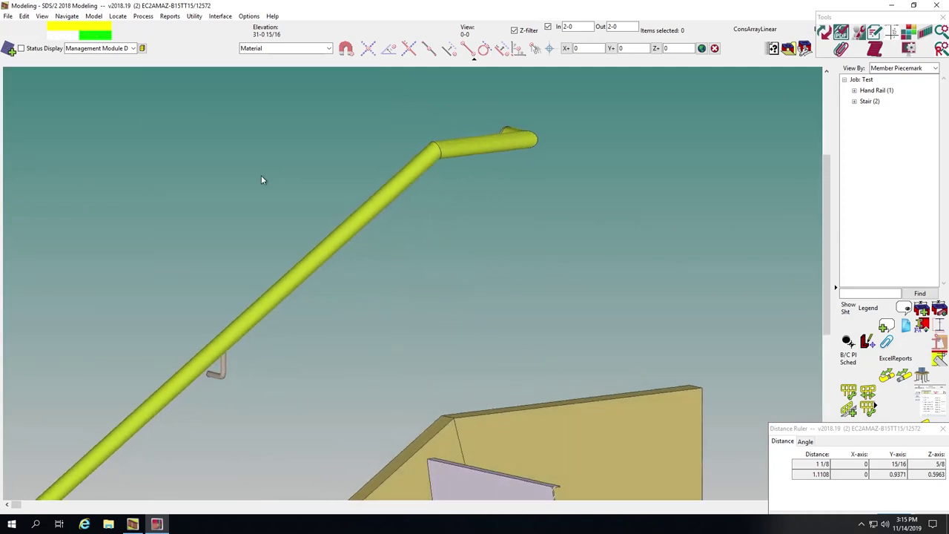
scroll(268, 173, "down", 3)
scroll(285, 226, "down", 3)
scroll(285, 227, "up", 3)
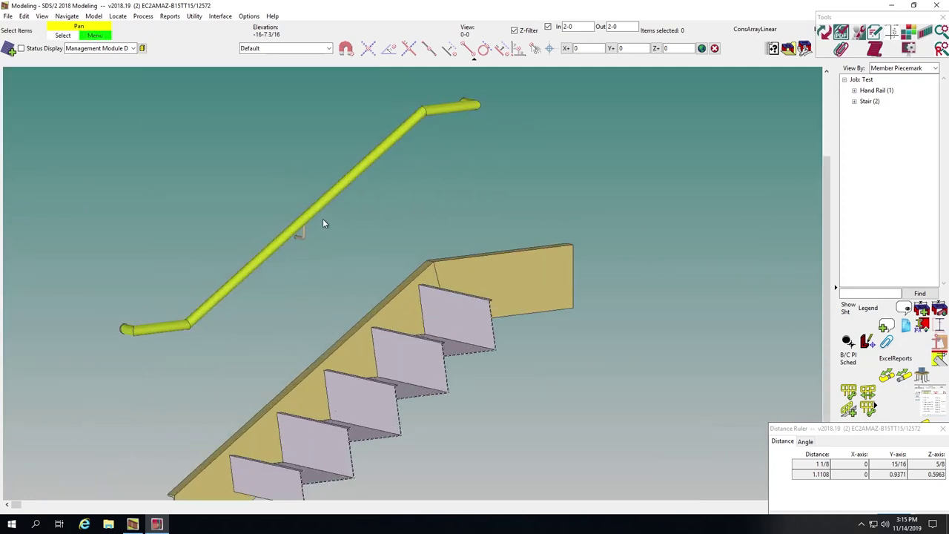
Step: Change the grab bar support orientation from post-relative so the bracket stands perpendicular to the sloped rail
double_click(315, 214)
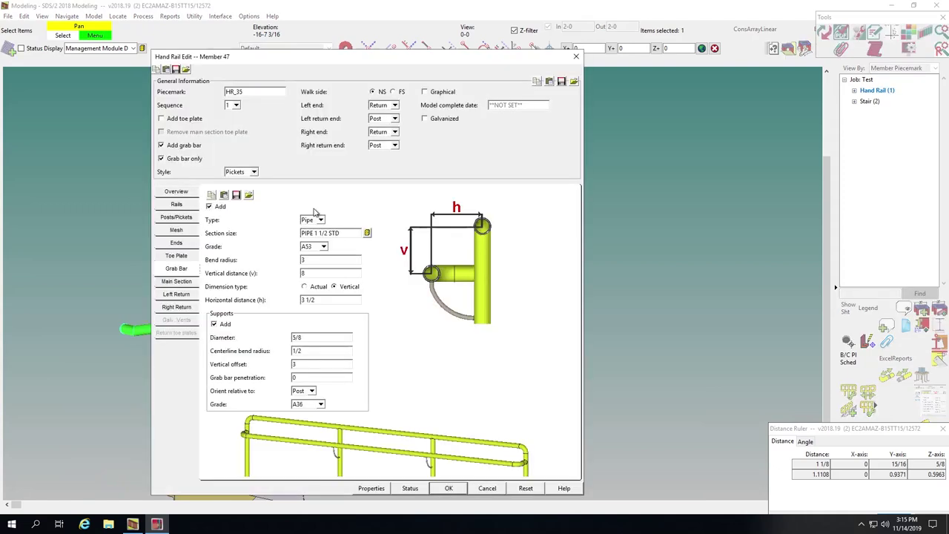
left_click(312, 391)
left_click(304, 411)
key("Return")
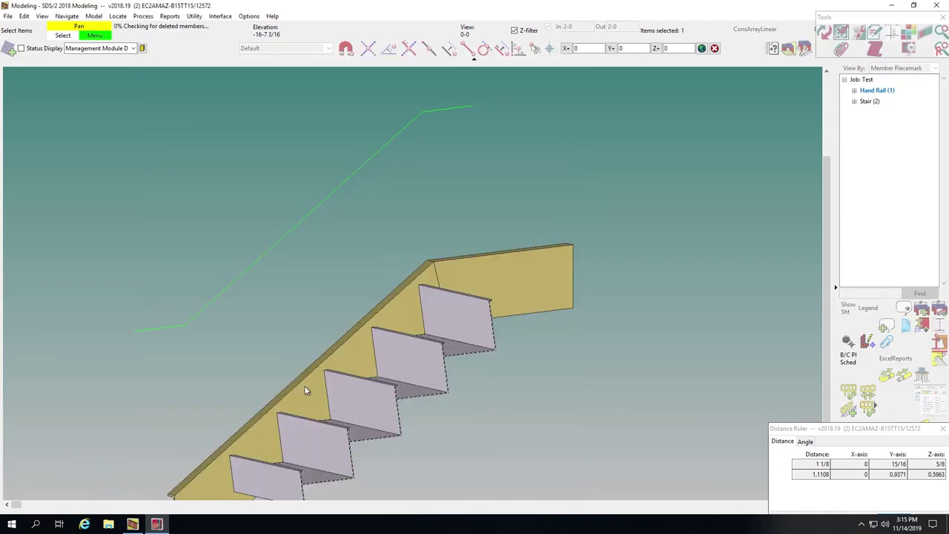
scroll(301, 209, "up", 3)
middle_click_drag(312, 220, 354, 236, "shift")
key("Return")
key("Return")
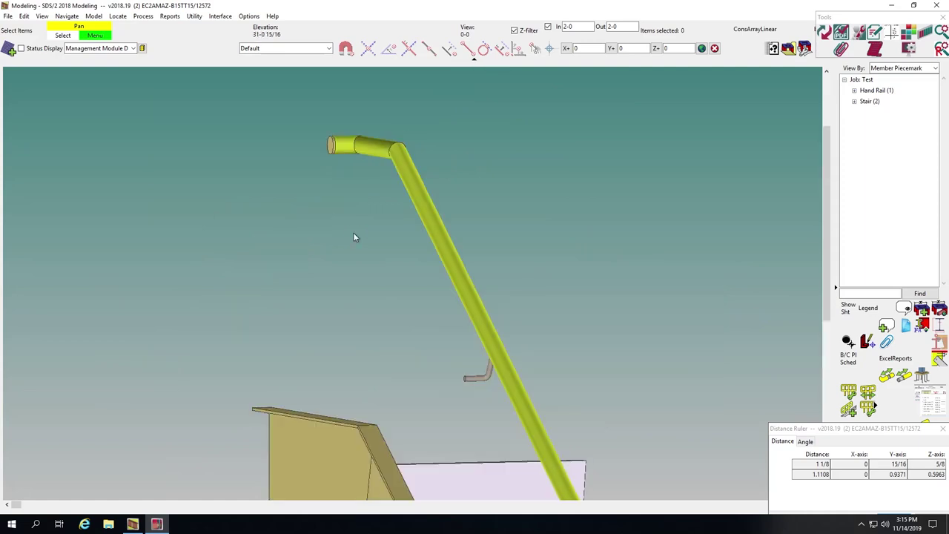
Step: Examine the capped returns in plan and the whole grab bar with its support bracket in the stair elevation
scroll(372, 202, "down", 3)
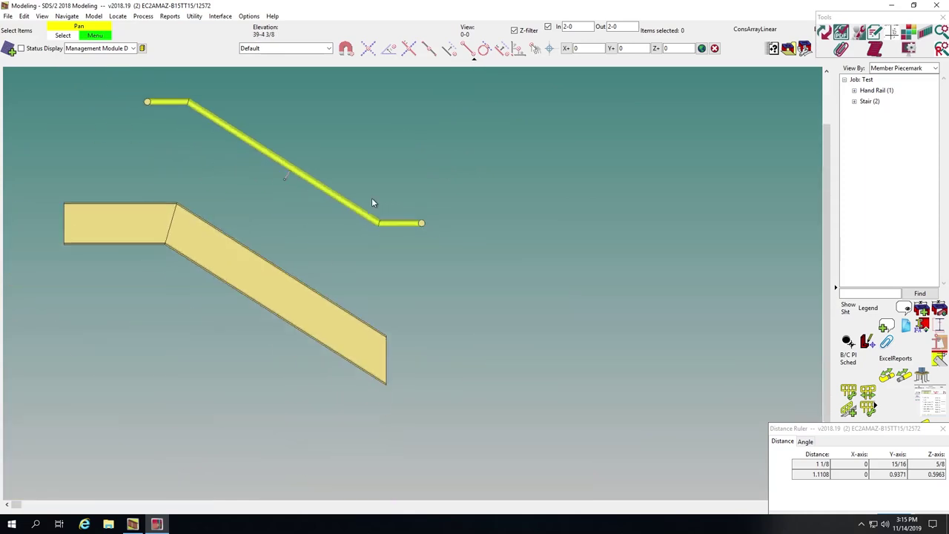
scroll(373, 202, "up", 5)
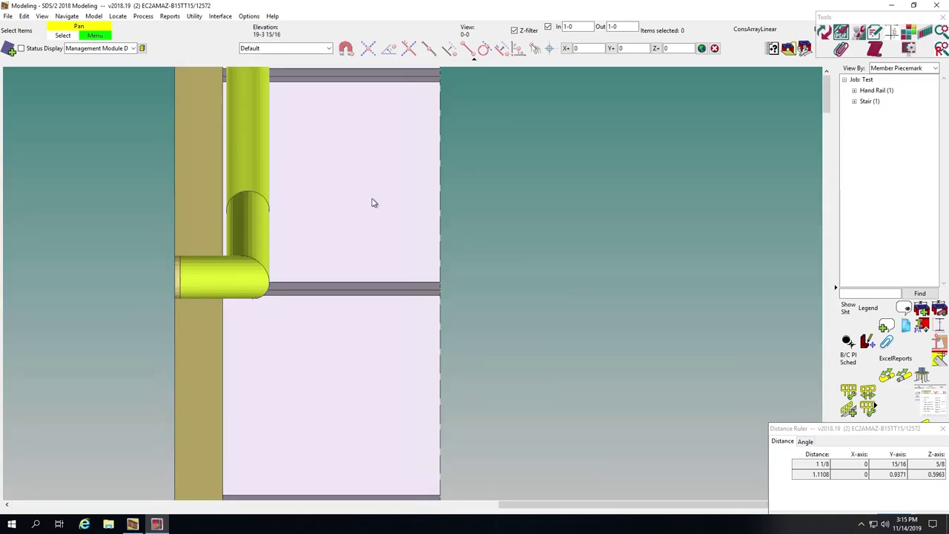
scroll(372, 202, "down", 7)
key("Return")
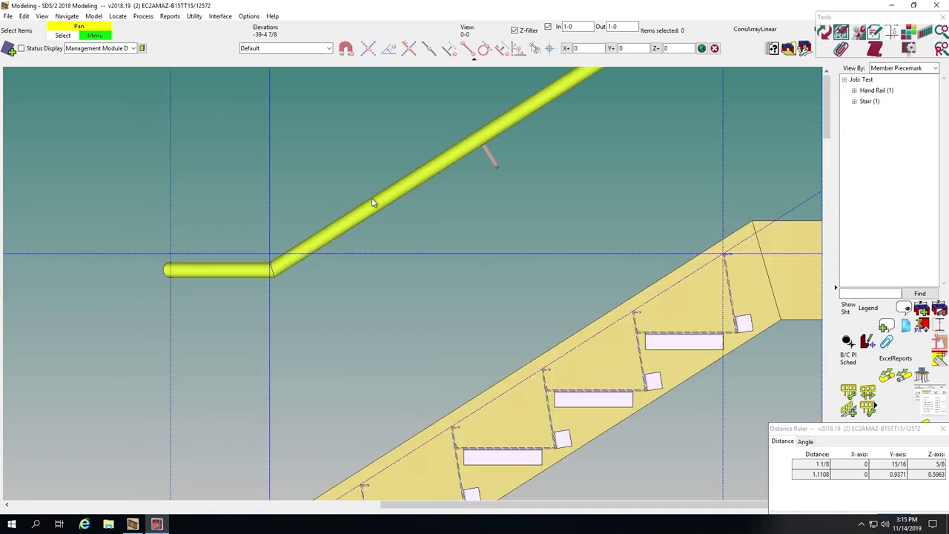
scroll(306, 199, "down", 1)
scroll(311, 193, "down", 1)
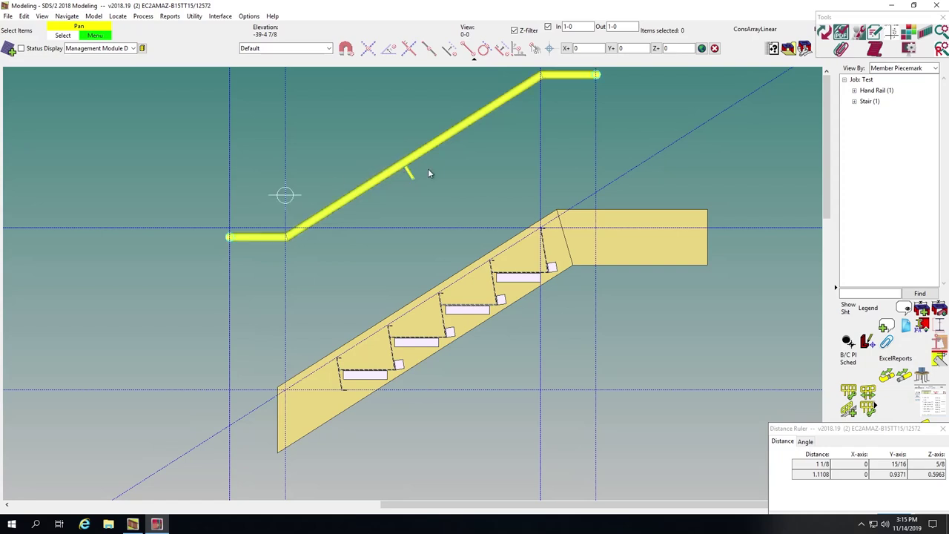
middle_click_drag(458, 182, 422, 215)
middle_click_drag(417, 207, 396, 212)
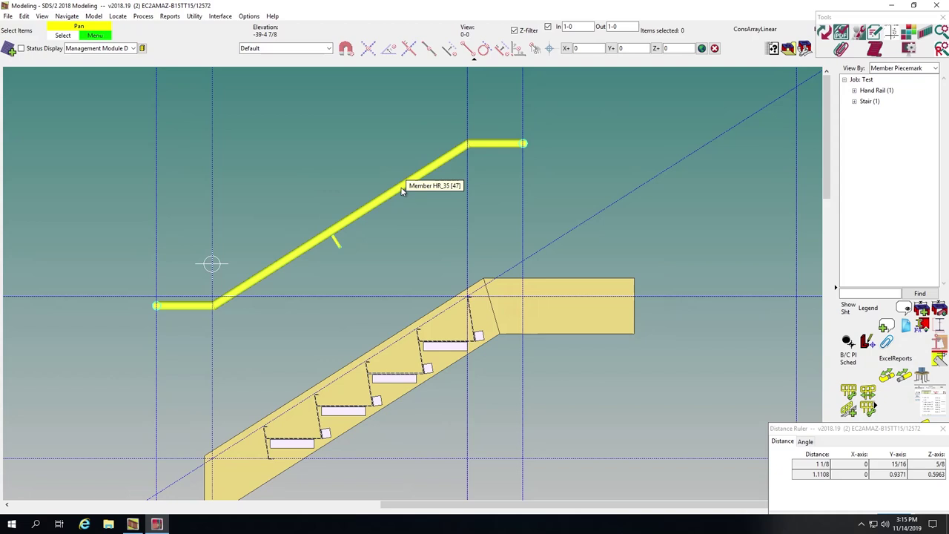
scroll(404, 226, "down", 2)
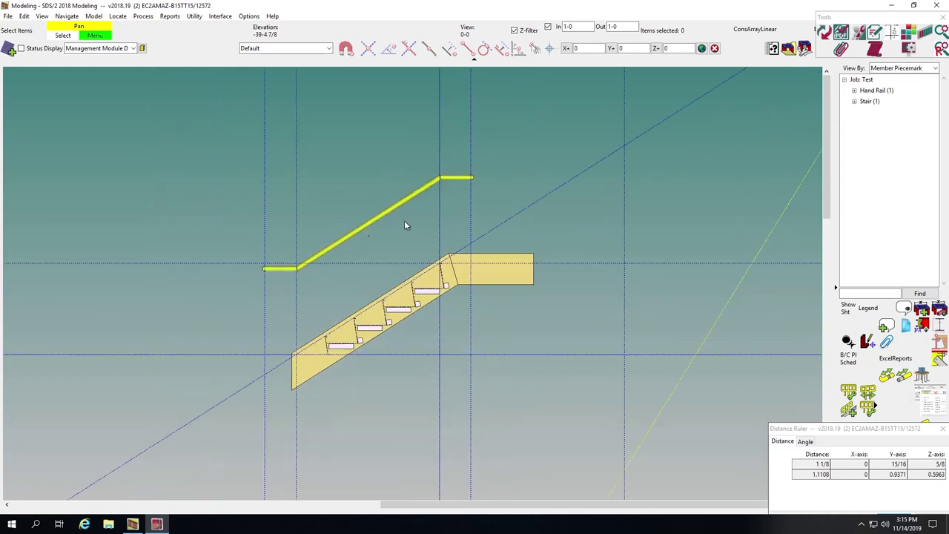
scroll(397, 224, "up", 2)
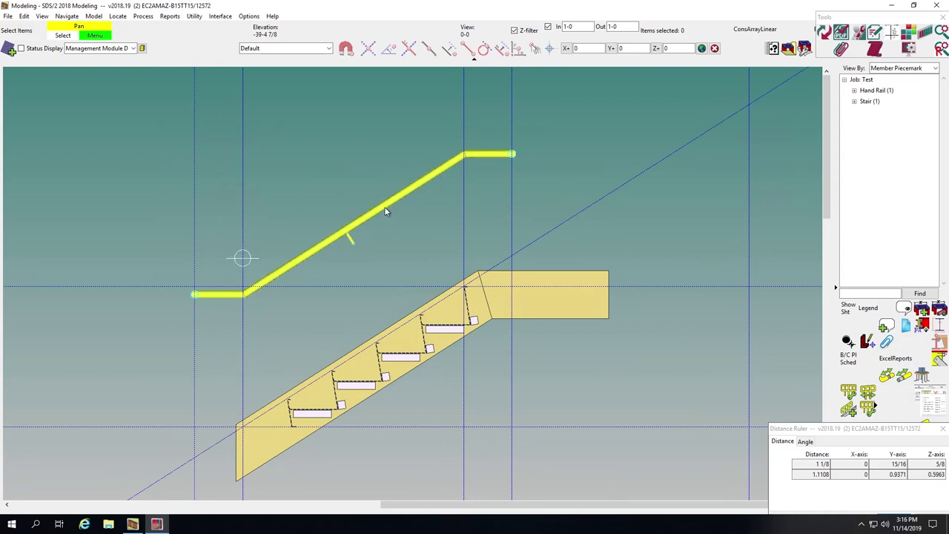
Step: Orient the grab bar supports relative to the post in the hand rail's settings
double_click(385, 211)
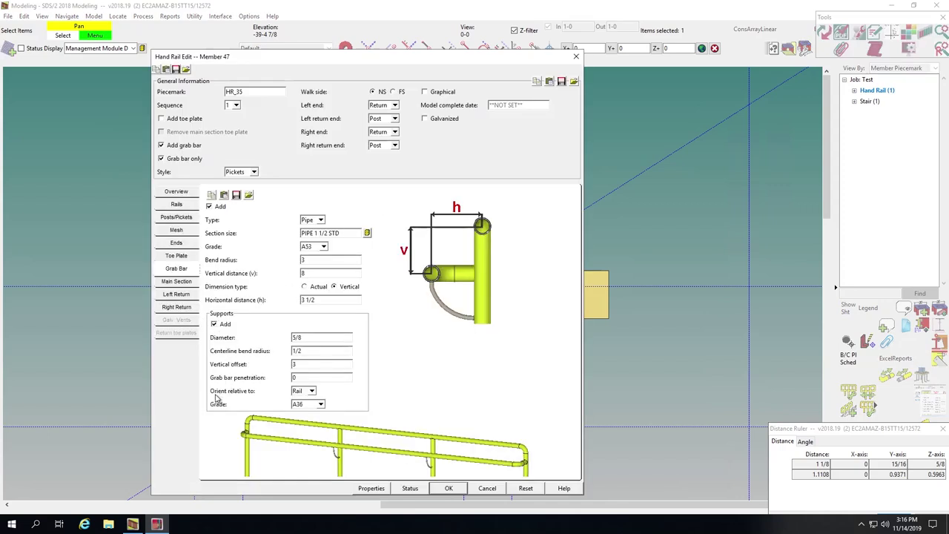
left_click(312, 391)
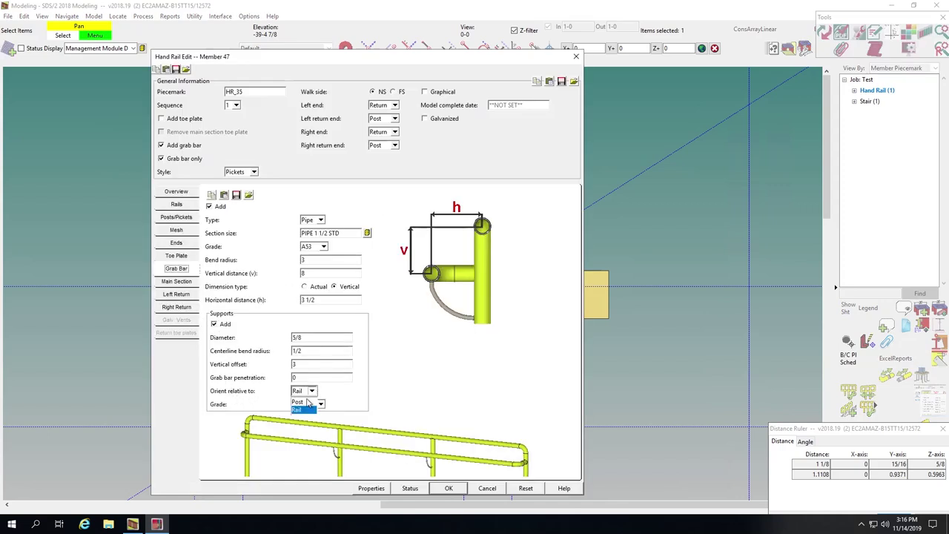
left_click(304, 401)
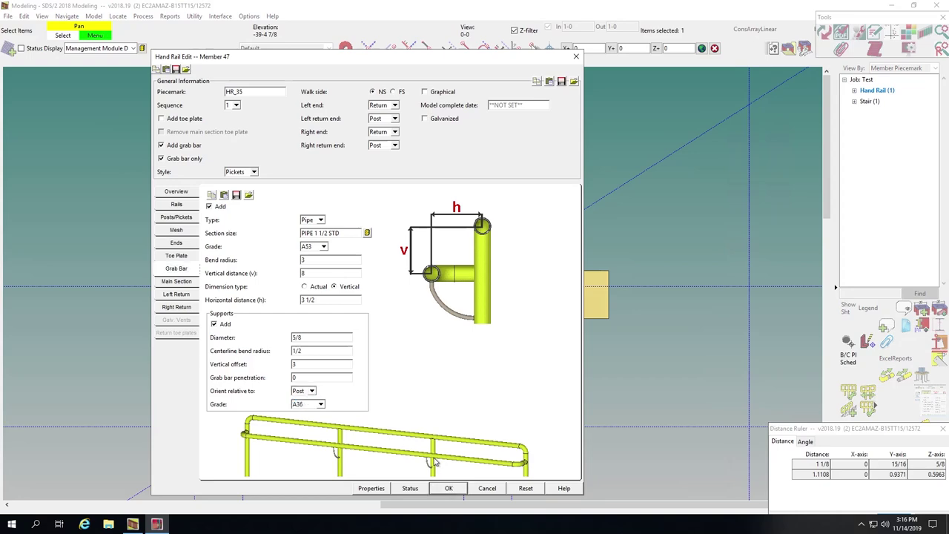
left_click(449, 488)
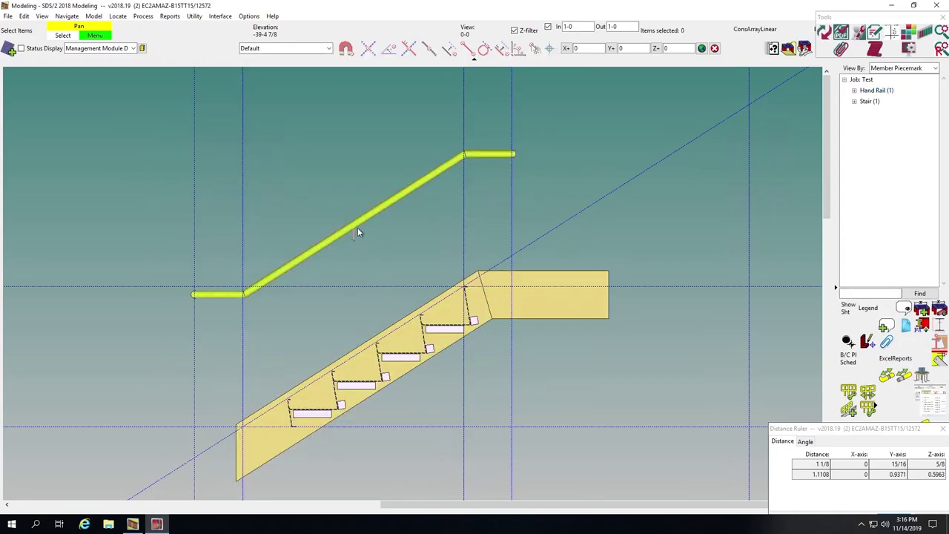
Step: Examine the support bracket beneath the sloped grab bar up close, including where it meets the pipe
scroll(357, 227, "up", 3)
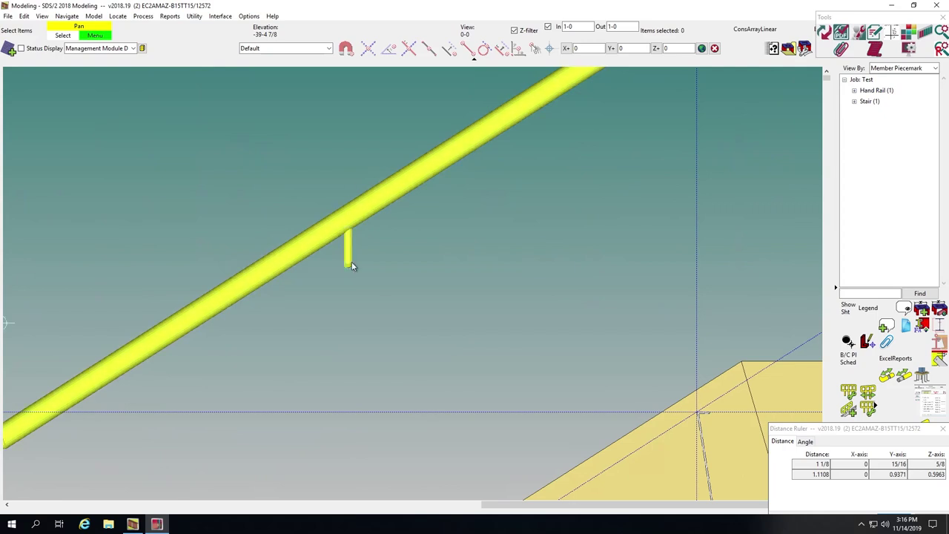
scroll(352, 275, "up", 4)
middle_click_drag(353, 282, 220, 292, "shift")
middle_click_drag(289, 291, 448, 276, "shift")
scroll(457, 289, "up", 2)
key("Home")
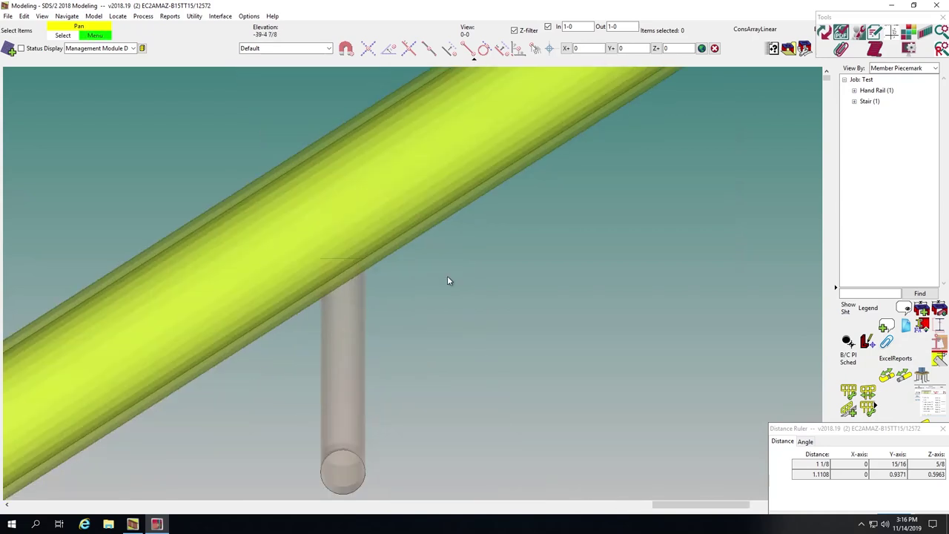
scroll(408, 242, "down", 3)
scroll(383, 236, "down", 10)
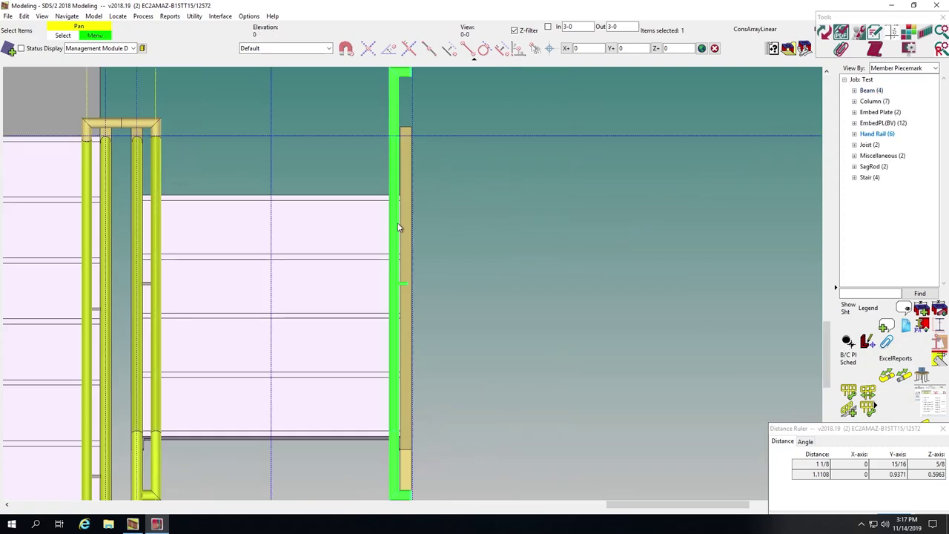
Step: Open the elevation view along the upper flight's outer stringer from the stair plan
scroll(398, 224, "down", 4)
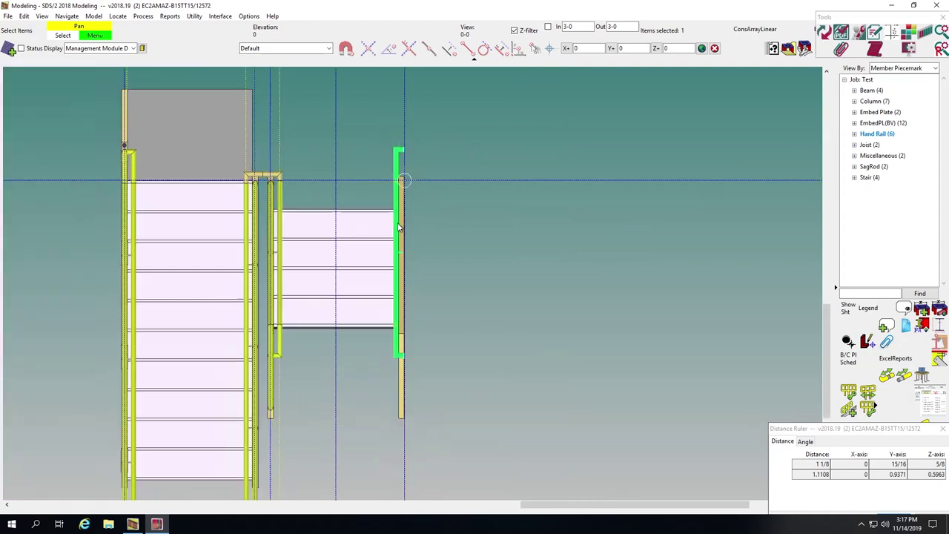
left_click(437, 179)
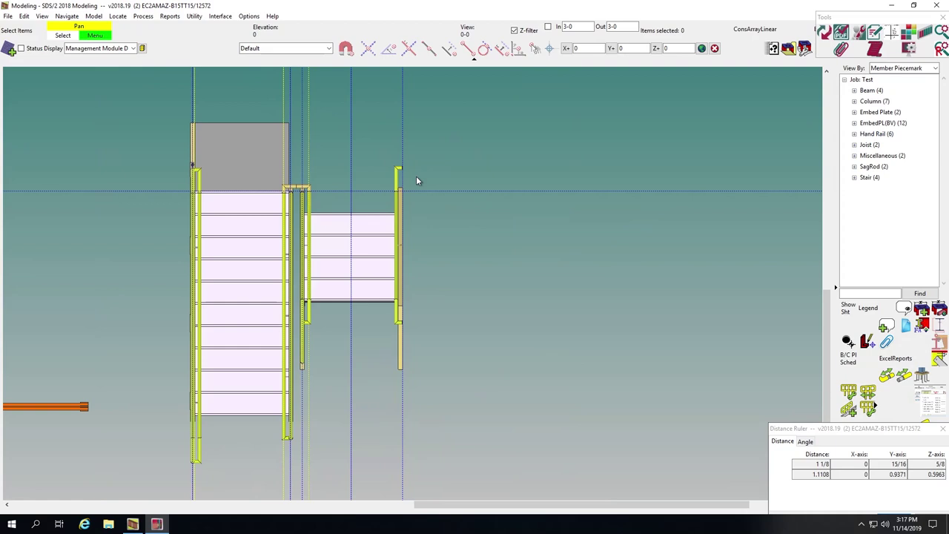
scroll(416, 176, "up", 3)
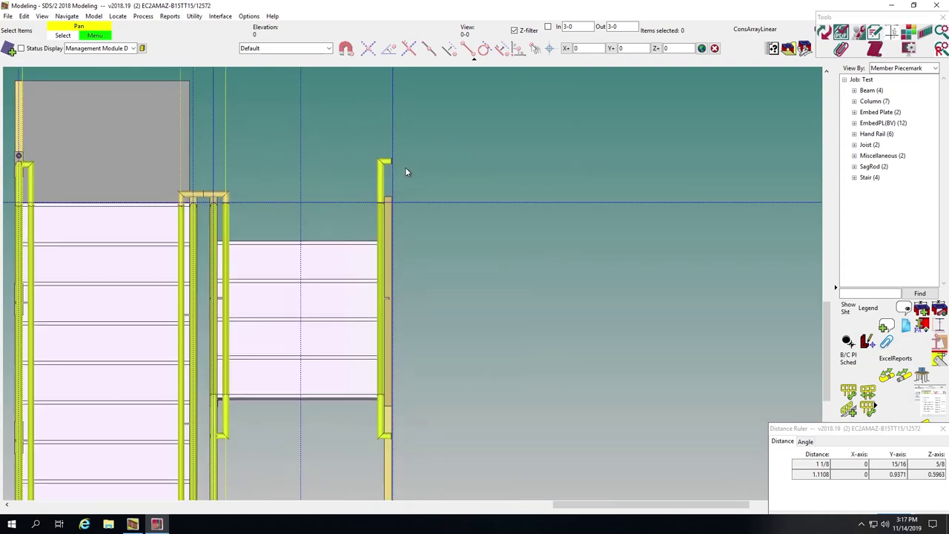
scroll(416, 158, "down", 2)
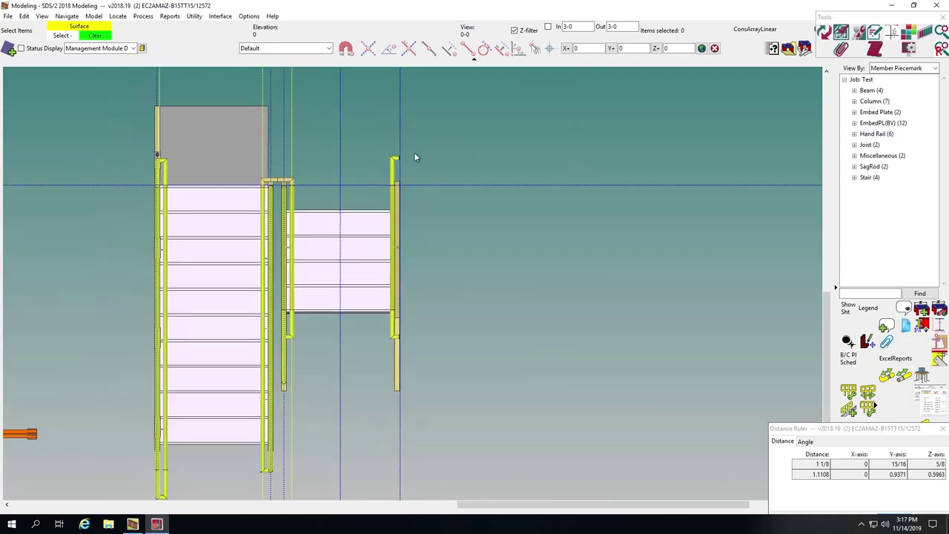
key("s")
left_click(400, 114)
right_click(413, 435)
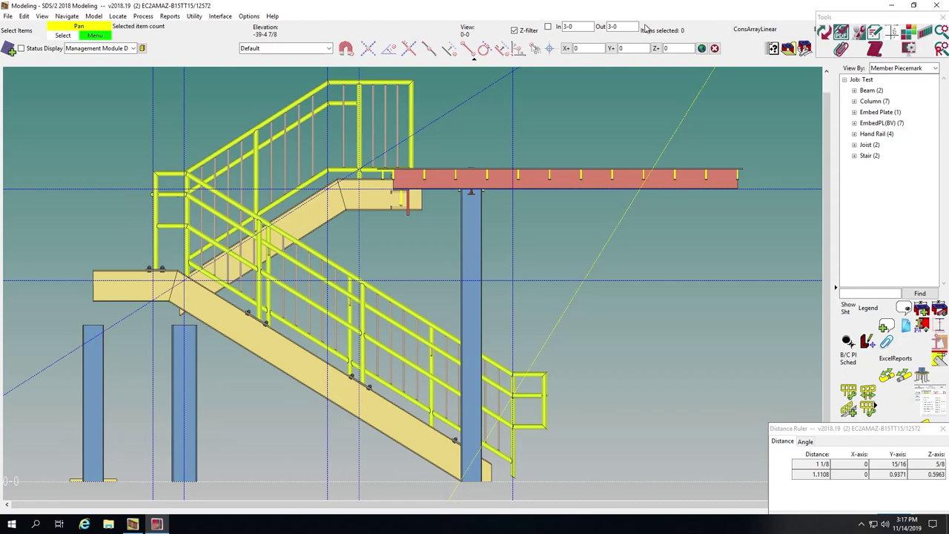
Step: Limit the elevation's view depth to 1-0 in and 1-0 out
left_click(577, 27)
type("1-")
key("Tab")
type("1-")
key("Return")
scroll(515, 301, "down", 2)
Step: Add construction lines from the pipe material of the grab bar's lower level extension, sloped run and upper level extension
scroll(371, 244, "up", 5)
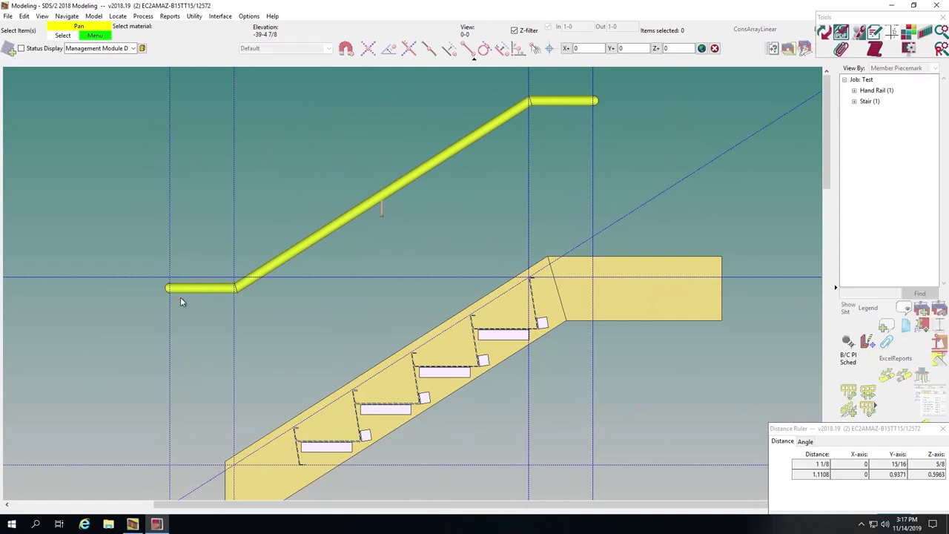
left_click(182, 291)
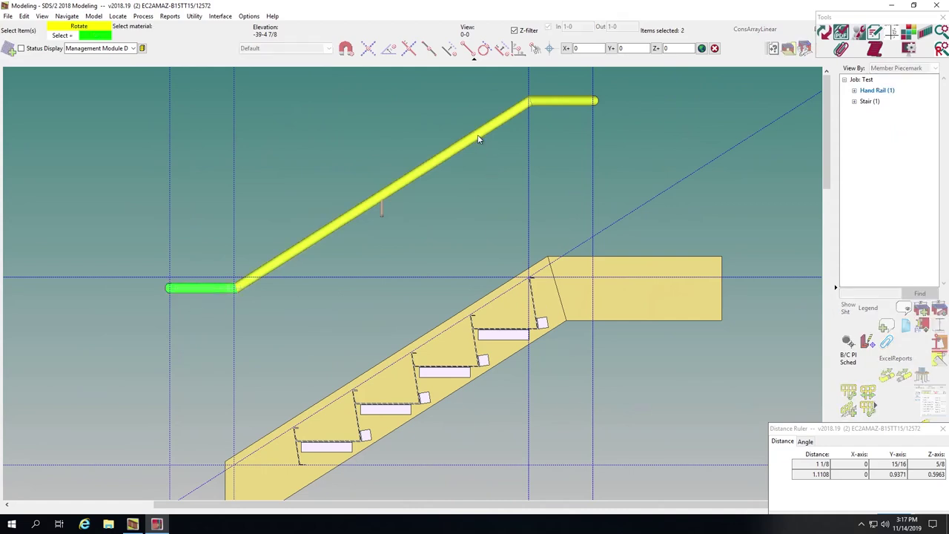
left_click(480, 140, "shift")
left_click(568, 115, "shift")
key("Return")
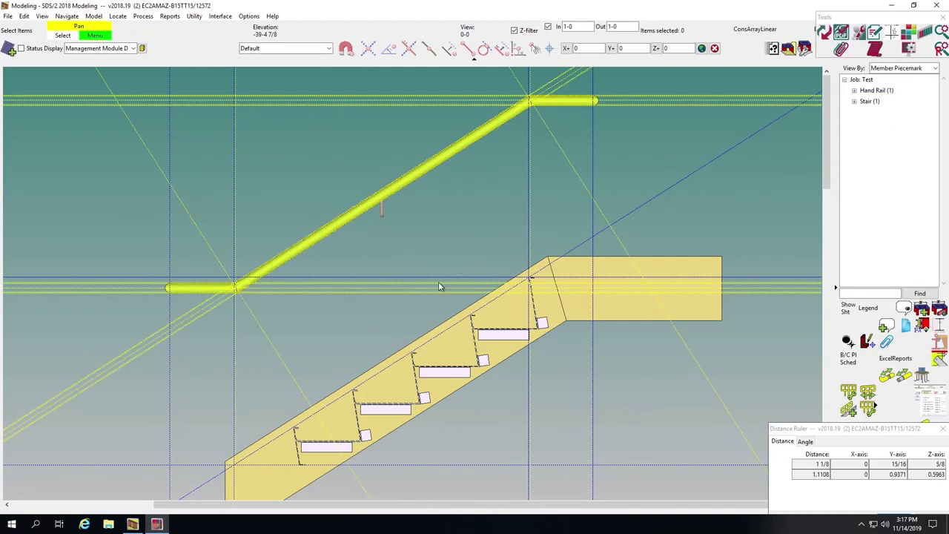
Step: Add vertical construction lines offset 6 inward from the end lines of the lower and upper level extensions
scroll(180, 198, "up", 2)
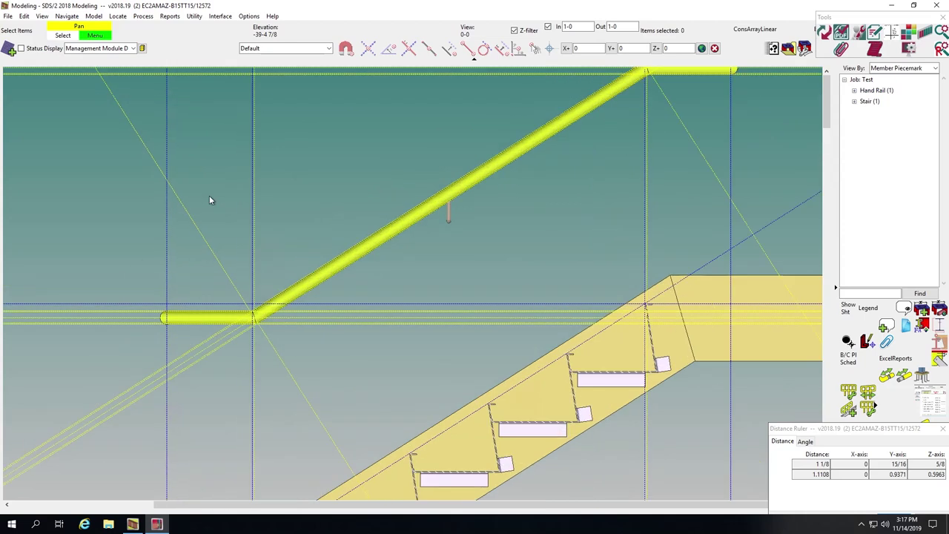
key("c")
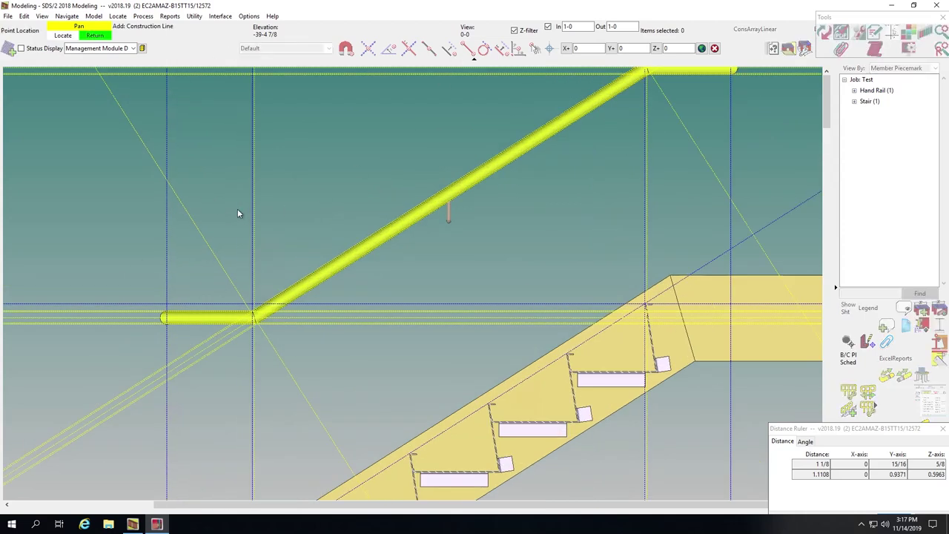
left_click(166, 246)
type("6")
key("Return")
key("Escape")
scroll(98, 321, "down", 5)
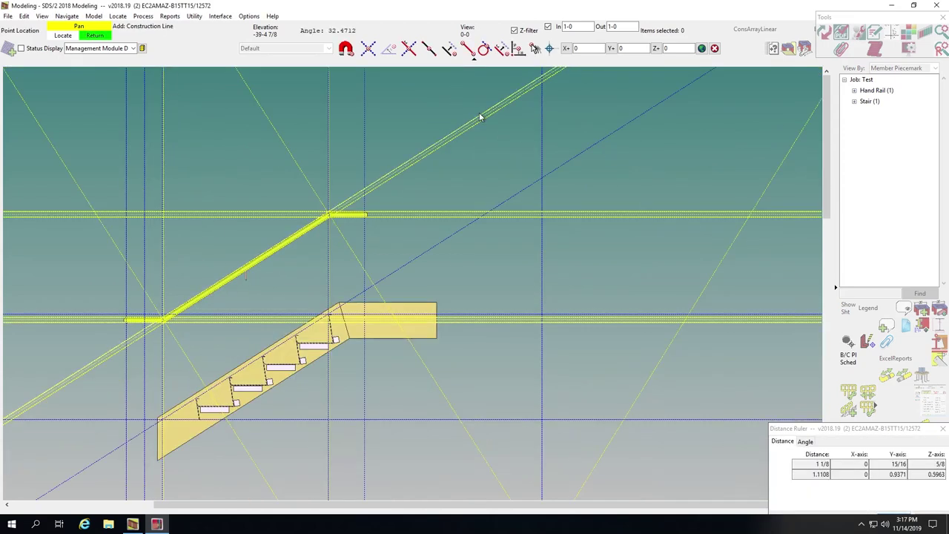
left_click(362, 133)
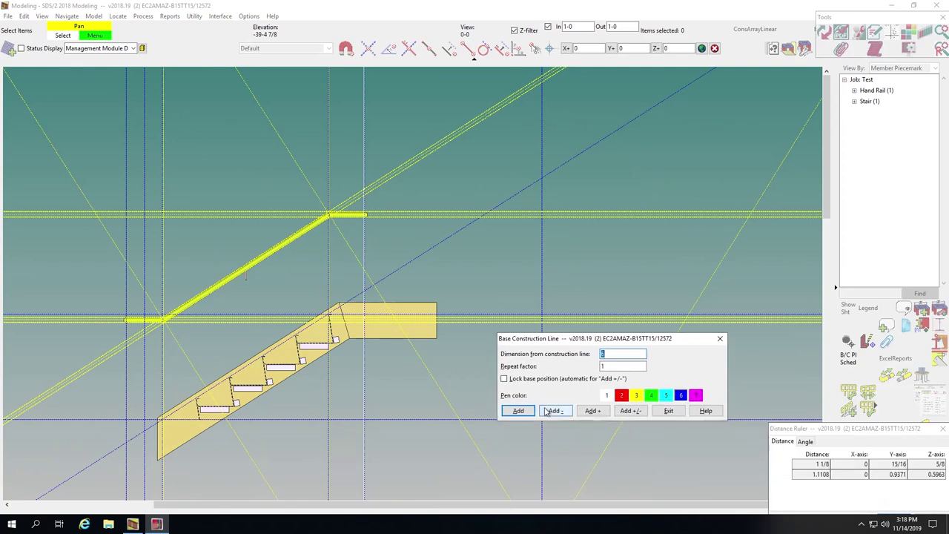
left_click(555, 411)
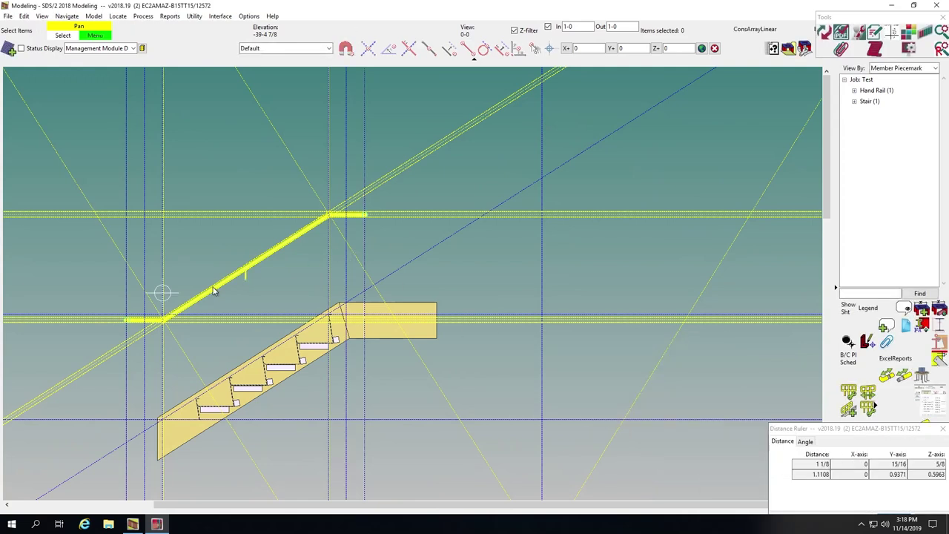
scroll(213, 292, "up", 1)
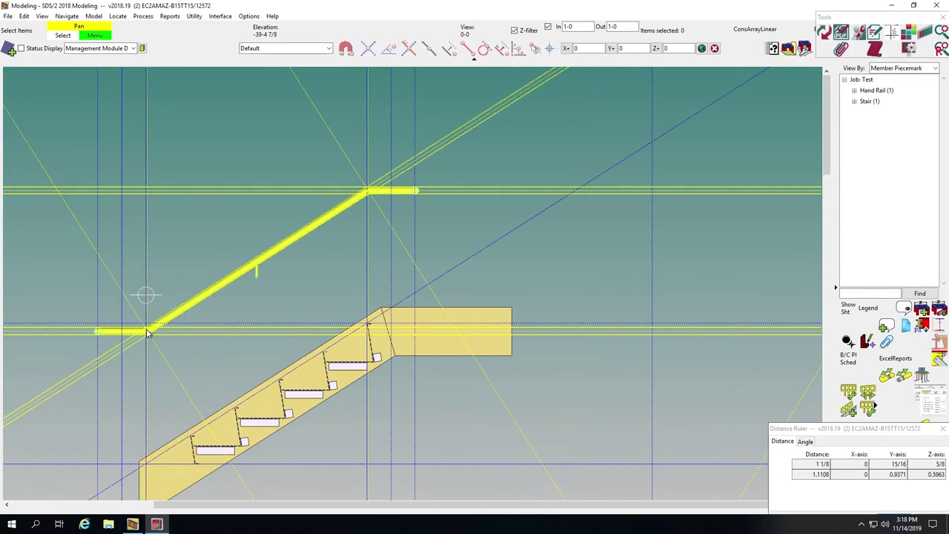
scroll(147, 333, "up", 3)
left_click(93, 313)
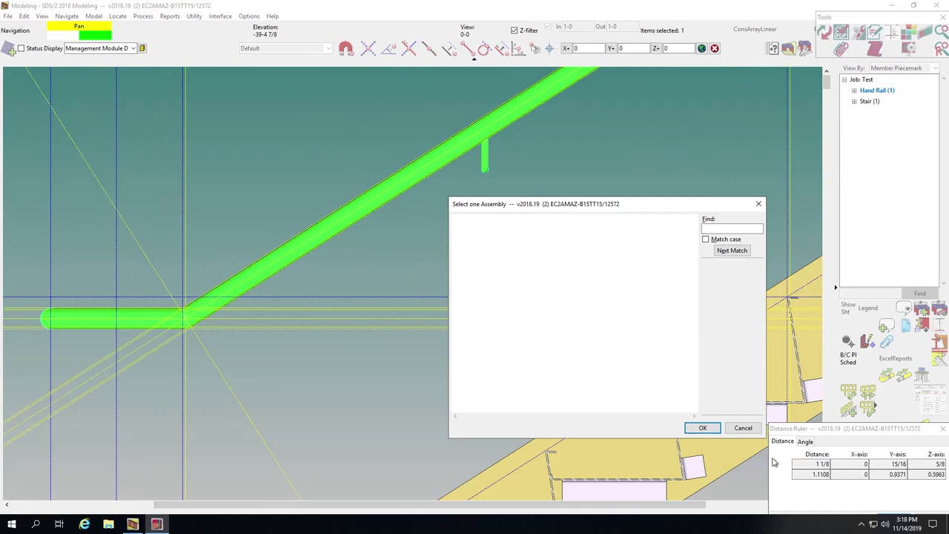
left_click(743, 428)
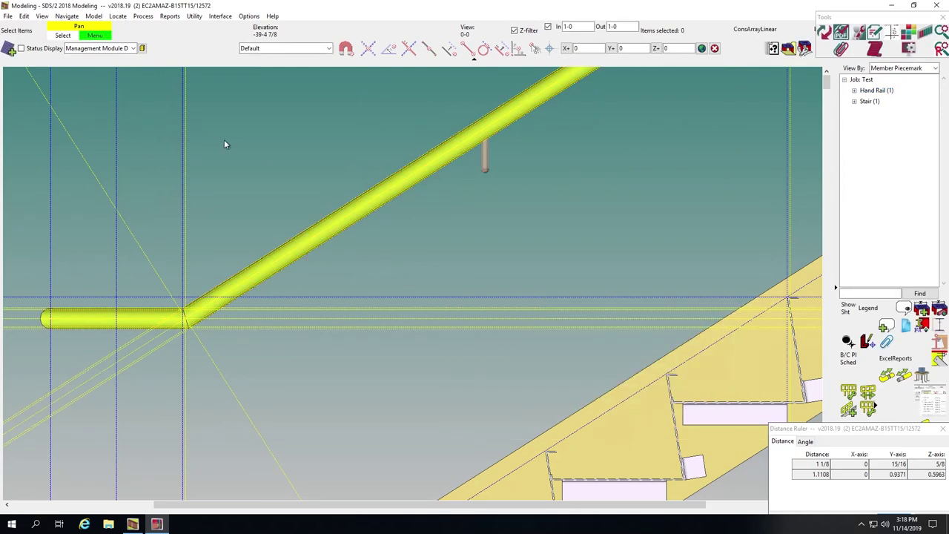
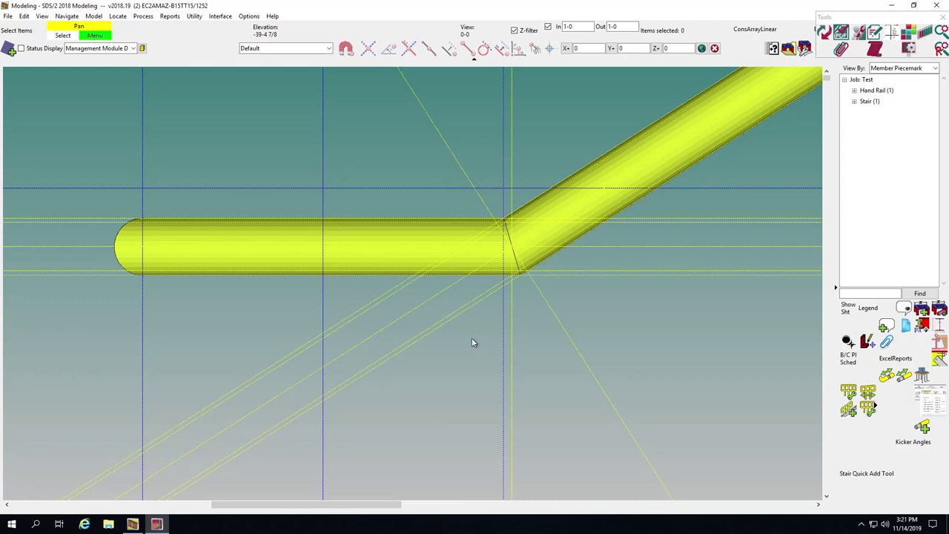
Step: Add the Wagner Wall Rail Bracket assembly to the underside of the lower level extension at the 6 offset construction line
left_click(295, 248)
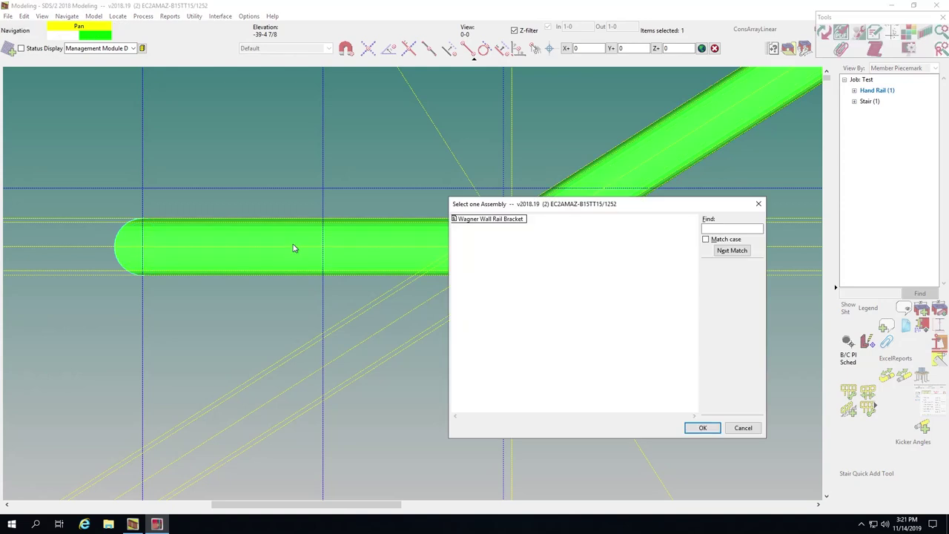
double_click(496, 219)
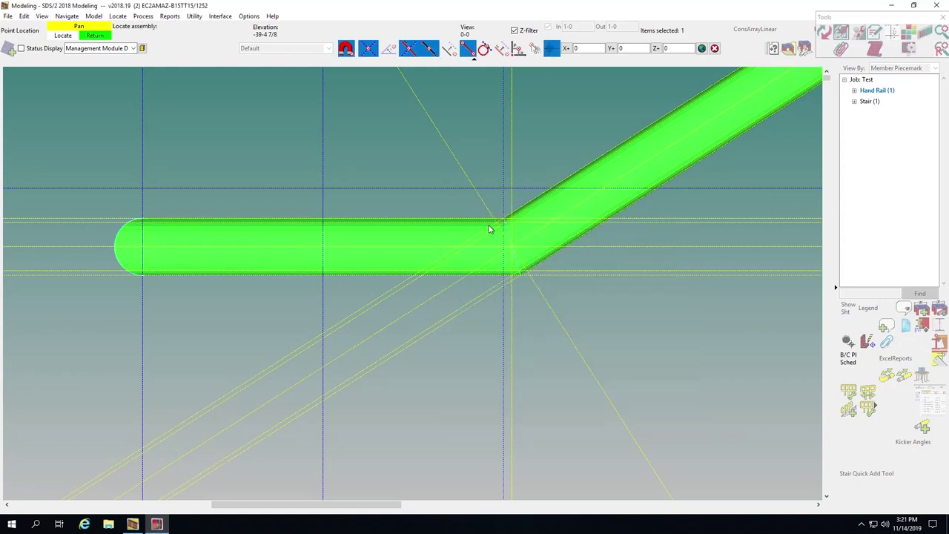
left_click(323, 275)
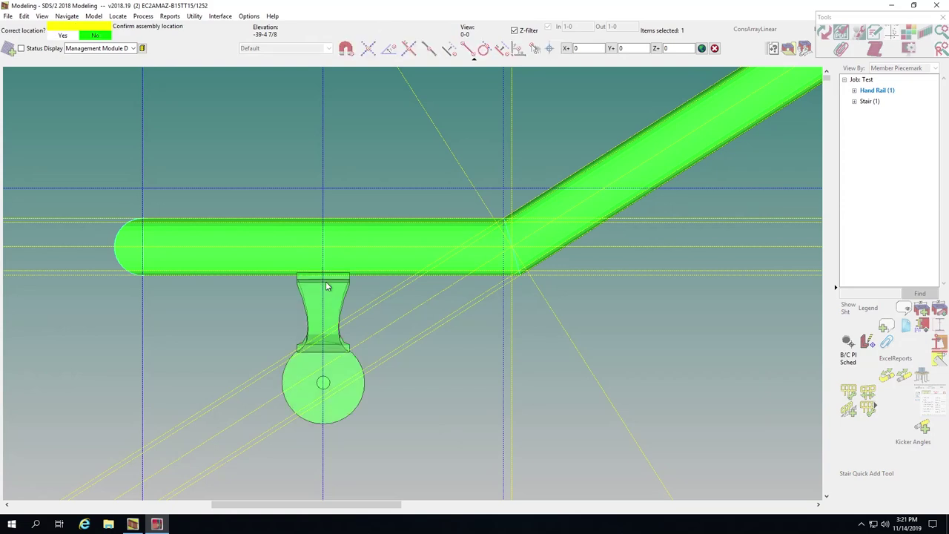
left_click(325, 279)
key("Return")
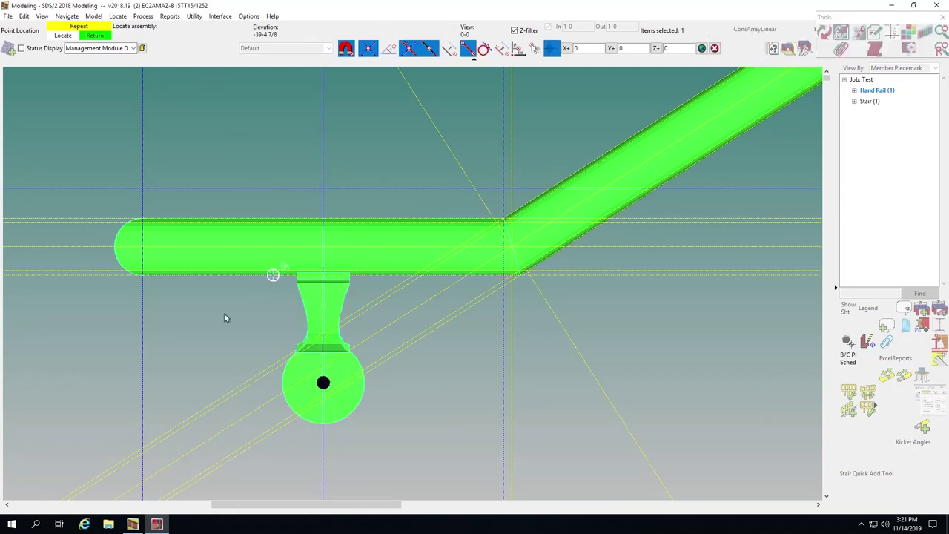
Step: Place another Wagner Wall Rail Bracket beneath the upper level extension at its 6 offset construction line
scroll(239, 313, "down", 5)
scroll(389, 231, "up", 5)
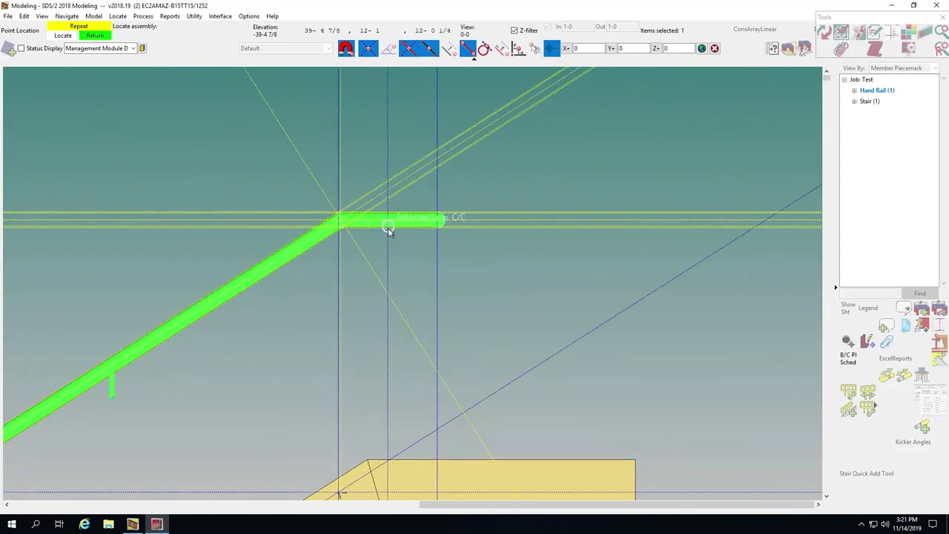
scroll(389, 231, "up", 2)
left_click(389, 236)
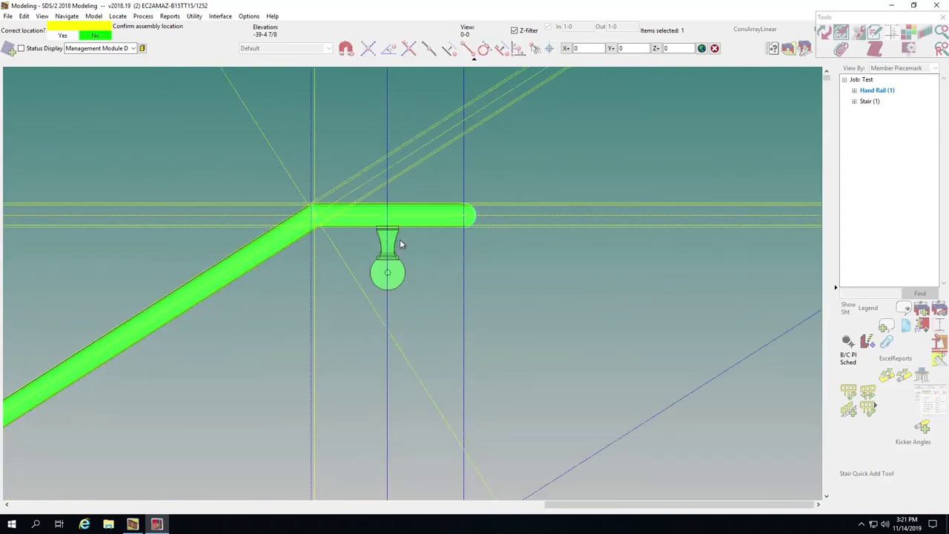
right_click(401, 239)
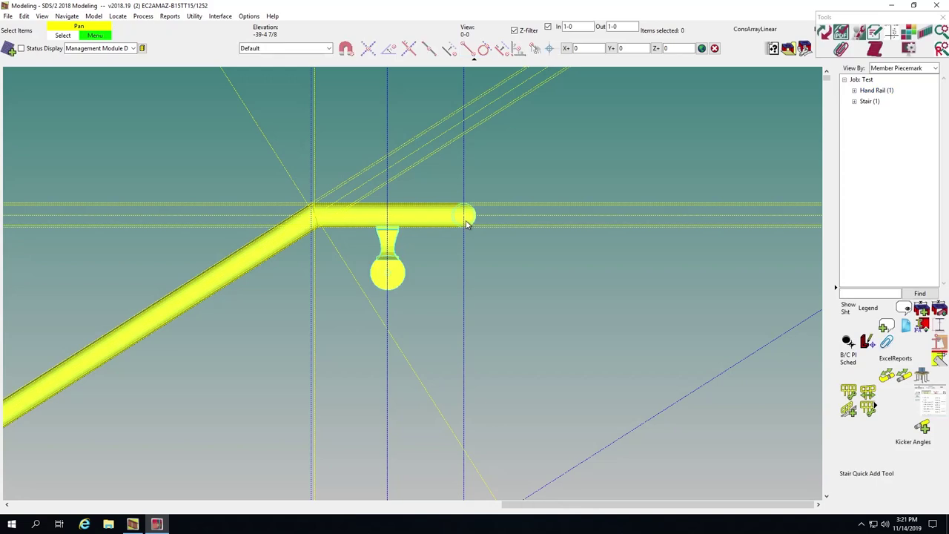
Step: Turn off the automatic grab bar supports in the hand rail's settings
scroll(466, 221, "down", 6)
scroll(337, 313, "up", 2)
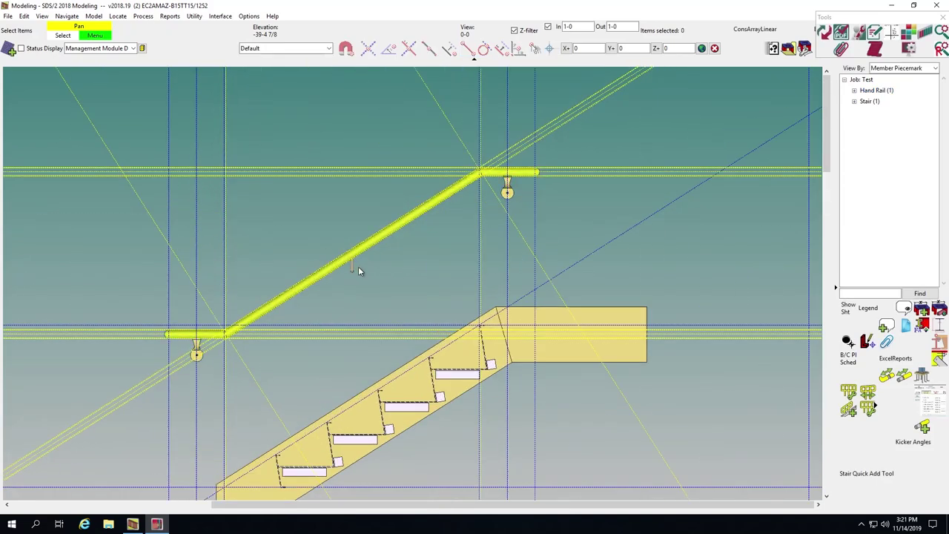
double_click(337, 262)
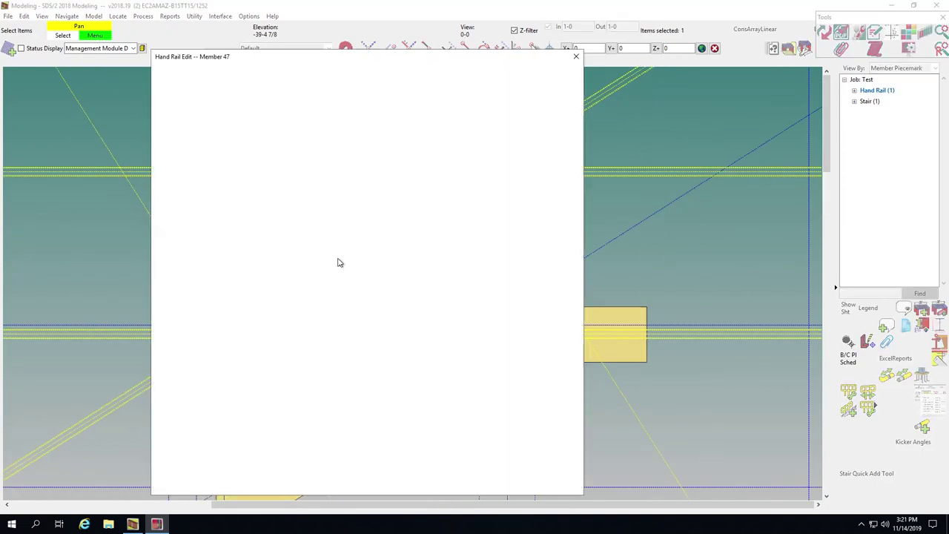
left_click(214, 325)
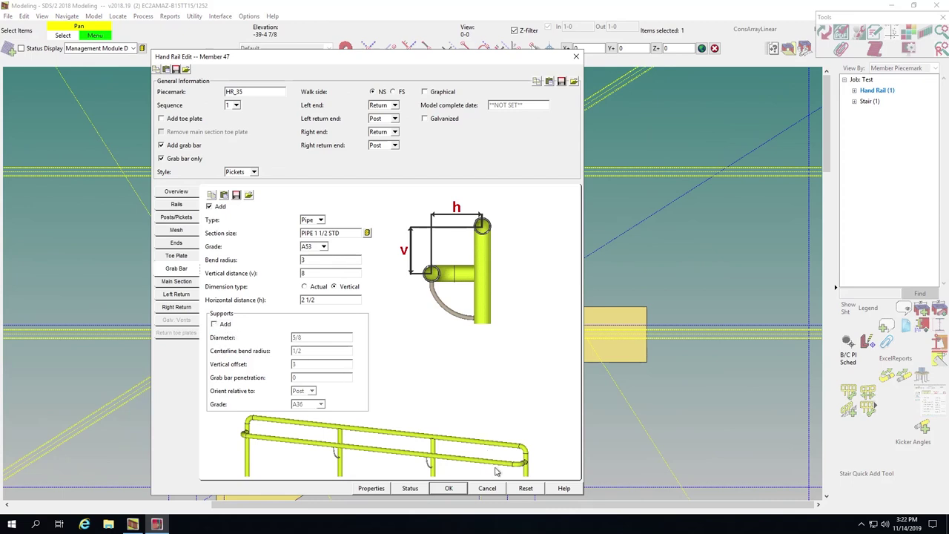
left_click(449, 488)
scroll(281, 300, "up", 2)
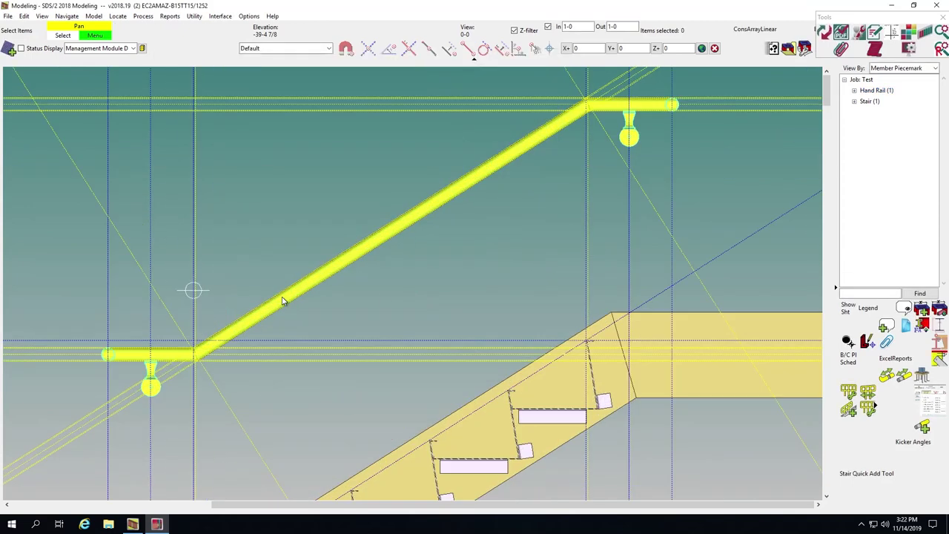
Step: Rotate the view to align with the sloped rail's underside, using its lower construction line for reference and direction points
scroll(286, 305, "down", 1)
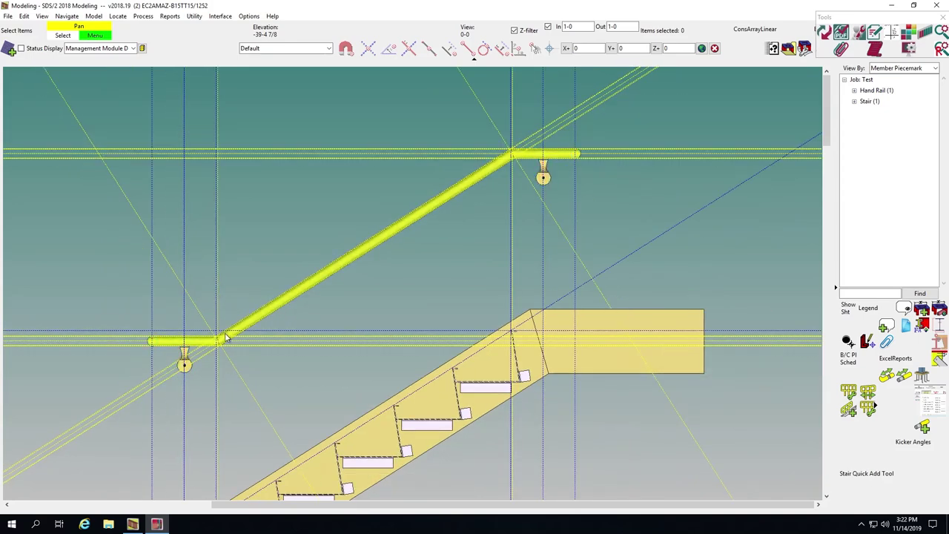
scroll(222, 334, "up", 5)
scroll(184, 392, "up", 2)
key("c")
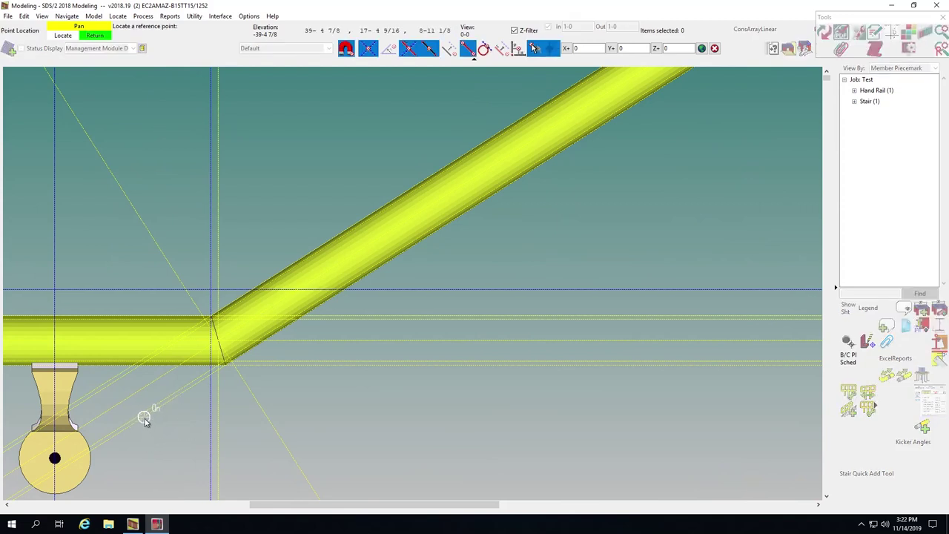
left_click(145, 422)
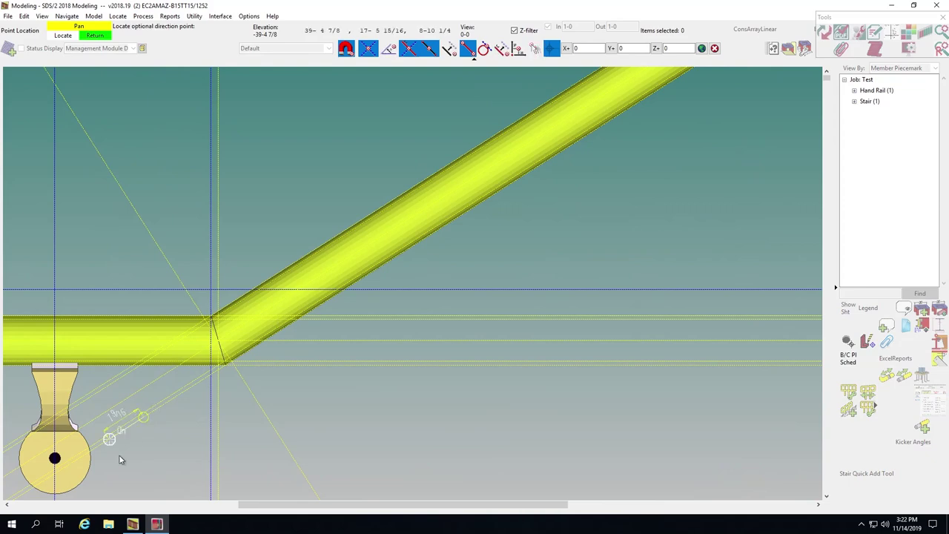
scroll(121, 458, "down", 9)
scroll(533, 195, "up", 5)
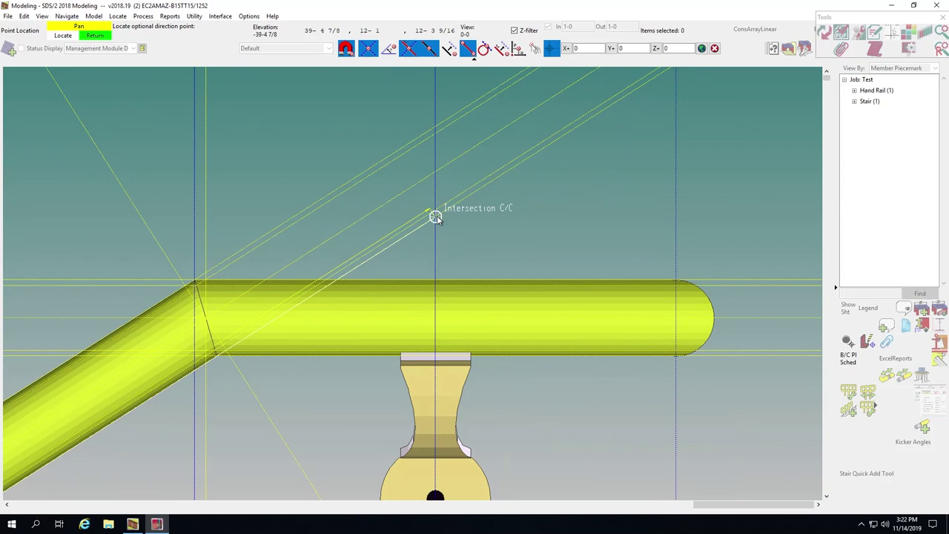
left_click(436, 217)
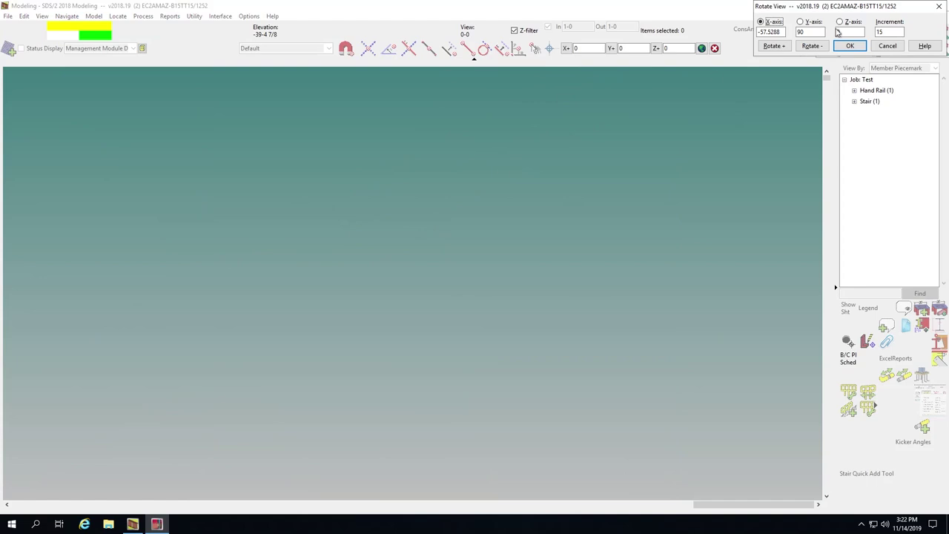
left_click(851, 47)
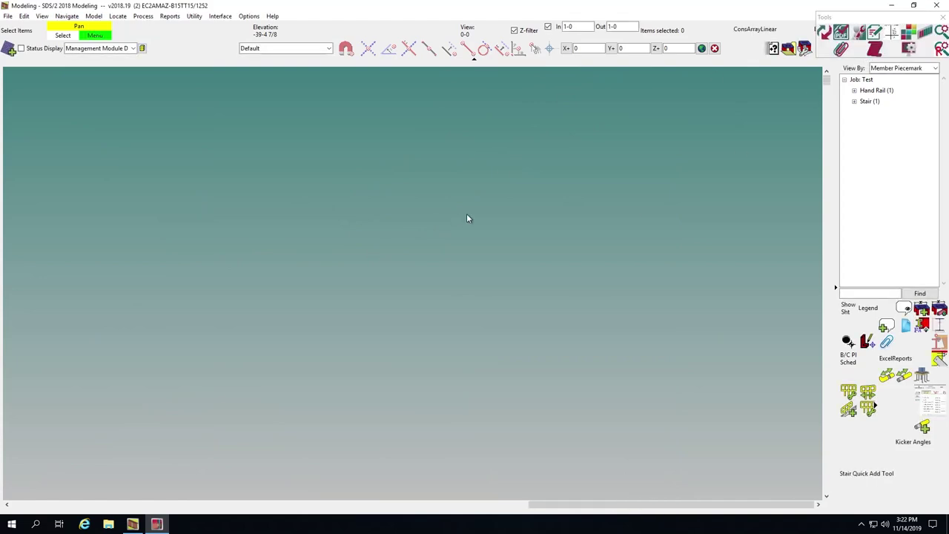
scroll(406, 302, "up", 5)
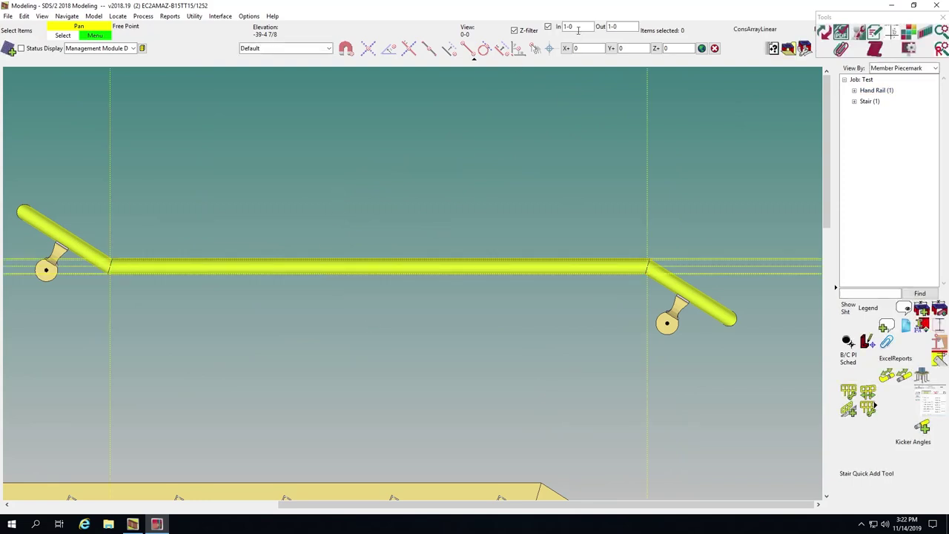
Step: Measure the distance between the two vertical construction lines at the ends of the sloped rail
key("r")
left_click(111, 144)
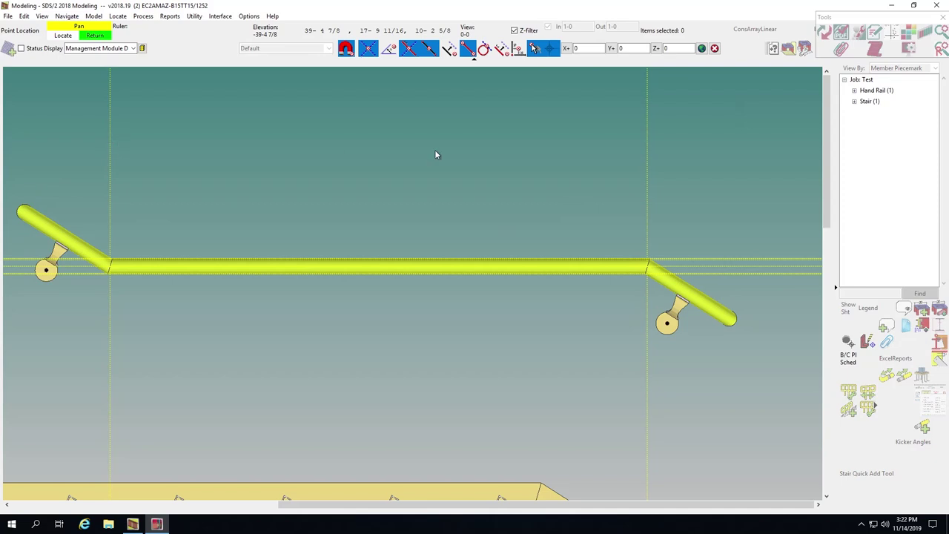
right_click(649, 143)
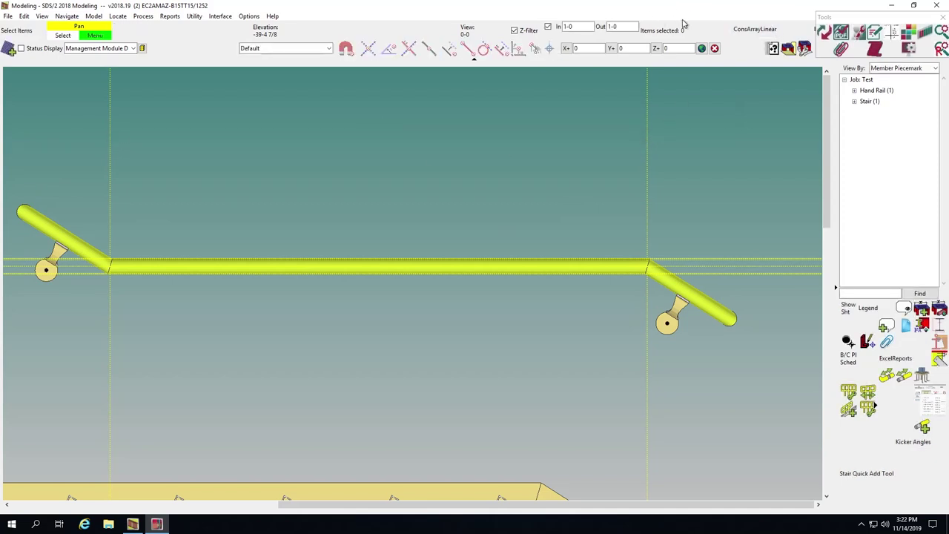
Step: Create a blue construction line array between the sloped rail's two end lines with the Even Spacing layout method
left_click(755, 29)
left_click(109, 124)
left_click(656, 118)
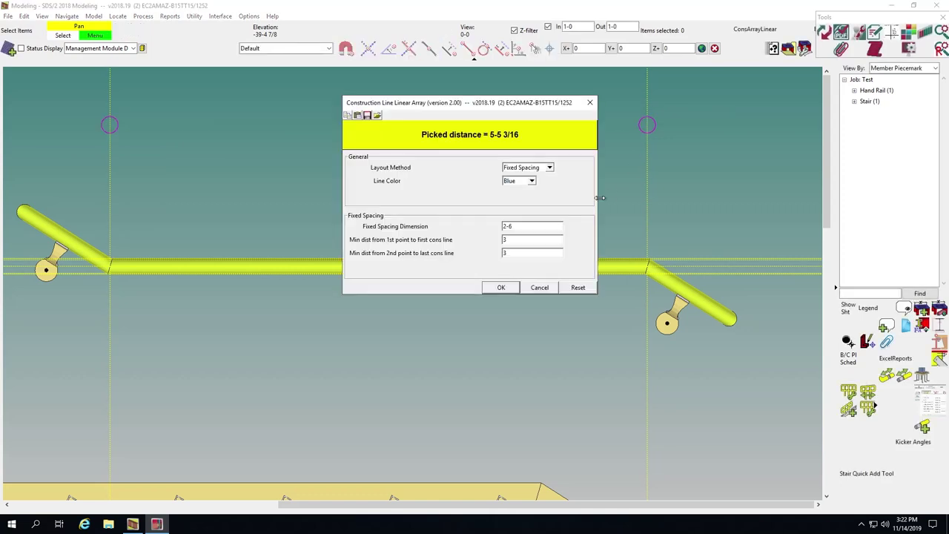
left_click(537, 168)
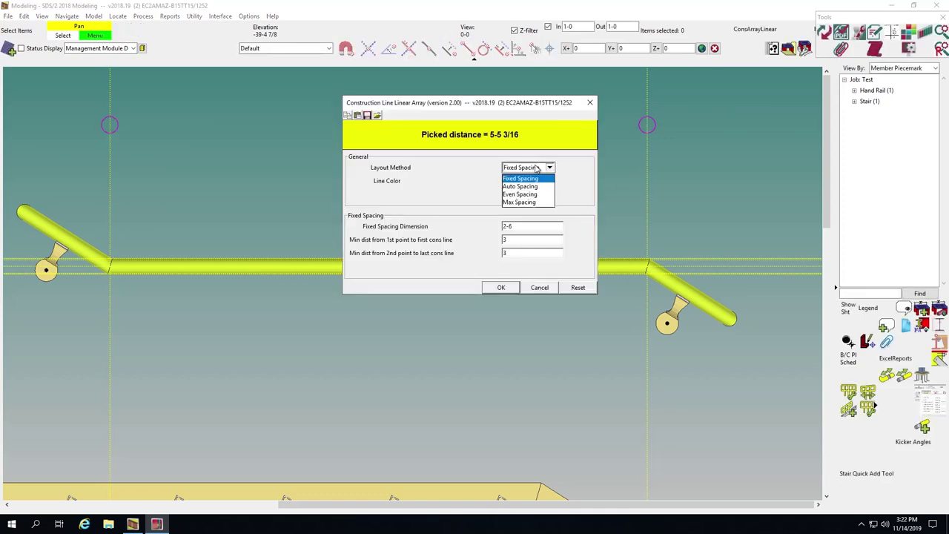
left_click(521, 194)
key("Return")
key("Tab")
key("Return")
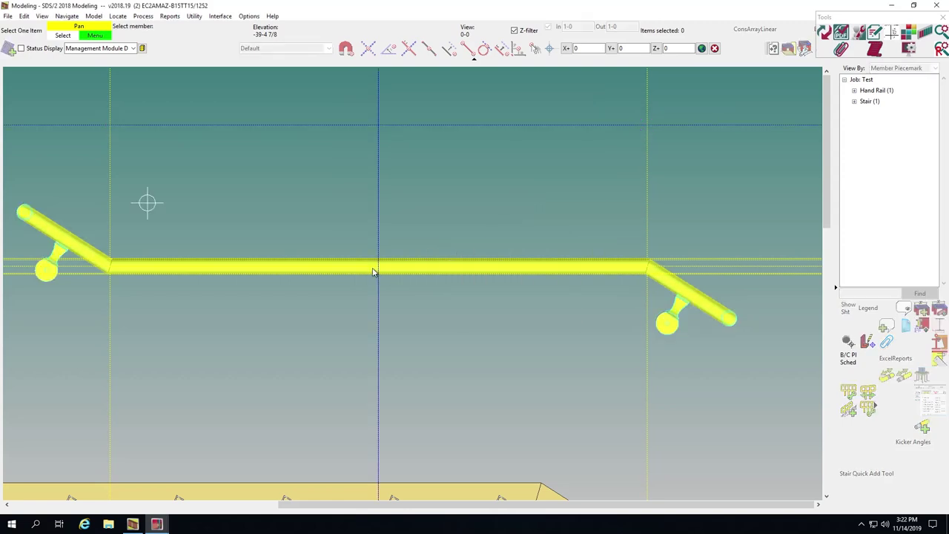
Step: Place a Wagner Wall Rail Bracket beneath the sloped rail at the midpoint construction line and return to the previous elevation view
left_click(377, 271)
double_click(476, 219)
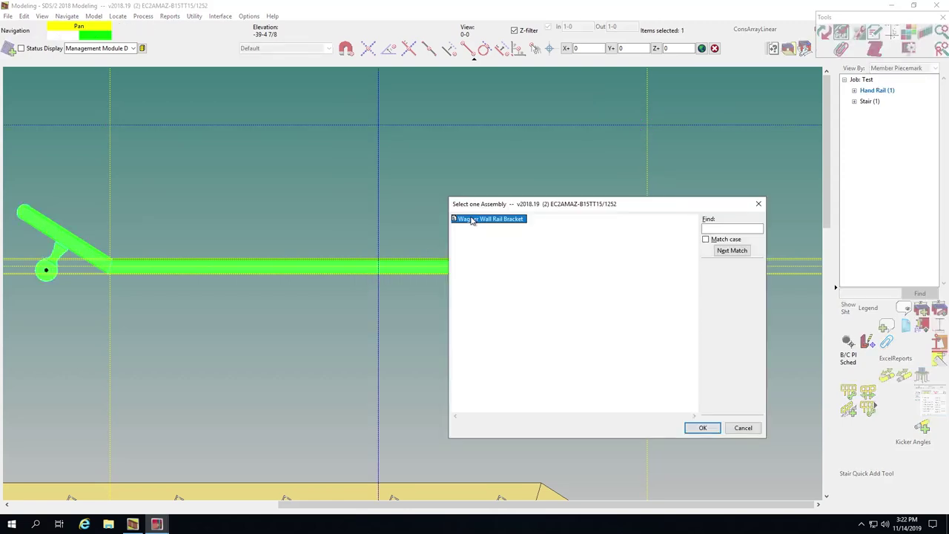
left_click(378, 277)
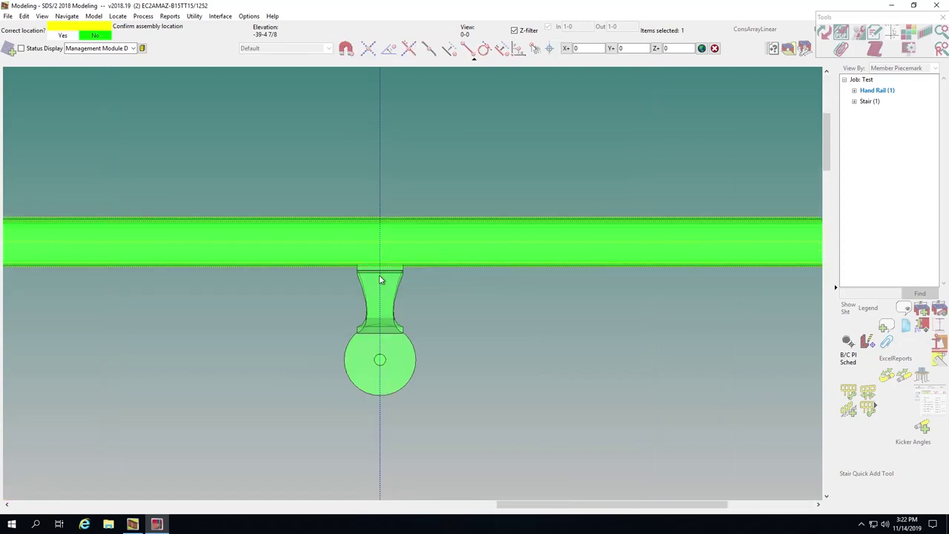
left_click(387, 262)
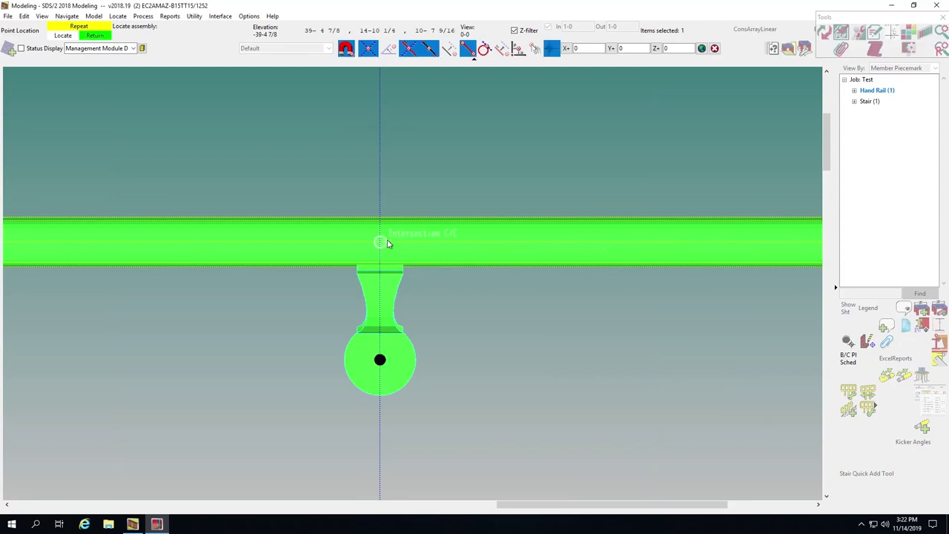
right_click(382, 209)
key("e")
key("Return")
key("p")
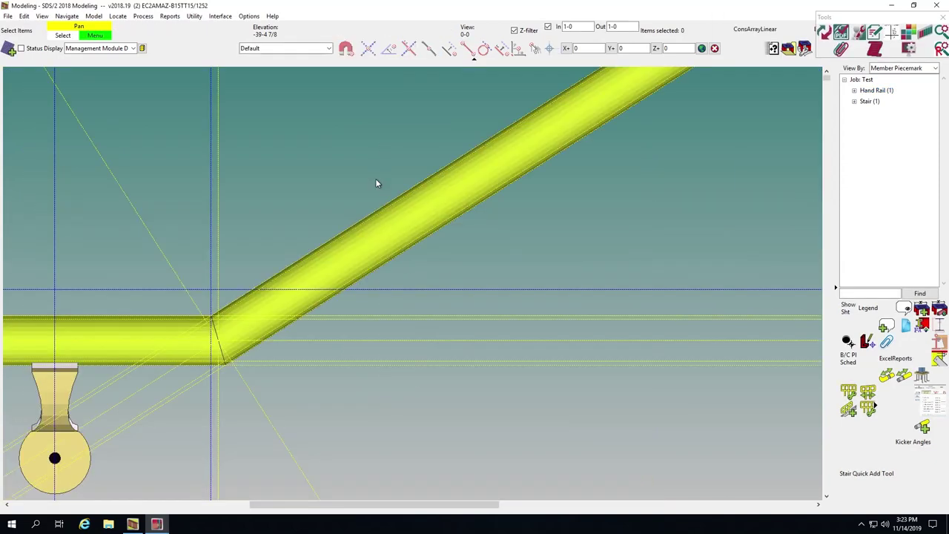
Step: Examine the finished grab bar, its wall returns and all its wall rail brackets from several sides
scroll(375, 178, "down", 5)
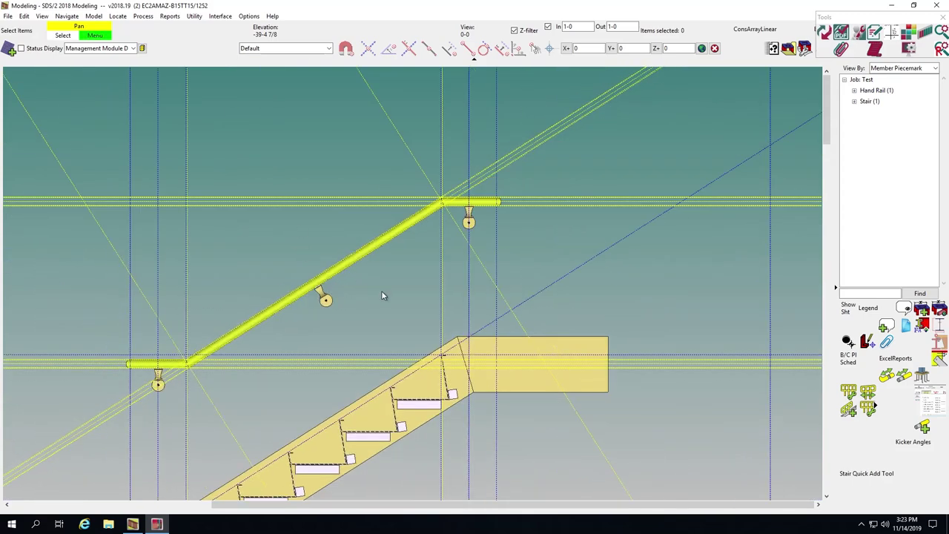
scroll(309, 296, "up", 1)
scroll(319, 289, "up", 1)
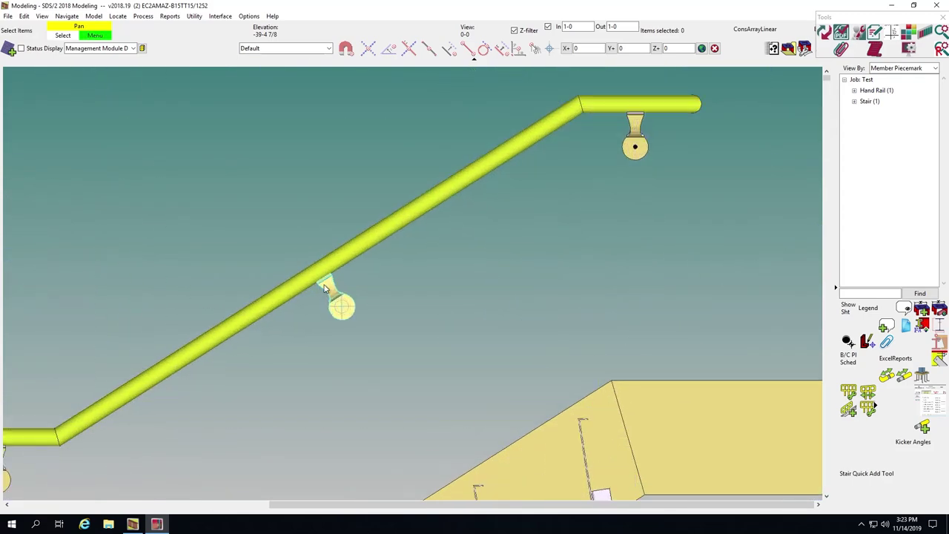
middle_click_drag(324, 286, 240, 284)
scroll(353, 249, "down", 1)
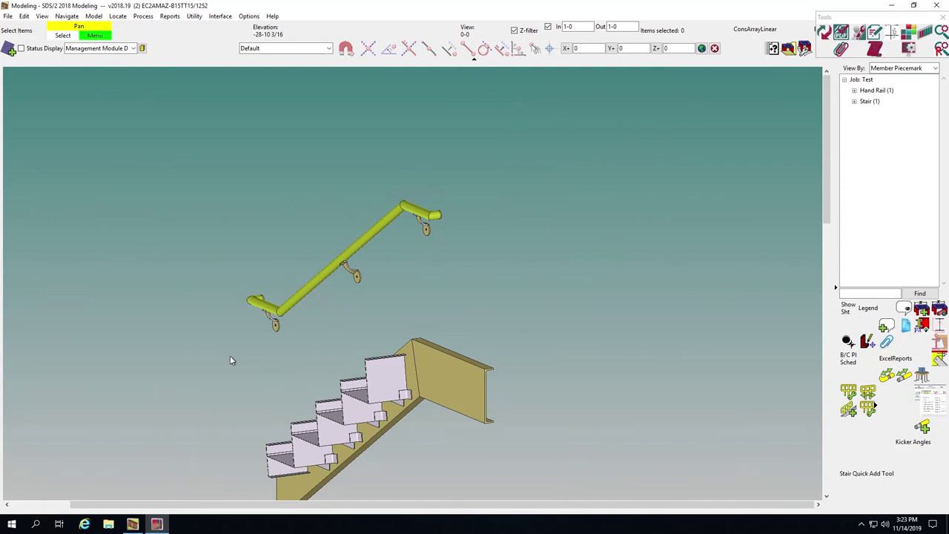
scroll(243, 338, "up", 2)
middle_click_drag(296, 297, 482, 264)
scroll(482, 265, "down", 6)
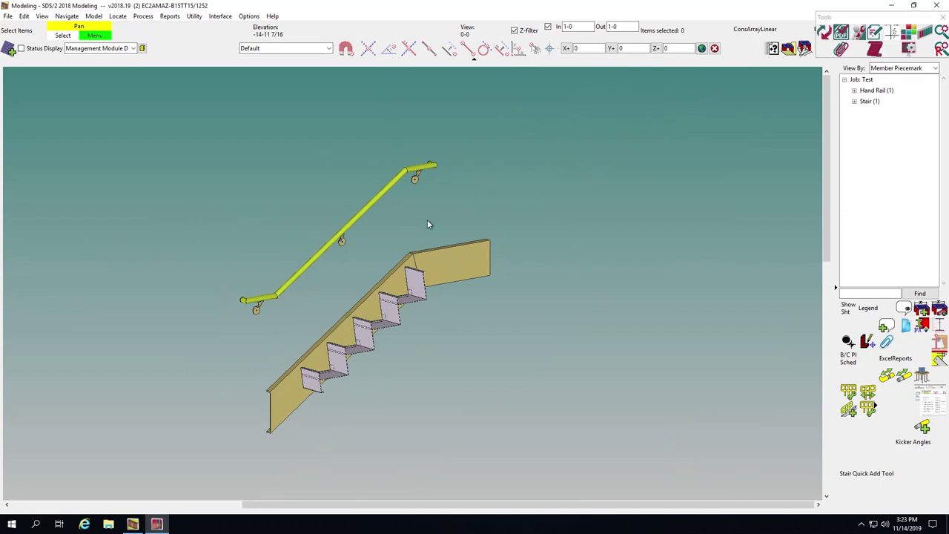
middle_click_drag(421, 170, 100, 172)
scroll(469, 214, "down", 2)
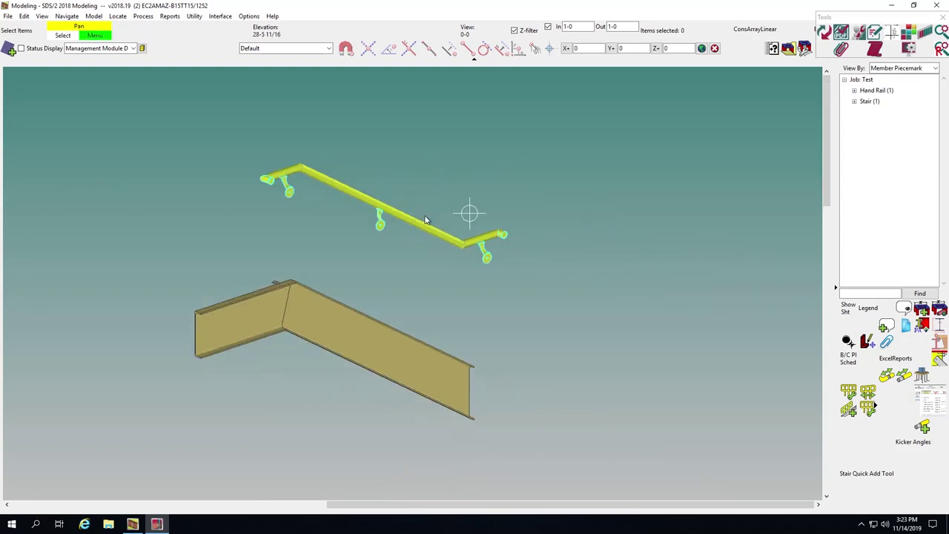
scroll(419, 226, "up", 3)
middle_click_drag(543, 197, 482, 190)
scroll(333, 311, "down", 2)
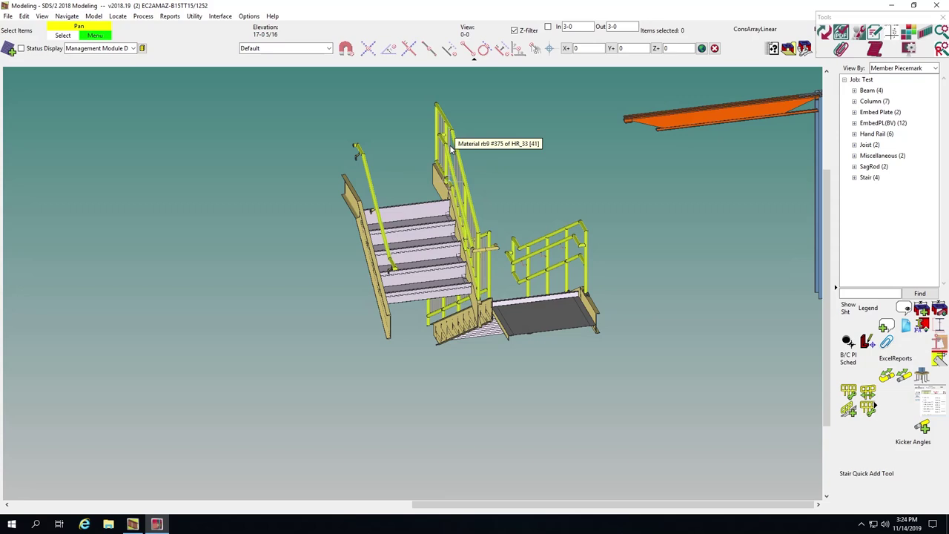
Step: Review the hand rails and flights of both stair assemblies in the full model
scroll(424, 223, "down", 3)
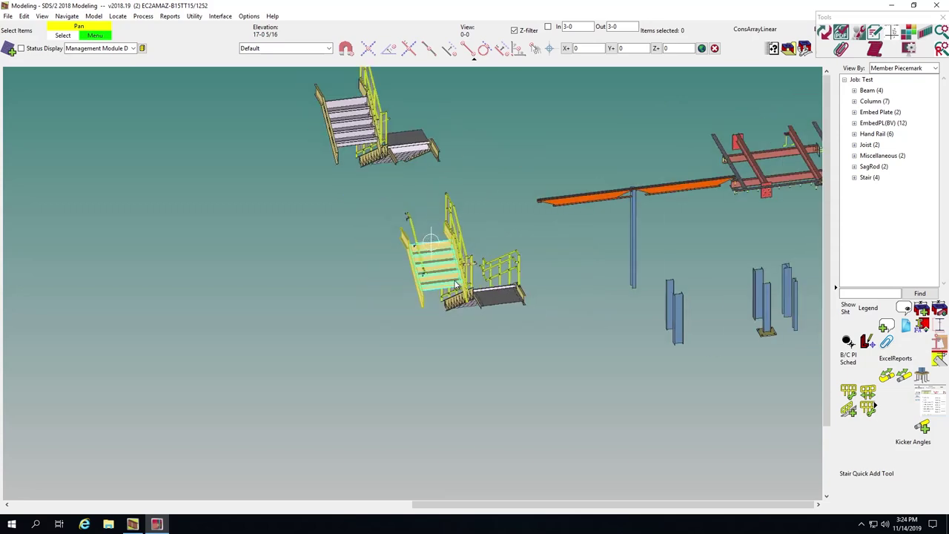
scroll(386, 205, "up", 2)
scroll(386, 205, "up", 5)
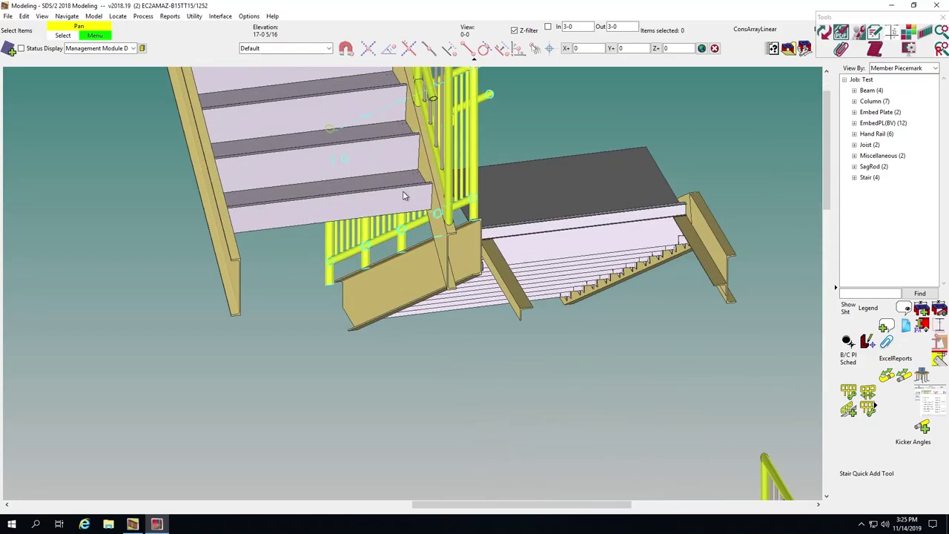
scroll(535, 199, "up", 2)
scroll(535, 200, "down", 1)
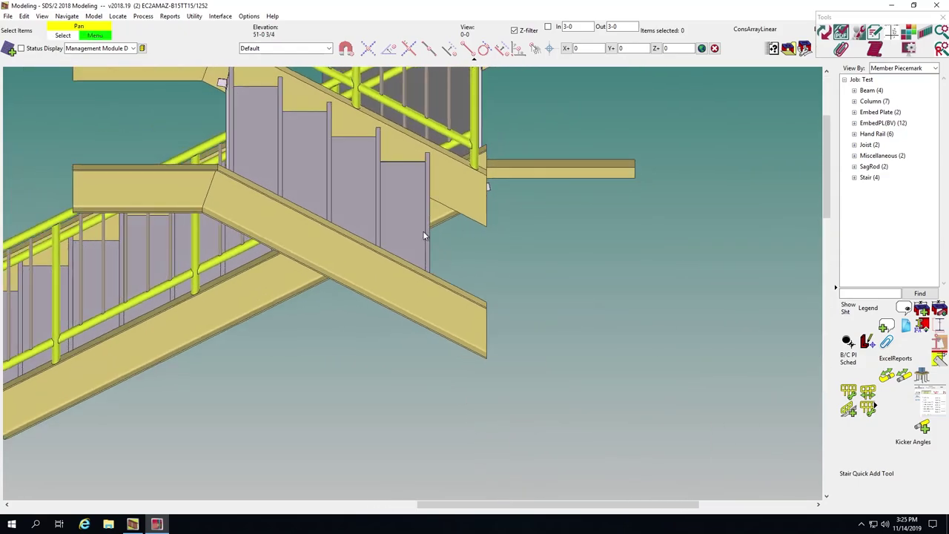
scroll(422, 231, "down", 2)
scroll(441, 139, "up", 3)
middle_click_drag(442, 141, 315, 182, "shift")
scroll(311, 190, "down", 4)
scroll(310, 191, "down", 3)
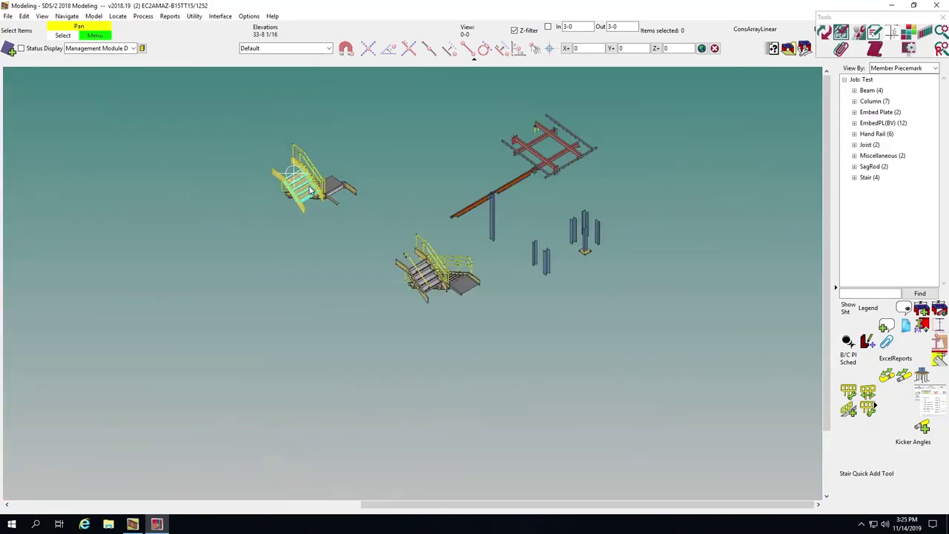
scroll(443, 291, "up", 3)
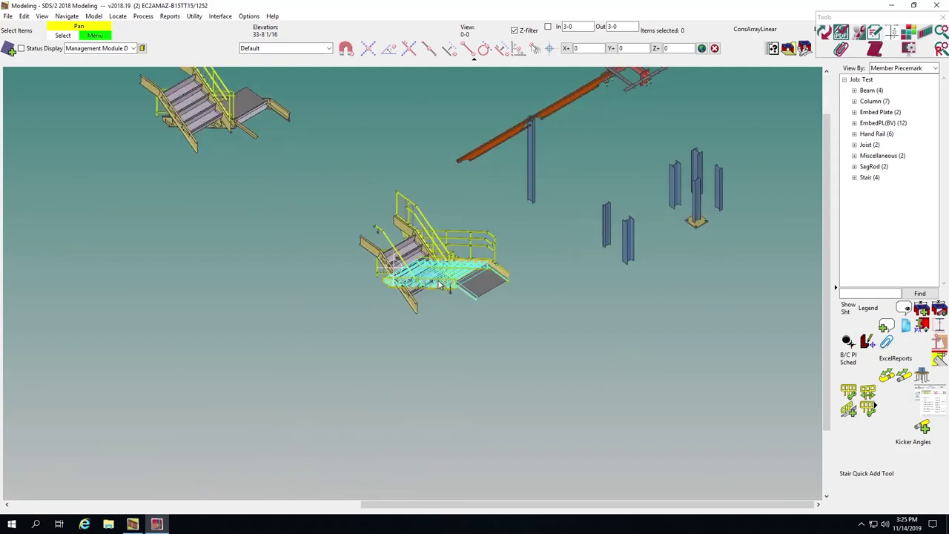
scroll(440, 286, "up", 2)
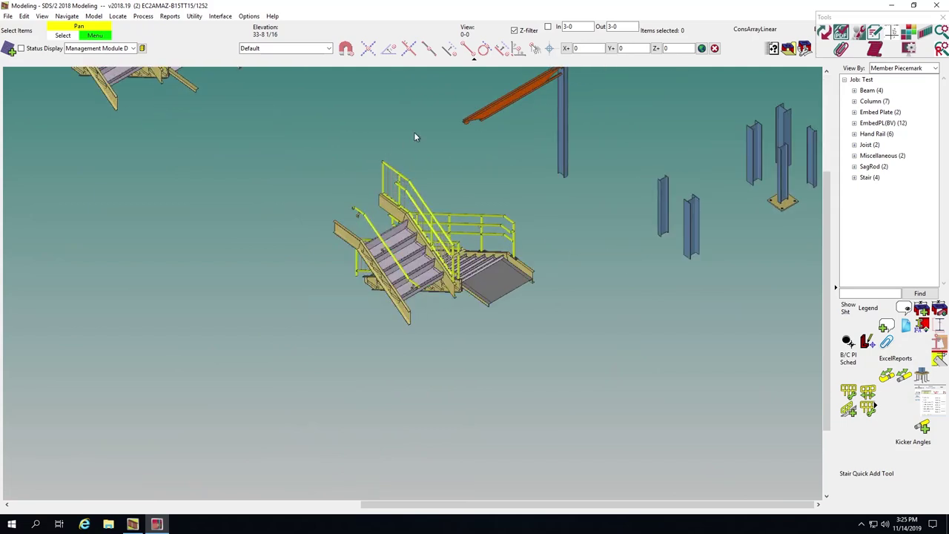
scroll(438, 315, "down", 3)
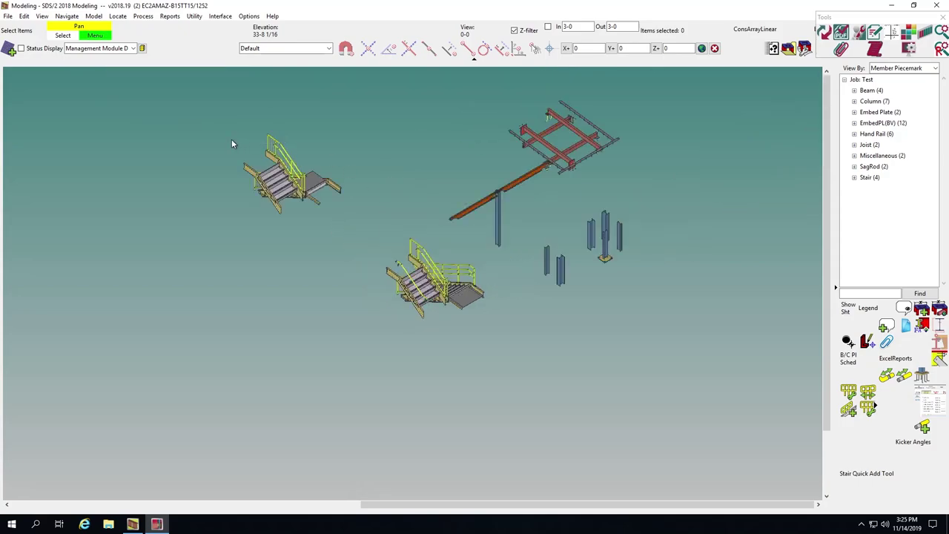
scroll(292, 196, "up", 8)
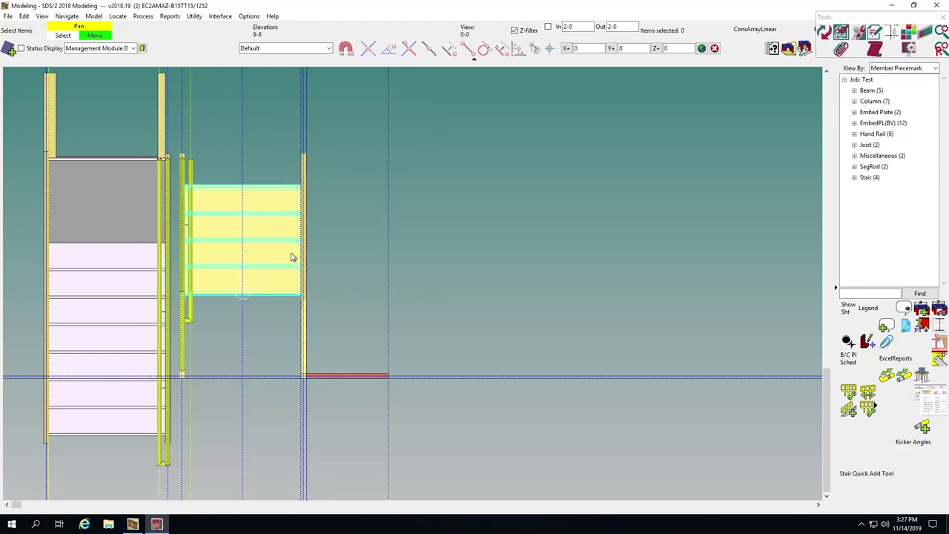
Step: Examine the beam meeting the end of the upper flight's outer stringer in plan and 3D views
middle_click_drag(300, 226, 335, 243, "shift")
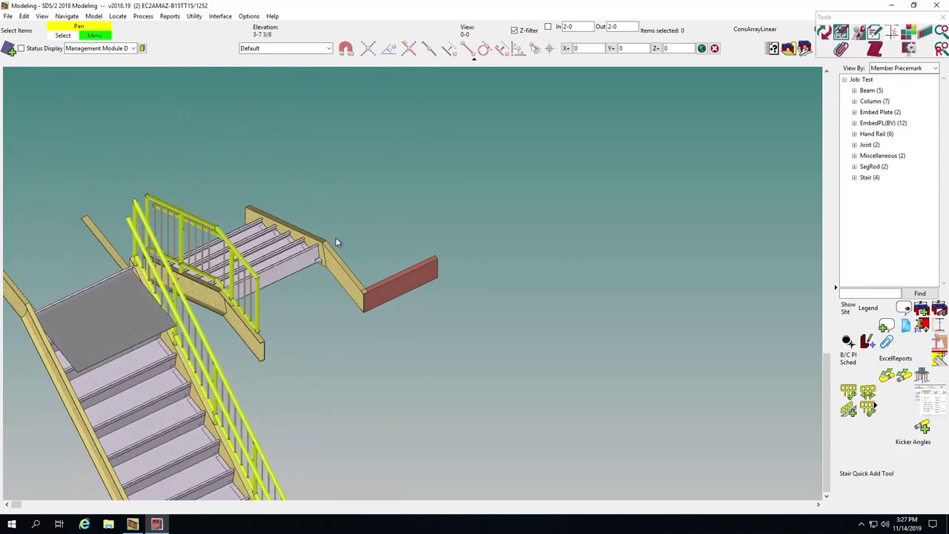
scroll(335, 243, "up", 2)
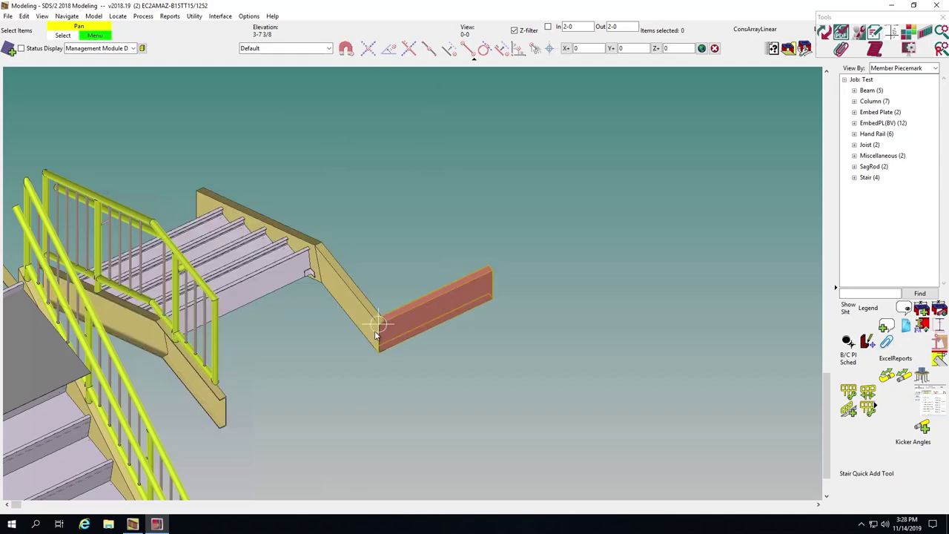
key("i")
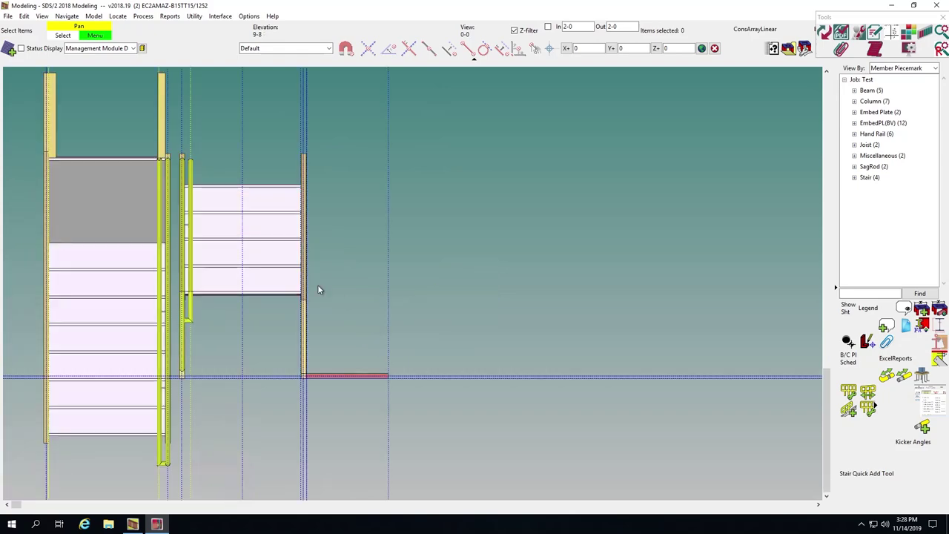
scroll(321, 289, "down", 2)
scroll(301, 217, "up", 1)
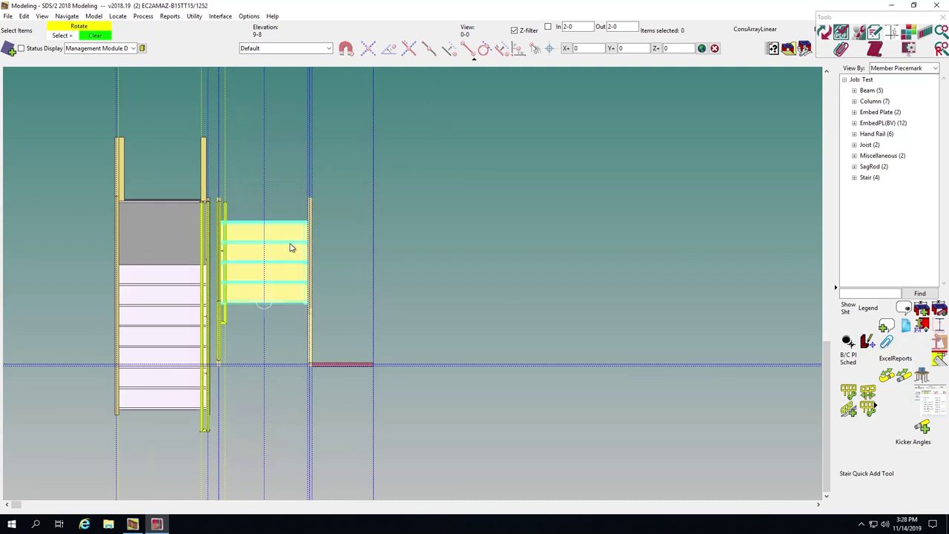
key("i")
scroll(310, 220, "up", 1)
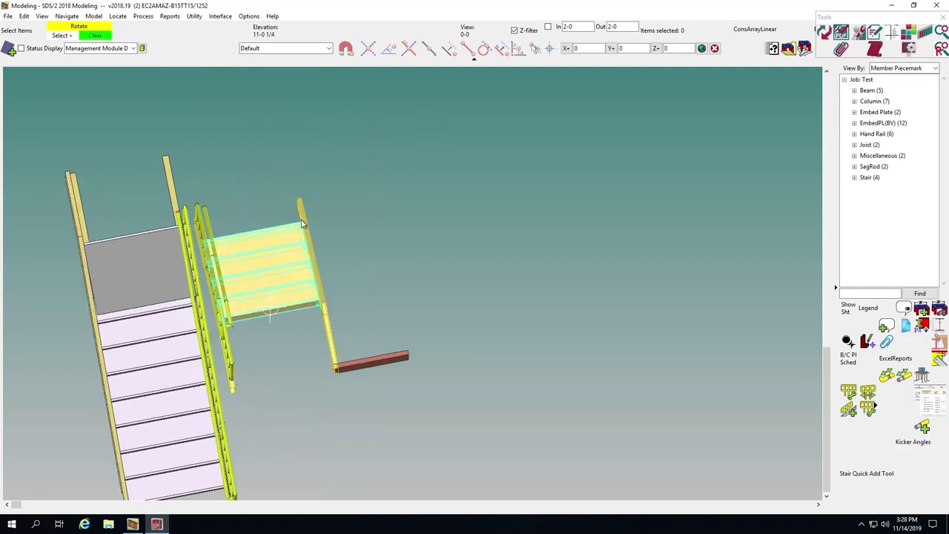
Step: Return to the plan view and create a section view along the centreline of the upper flight's outer stringer
middle_click_drag(297, 224, 311, 210, "shift")
key("Left")
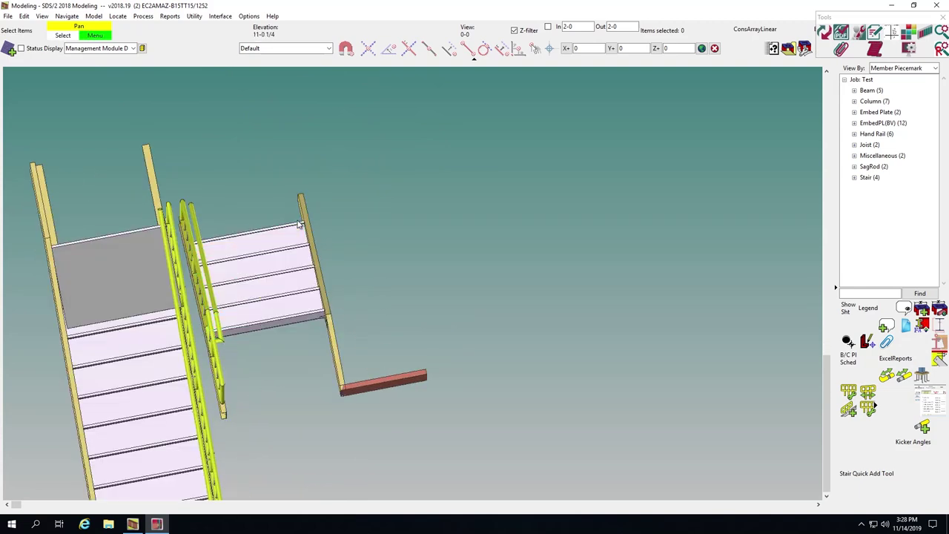
key("i")
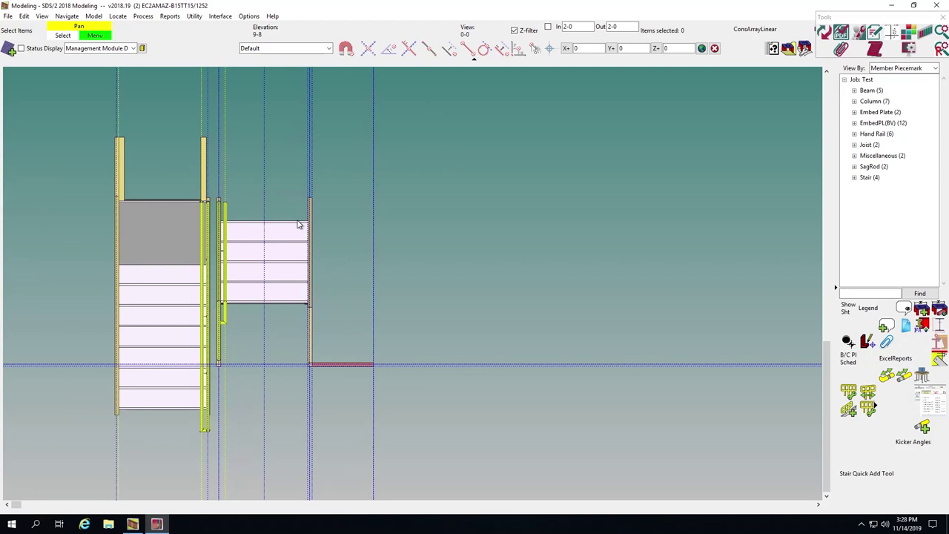
scroll(298, 224, "down", 3)
scroll(297, 169, "up", 3)
key("shift+s")
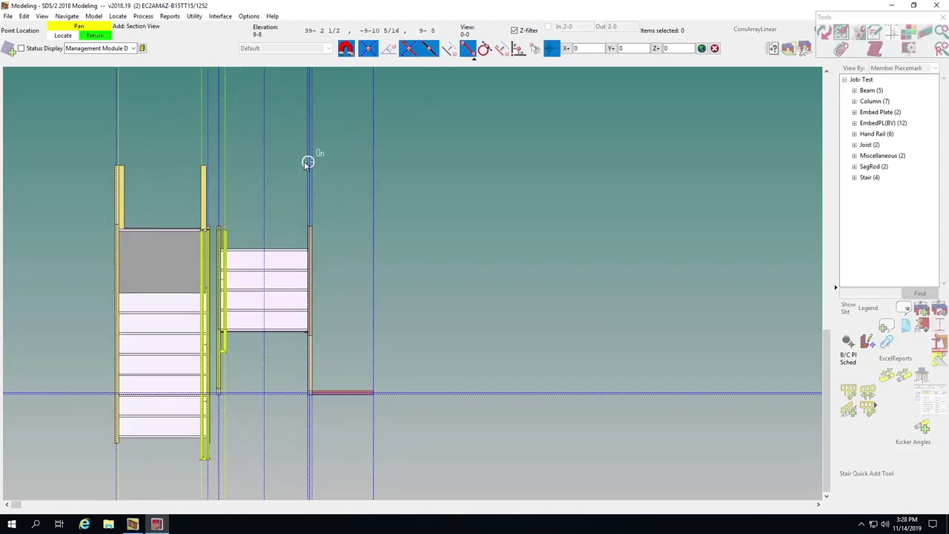
scroll(308, 164, "up", 3)
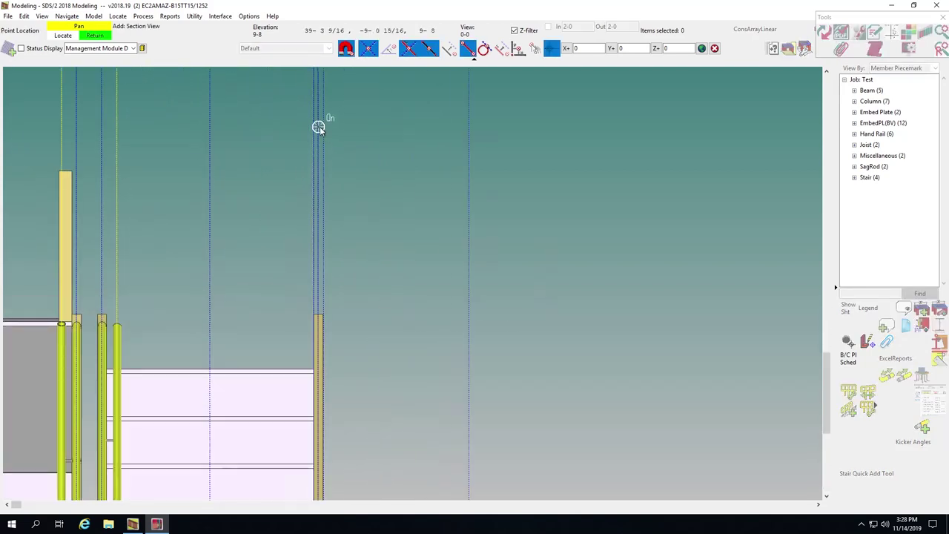
left_click(320, 126)
scroll(319, 126, "down", 3)
scroll(312, 282, "up", 3)
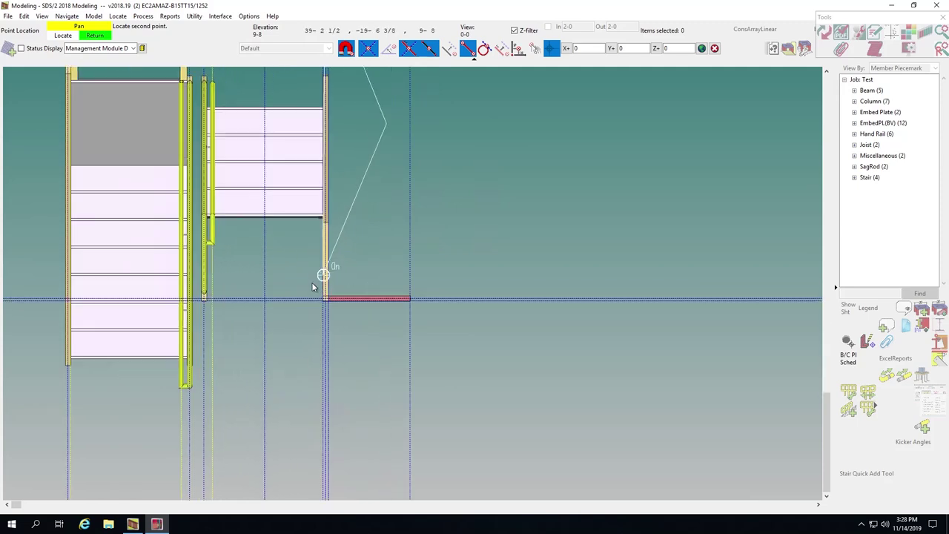
scroll(312, 282, "up", 2)
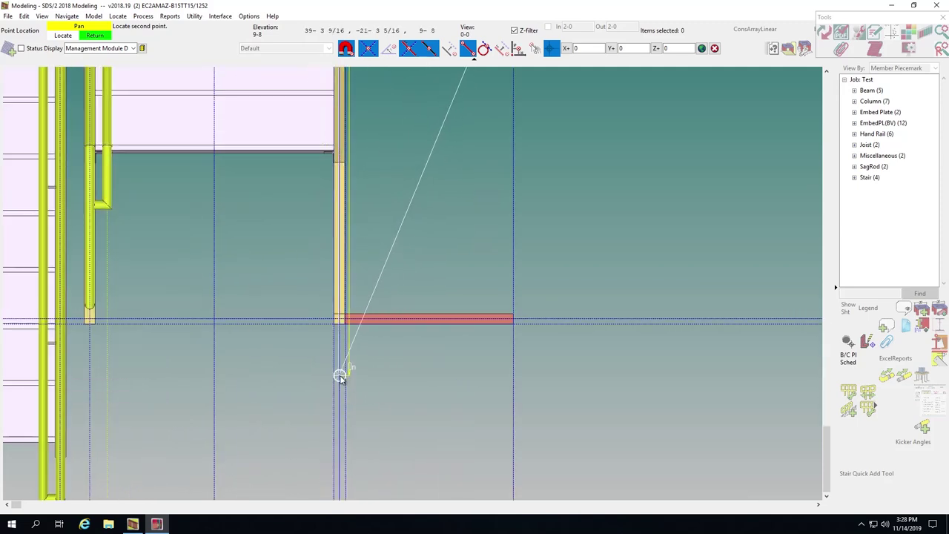
left_click(339, 376)
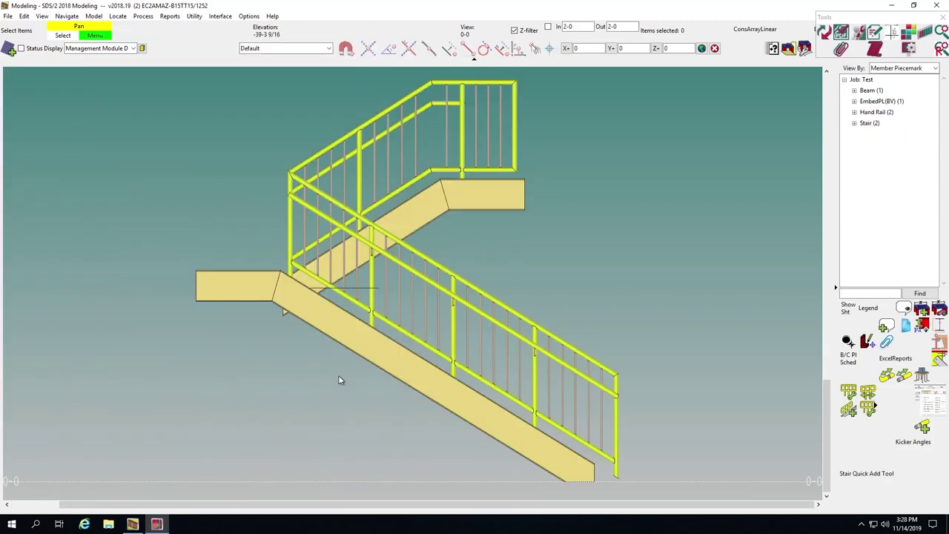
scroll(339, 376, "down", 2)
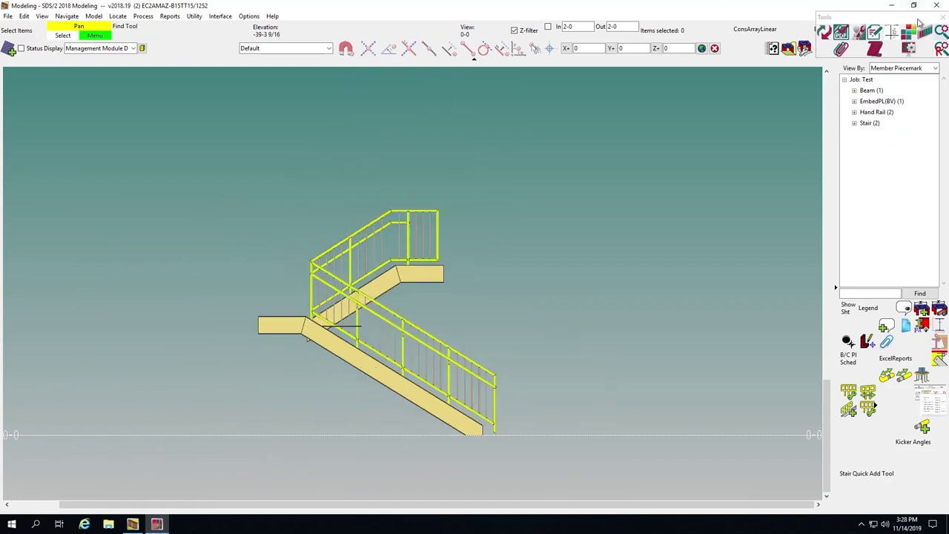
Step: Limit the section view's depth to 1-0 in and 1-0 out to isolate the outer stringer and treads
left_click(582, 29)
type("1")
key("Tab")
type("1")
key("Return")
scroll(468, 195, "up", 2)
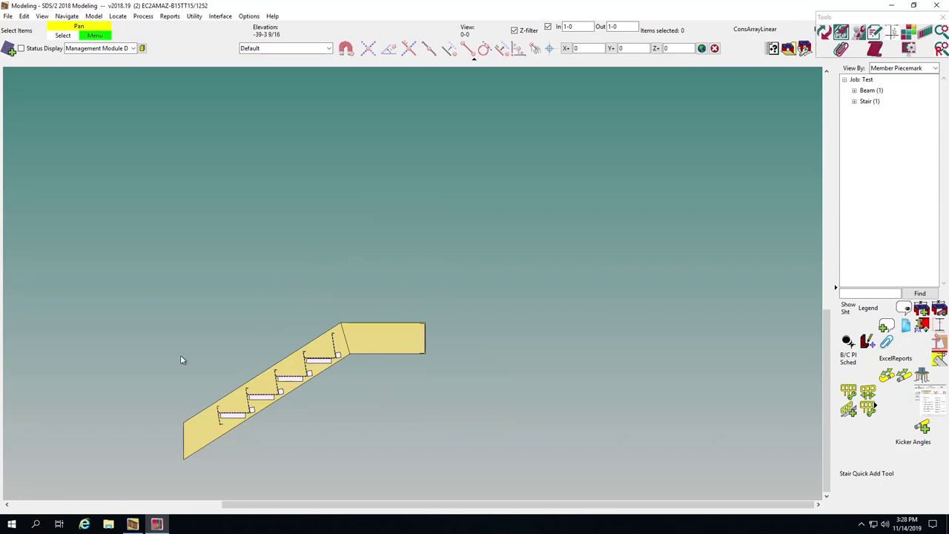
Step: Add a construction line along the upper flight's sloped member line with a dimension of 0
key("c")
key("p")
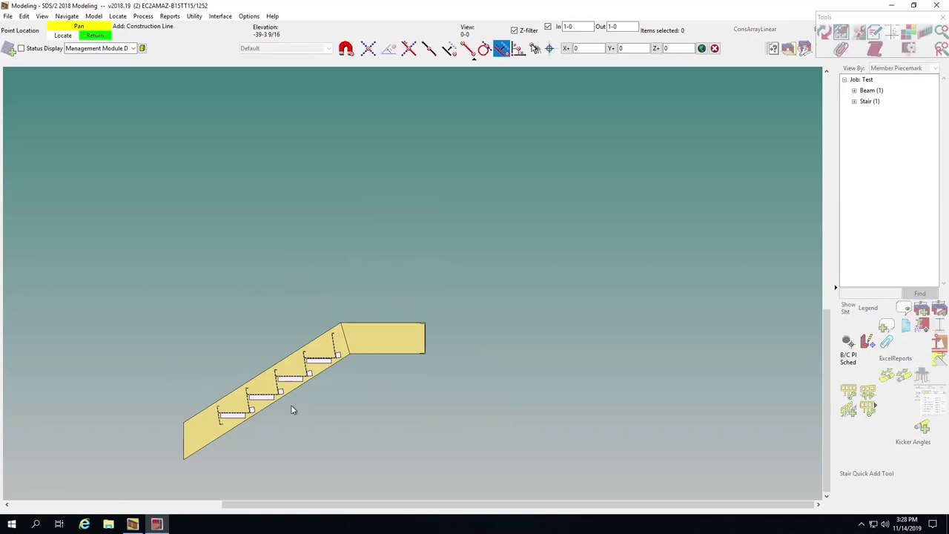
left_click(268, 385)
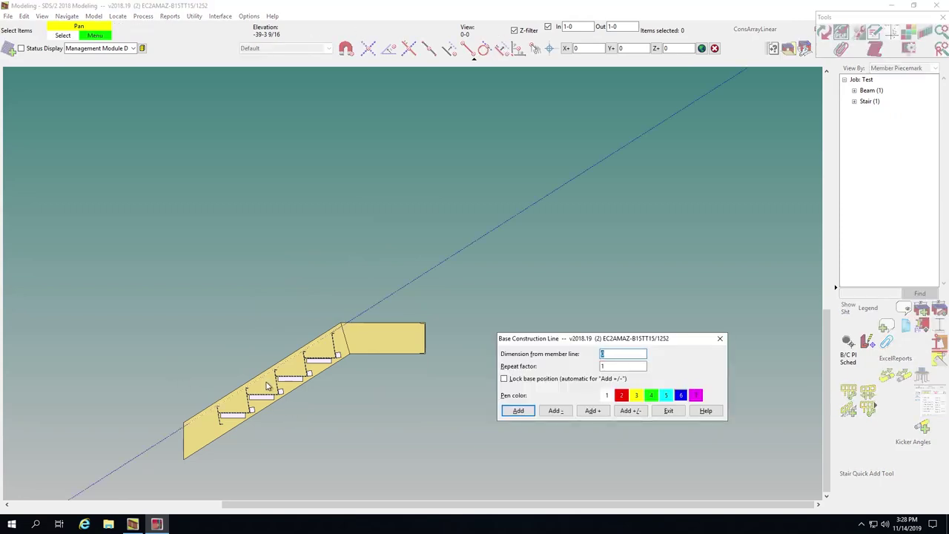
key("Return")
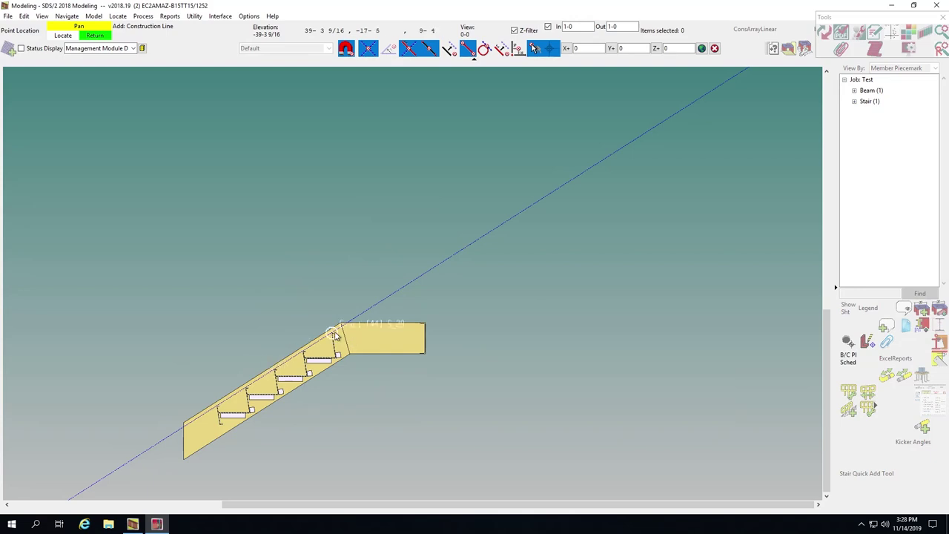
Step: Add a horizontal construction line through the top tread nosing and erase the stray skewed construction line
left_click(425, 322)
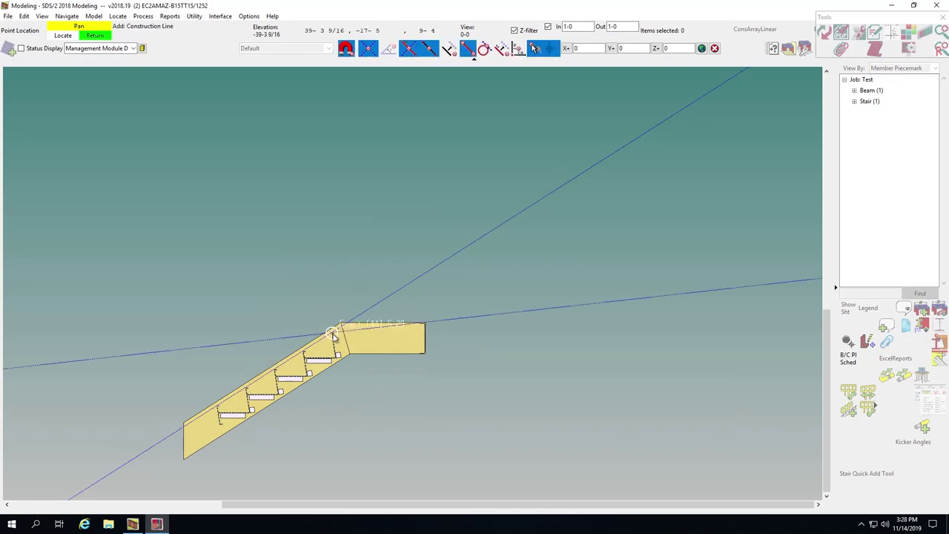
left_click(503, 338)
right_click(503, 338)
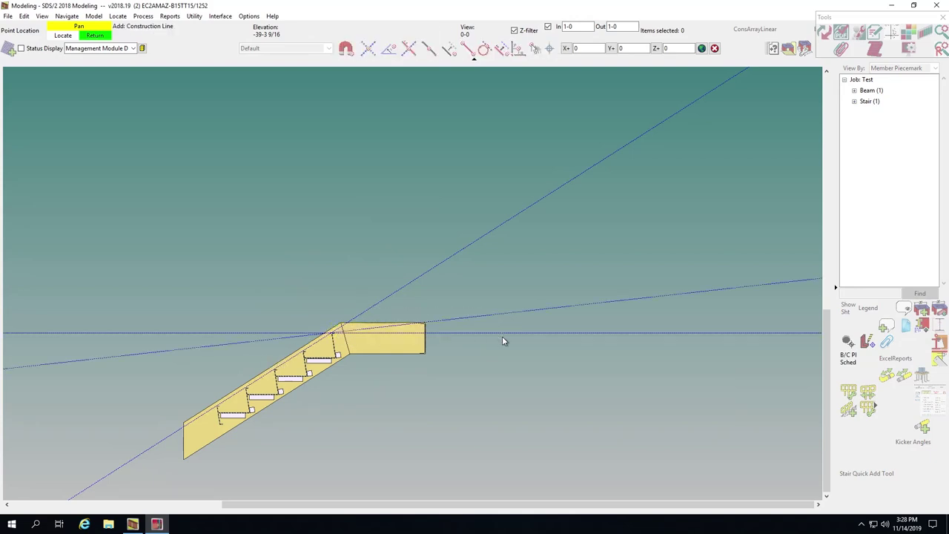
key("e")
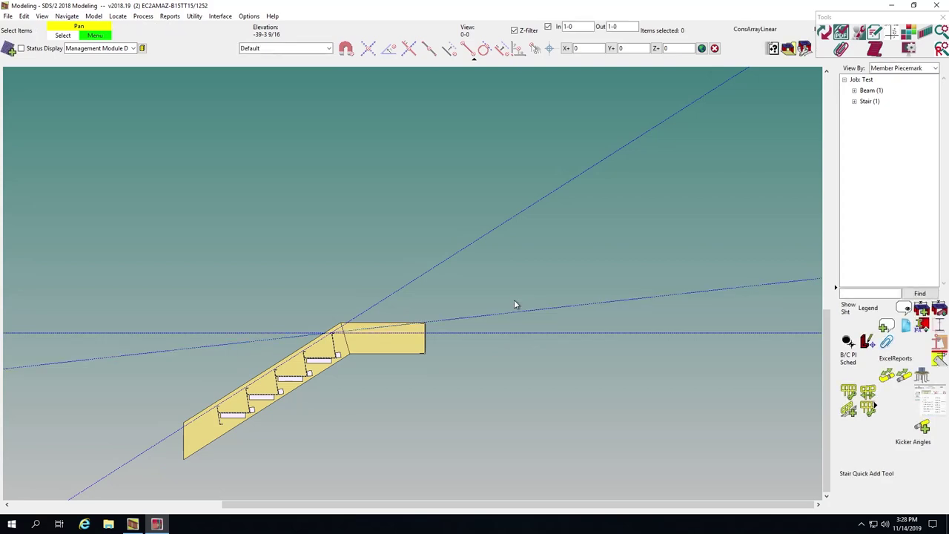
left_click(553, 308)
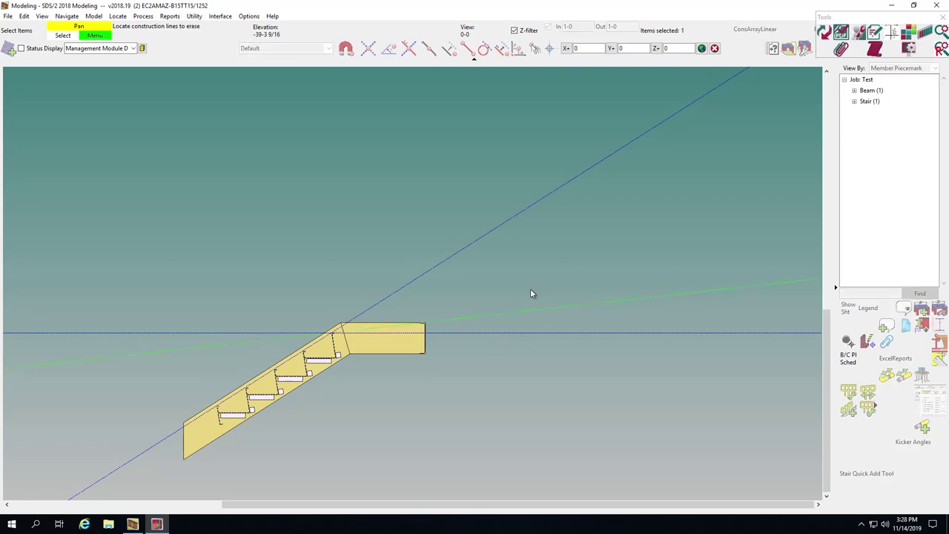
Step: Add a vertical construction line at the landing end of the stringer and another offset -1 1/16 from it
left_click(438, 325)
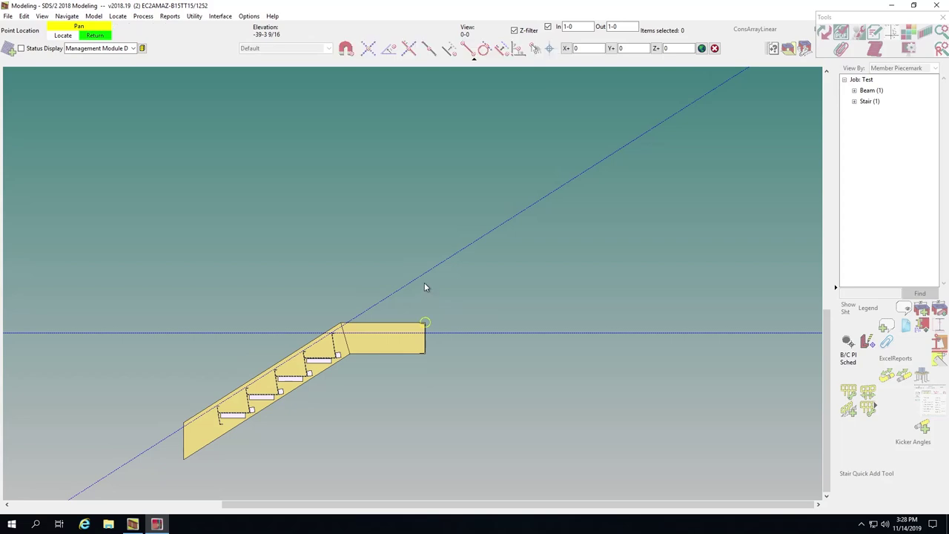
left_click(425, 233)
type("-1 1/16")
key("Return")
key("Escape")
key("Escape")
scroll(438, 328, "up", 4)
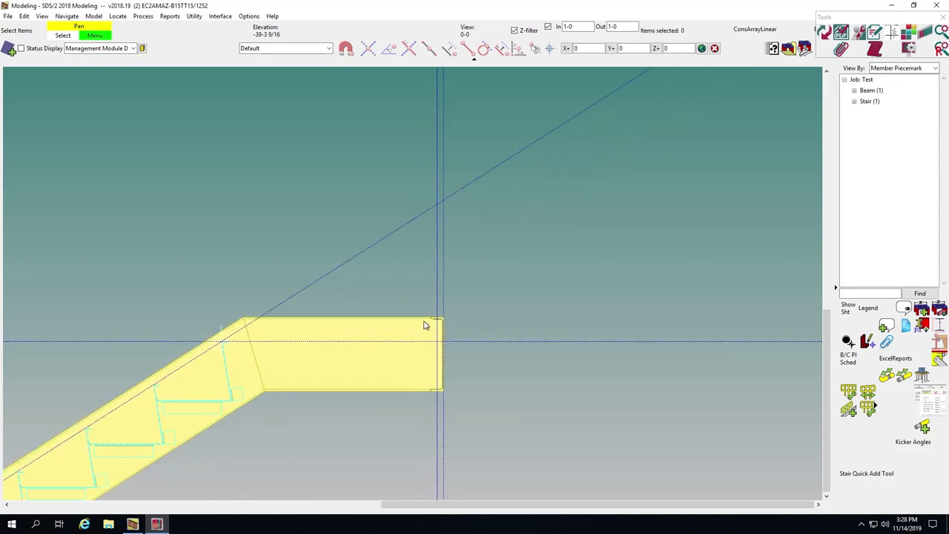
scroll(469, 318, "down", 2)
scroll(461, 313, "down", 3)
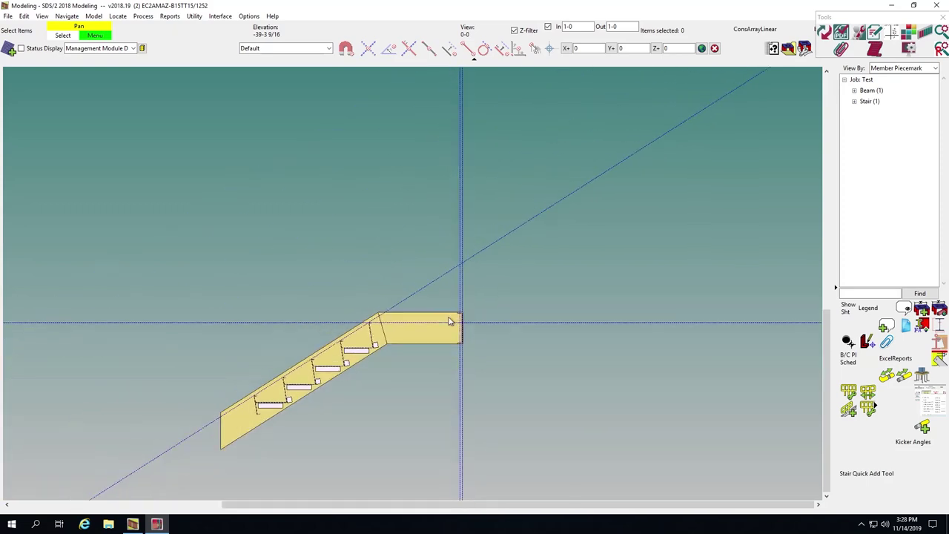
Step: Add a horizontal construction line at the stringer's lower end and a vertical one through its intersection with the sloped line
key("c")
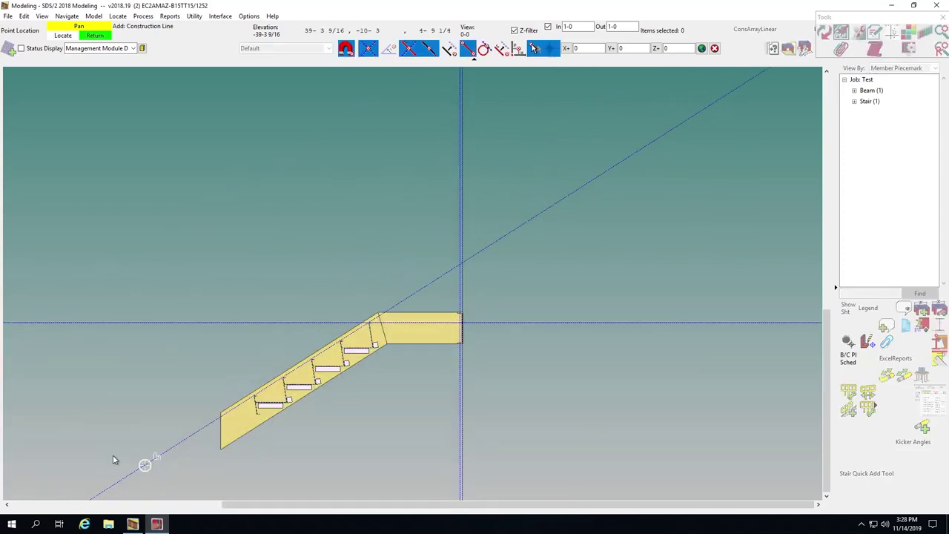
left_click(157, 413)
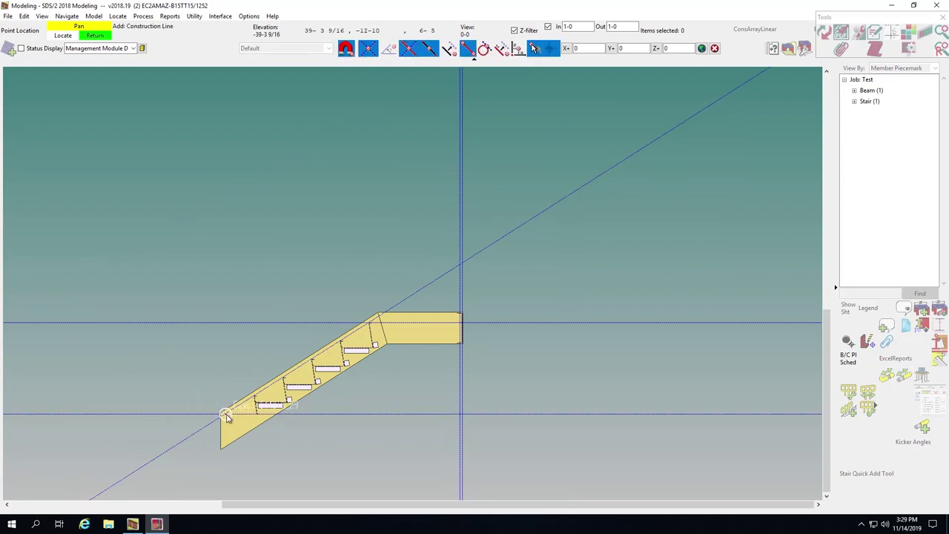
left_click(228, 340)
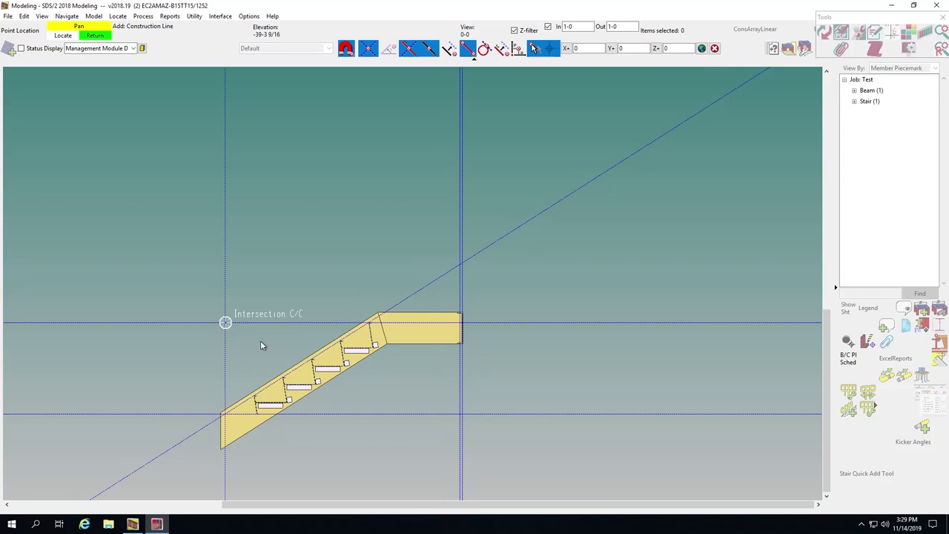
right_click(298, 327)
scroll(349, 336, "up", 1)
middle_click_drag(379, 338, 314, 322)
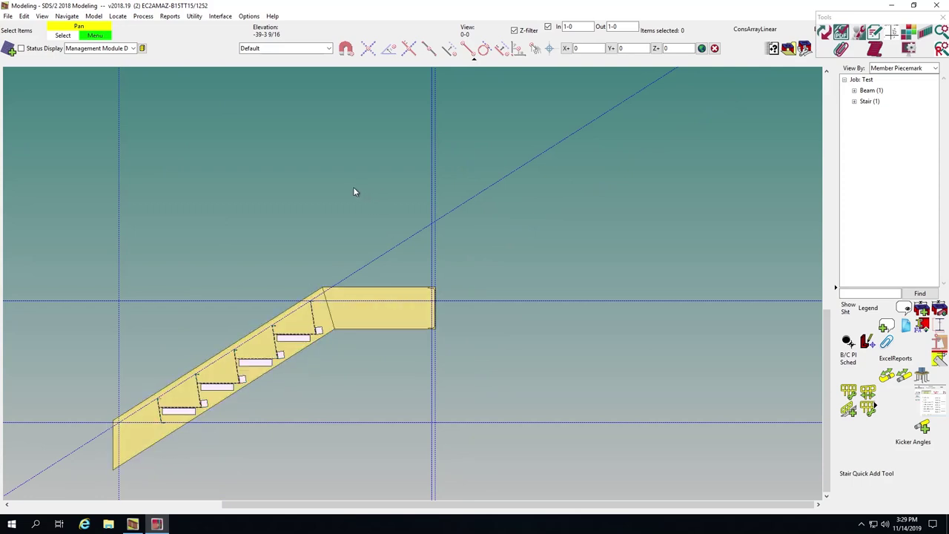
Step: Add a Hand Rail member above the outer stringer, located at the construction line intersections from the lower end to the landing end
key("a")
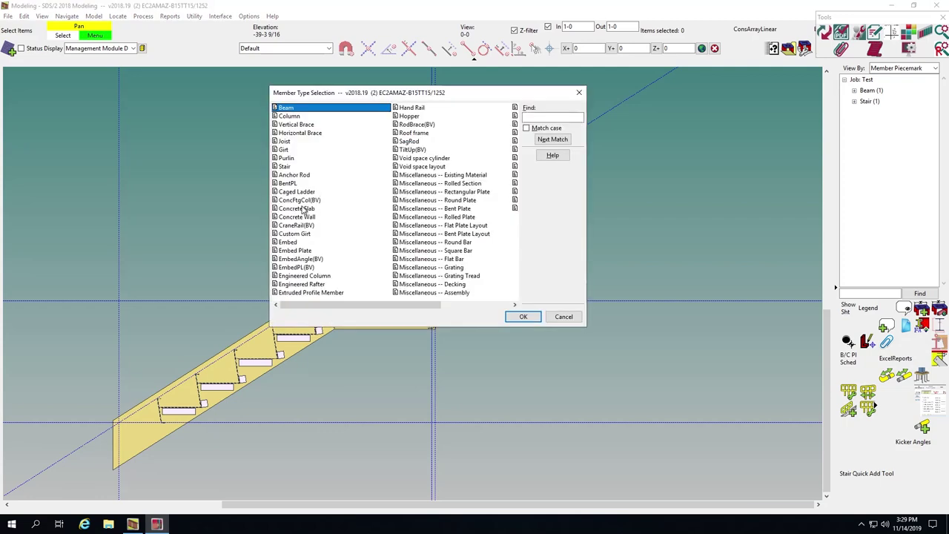
double_click(416, 113)
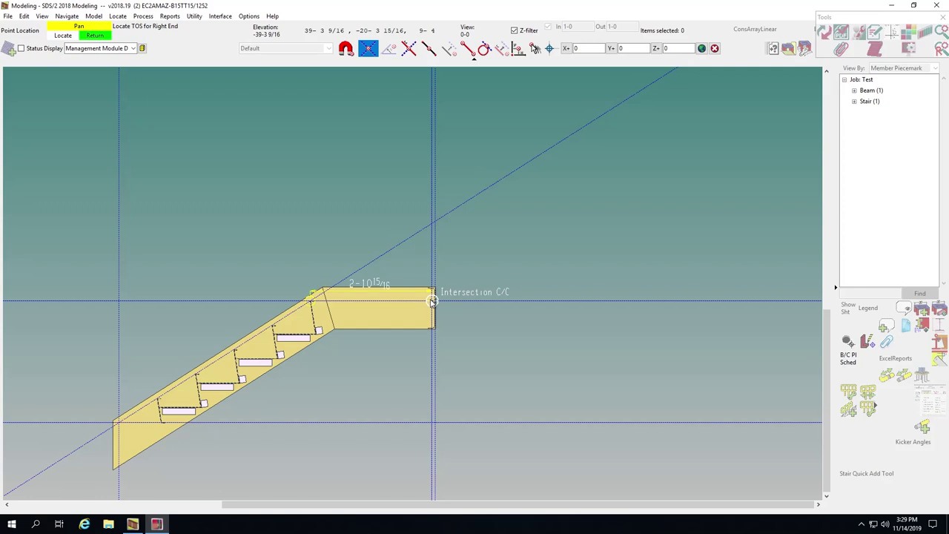
left_click(434, 301)
left_click(117, 426)
left_click(369, 204)
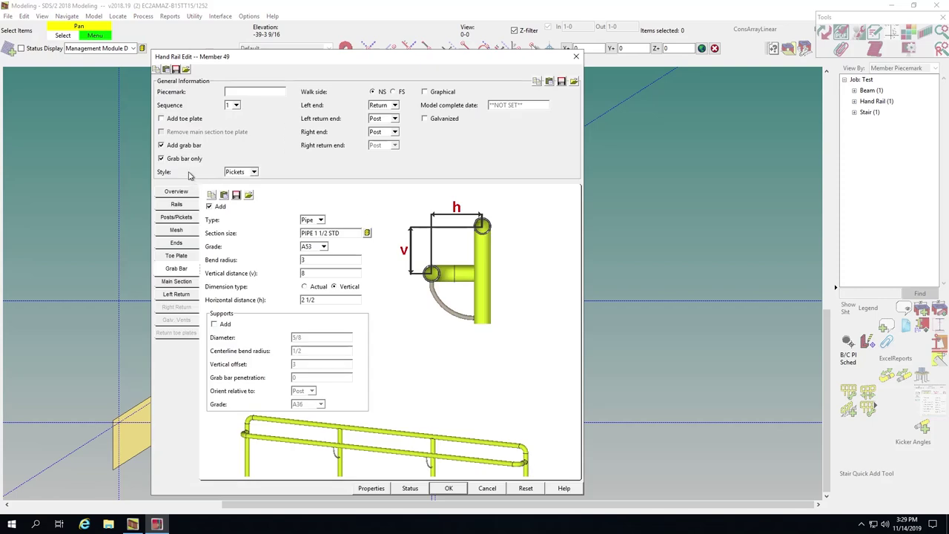
Step: Turn off the grab bar for the new hand rail and create it with the remaining overview settings
left_click(161, 145)
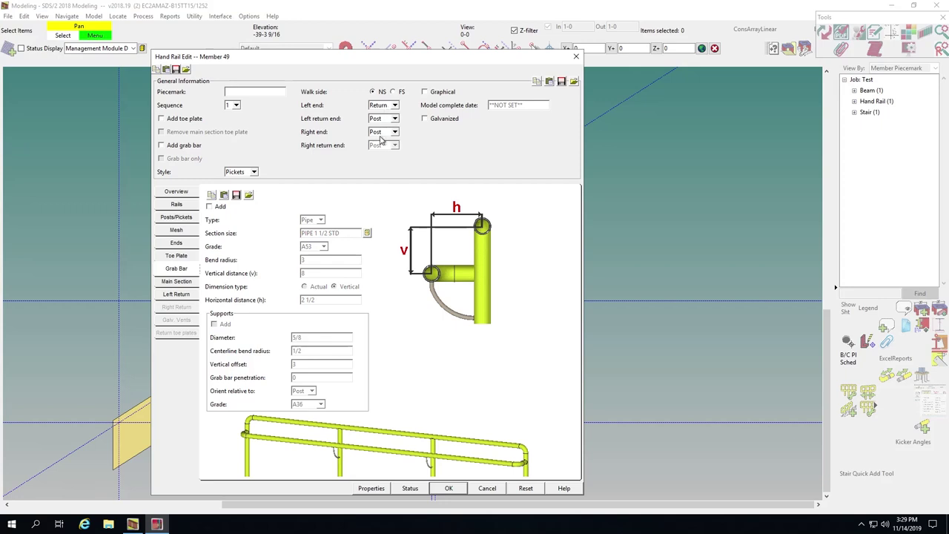
left_click(176, 192)
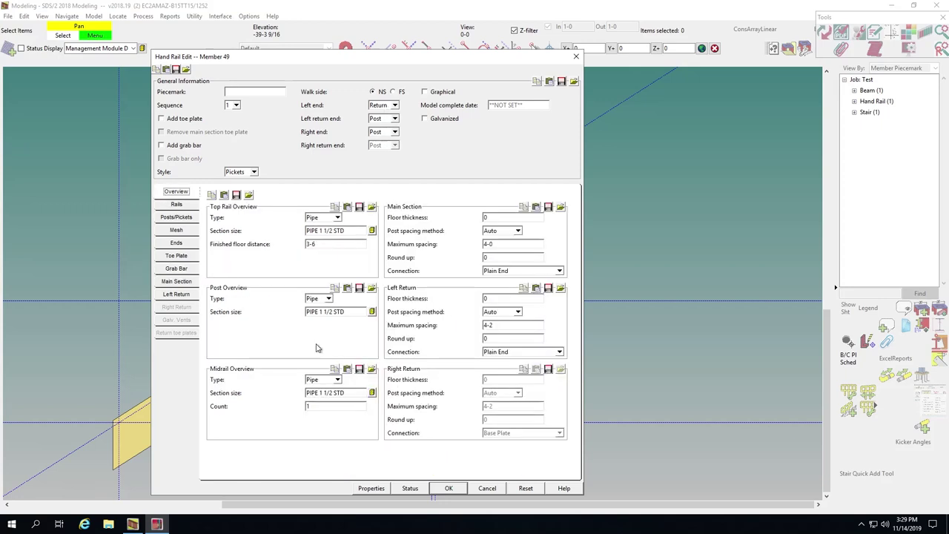
left_click(448, 489)
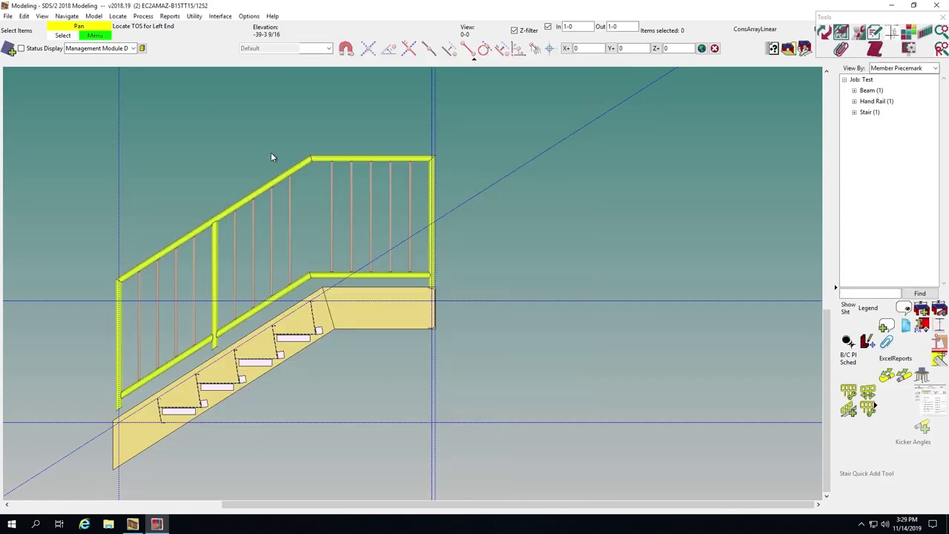
Step: Reopen the new hand rail's settings and set its style to Empty
double_click(282, 176)
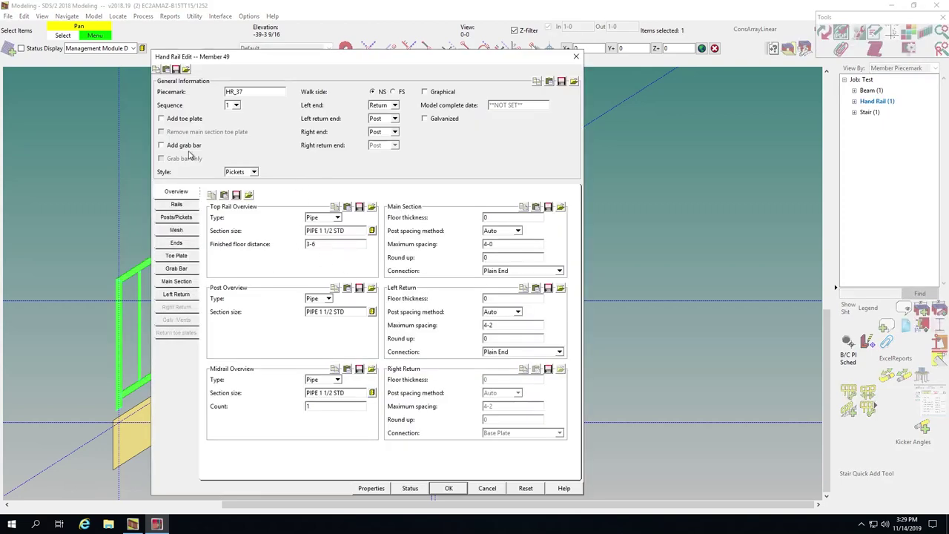
left_click(256, 172)
left_click(236, 183)
Step: Change the top of support distance for the hand rail's main section and left return so the posts reach the stringer
left_click(176, 281)
left_click(333, 262)
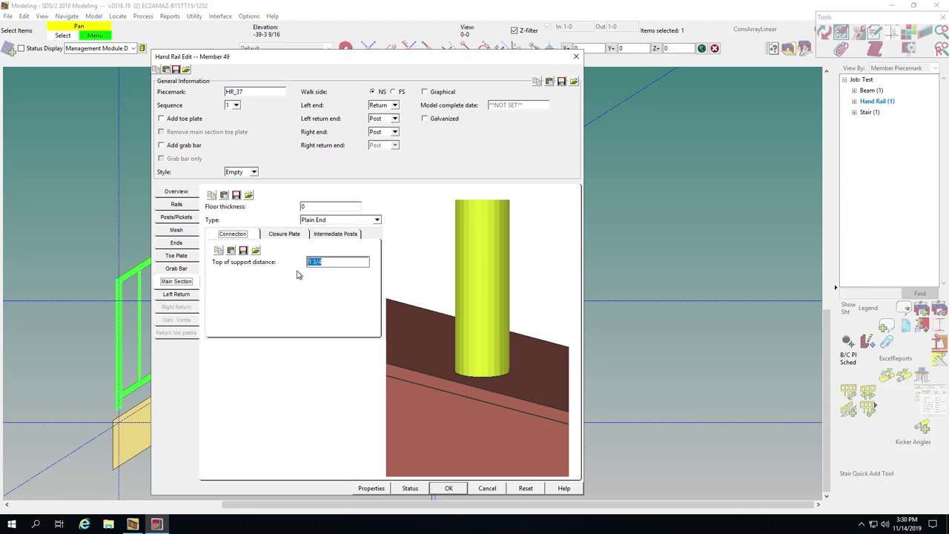
left_click(176, 294)
left_click(316, 262)
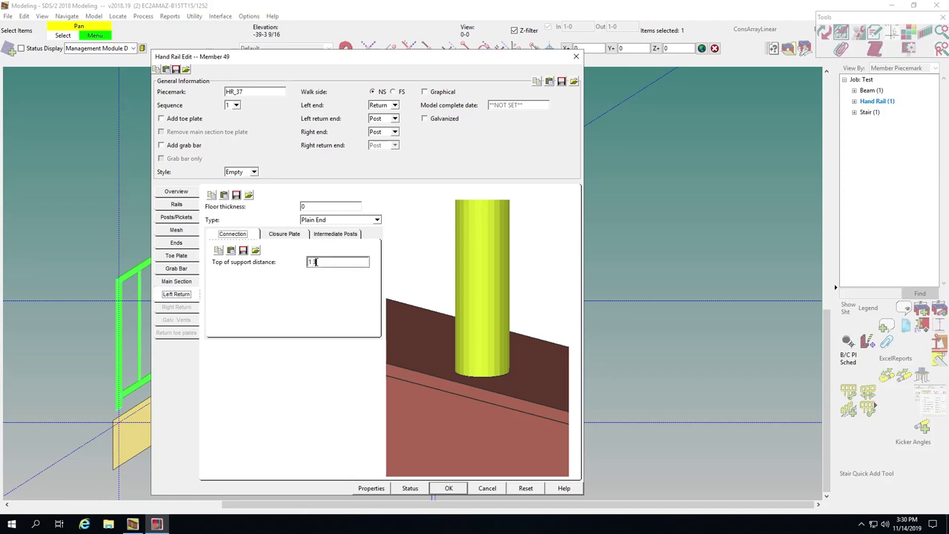
left_click(452, 489)
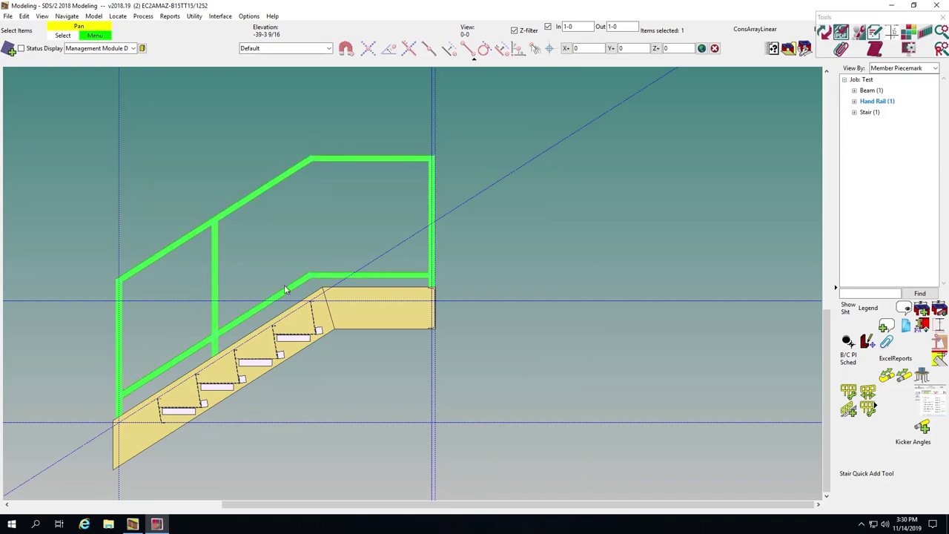
left_click(375, 232)
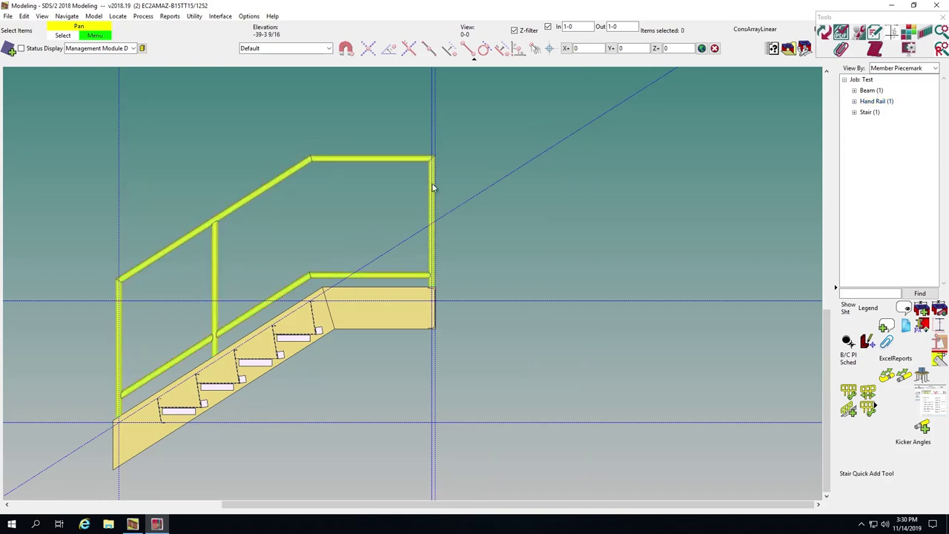
scroll(436, 167, "up", 3)
scroll(424, 141, "down", 2)
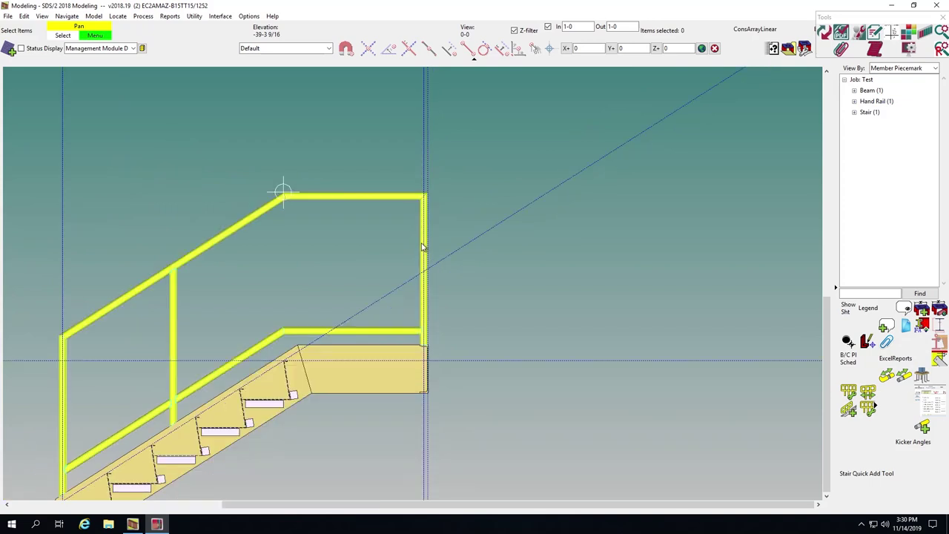
Step: Cut a vertical section view through the landing end of the hand rail, from below the stringer to above the top rail
scroll(424, 246, "down", 2)
key("shift+s")
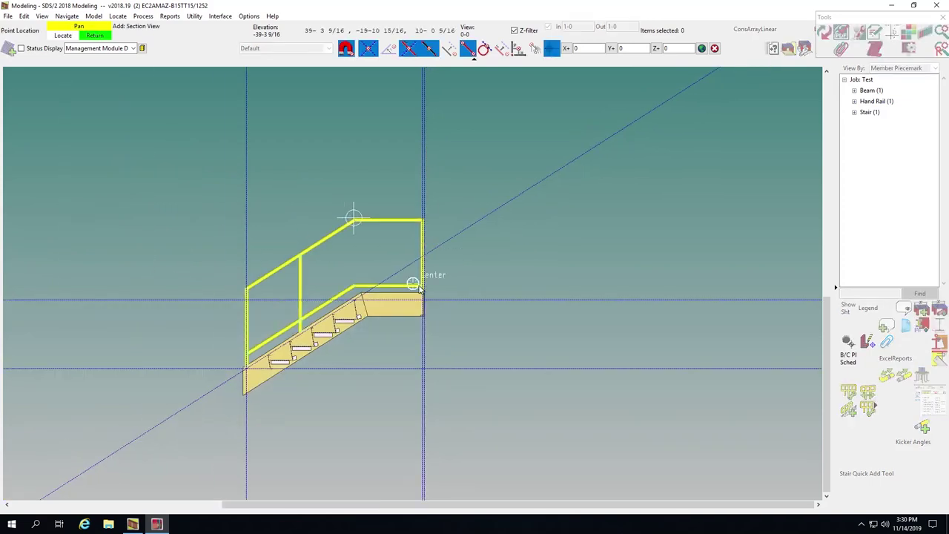
scroll(424, 289, "up", 3)
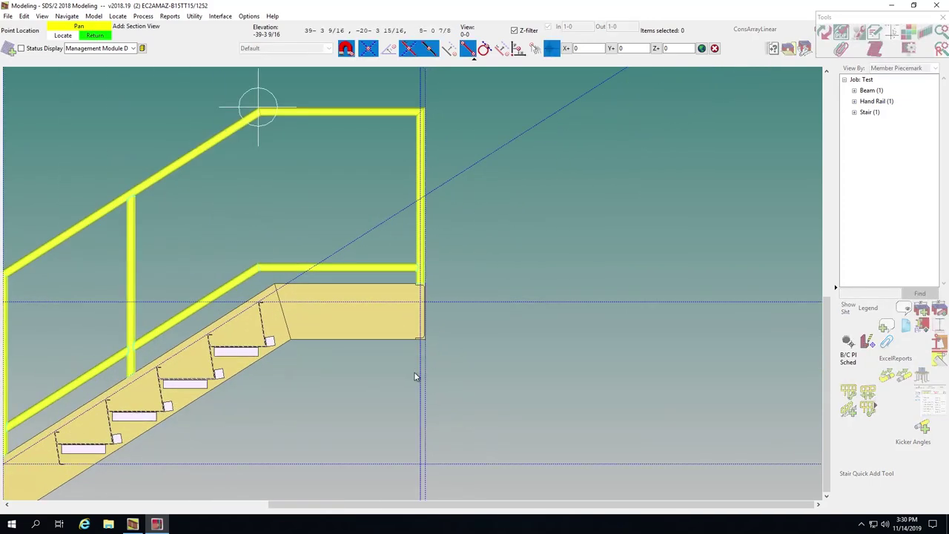
scroll(414, 376, "down", 3)
left_click(416, 370)
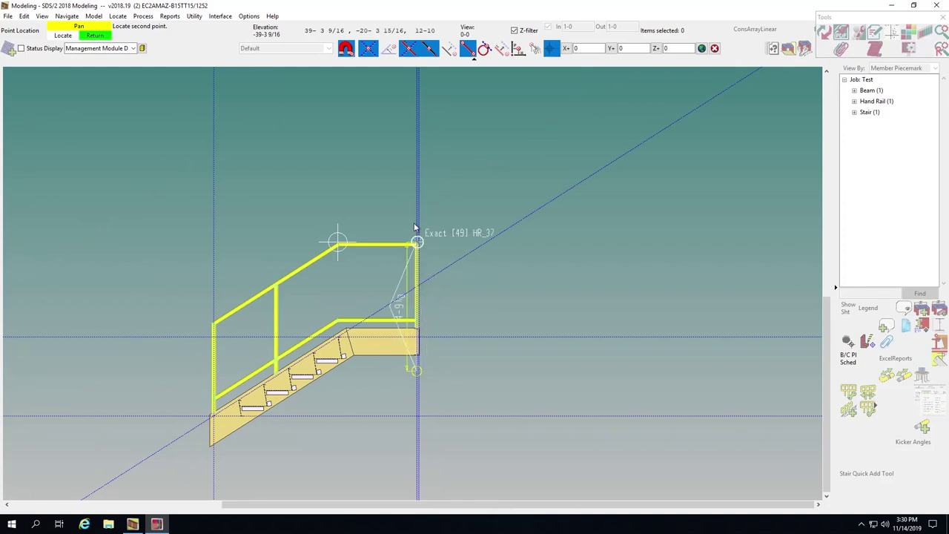
scroll(416, 208, "up", 4)
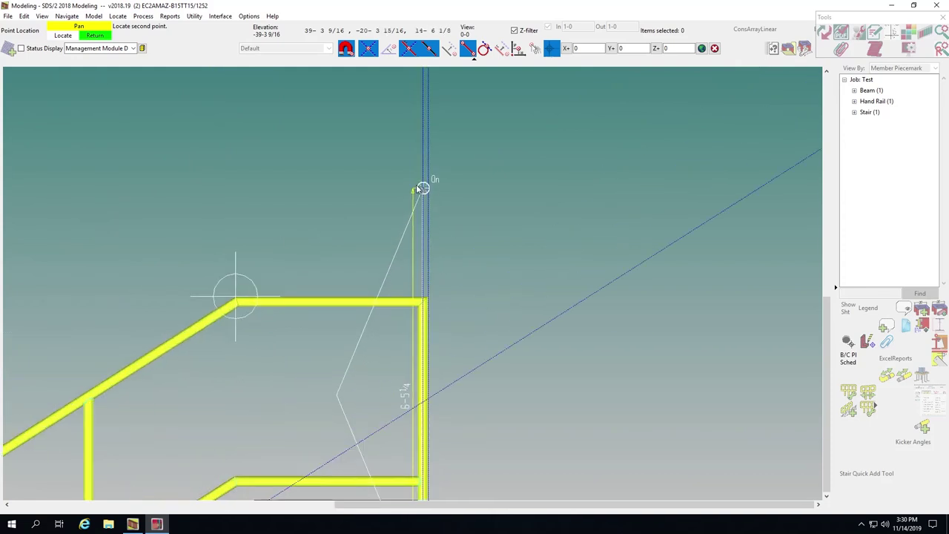
left_click(422, 164)
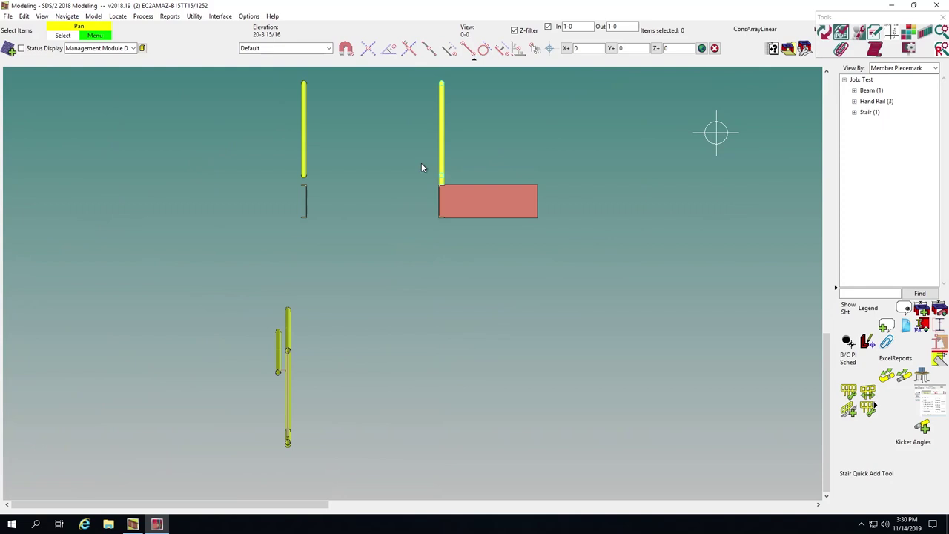
Step: Add a horizontal construction line through the rail's end reference point and a vertical one through the rail's centre
scroll(400, 267, "down", 3)
scroll(463, 179, "up", 4)
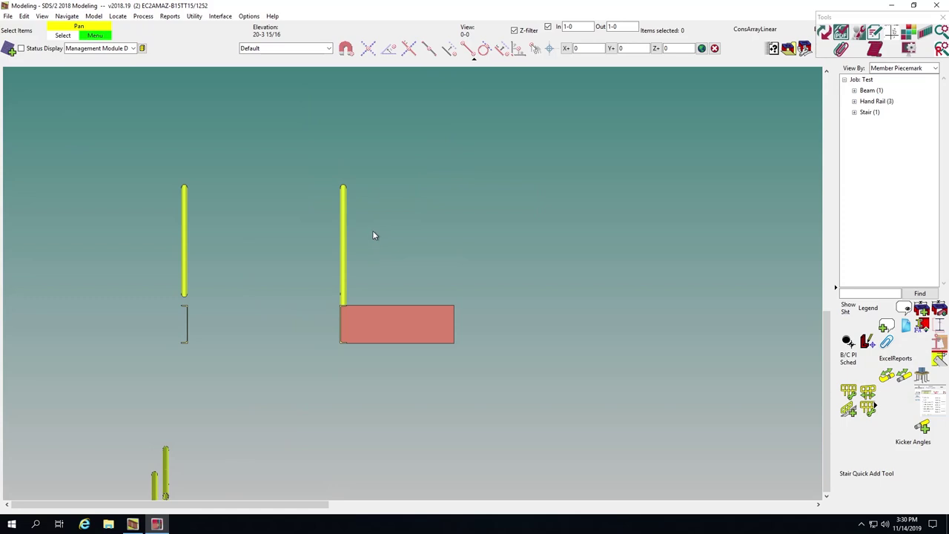
key("c")
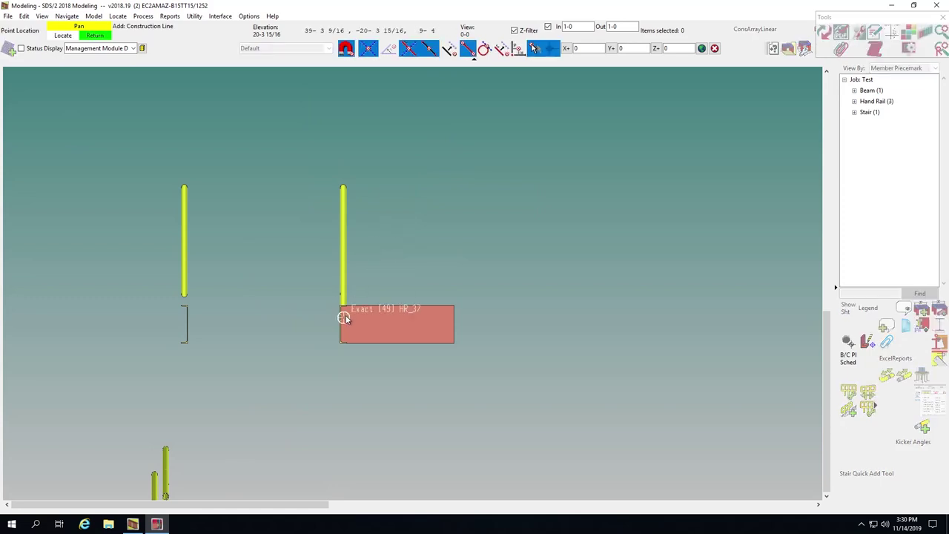
left_click(417, 316)
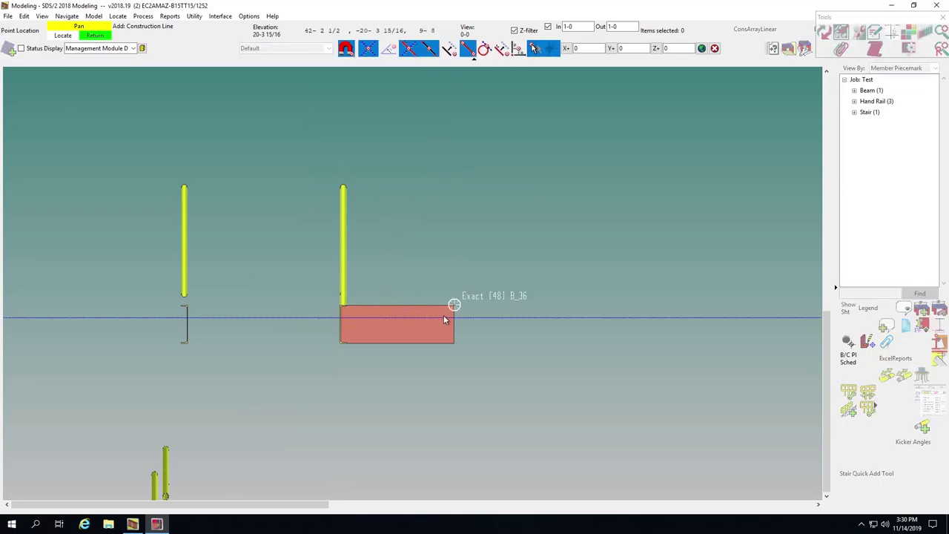
left_click(343, 183)
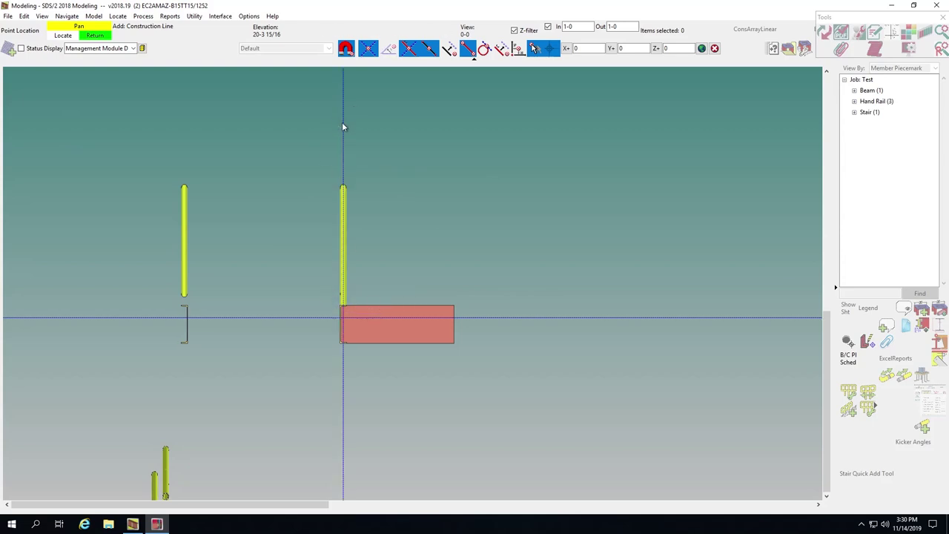
Step: Offset the rail's vertical construction line by 3-0 and add another at -6 from that, then erase the 3-0 line
left_click(341, 123)
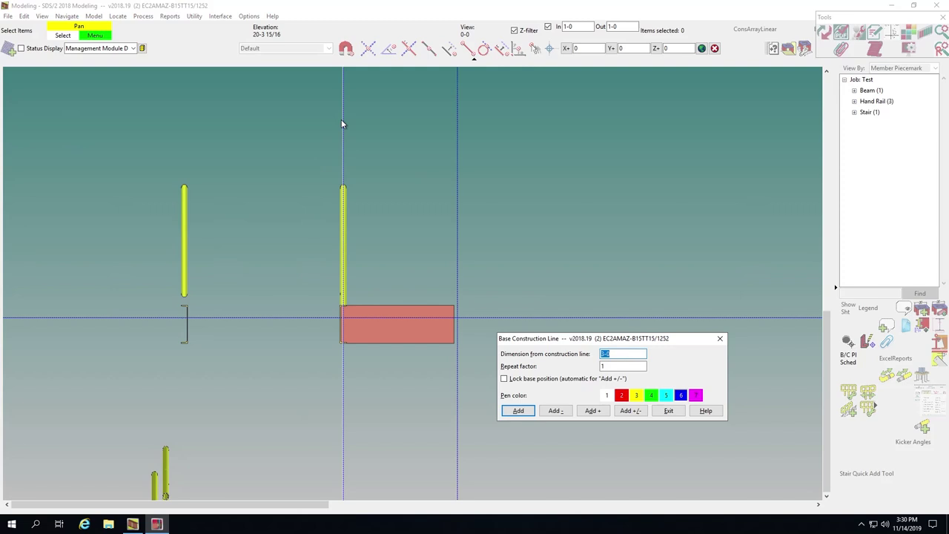
type("-6")
key("Return")
key("Escape")
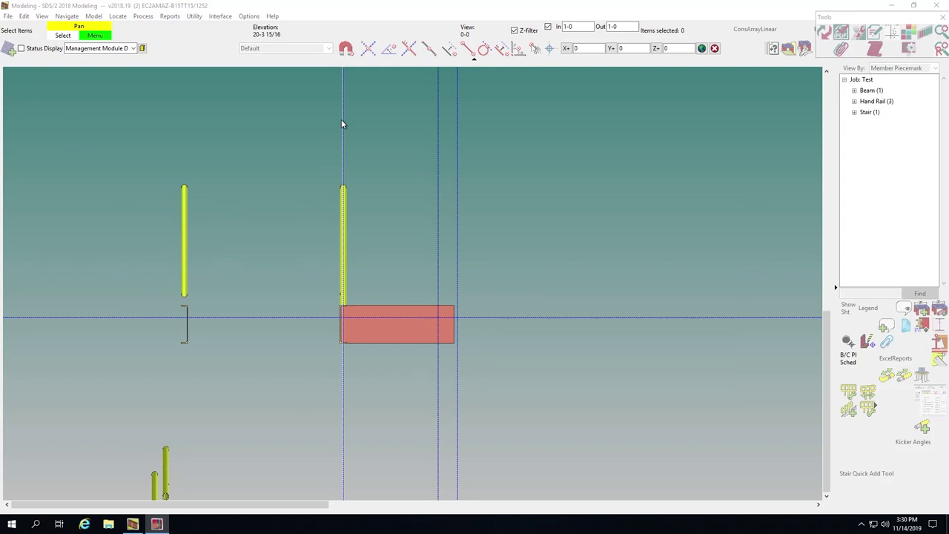
key("e")
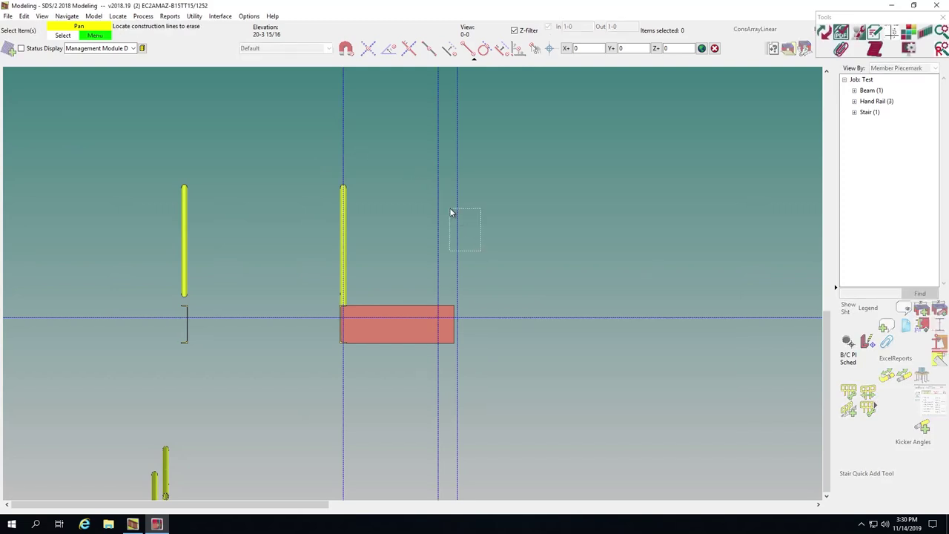
left_click(451, 213)
Step: Set the hand rail's right end to Return and locate the return end at the construction line intersection on the beam
scroll(353, 190, "up", 2)
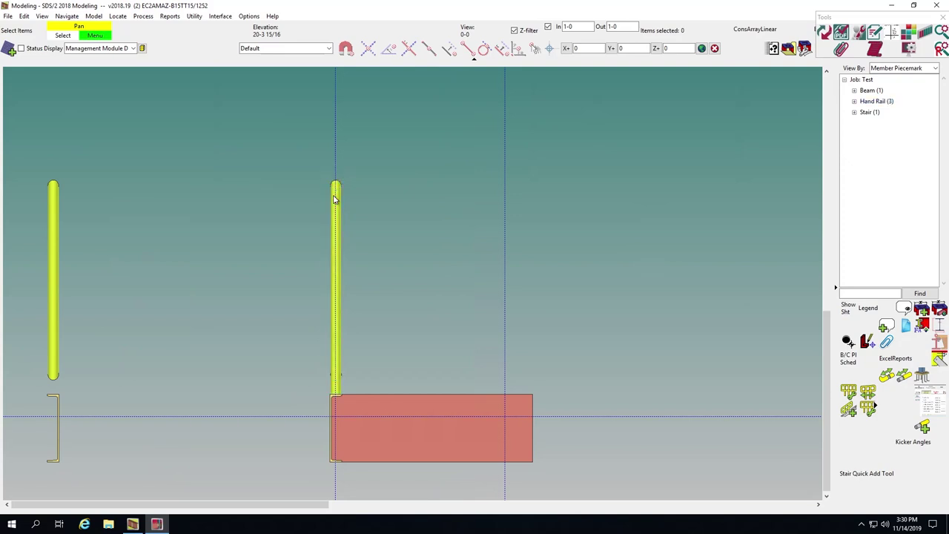
double_click(334, 199)
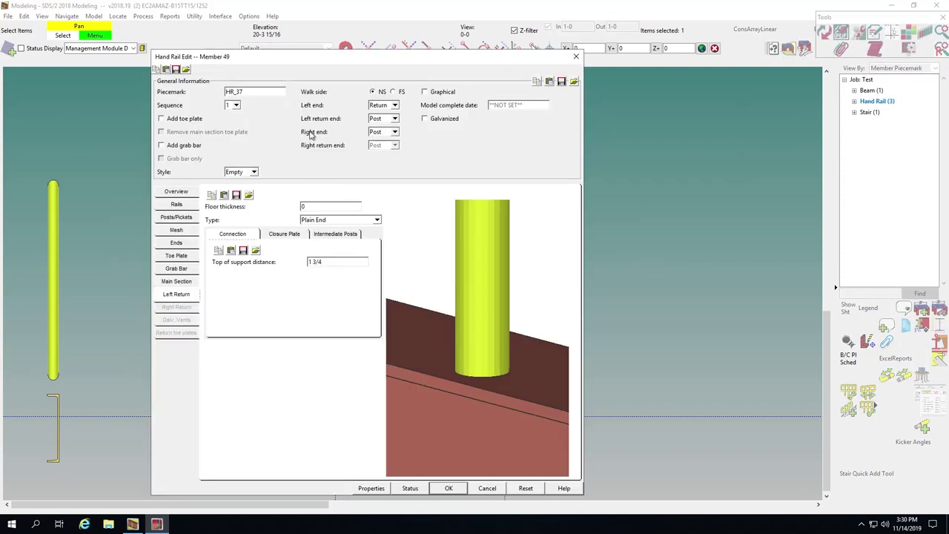
left_click(394, 133)
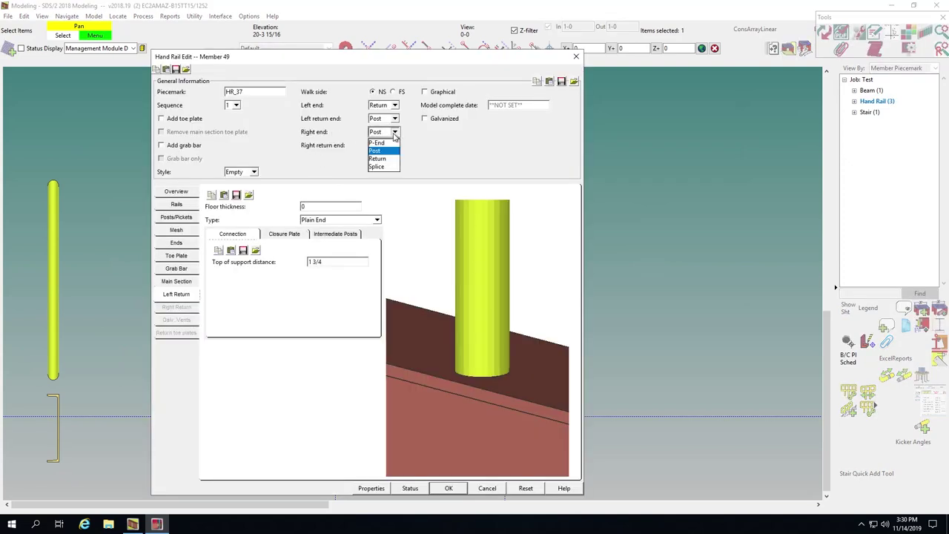
left_click(377, 160)
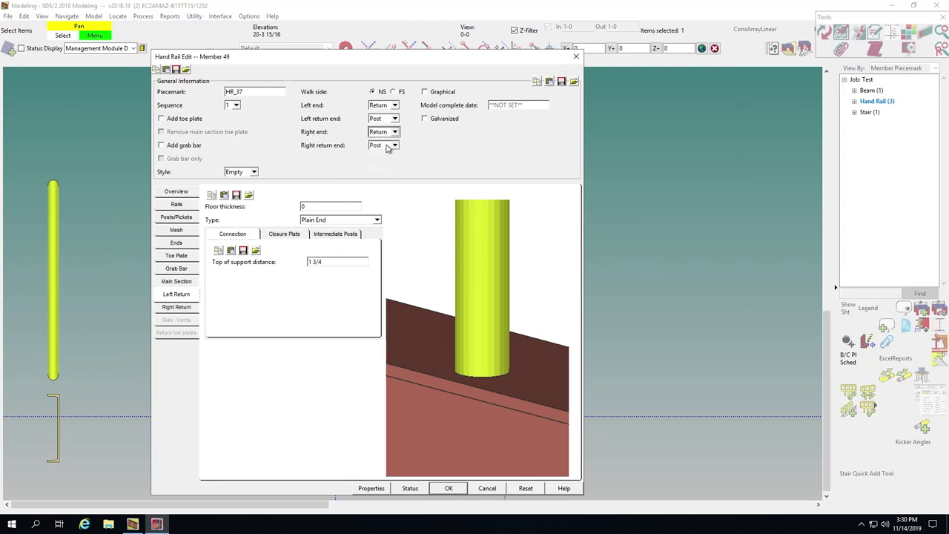
left_click(178, 243)
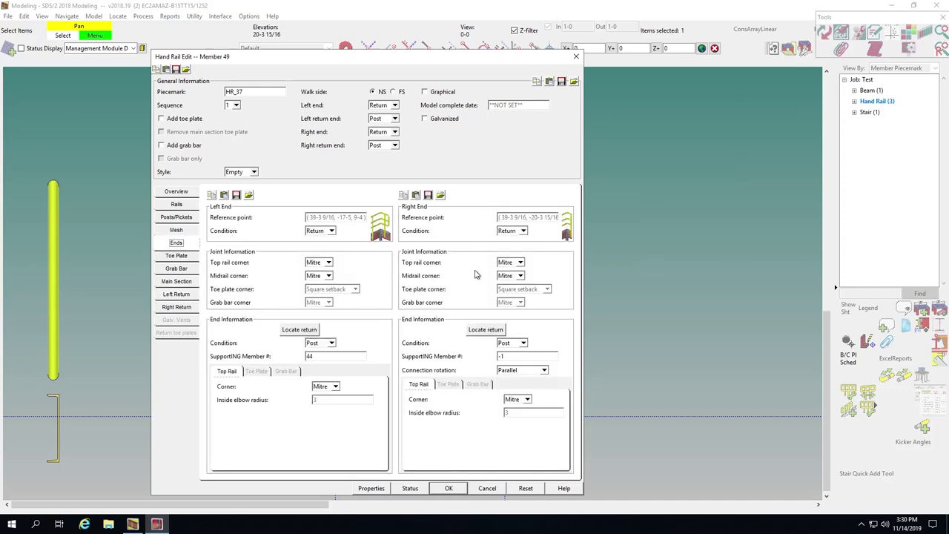
left_click(483, 330)
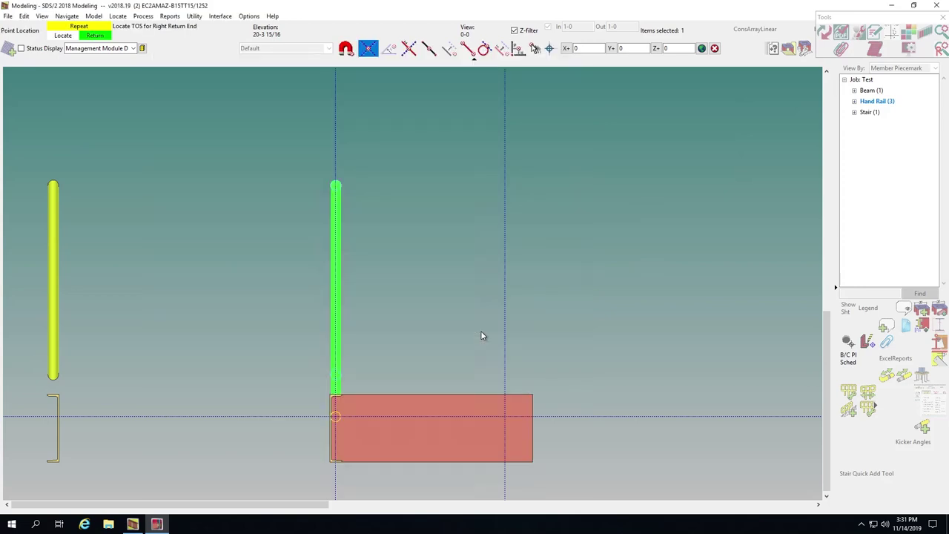
left_click(504, 417)
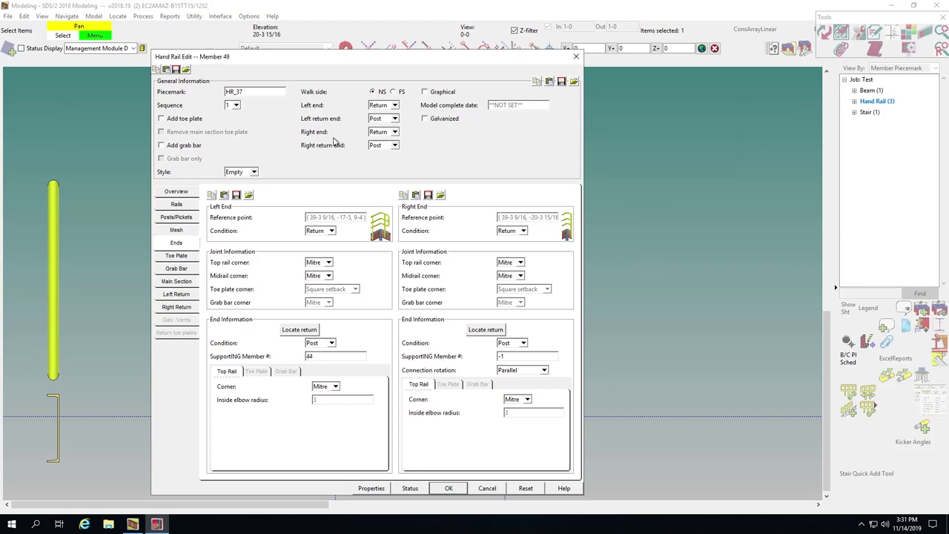
left_click(447, 488)
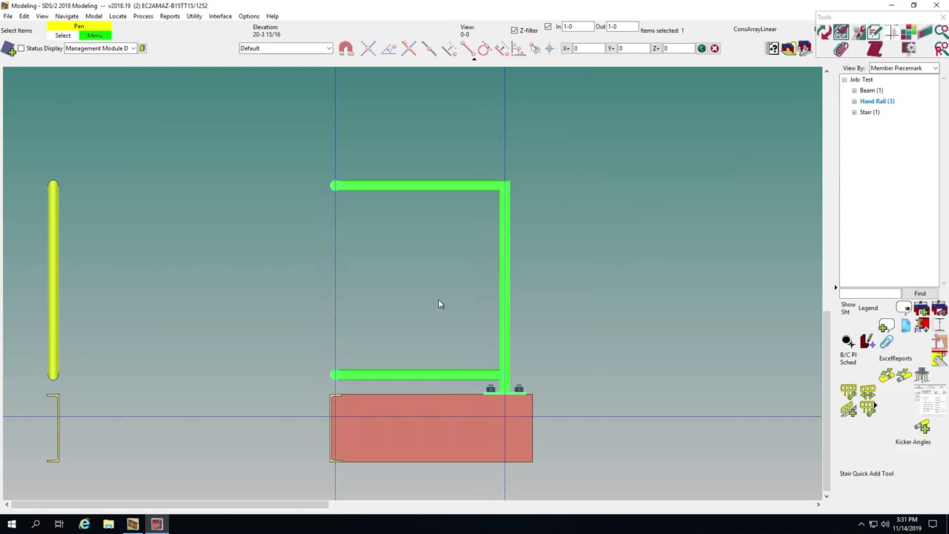
right_click(439, 299)
left_click(384, 226)
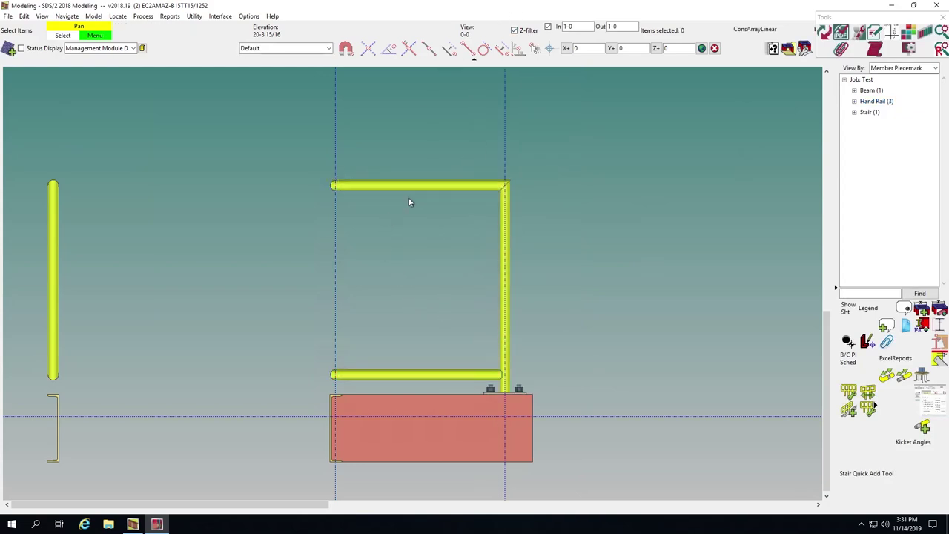
Step: Examine the hand rail's new return and its post on the beam from several angles in the full 3D model
key("Tab")
scroll(408, 201, "down", 2)
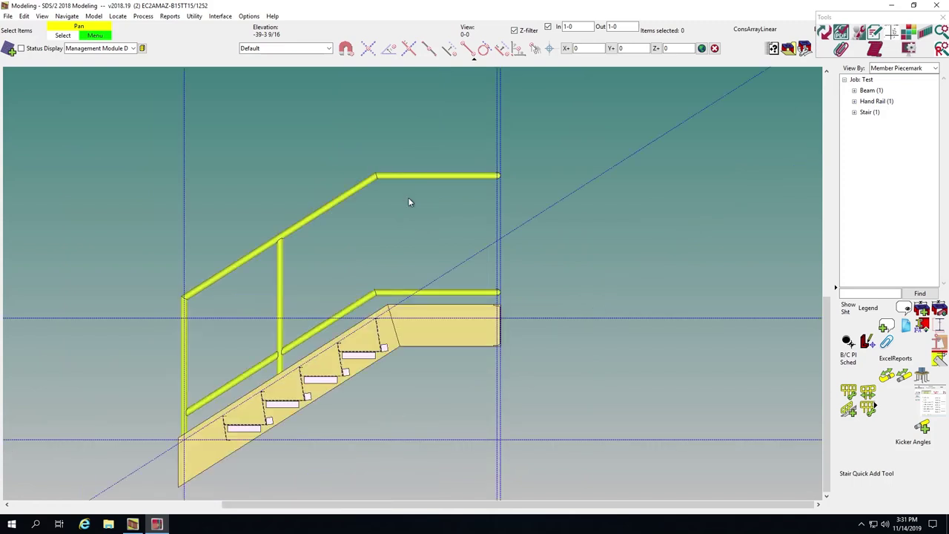
left_click_drag(400, 175, 330, 222)
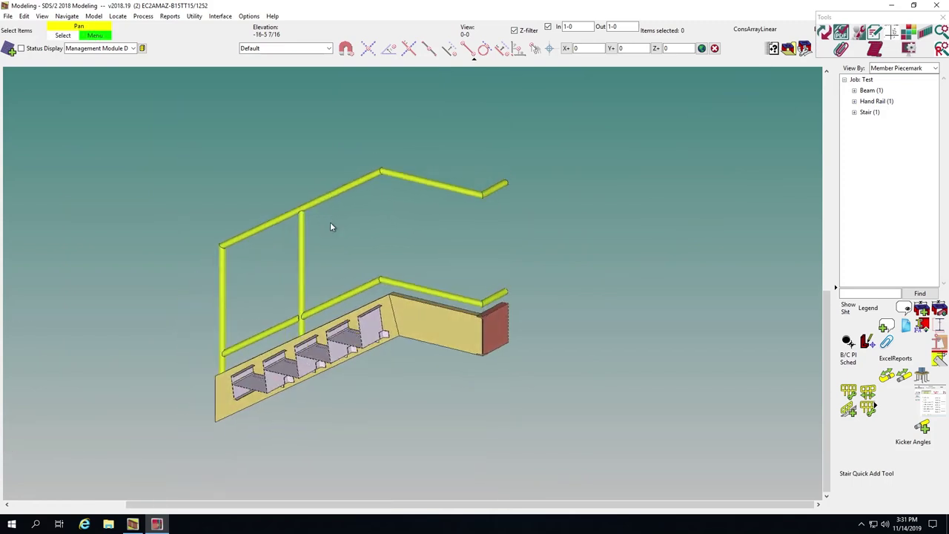
scroll(330, 221, "down", 2)
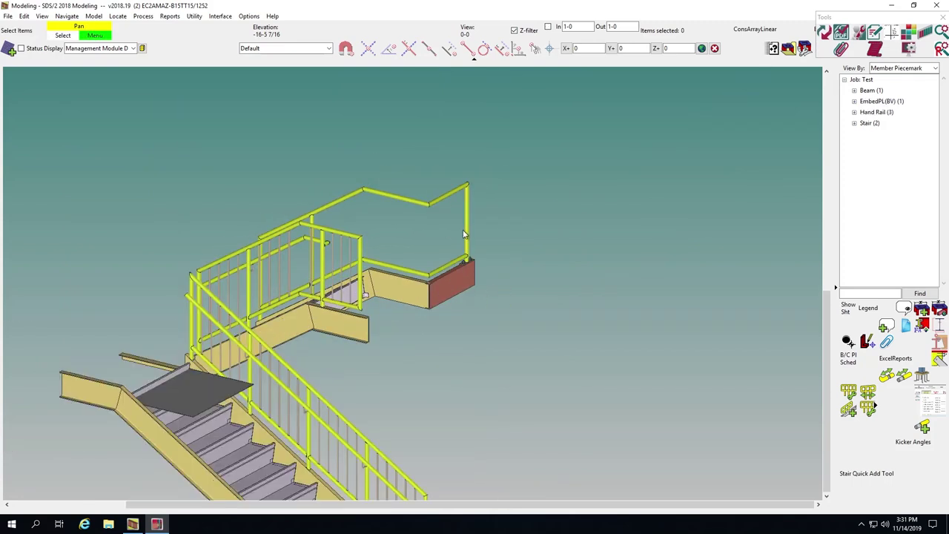
scroll(410, 205, "up", 2)
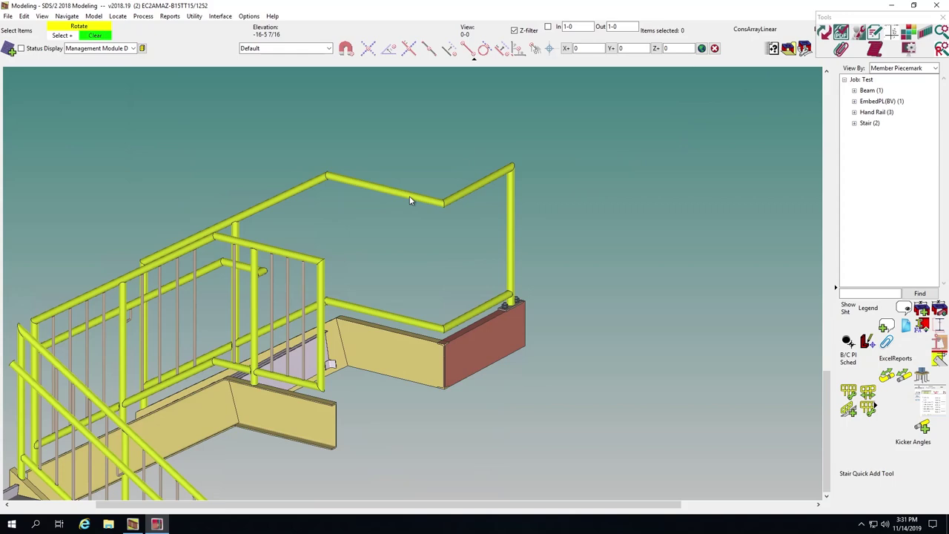
scroll(352, 212, "up", 1)
left_click_drag(351, 213, 339, 205)
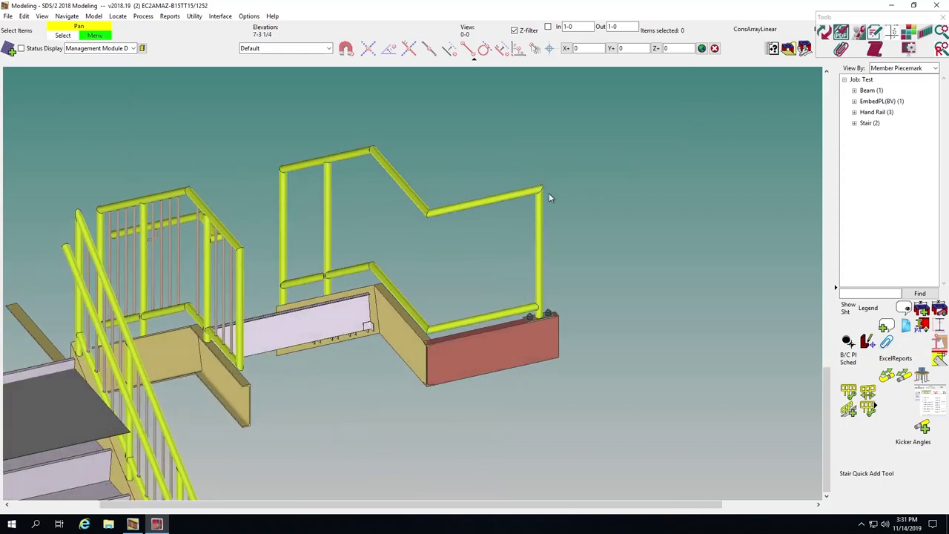
scroll(443, 245, "up", 1)
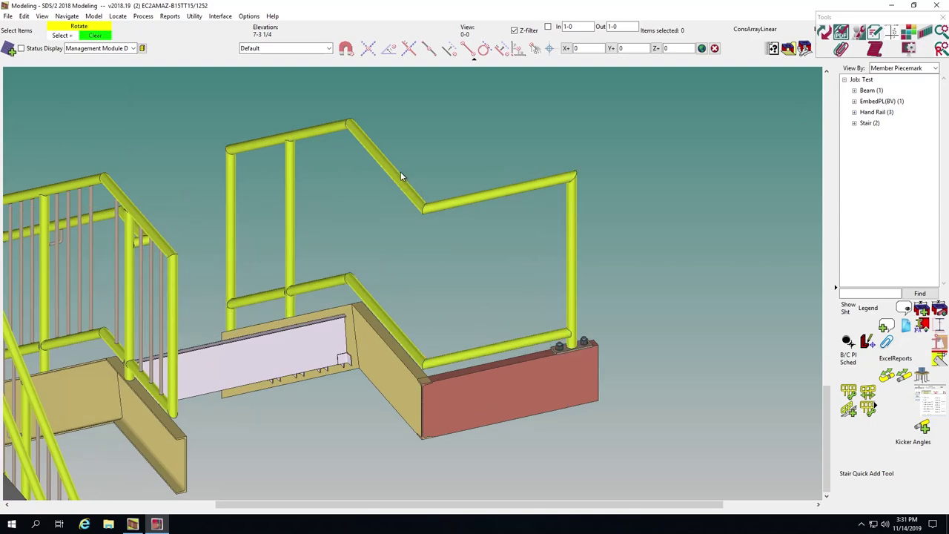
left_click_drag(398, 181, 411, 186)
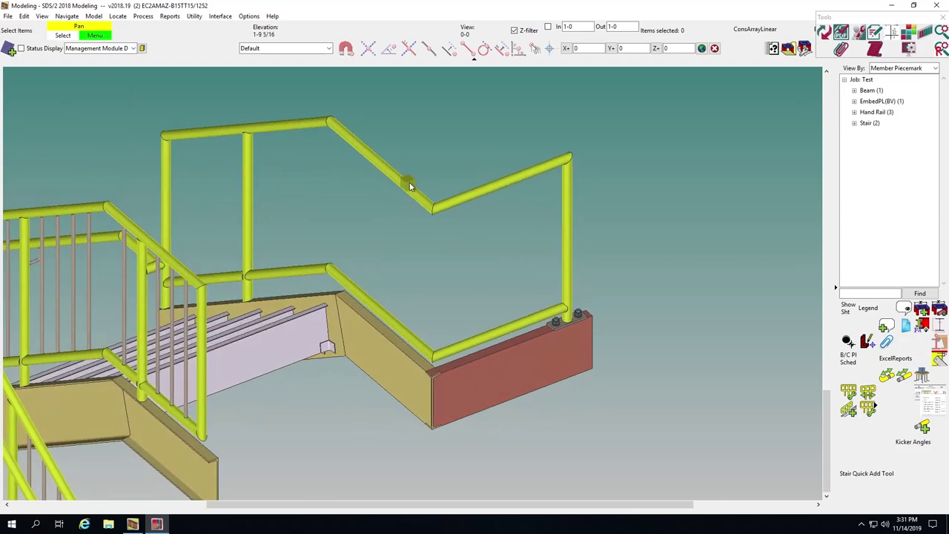
middle_click_drag(409, 184, 410, 190, "shift")
Step: In the stringer elevation, add a vertical construction line offset -6 from the one at the landing end
key("Page_Down")
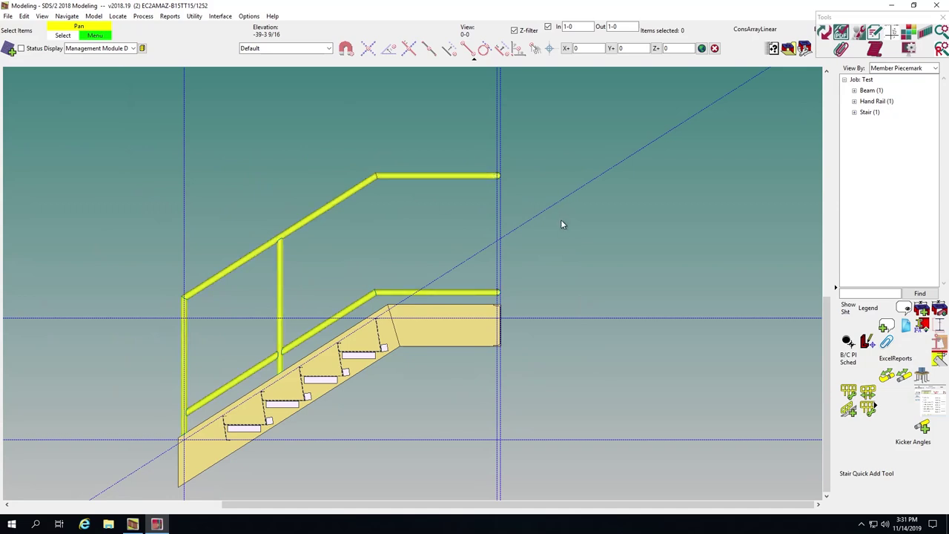
key("v")
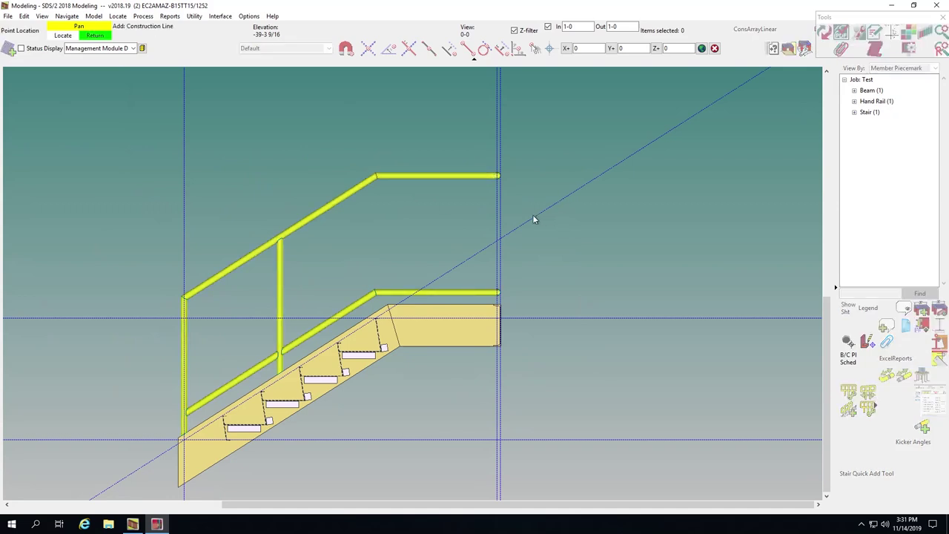
left_click(488, 125)
type("-6")
key("Return")
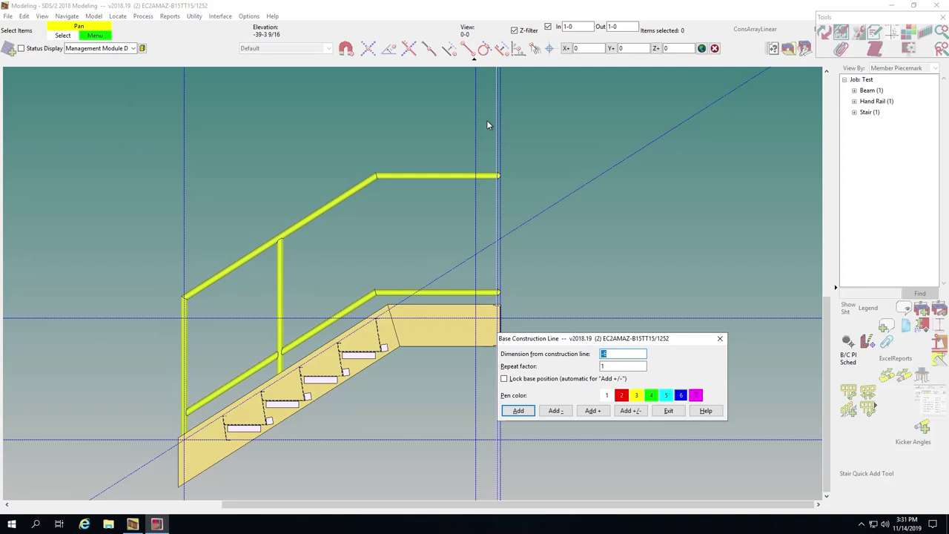
key("Escape")
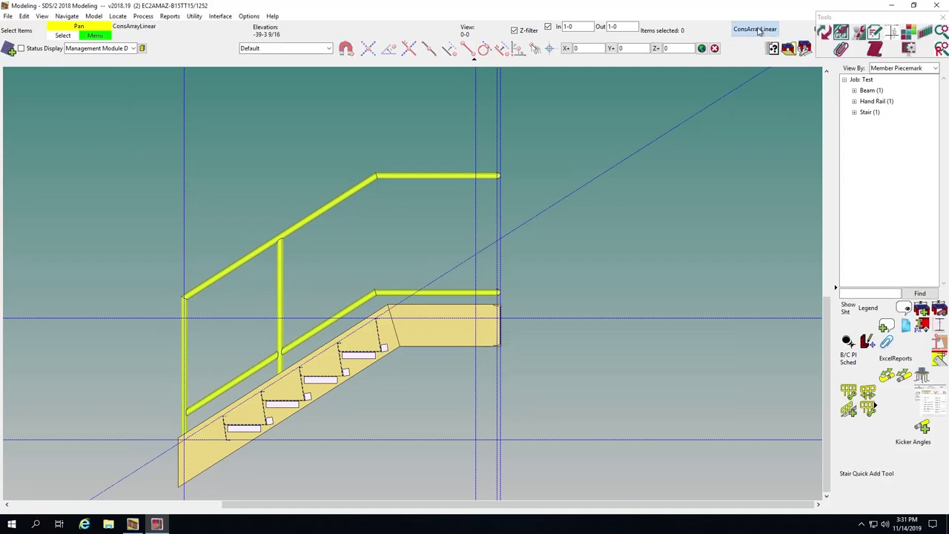
Step: Create an evenly spaced construction line array with 2 spaces between the lower post line and the new landing line
left_click(755, 29)
left_click(184, 99)
left_click(477, 99)
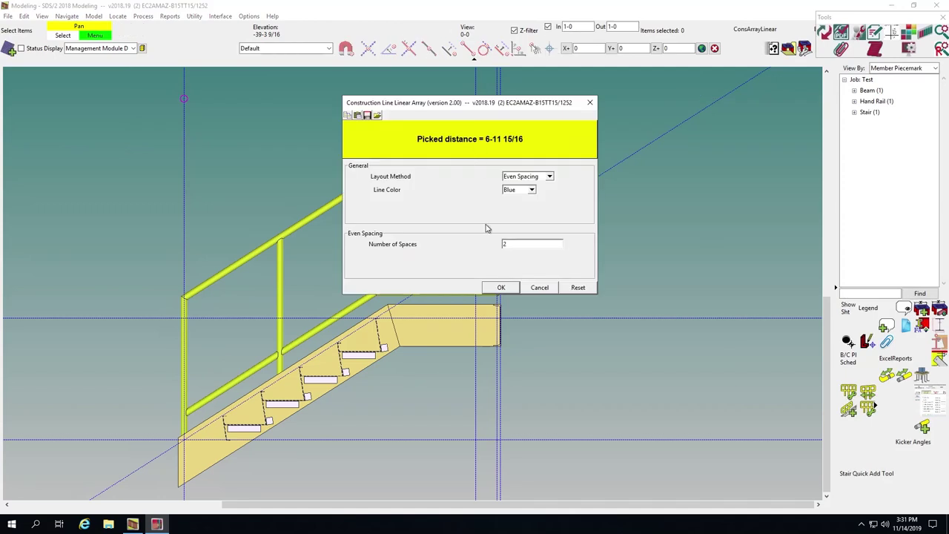
left_click(534, 176)
left_click(534, 178)
left_click(501, 287)
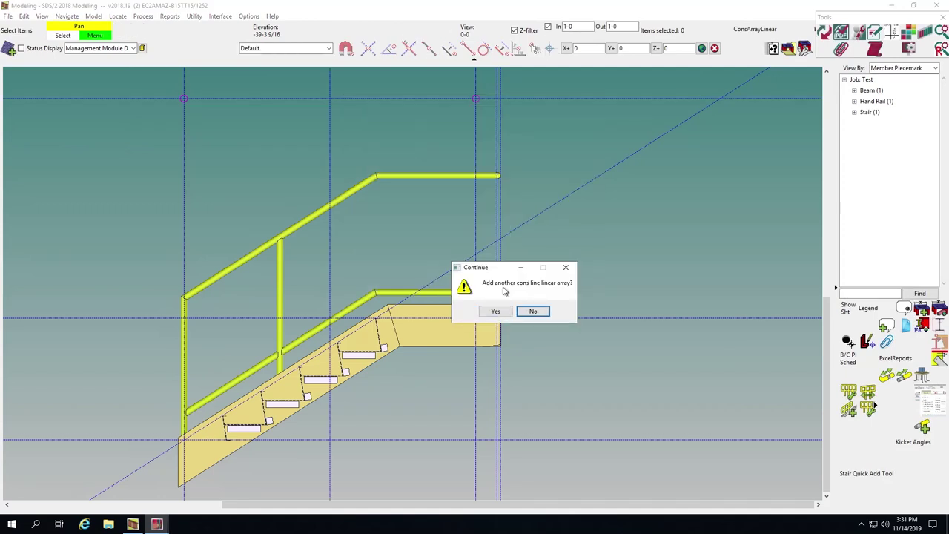
left_click(534, 310)
Step: Set the hand rail's left return to User post spacing with one post, located at the middle construction line of the array
double_click(341, 193)
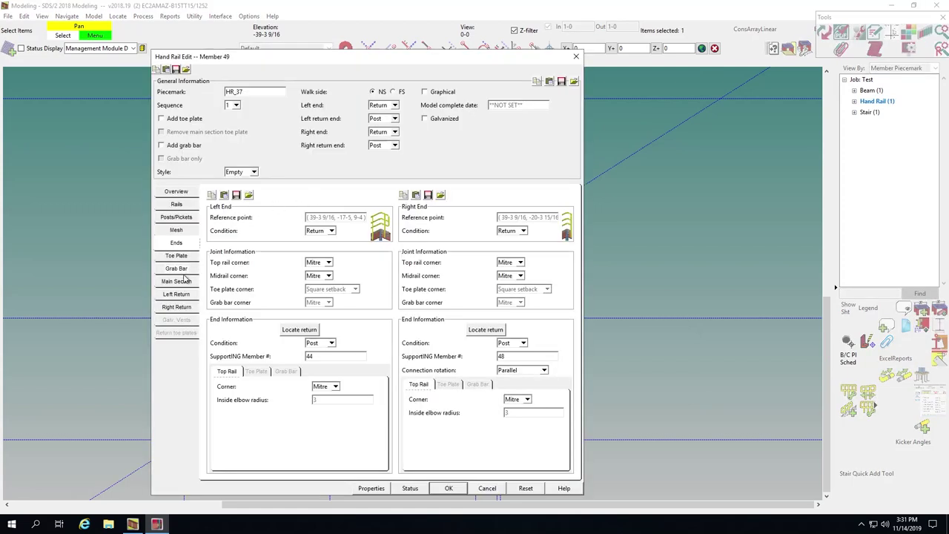
left_click(175, 192)
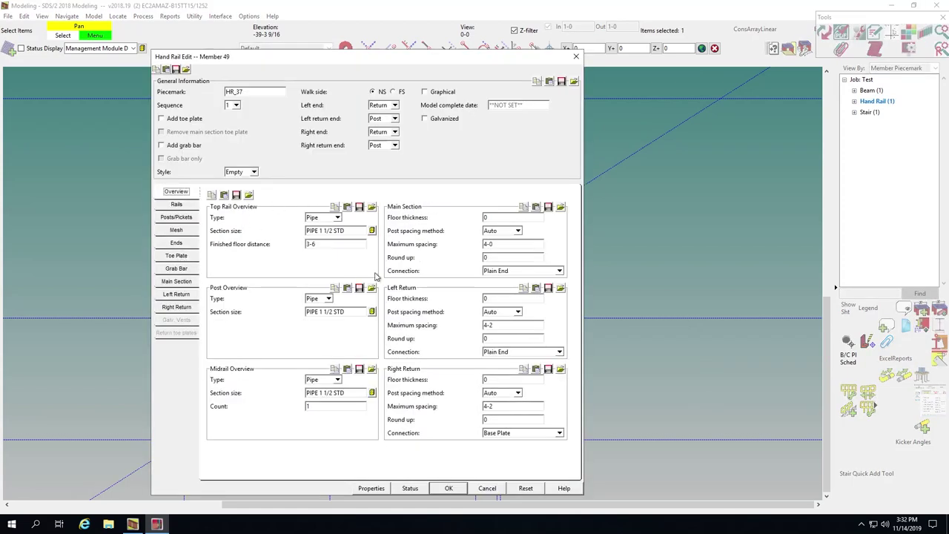
left_click(518, 312)
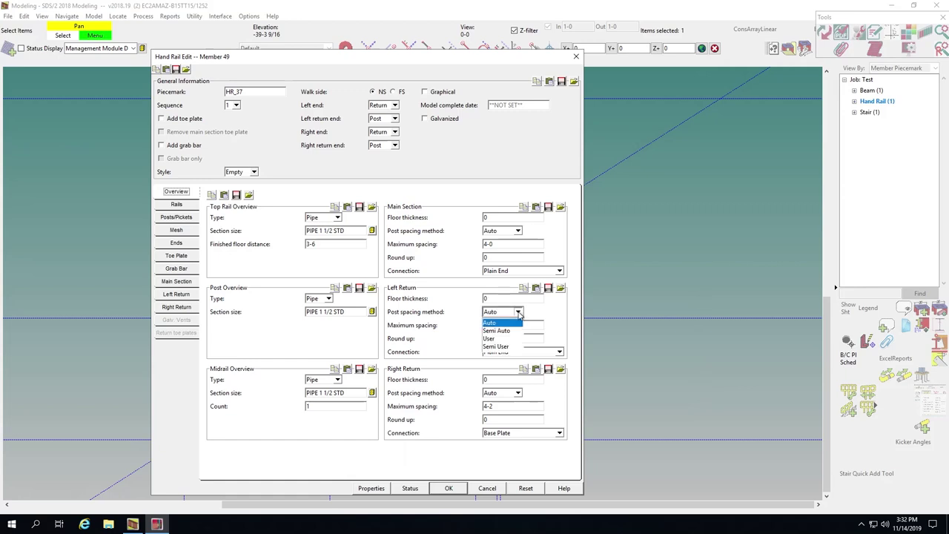
left_click(491, 341)
left_click(515, 327)
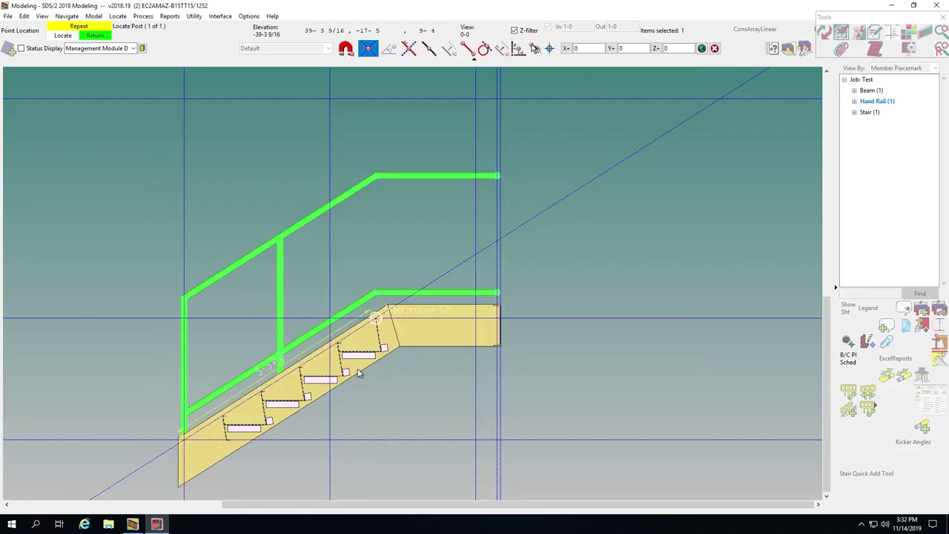
left_click(331, 352)
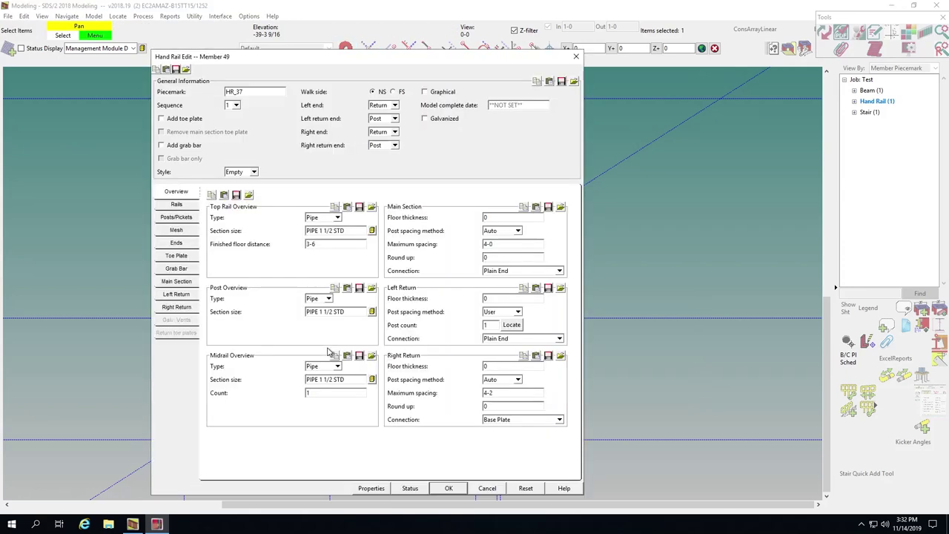
left_click(449, 488)
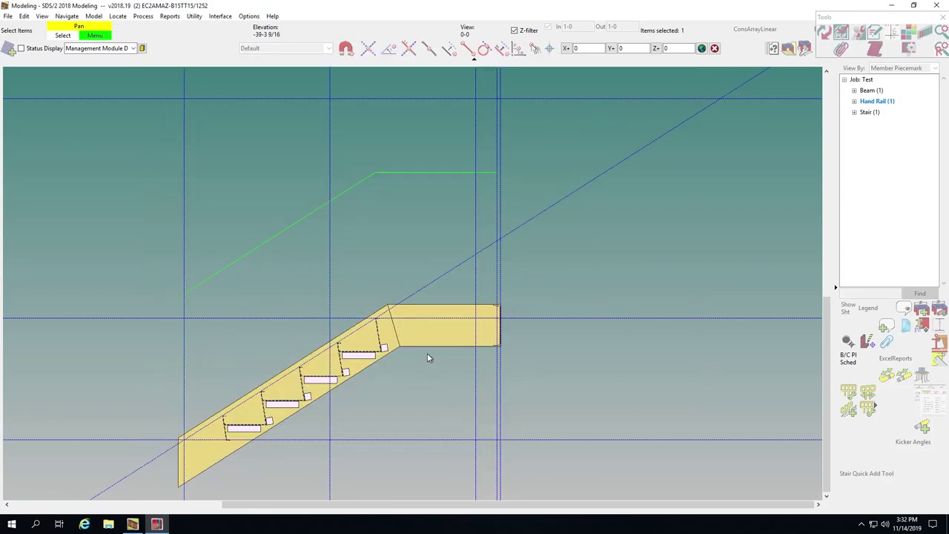
Step: Set the hand rail's main section to User post spacing with 1 post, located at the construction line offset 6 from the landing end
scroll(405, 184, "up", 2)
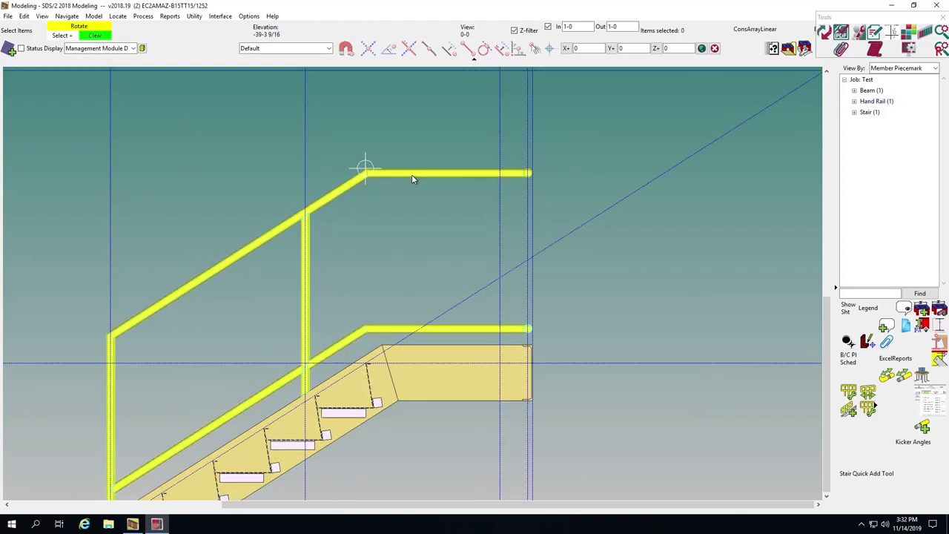
middle_click_drag(357, 203, 329, 213, "shift")
key("r")
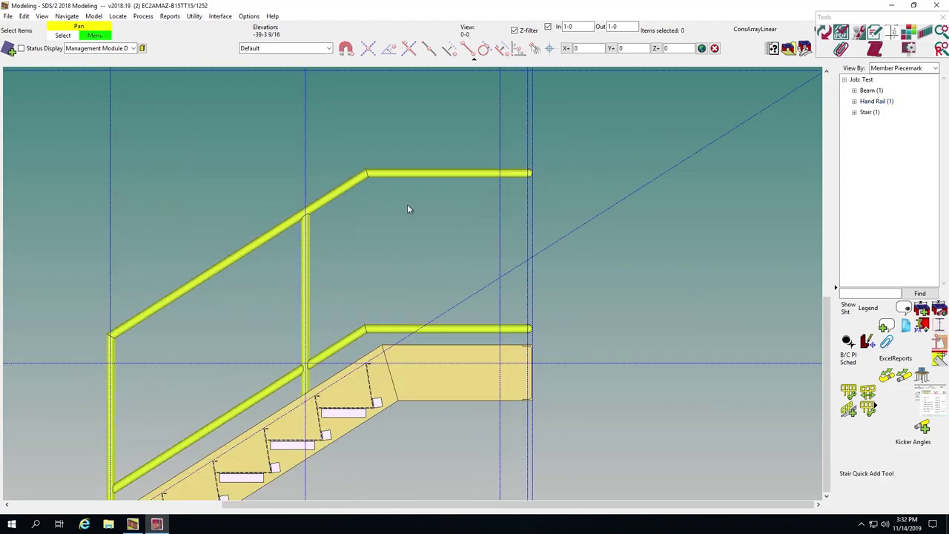
double_click(445, 175)
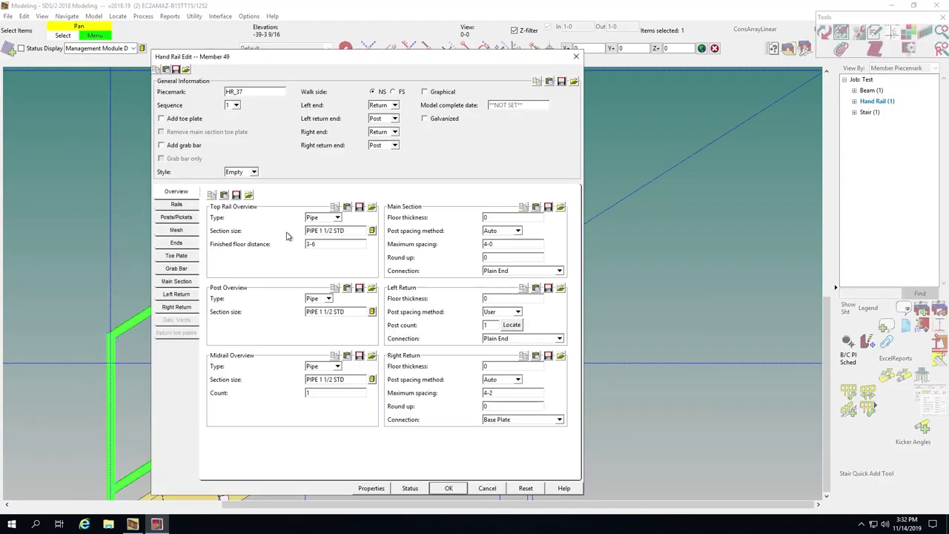
left_click(512, 231)
left_click(495, 257)
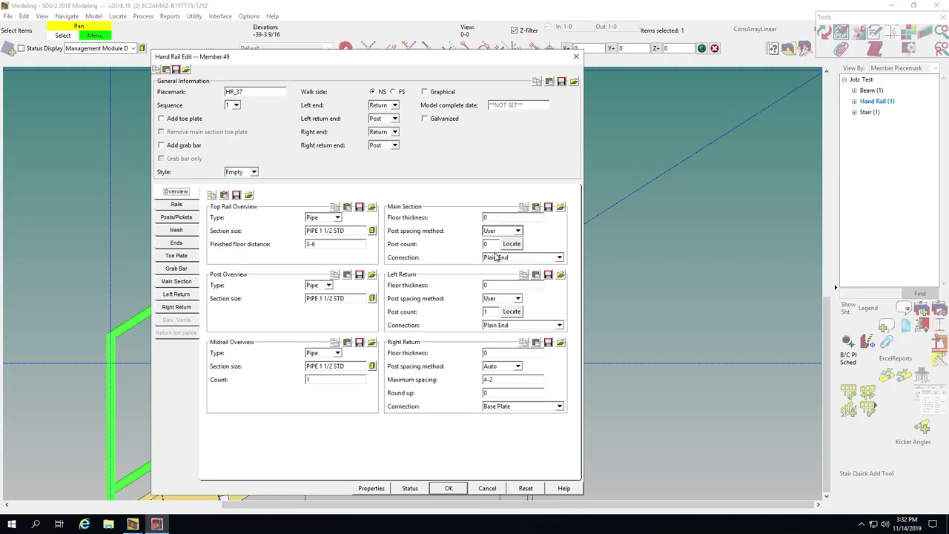
double_click(488, 244)
left_click(511, 244)
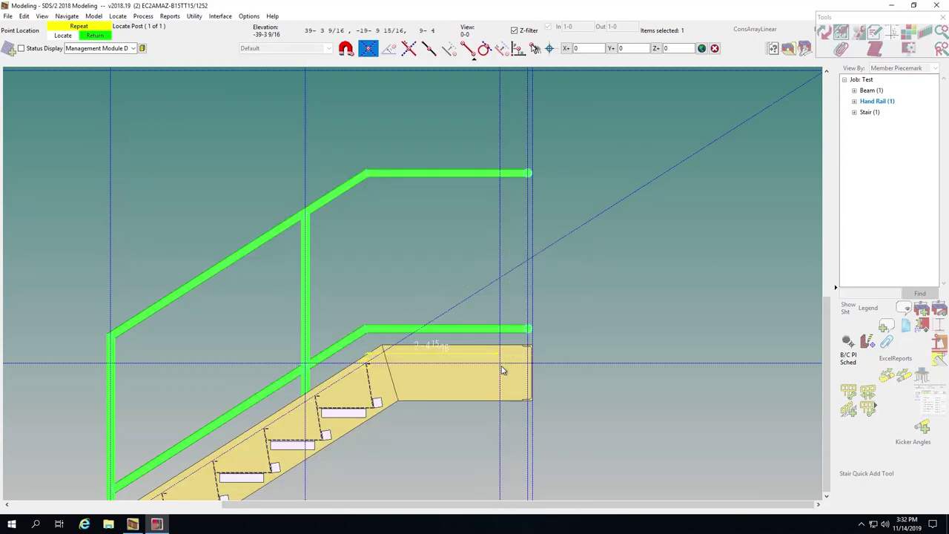
left_click(501, 368)
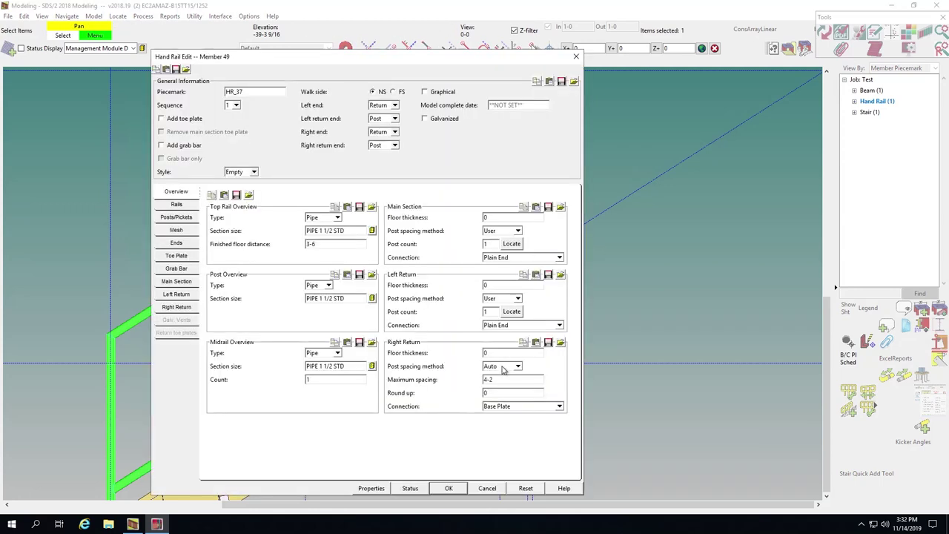
left_click(449, 488)
Step: Examine the repositioned posts on the upper stringer's hand rail and its beam return in the full 3D model
right_click(449, 239)
left_click(446, 145)
middle_click_drag(464, 168, 384, 212, "shift")
scroll(384, 212, "down", 3)
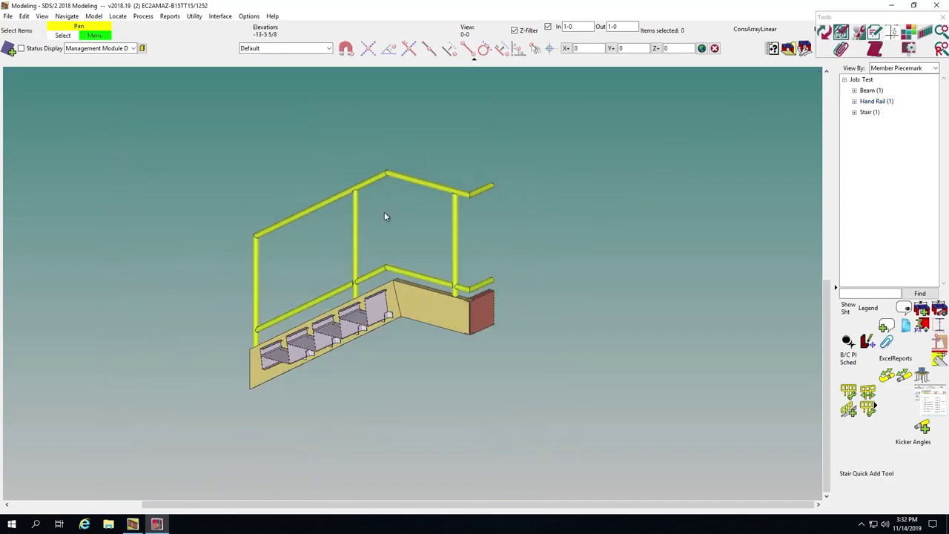
key("d")
scroll(447, 194, "up", 2)
middle_click_drag(447, 195, 418, 226)
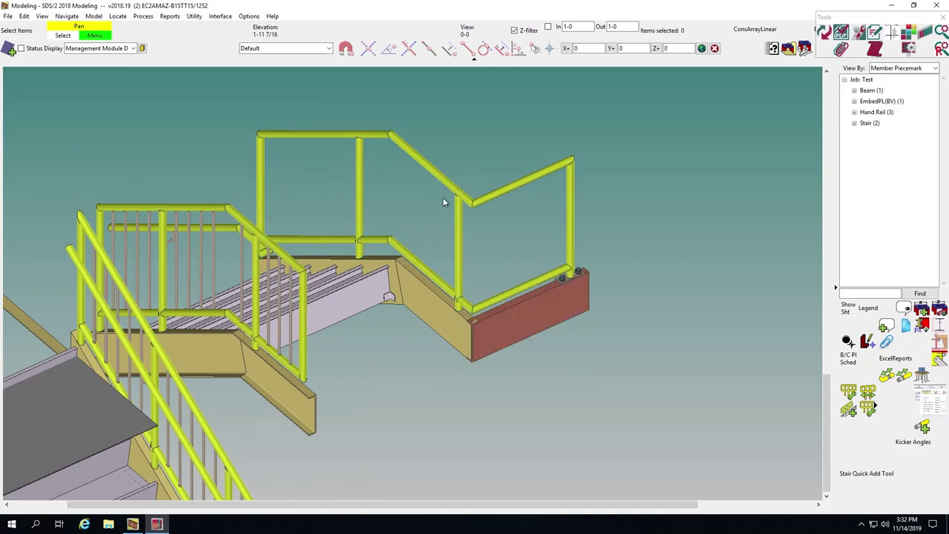
scroll(484, 228, "up", 1)
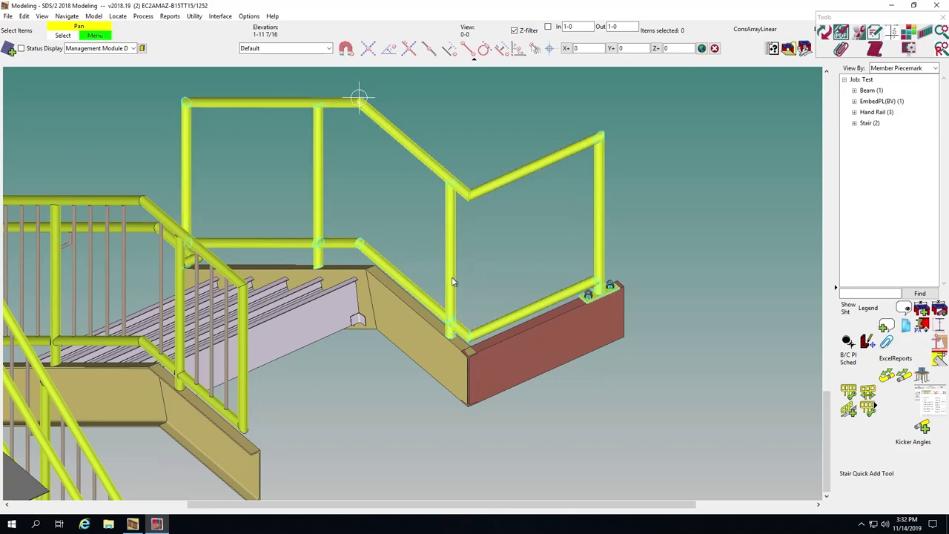
Step: Review the post connection types available for the hand rail's main section, and examine both flights' rails from another angle
double_click(424, 158)
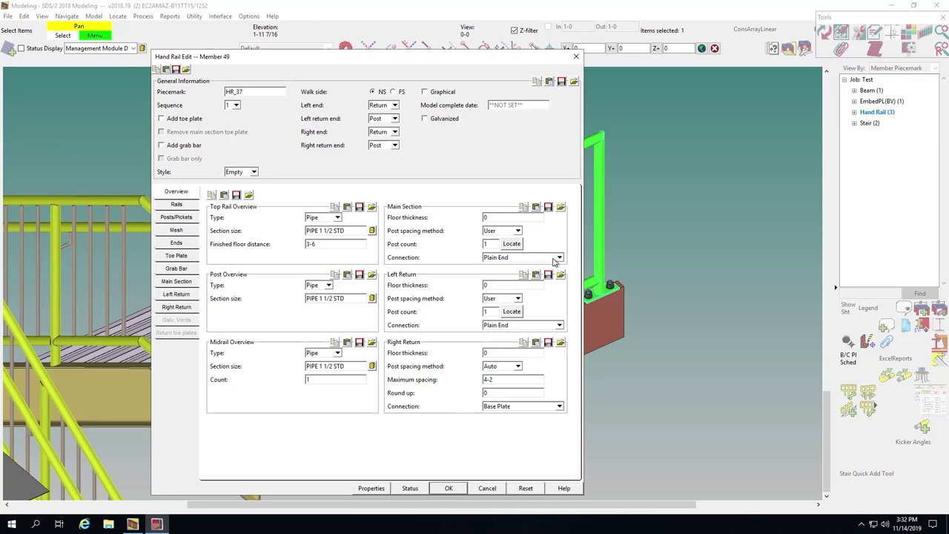
left_click(558, 257)
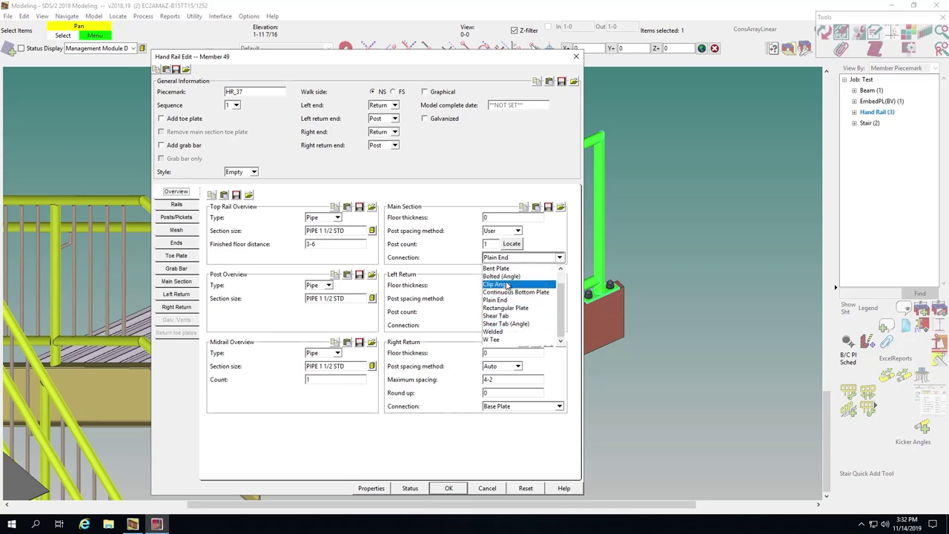
scroll(512, 312, "up", 1)
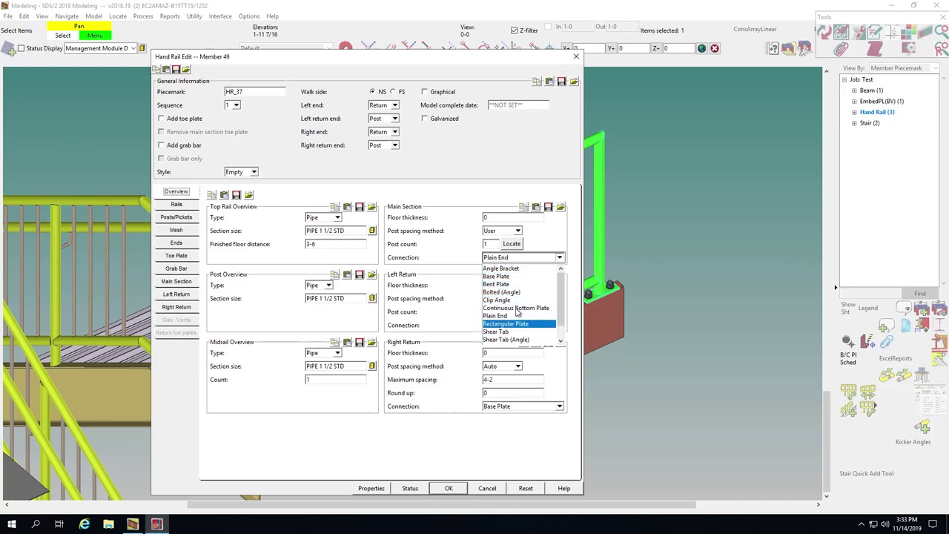
left_click(561, 259)
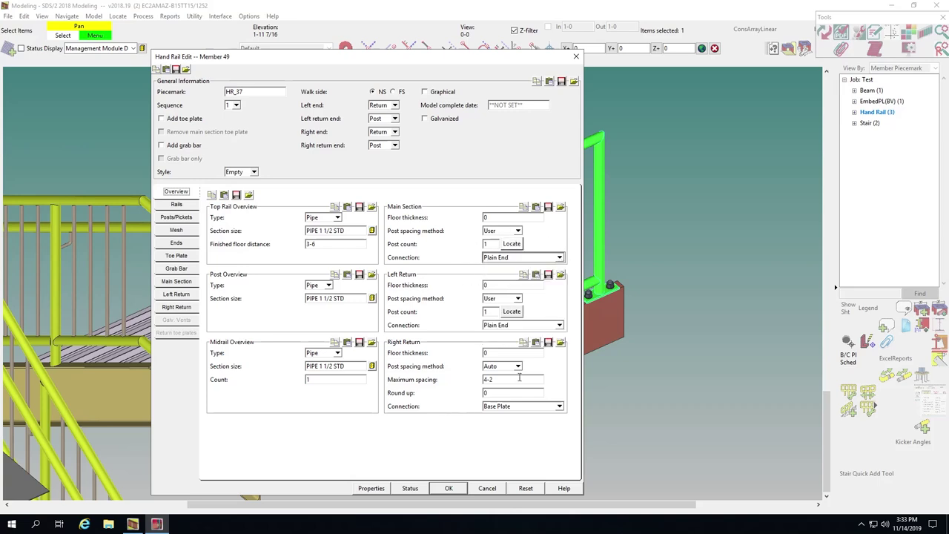
left_click(448, 489)
scroll(469, 327, "down", 3)
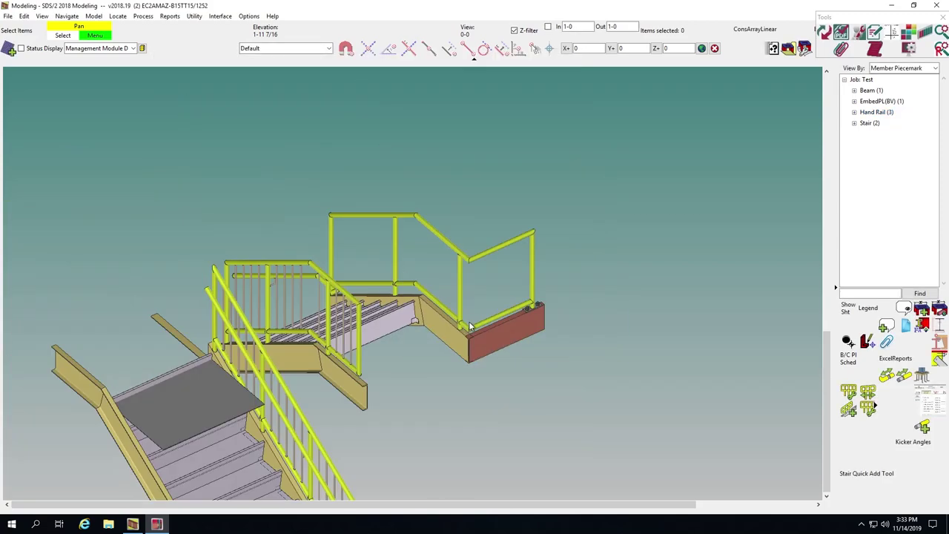
scroll(230, 339, "up", 3)
middle_click_drag(238, 362, 302, 356, "shift")
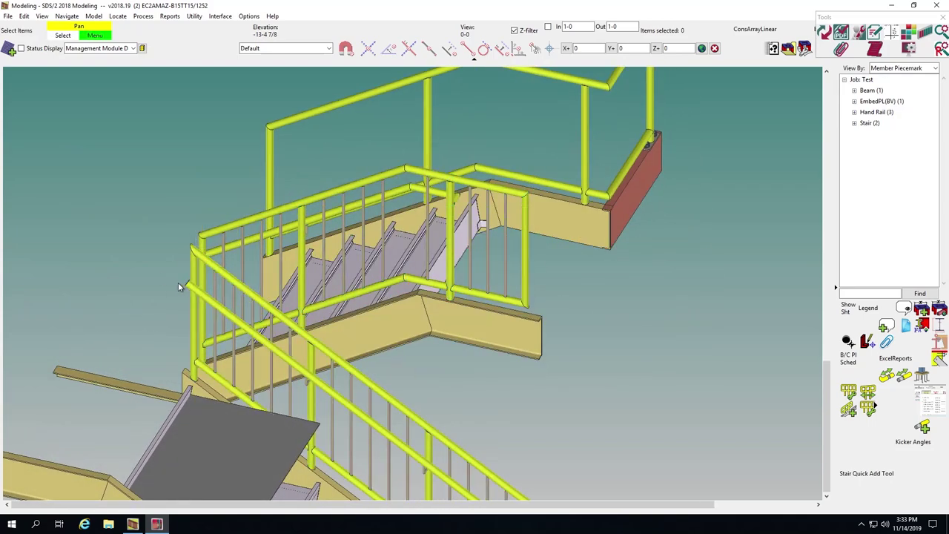
scroll(178, 283, "down", 2)
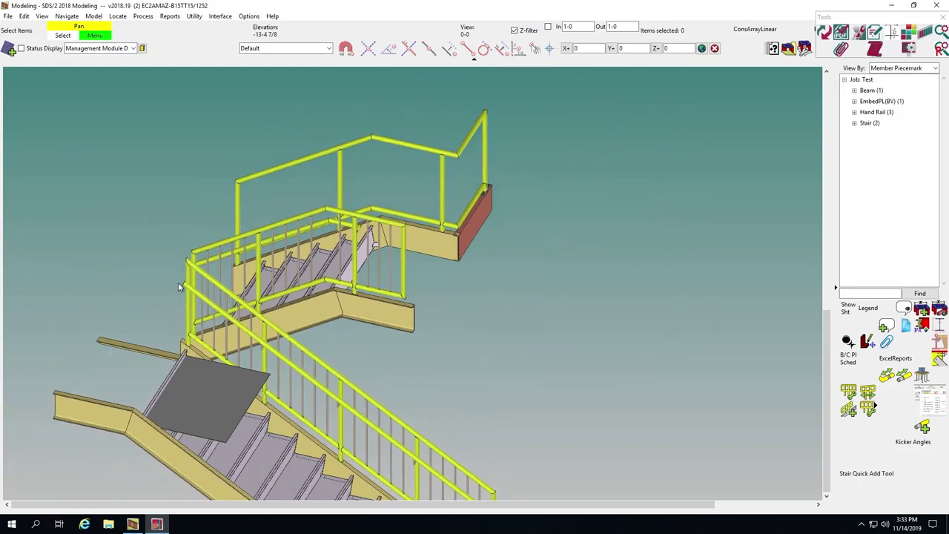
Step: Check the grab bar distances of the picket hand rail in the inner stringer's elevation
scroll(194, 351, "up", 1)
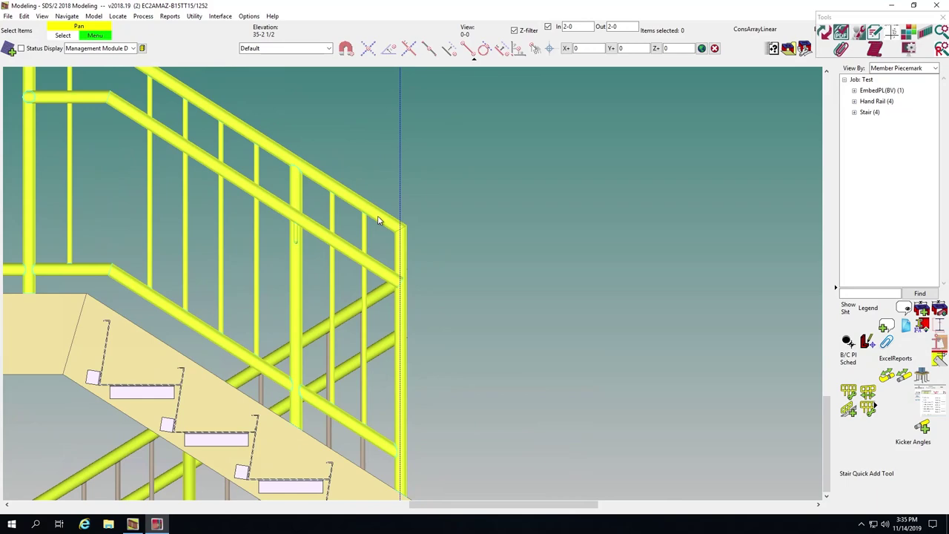
double_click(377, 220)
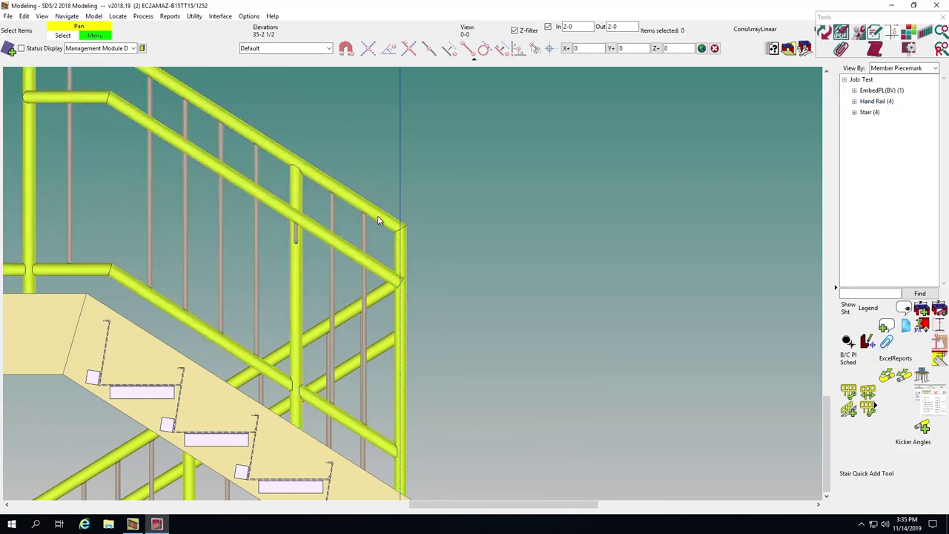
left_click(175, 269)
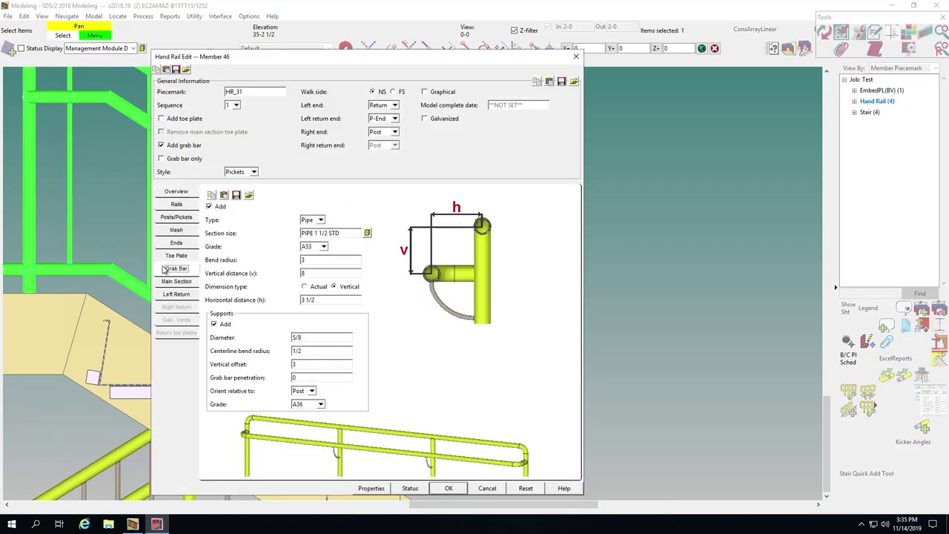
left_click(487, 488)
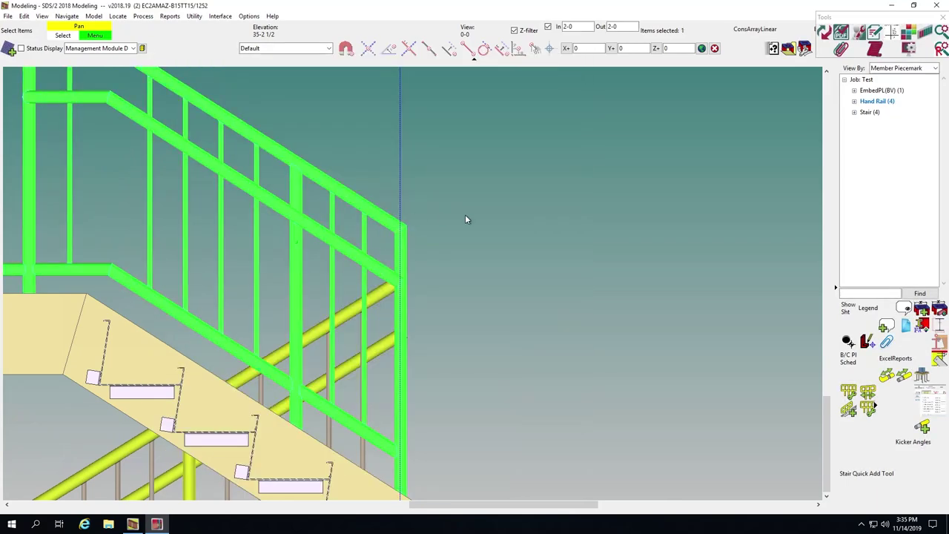
Step: Add a vertical construction line offset 3 1/2 outward from the one at the picket rail's lower end post
left_click(400, 176)
type("3 1/2")
key("Return")
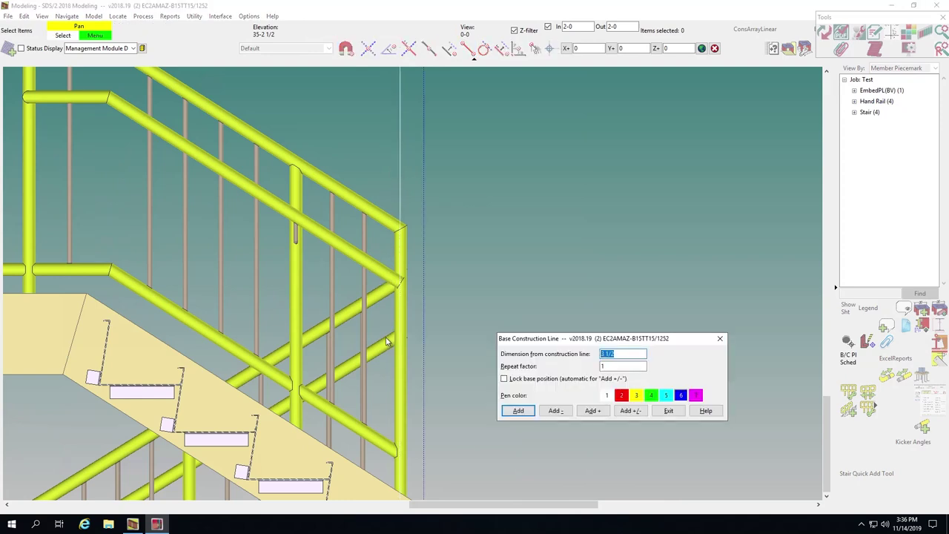
key("Return")
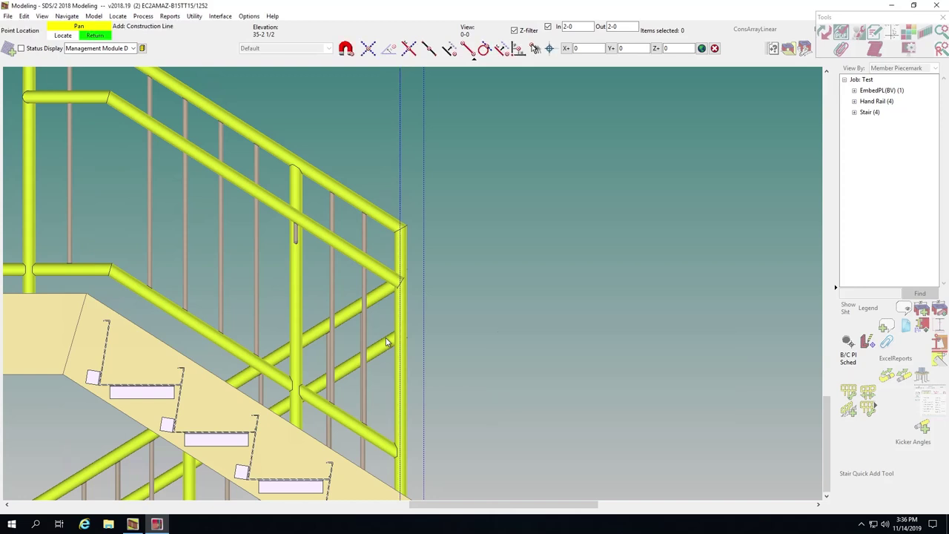
Step: Add a horizontal construction line through the nosing of the flight's top step
scroll(364, 302, "down", 2)
right_click(209, 224)
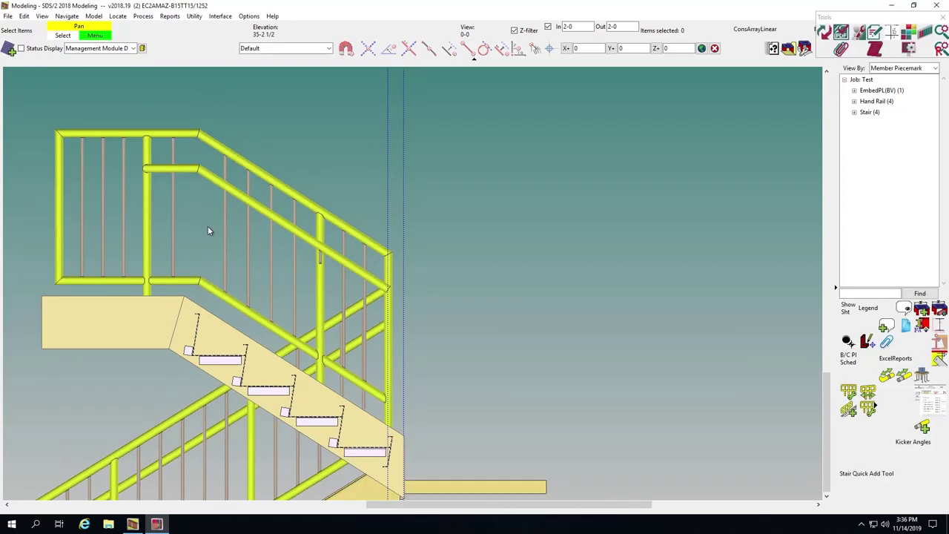
key("space")
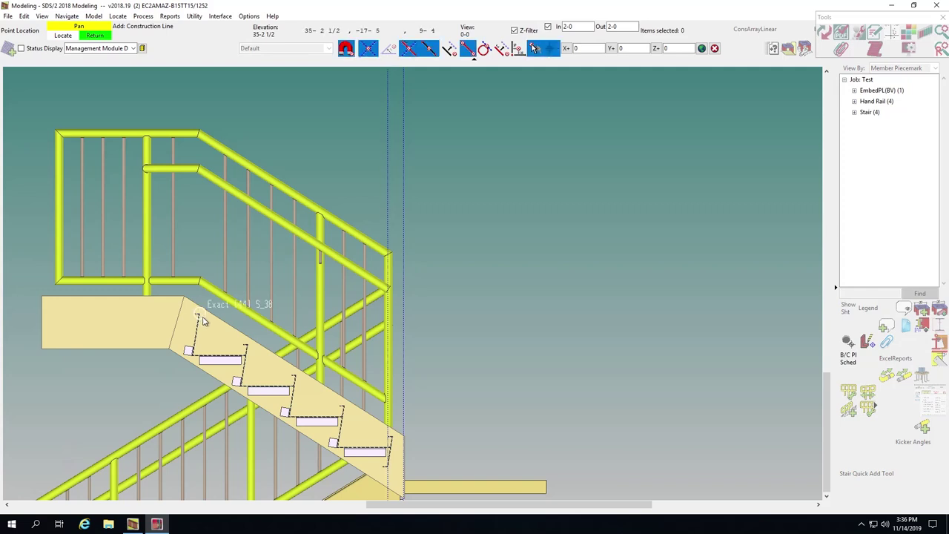
left_click(201, 313)
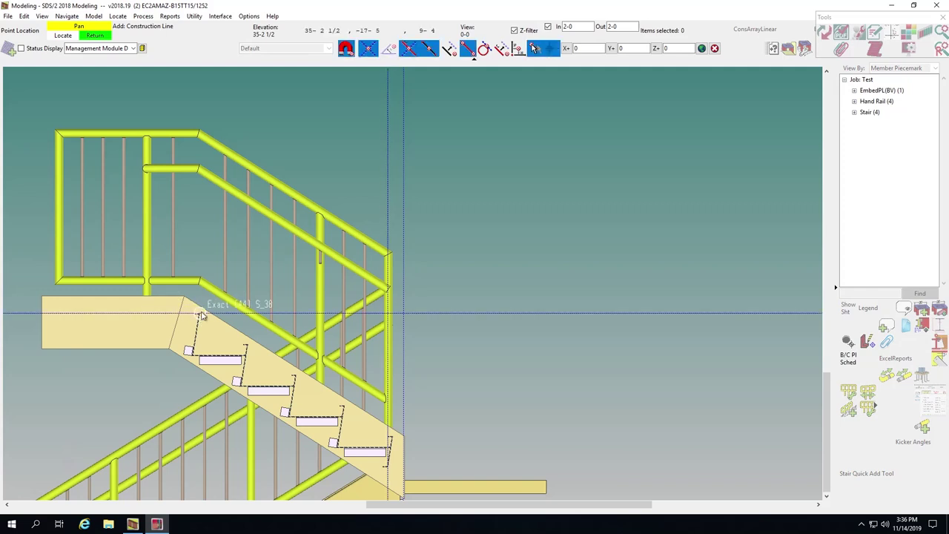
right_click(219, 306)
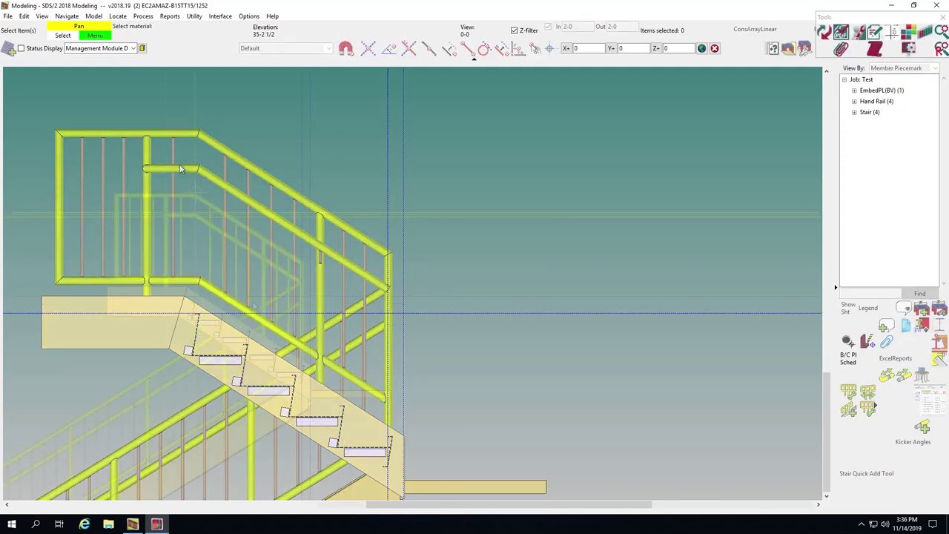
scroll(199, 274, "down", 1)
scroll(286, 356, "up", 4)
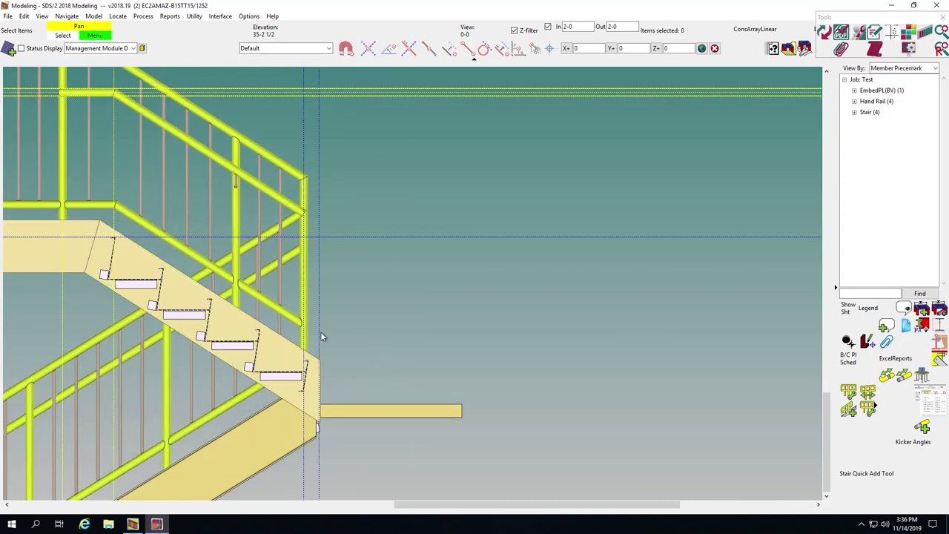
scroll(334, 244, "up", 2)
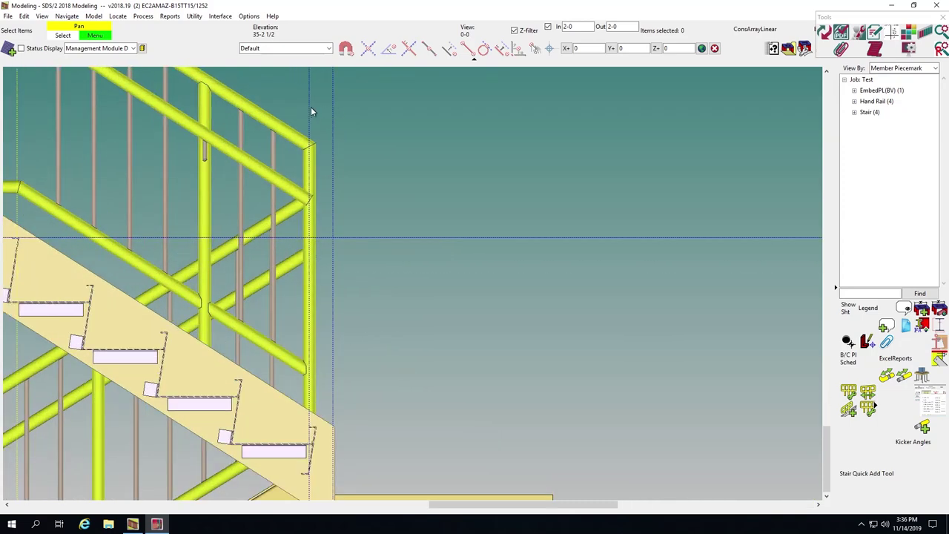
double_click(301, 148)
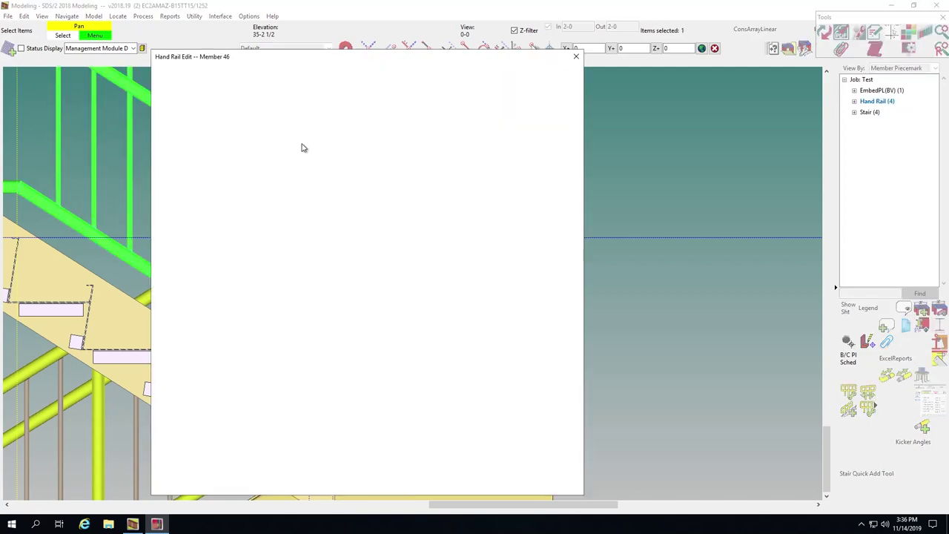
key("Escape")
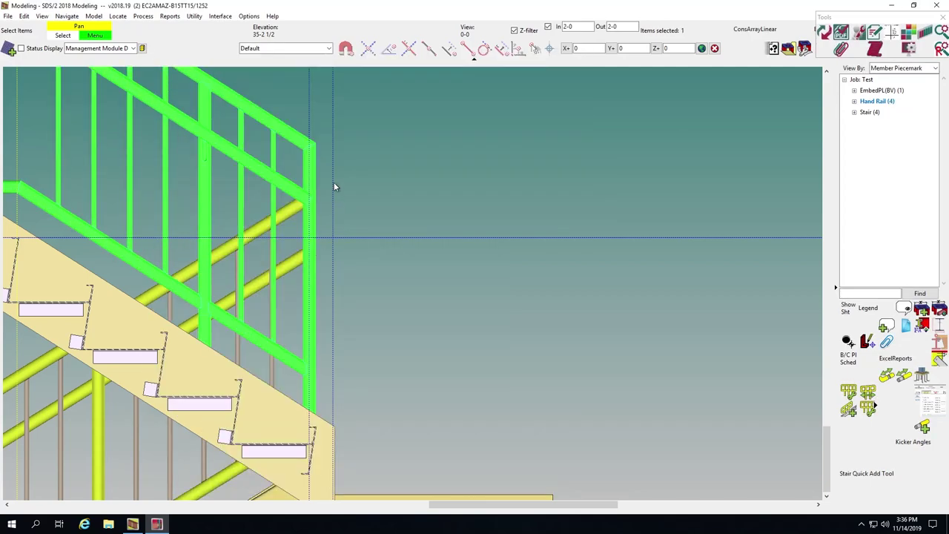
scroll(318, 143, "up", 2)
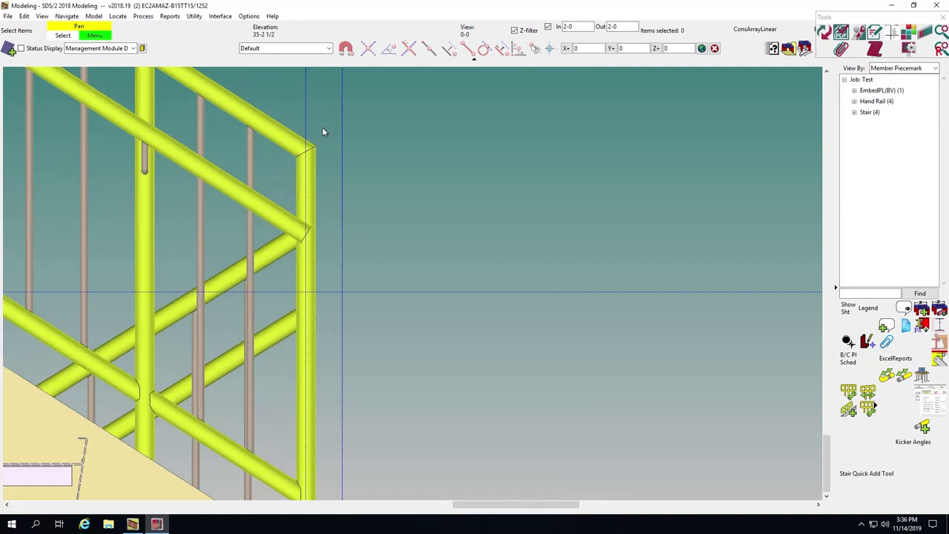
Step: Add a horizontal construction line through the foot of the flight's lowest riser, showing the stair members as transparent
scroll(322, 132, "down", 2)
key("c")
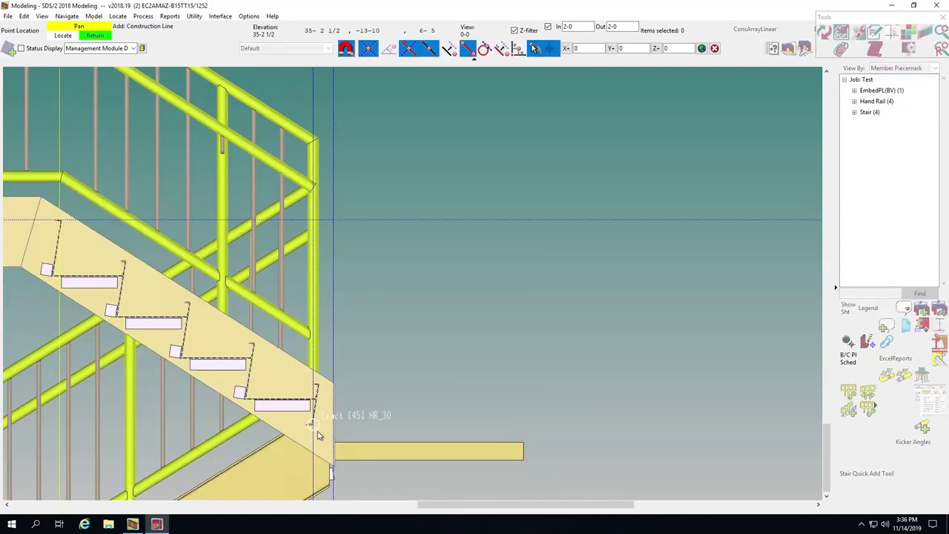
left_click(320, 436)
key("t")
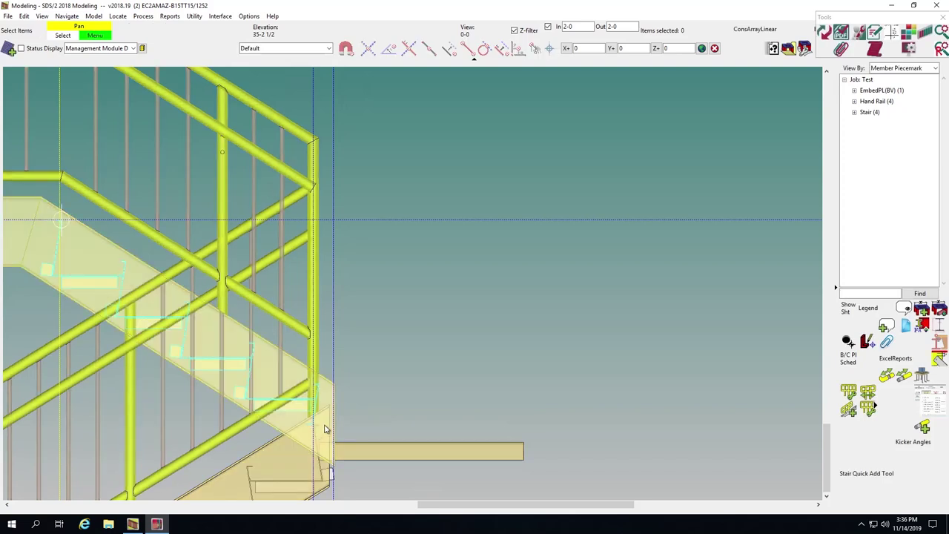
key("c")
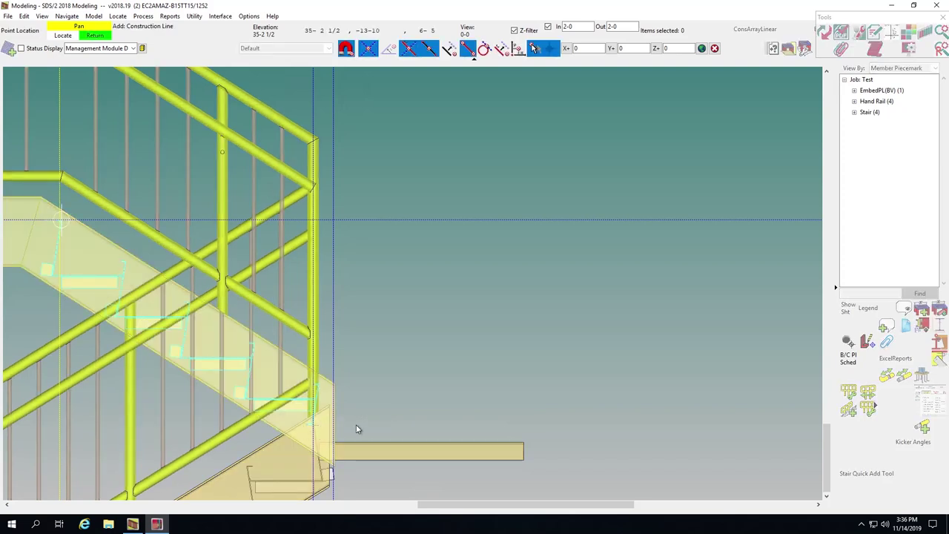
left_click(380, 425)
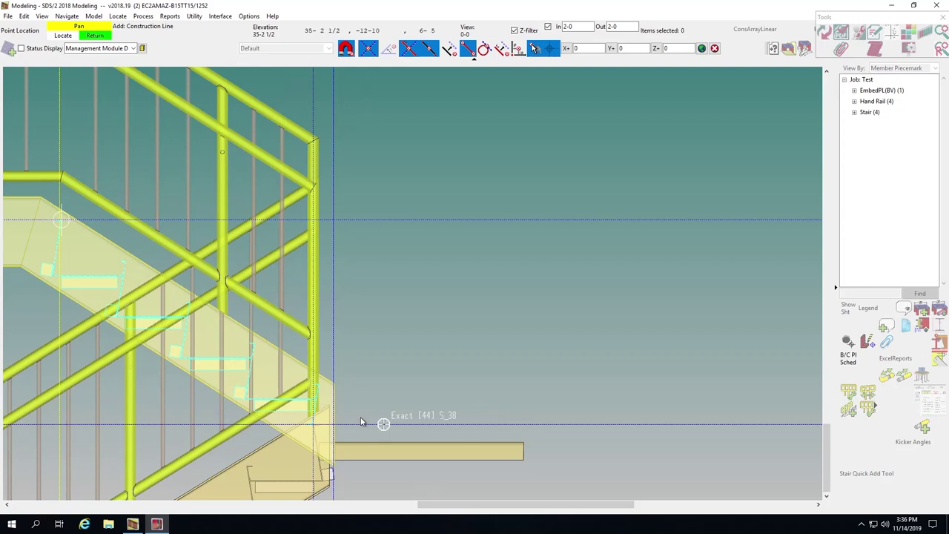
Step: Add a construction line offset from the horizontal one at the foot of the lowest riser
left_click(353, 428)
type("2-")
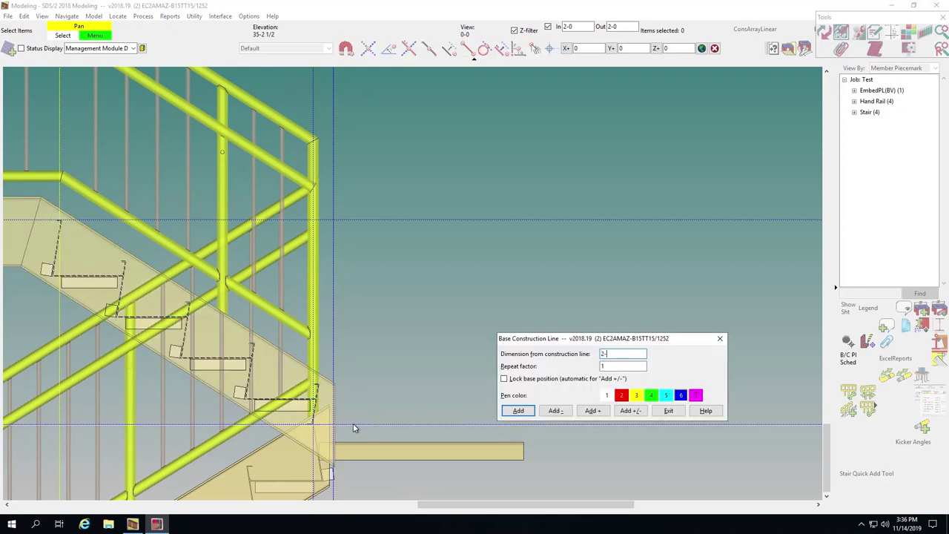